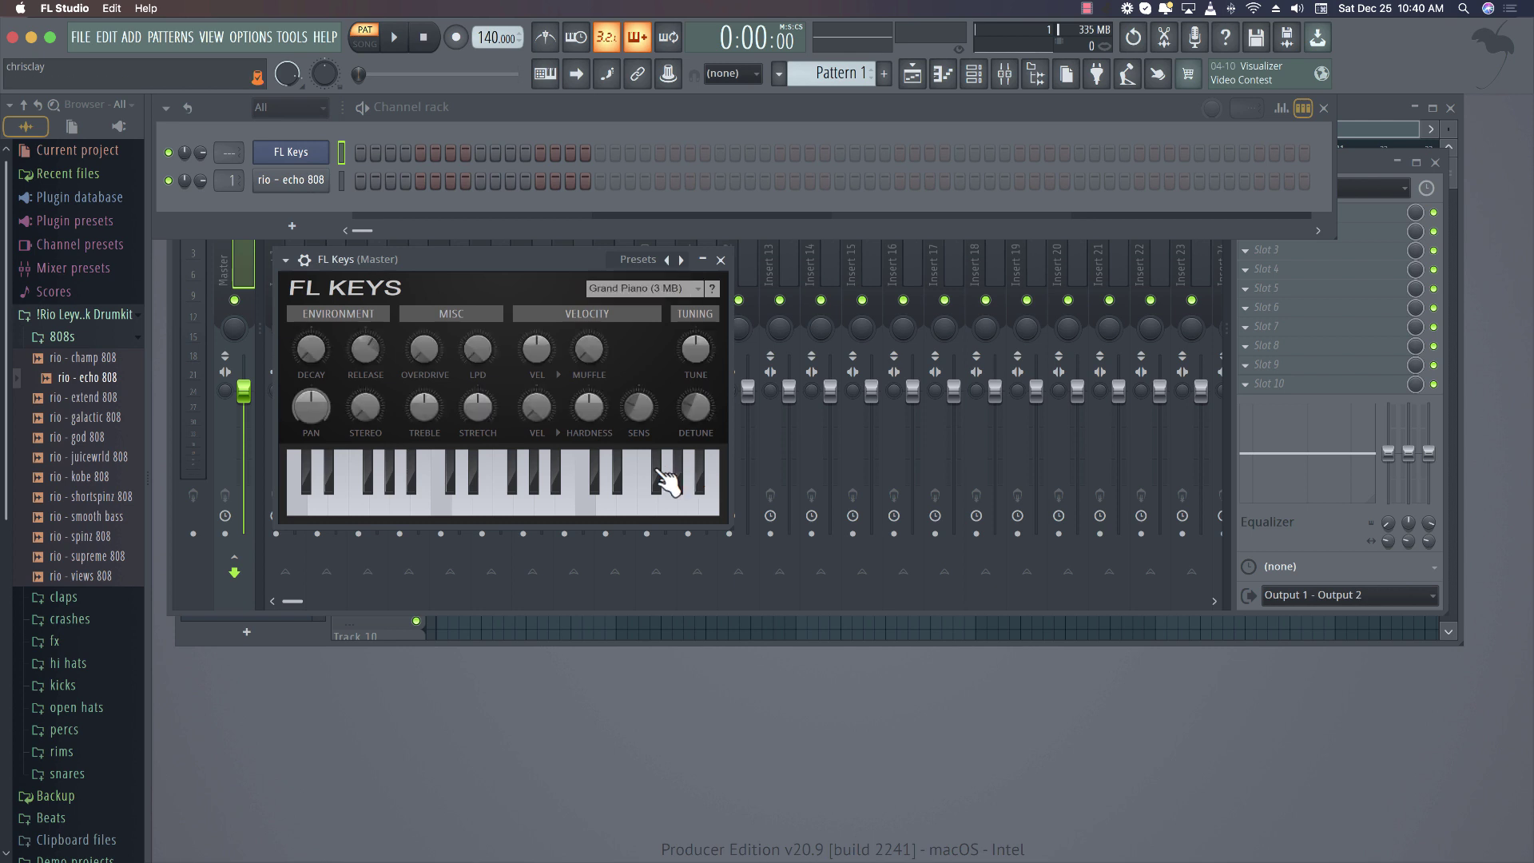
Record a piano melody with the FL Keys channel into Pattern 1
key(XF86AudioRaiseVolume)
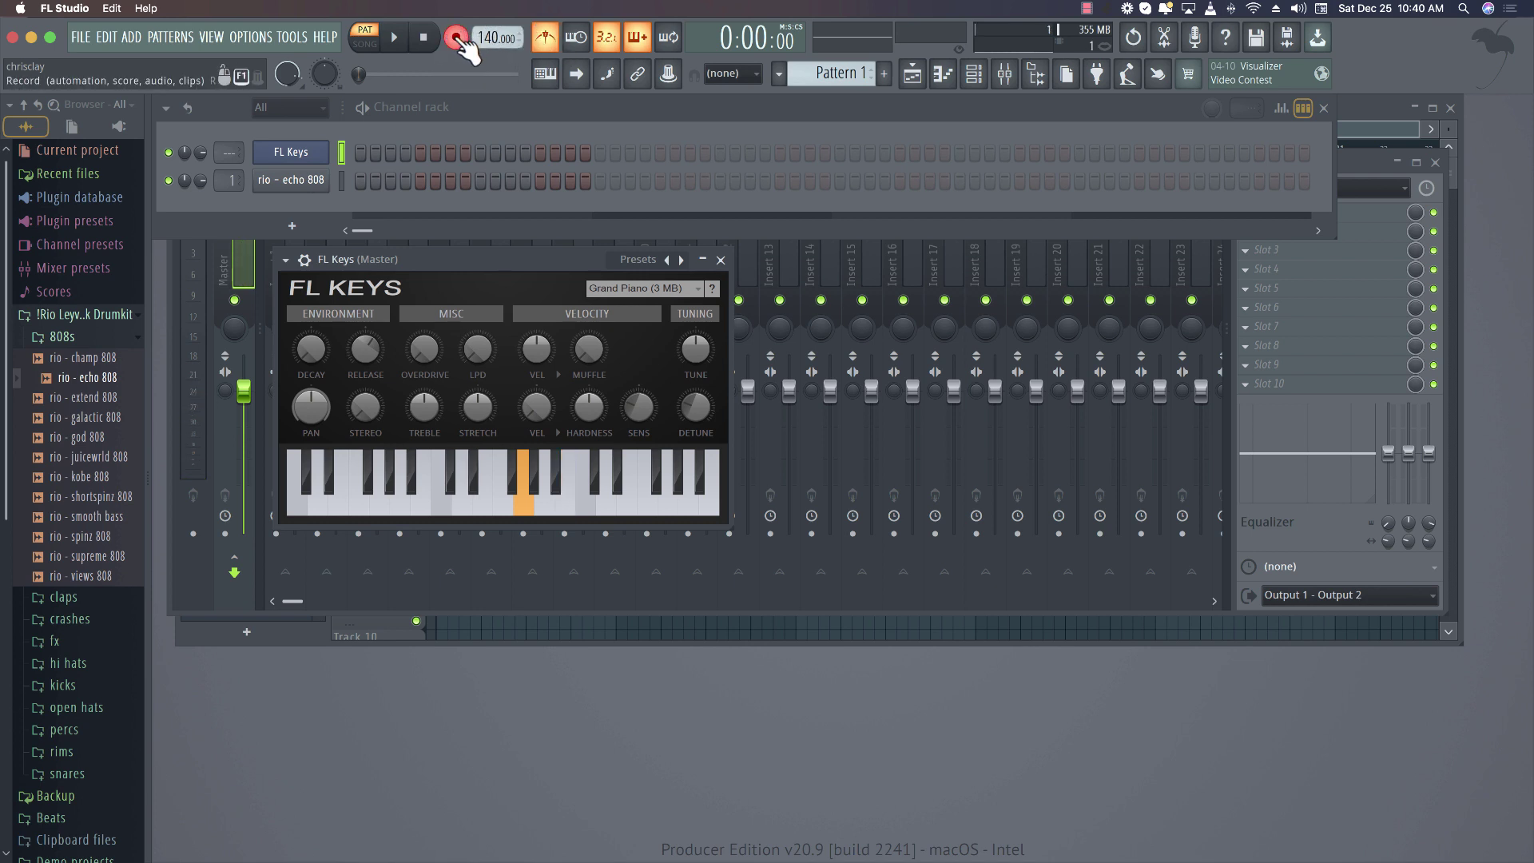
key(space)
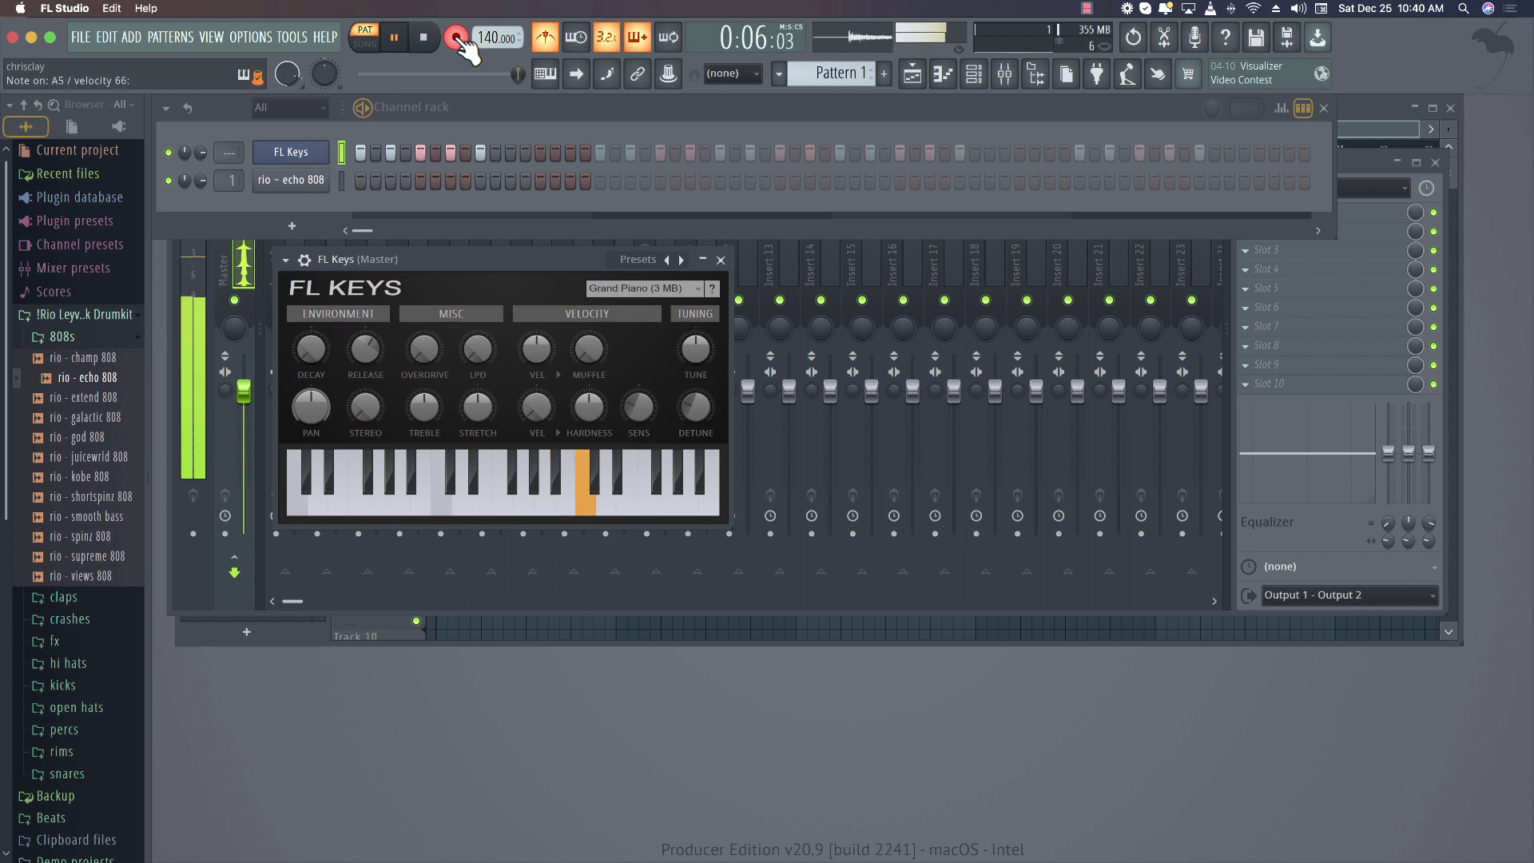
key(space)
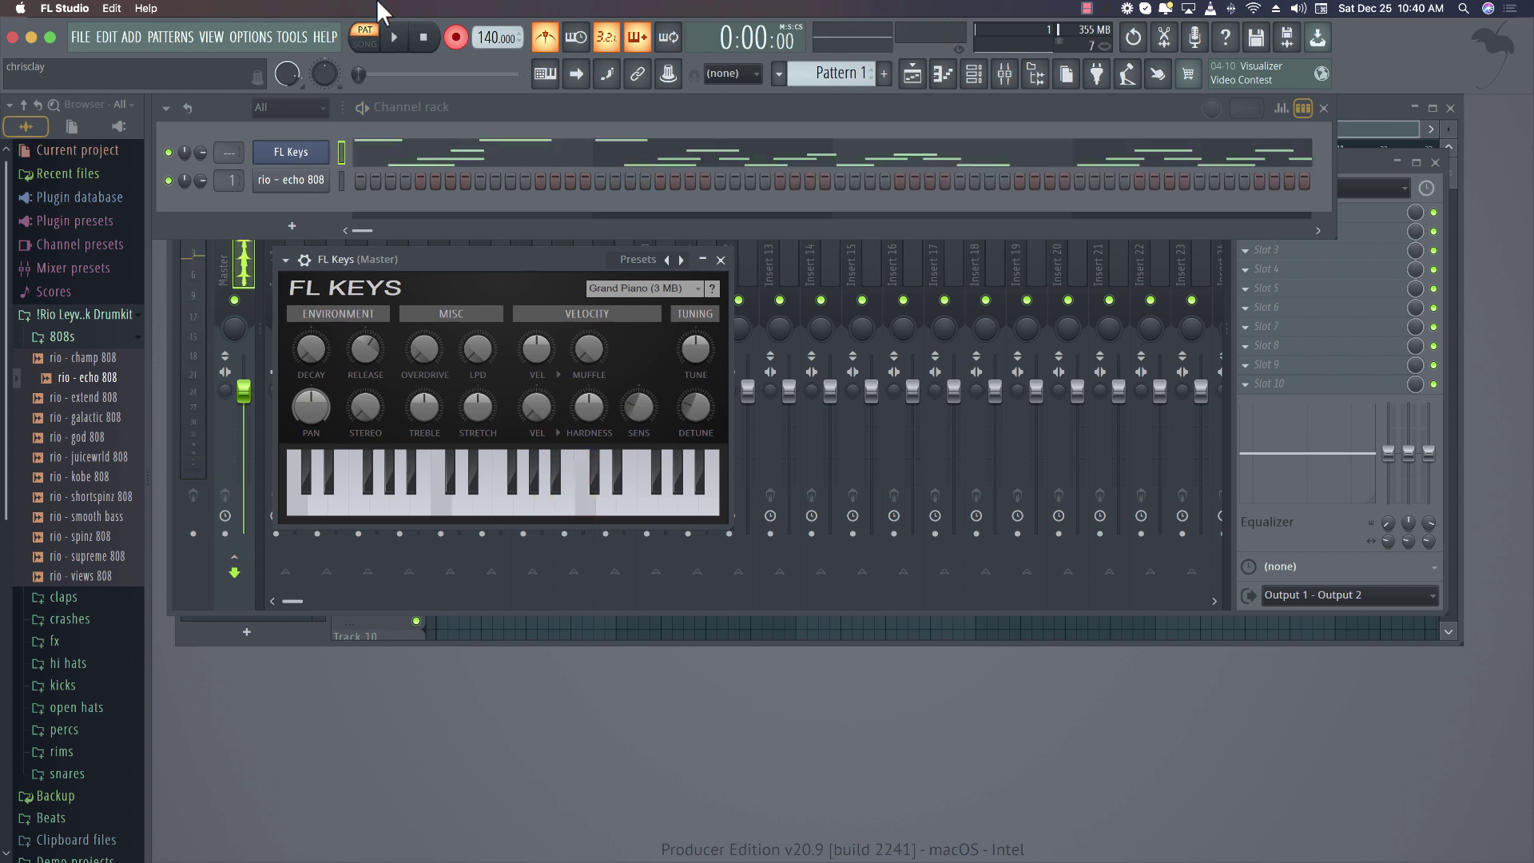
Route the FL Keys channel to mixer track 2 and load the HalfTime effect in its first slot
click(341, 145)
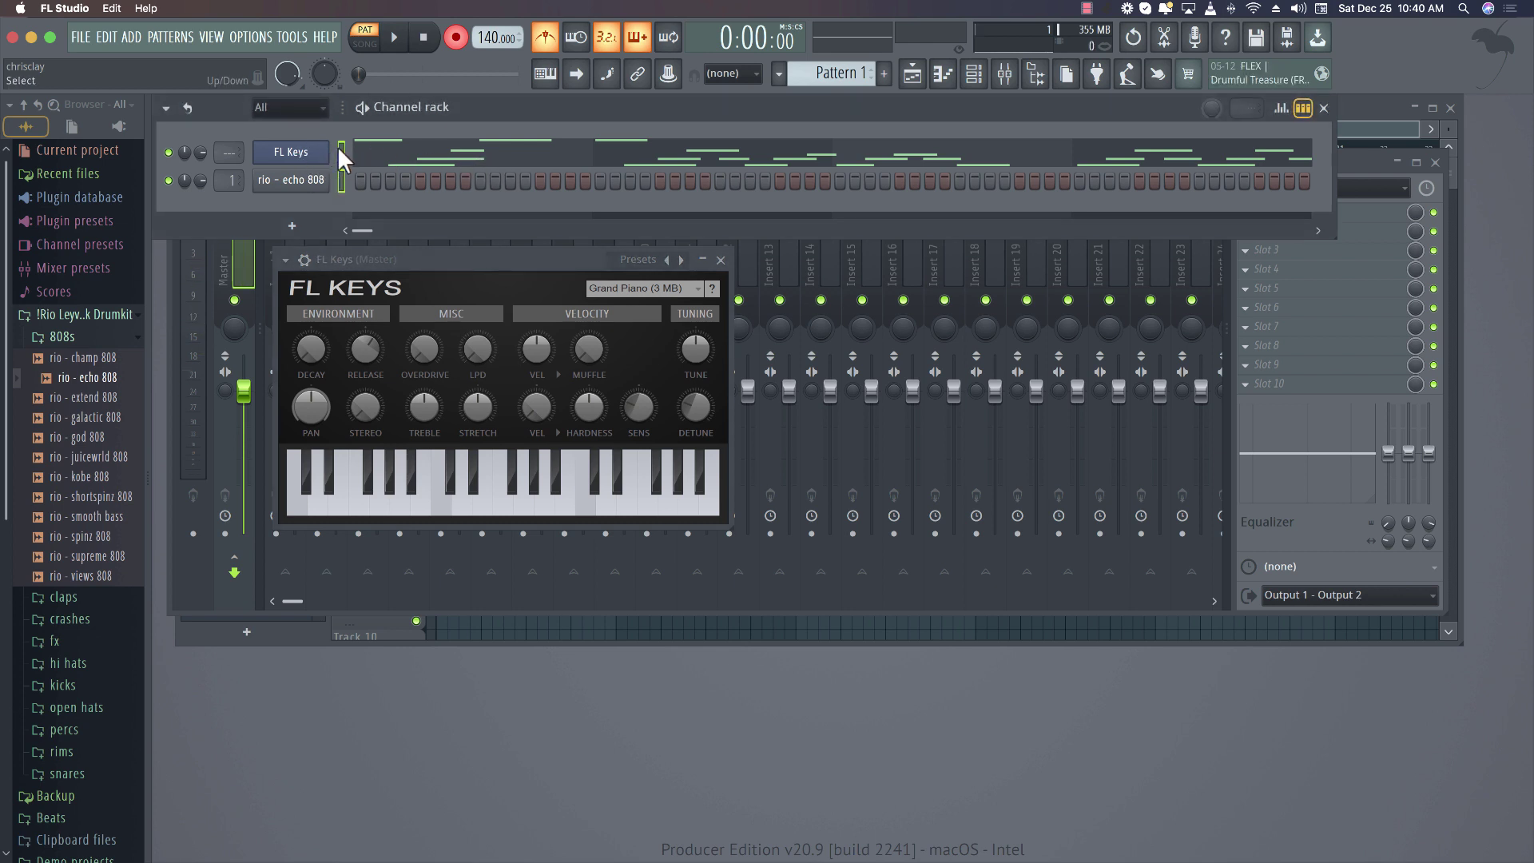
key(ctrl+l)
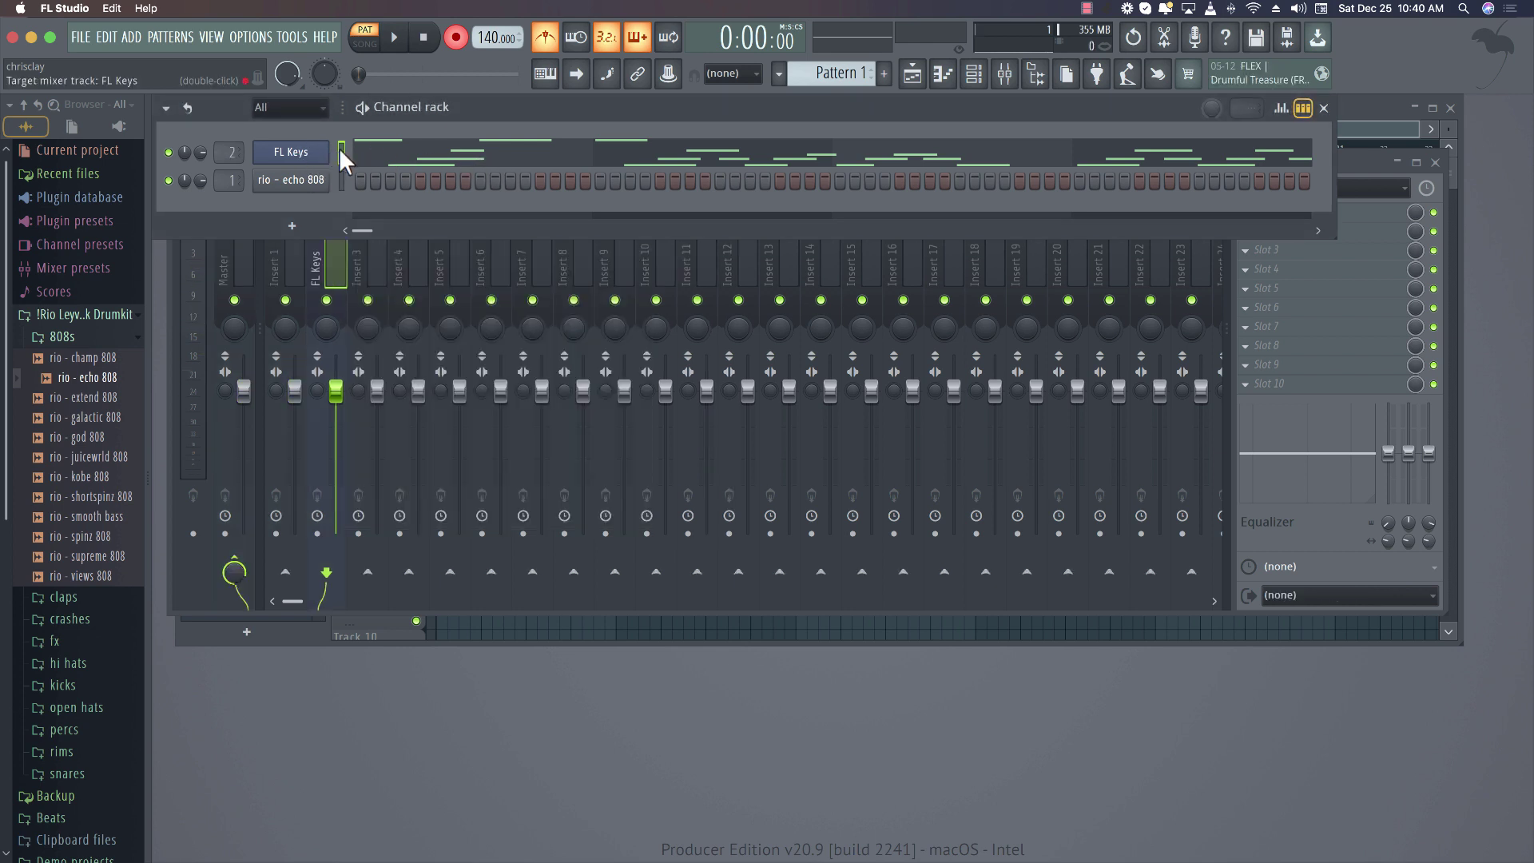
click(1375, 158)
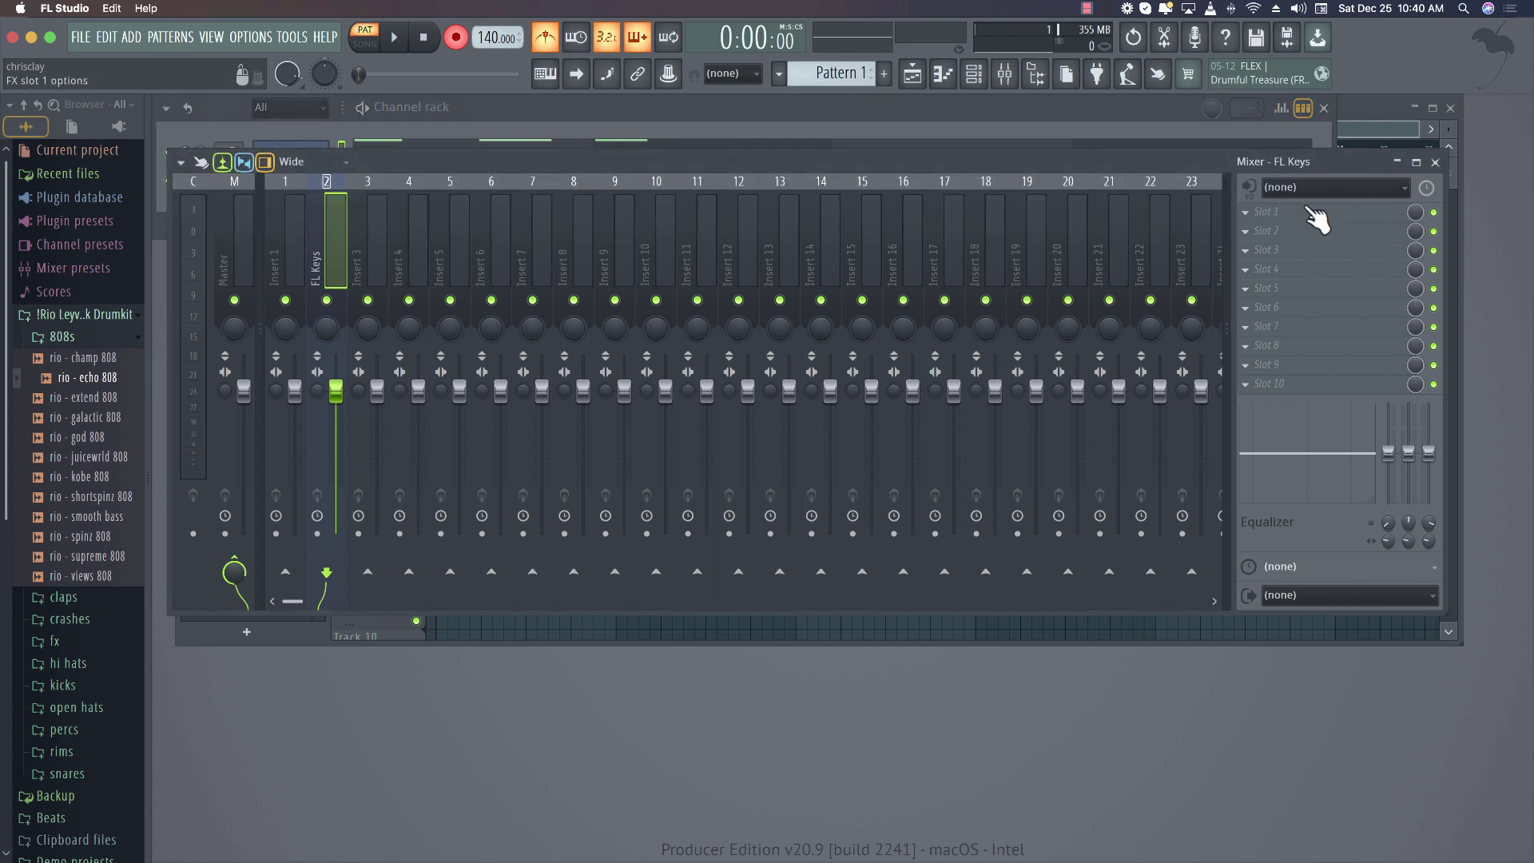
click(1311, 213)
mouse_move(1190, 314)
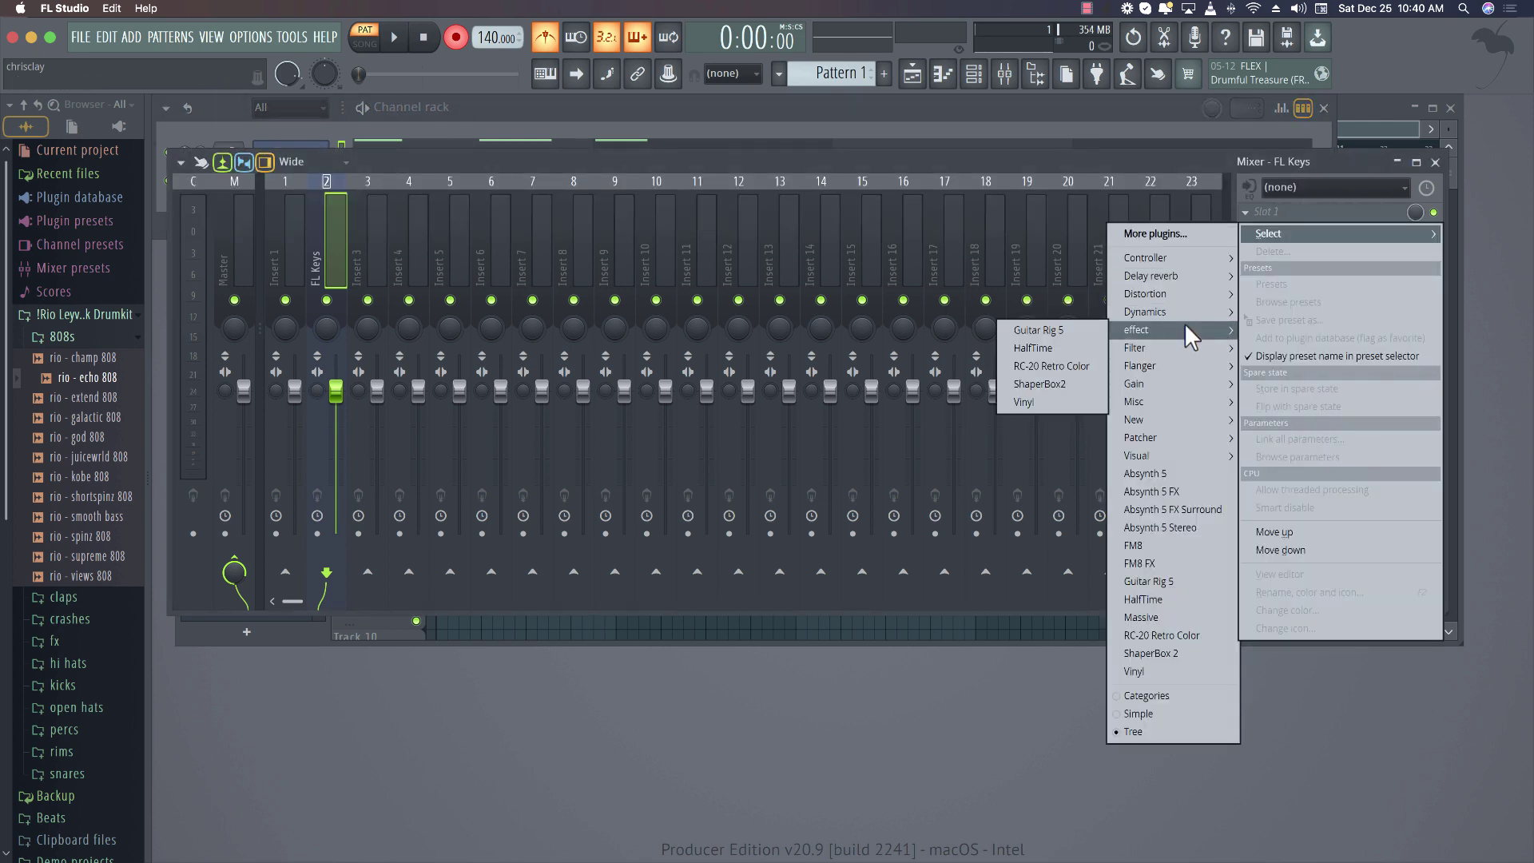
click(1076, 347)
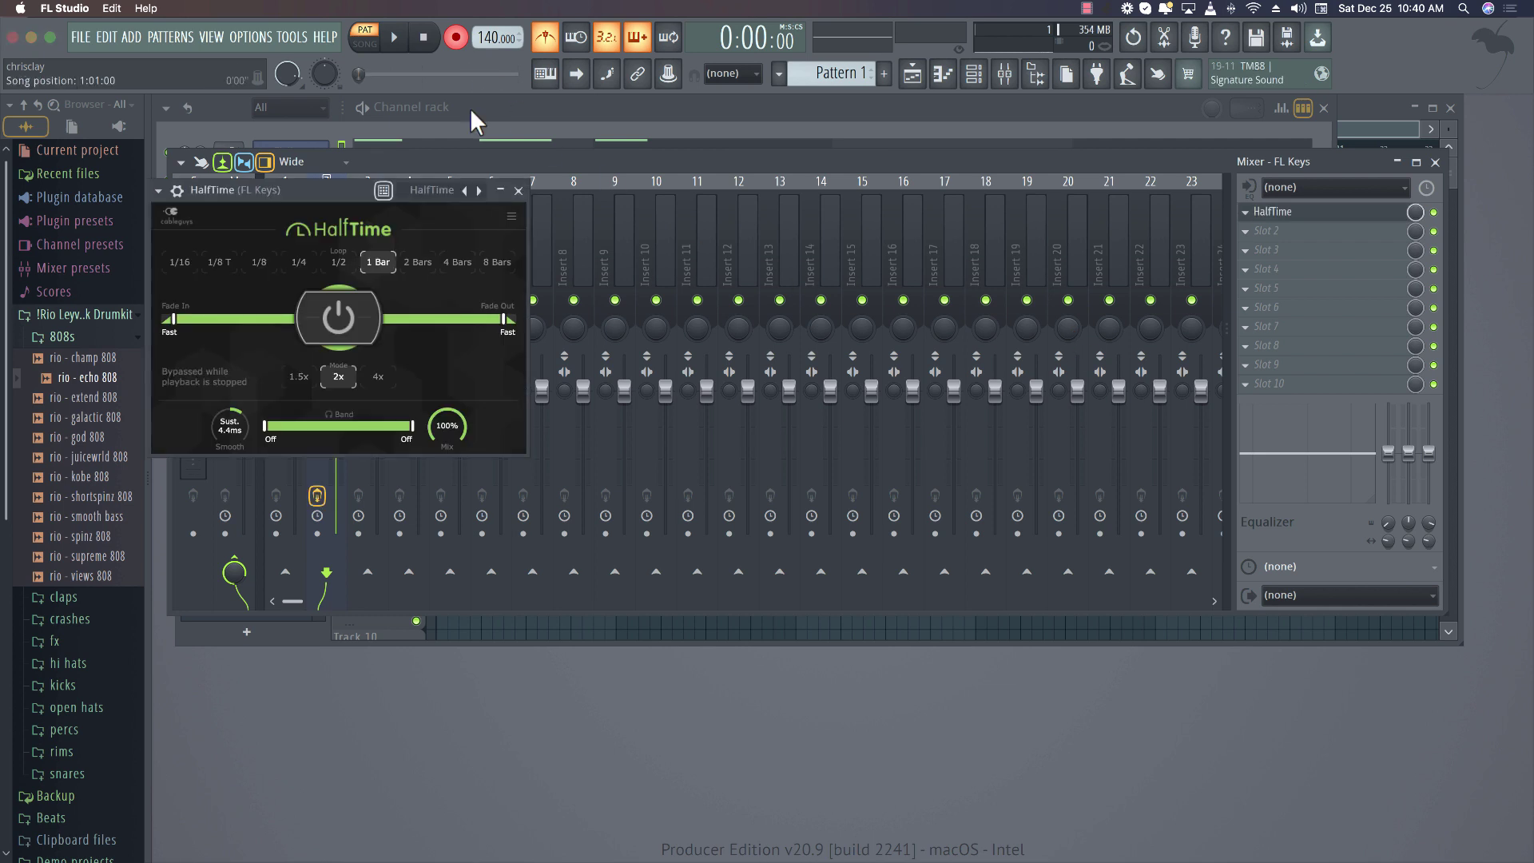
click(519, 191)
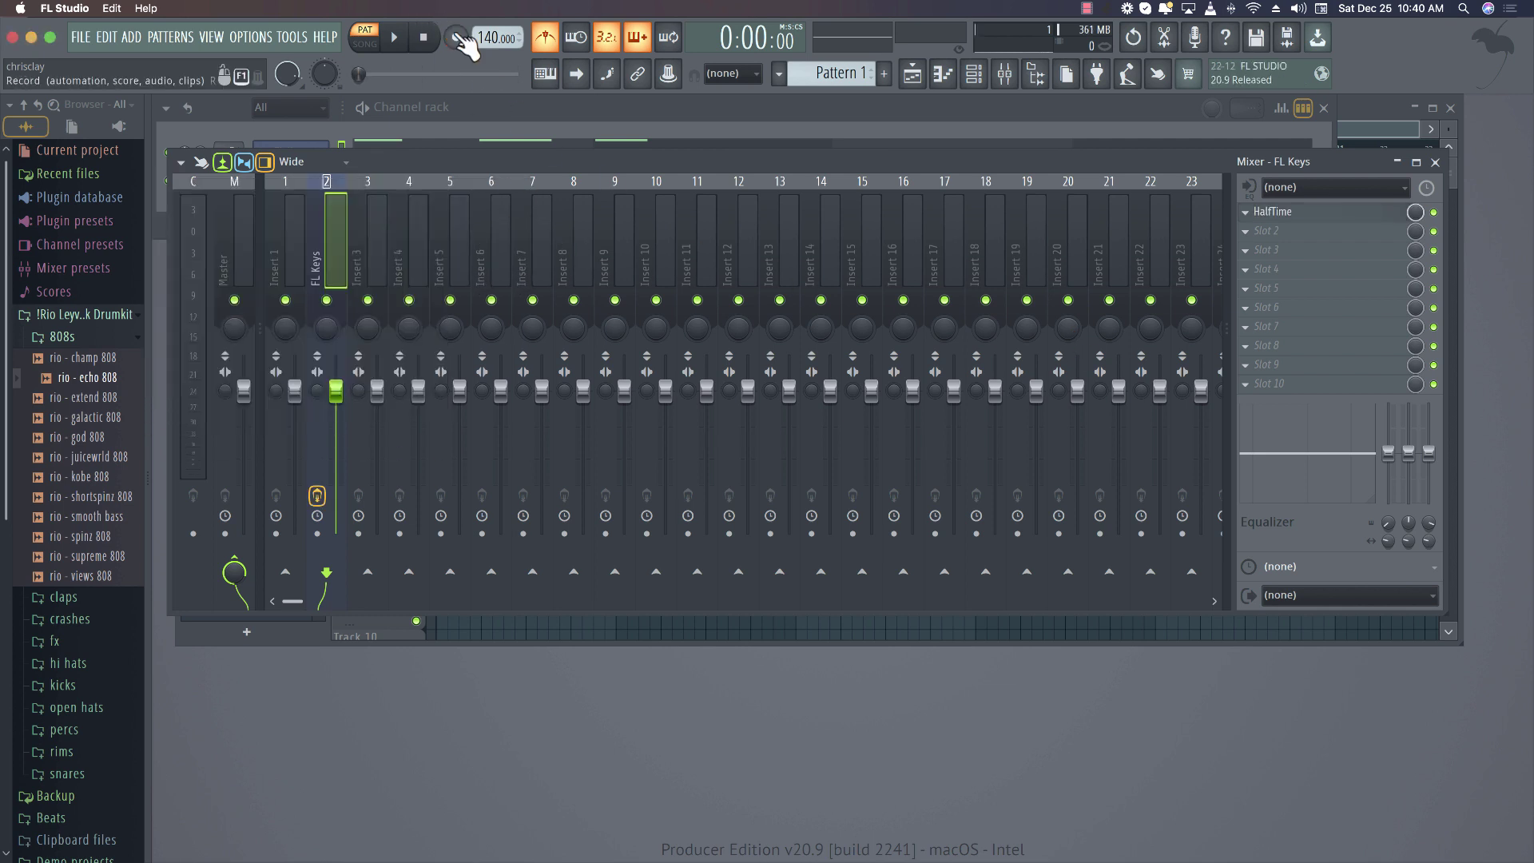
Quantize the recorded FL Keys melody in the piano roll and play it back with HalfTime
key(space)
click(544, 124)
click(544, 164)
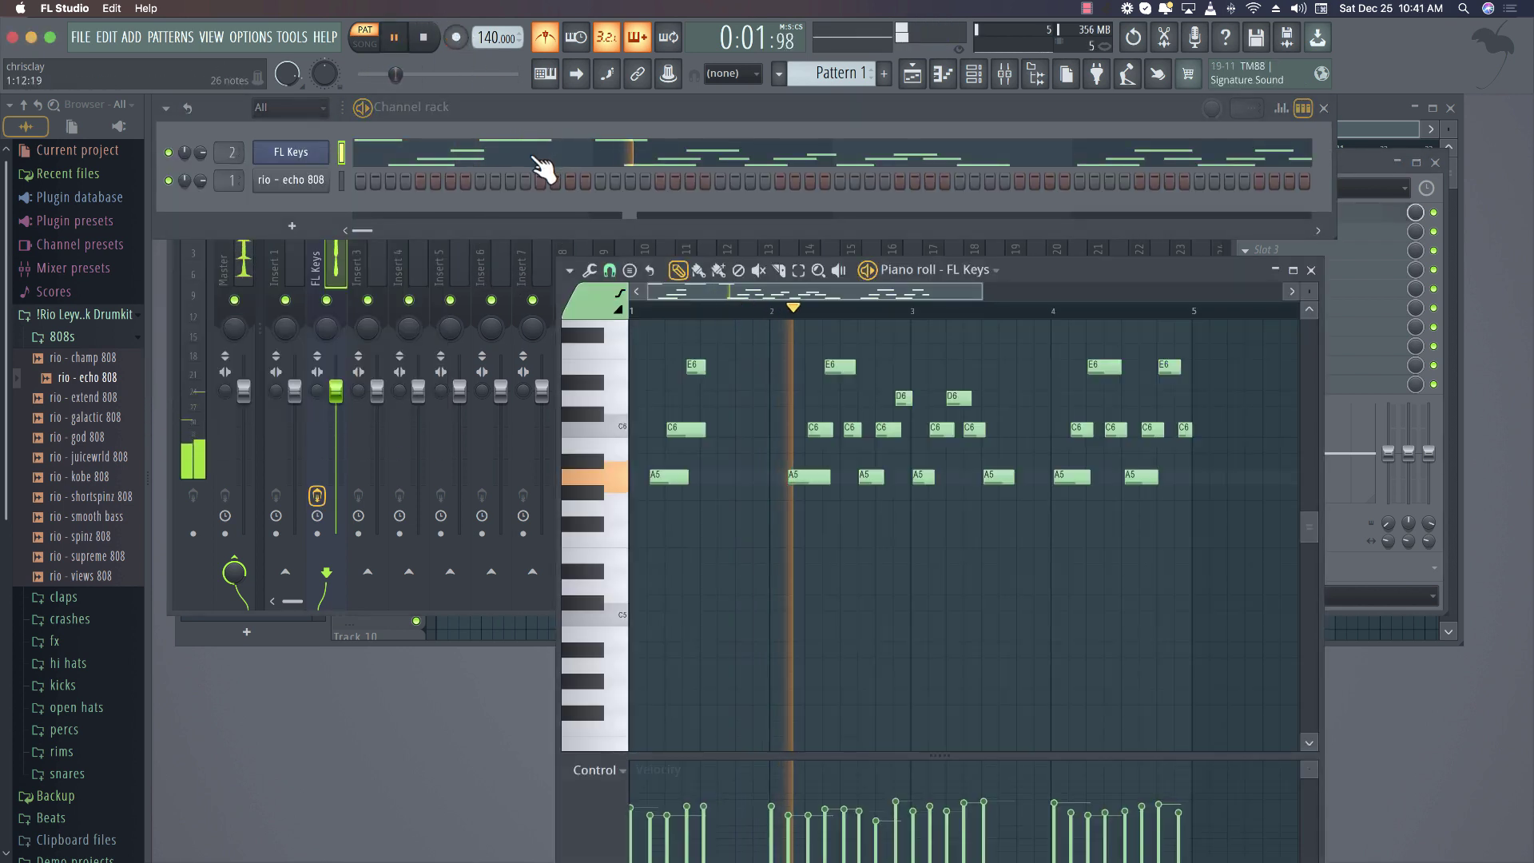
key(space)
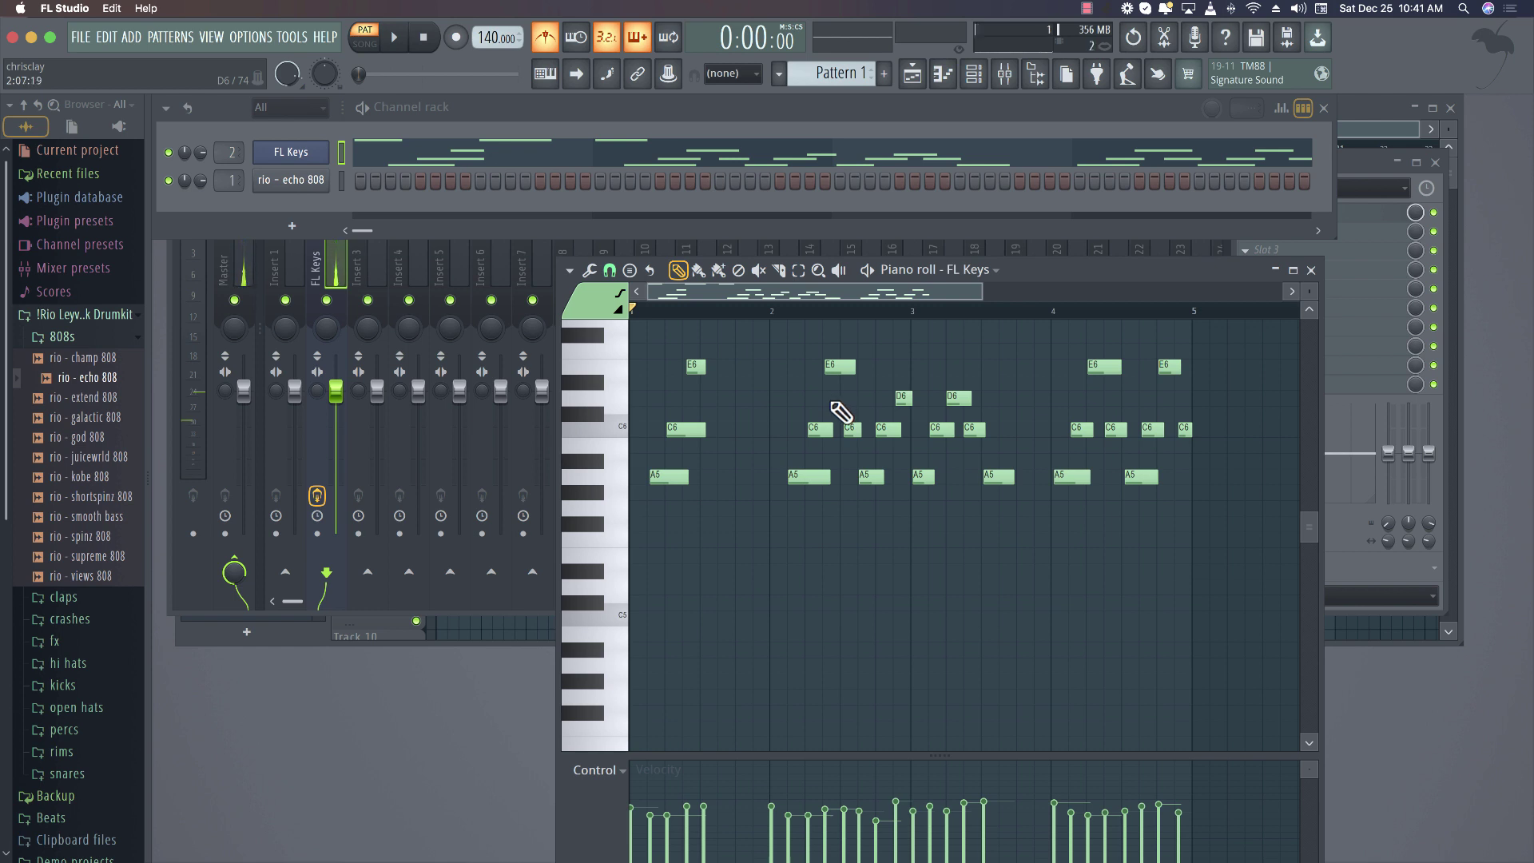
scroll(844, 414, down, 1)
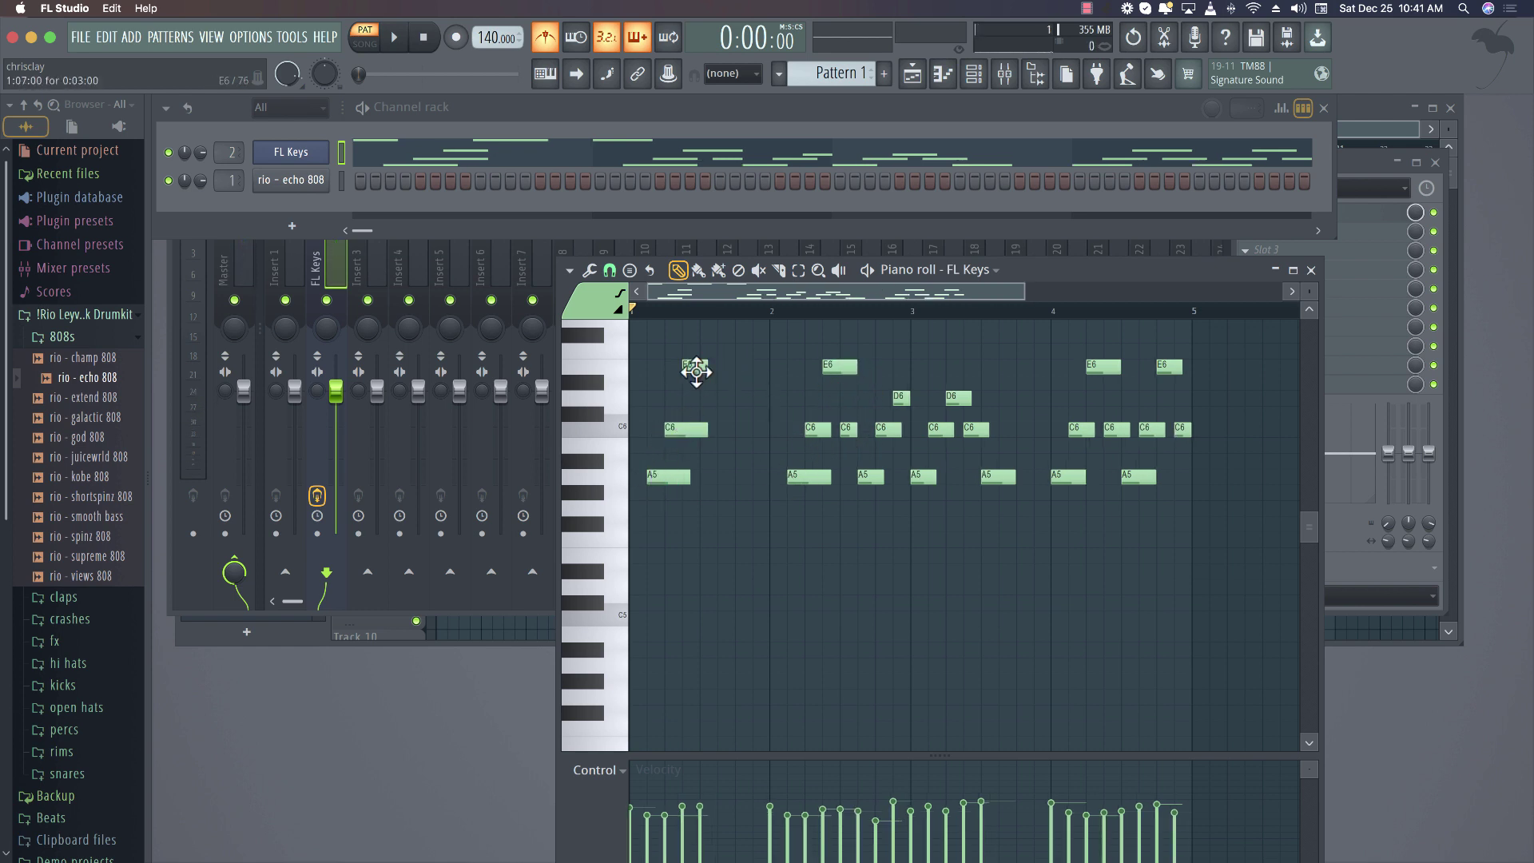
key(space)
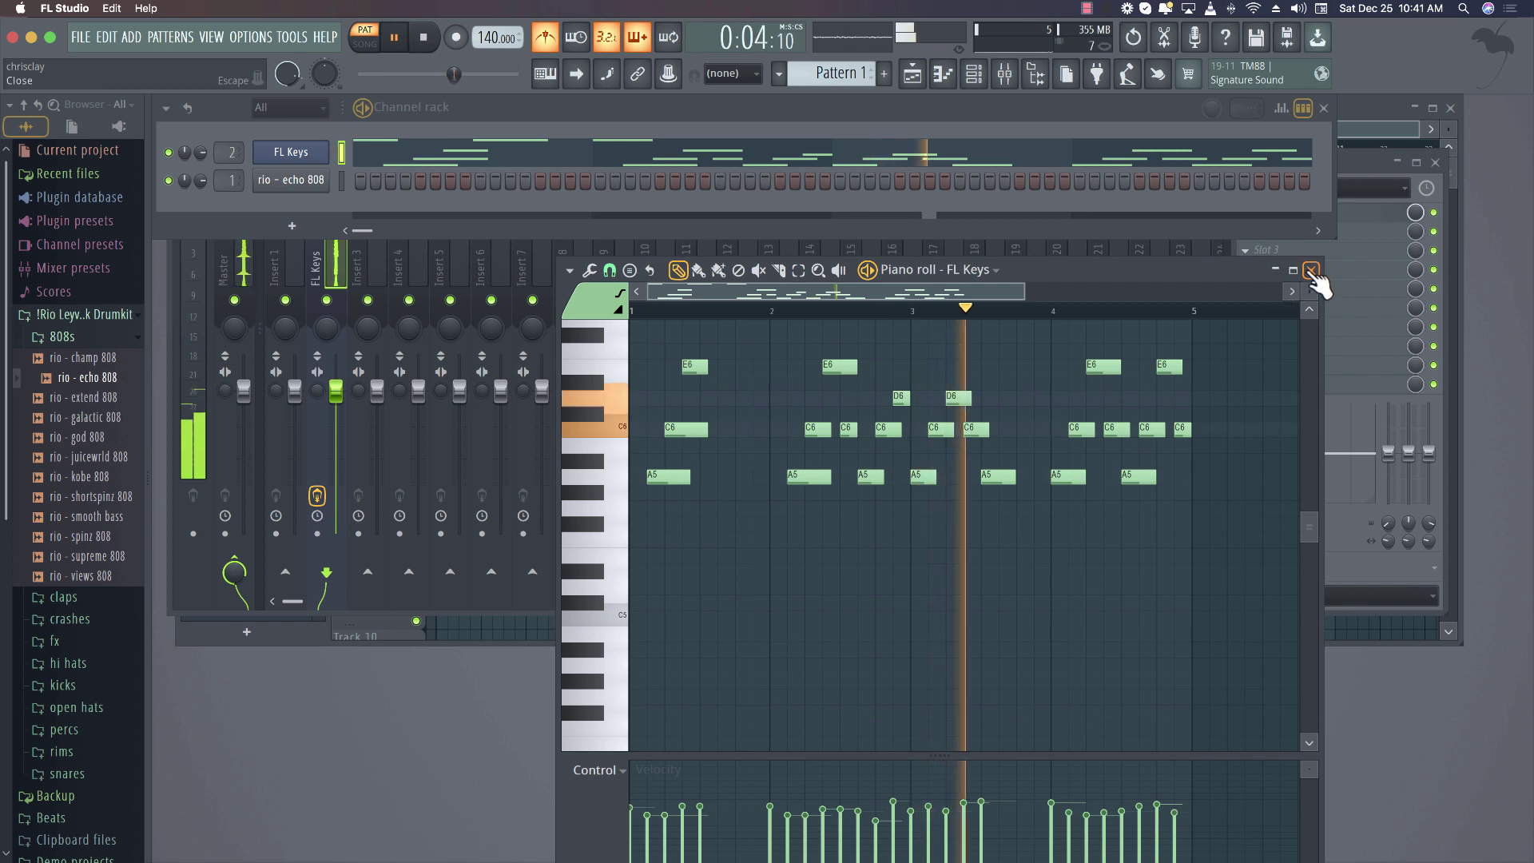
click(1276, 272)
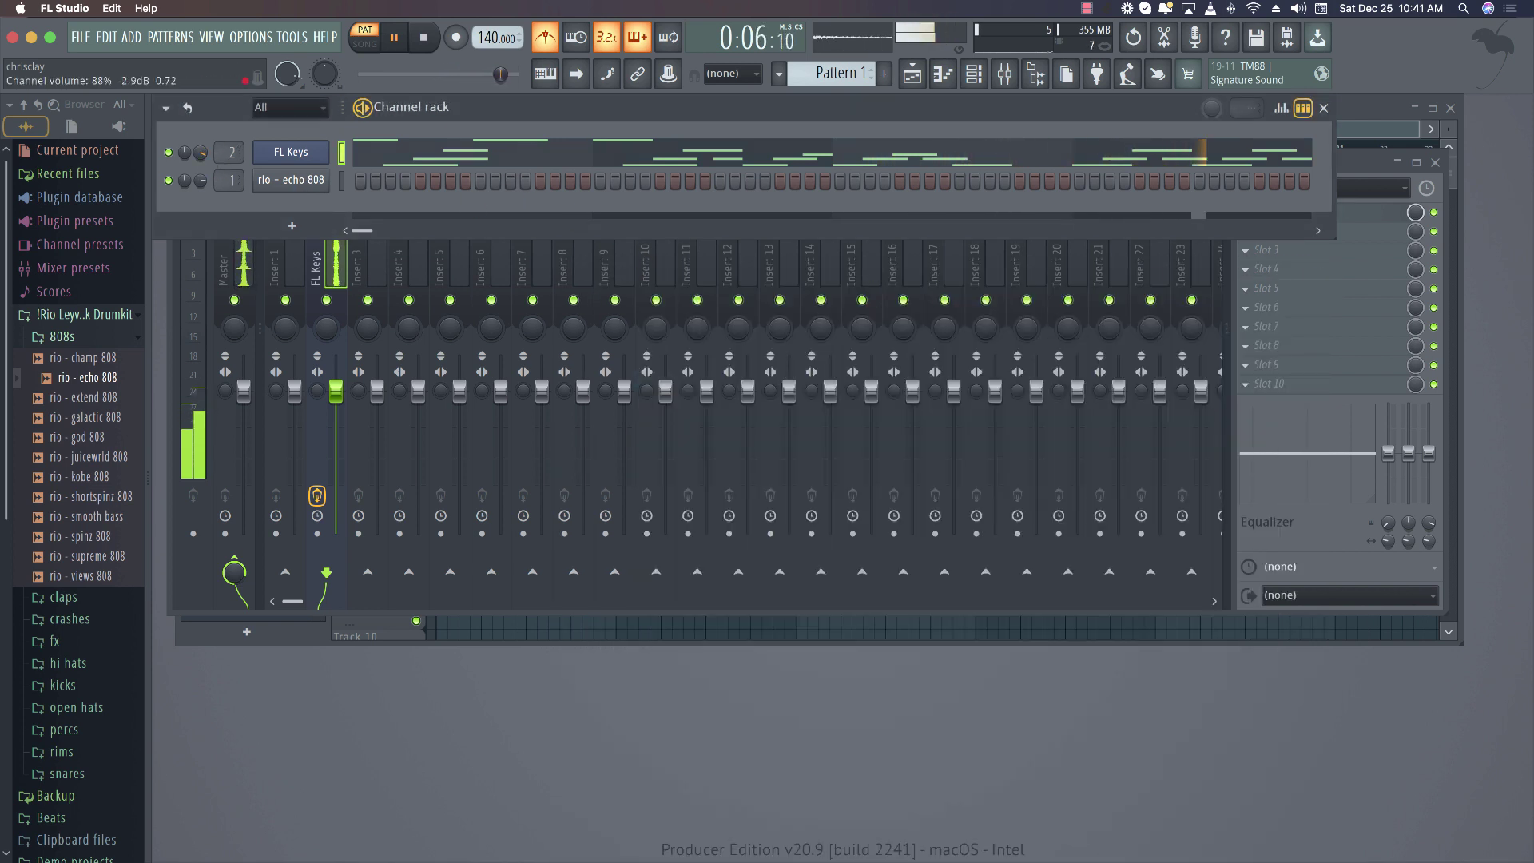
Clone the FL Keys channel and copy the melody's notes into the clone
right_click(318, 149)
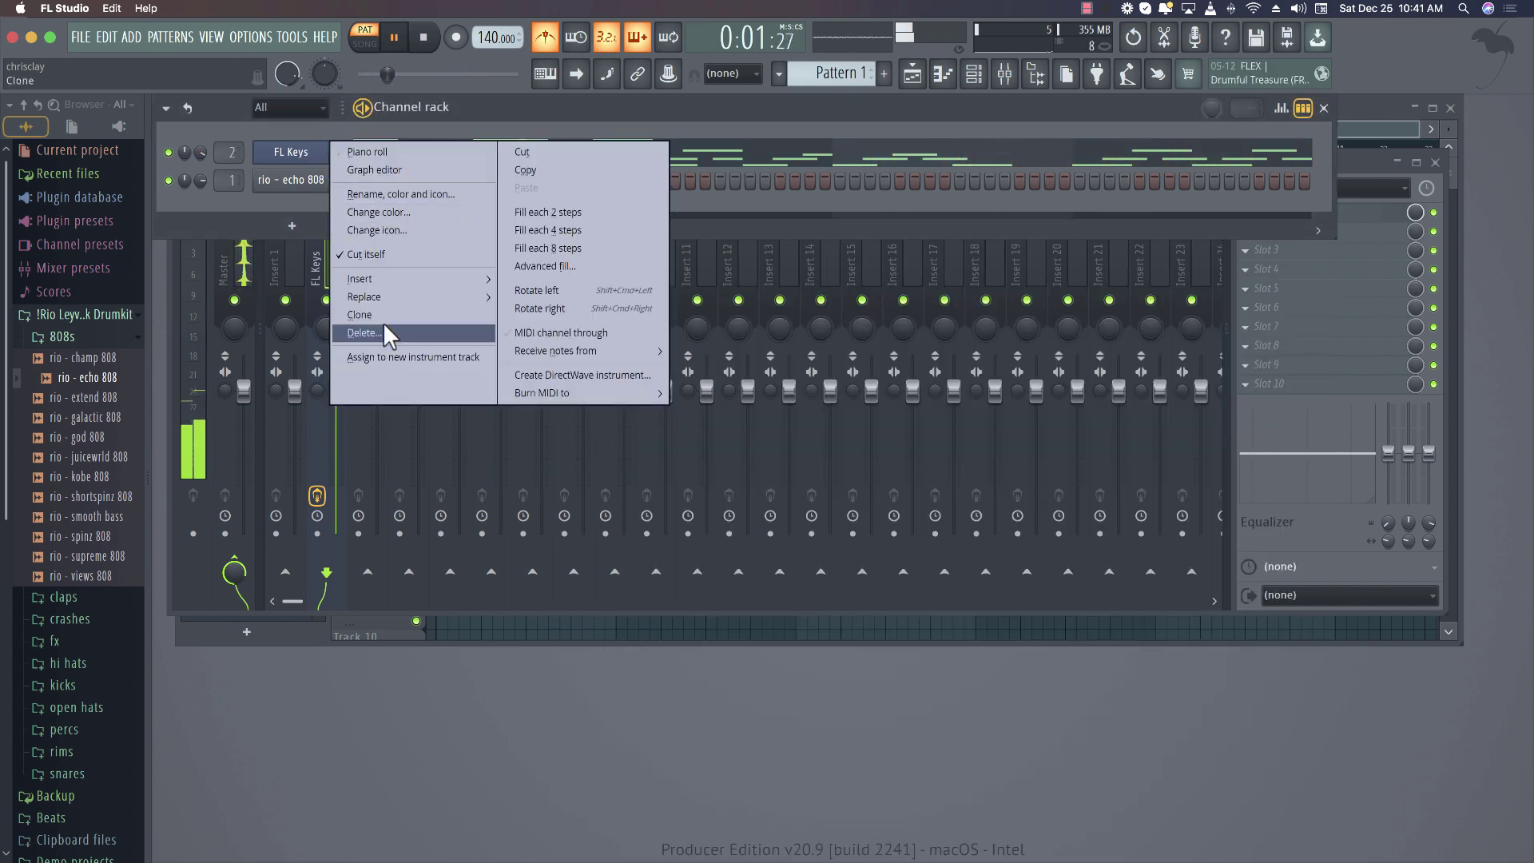
click(386, 312)
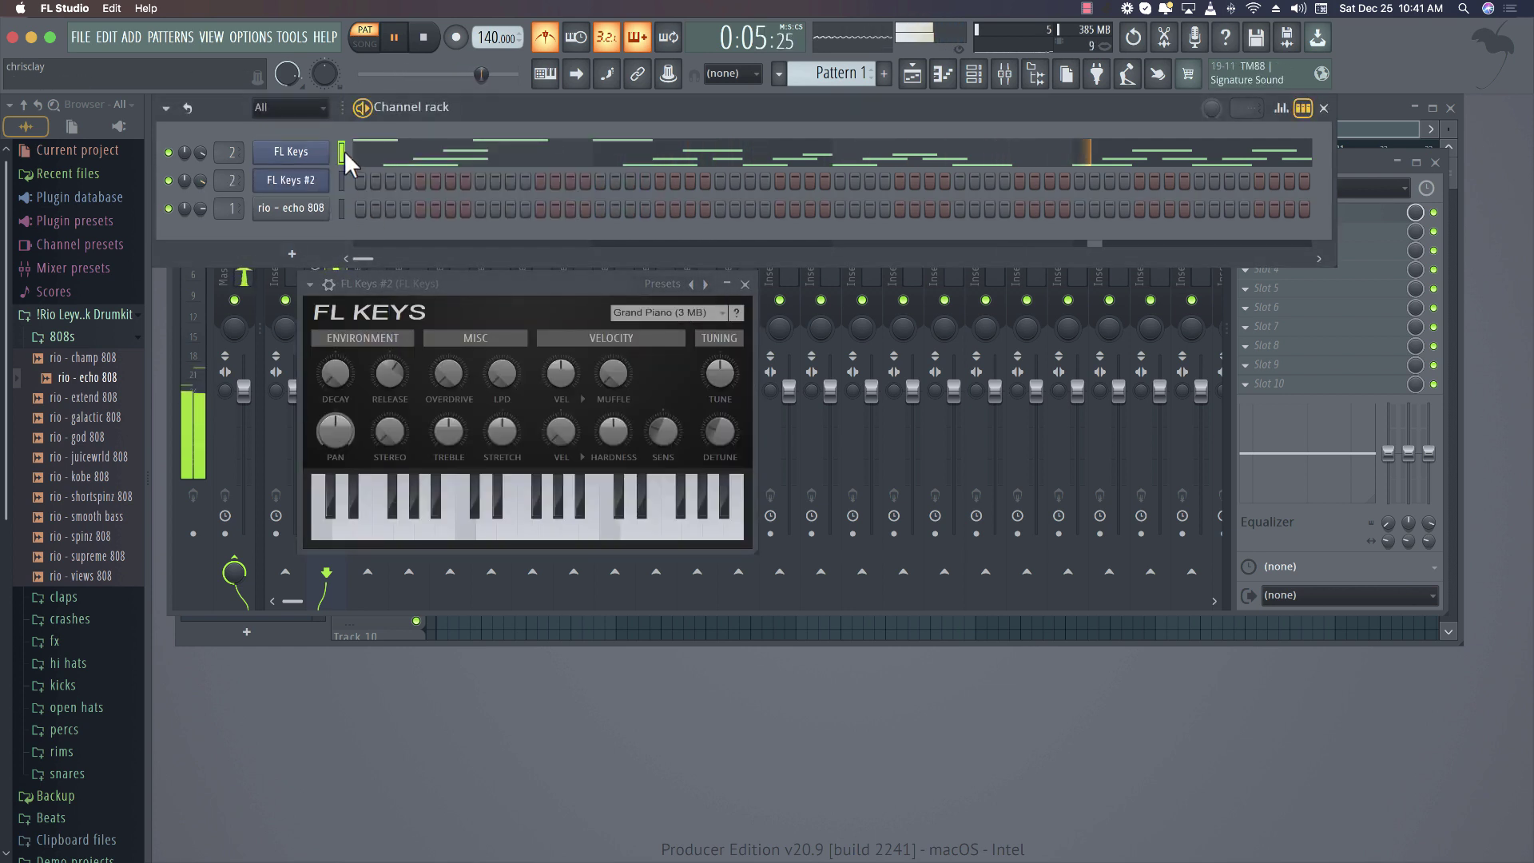
key(ctrl+v)
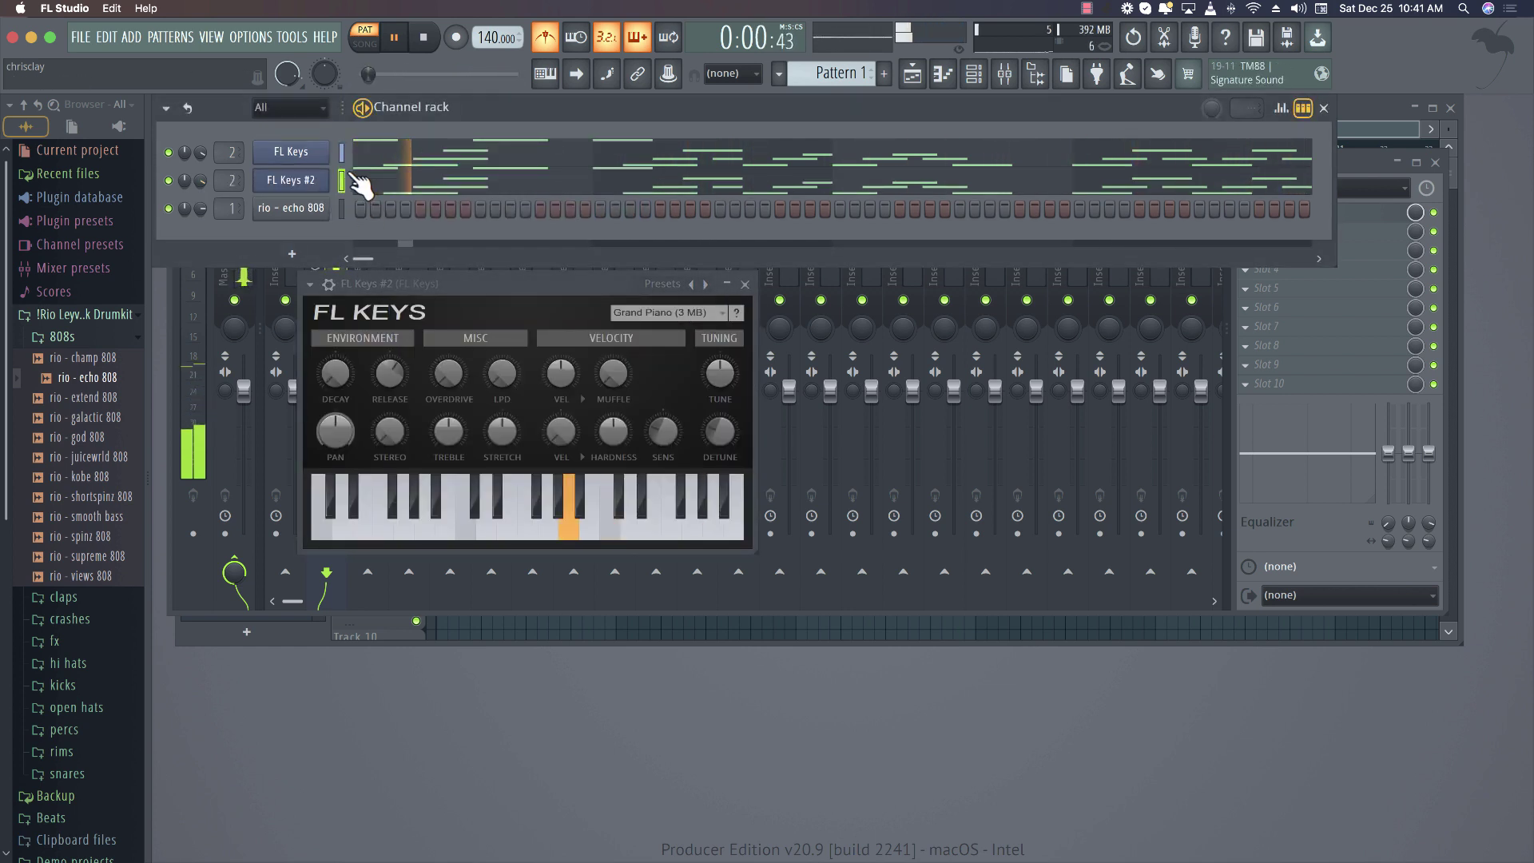
Transpose the cloned FL Keys melody down one octave and turn off the metronome
click(386, 189)
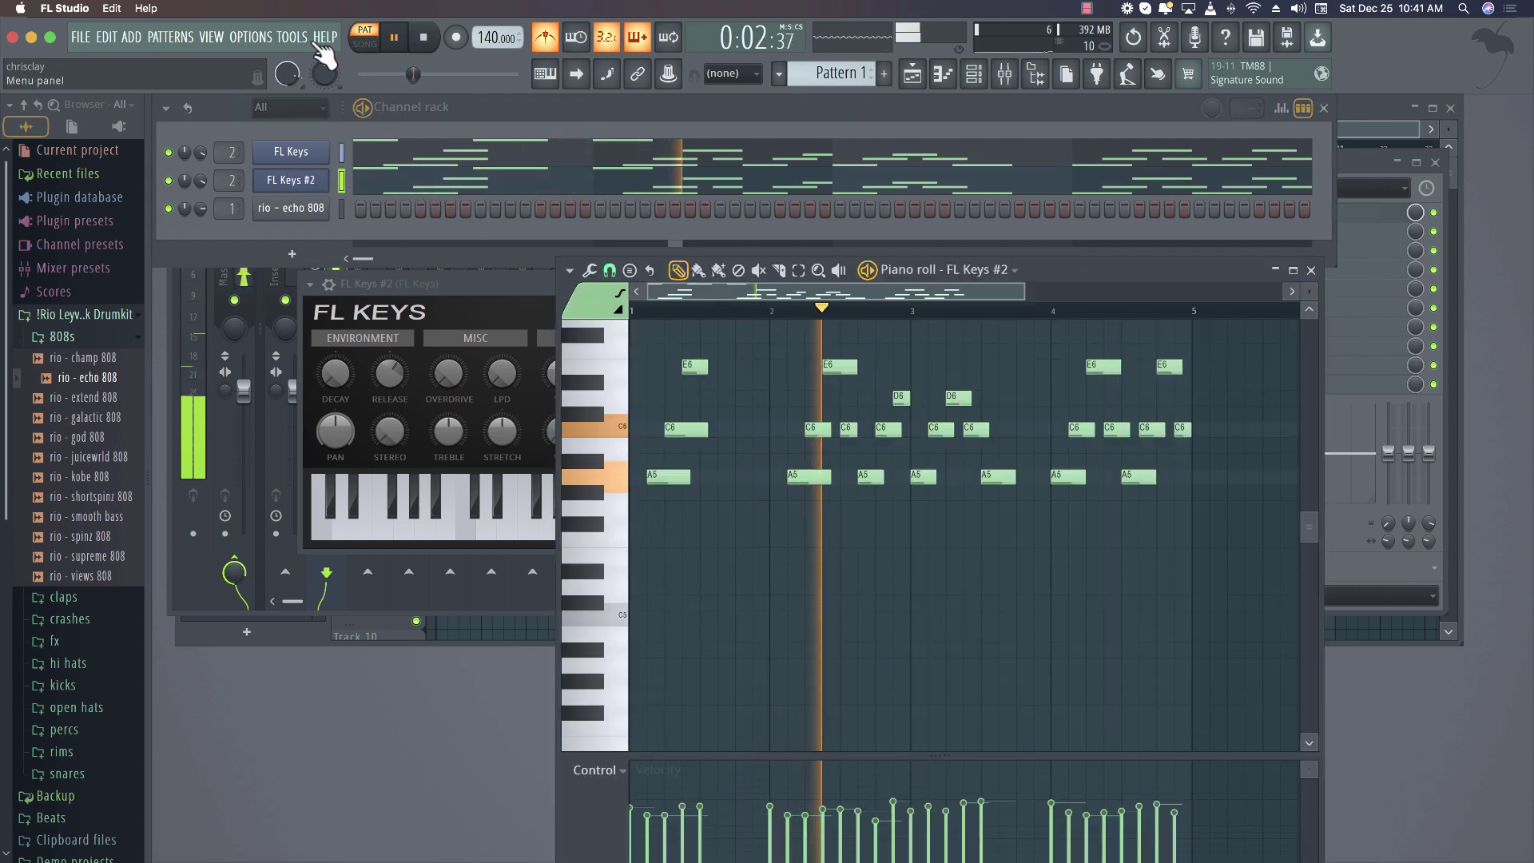
key(ctrl+Down)
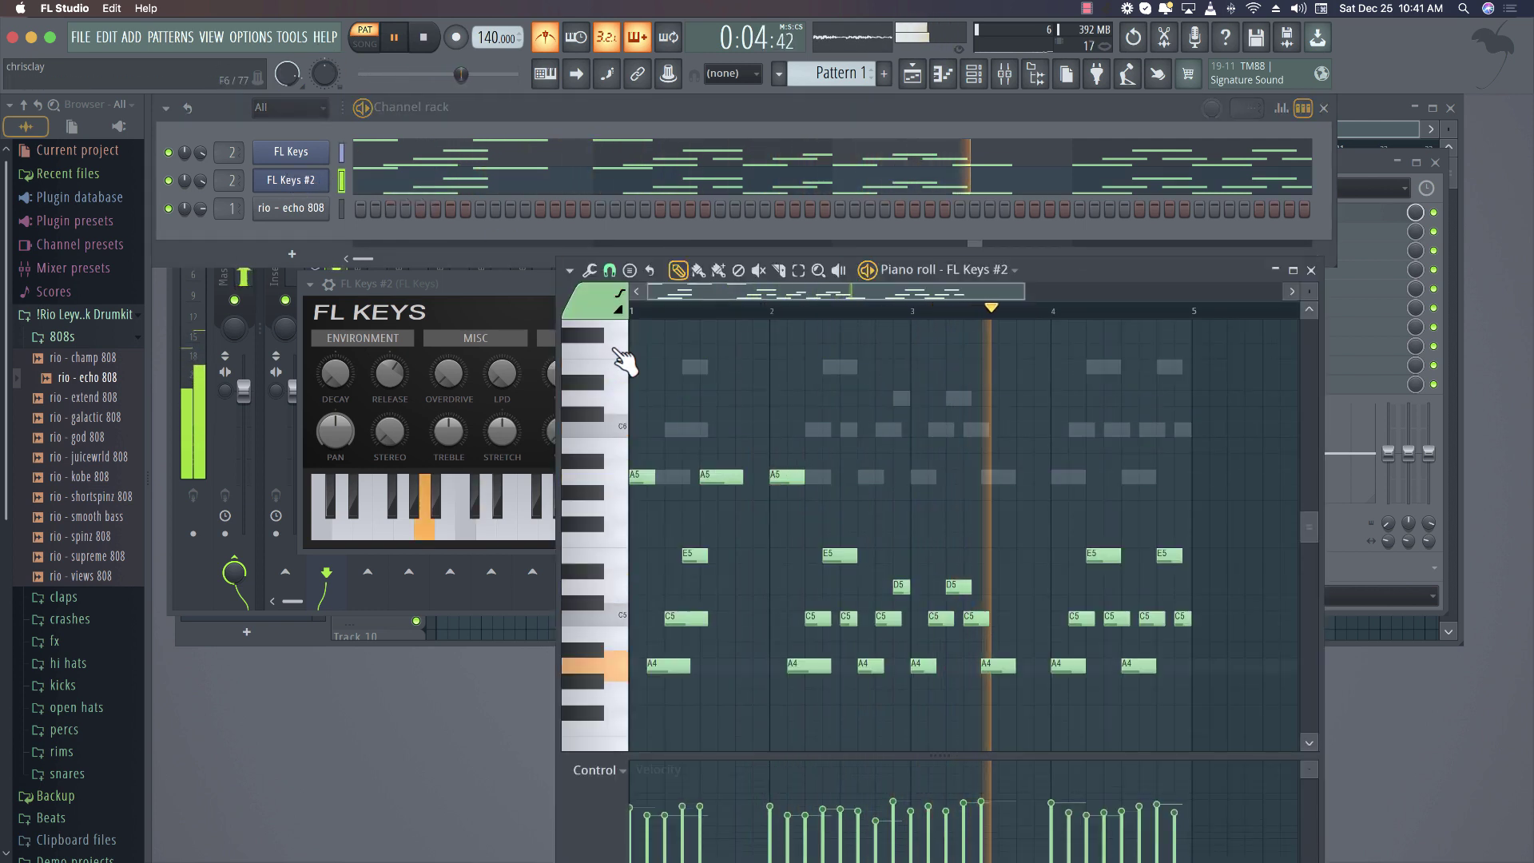
click(1311, 270)
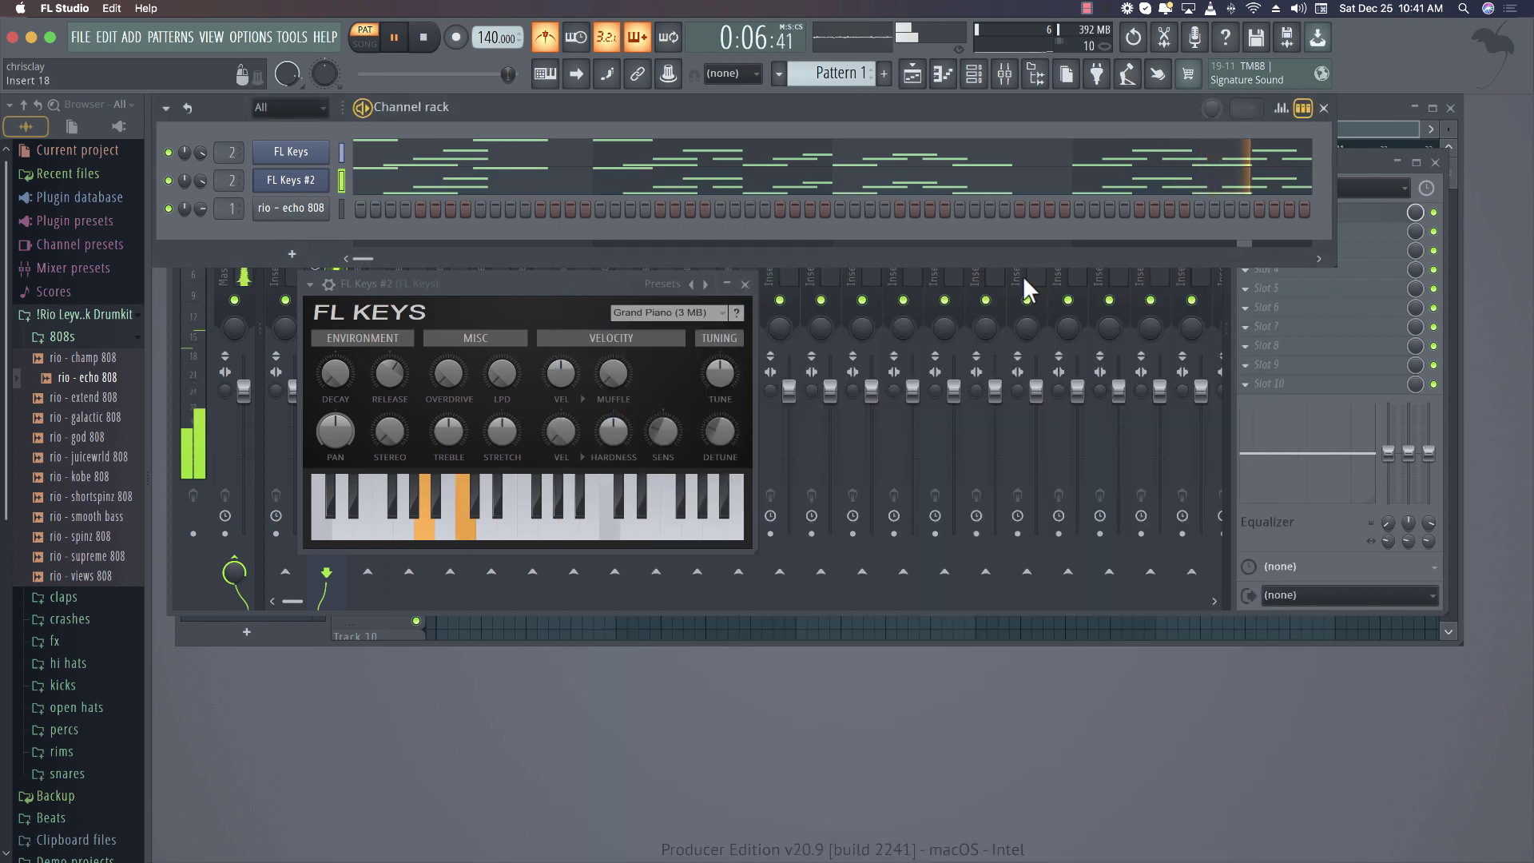
click(745, 285)
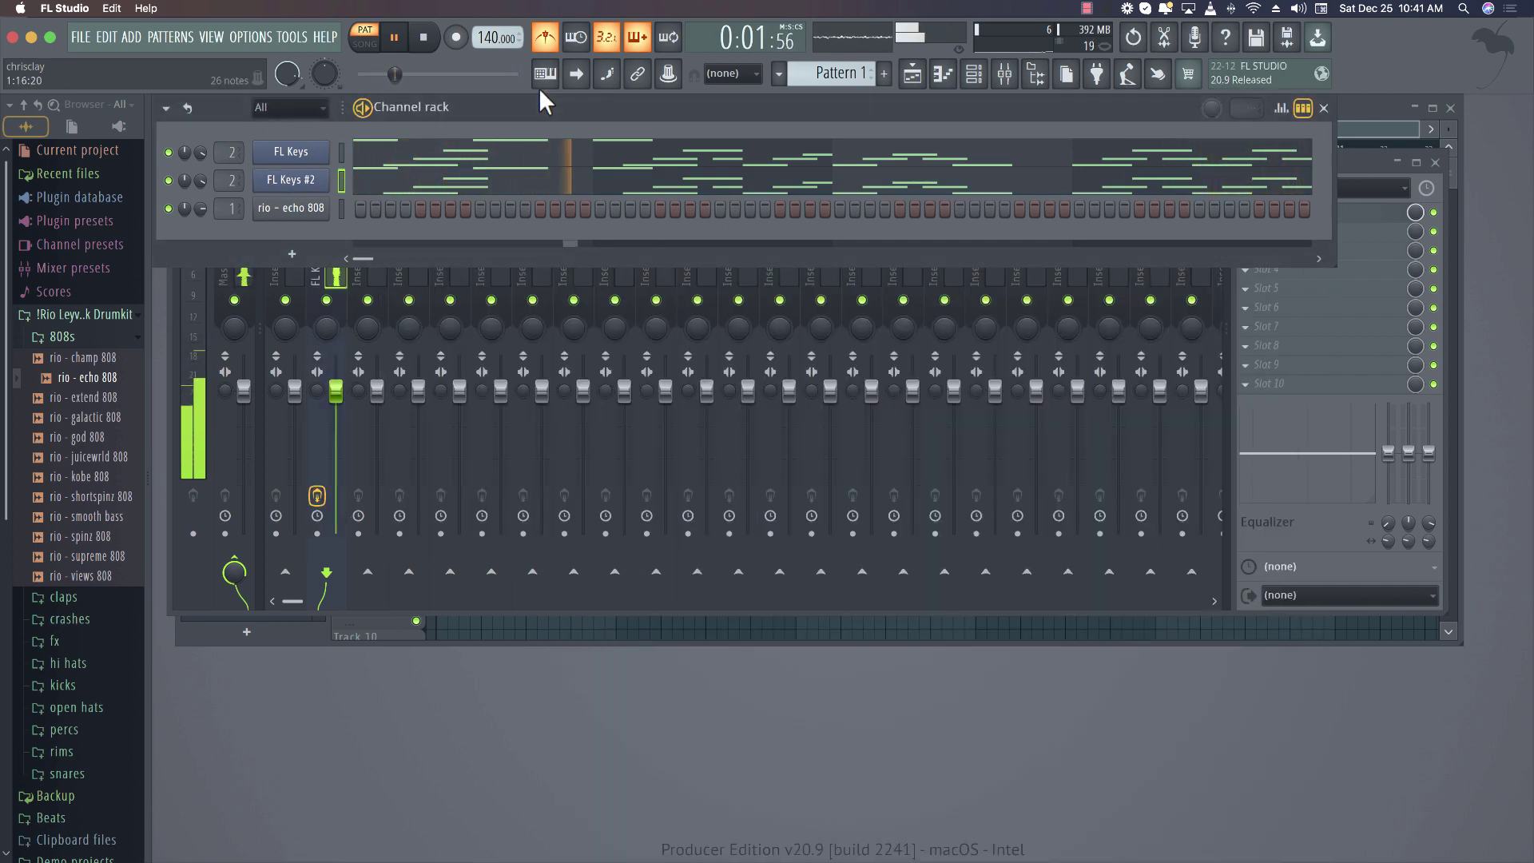
click(548, 40)
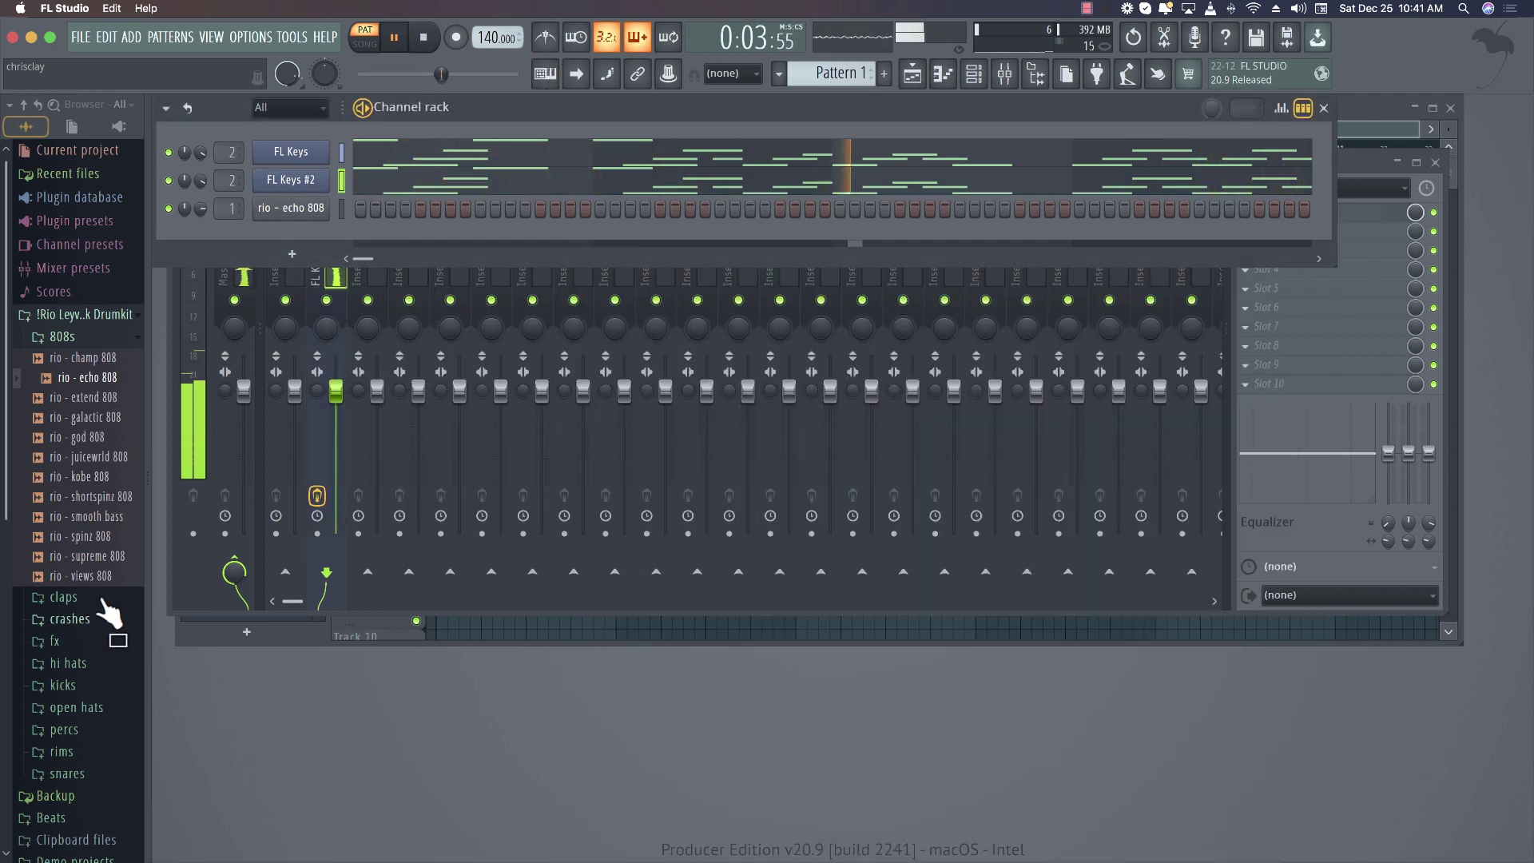
Add rio - radiate hi hat as a channel filled every 2 steps, and swap its sample to rio - star hi hat
click(79, 659)
drag(95, 505, 292, 240)
right_click(291, 236)
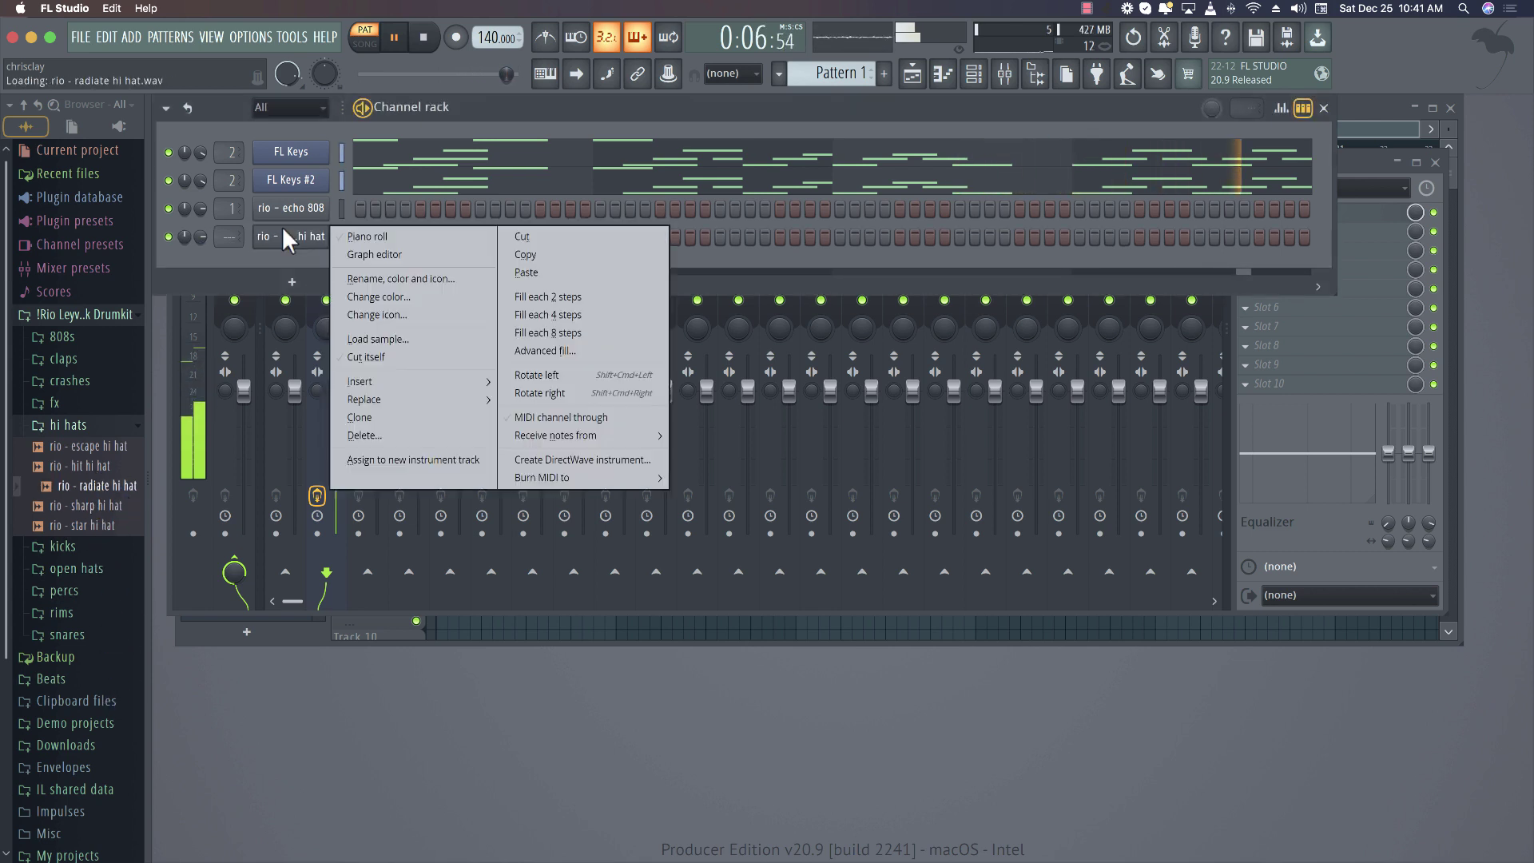
click(552, 297)
drag(80, 505, 284, 245)
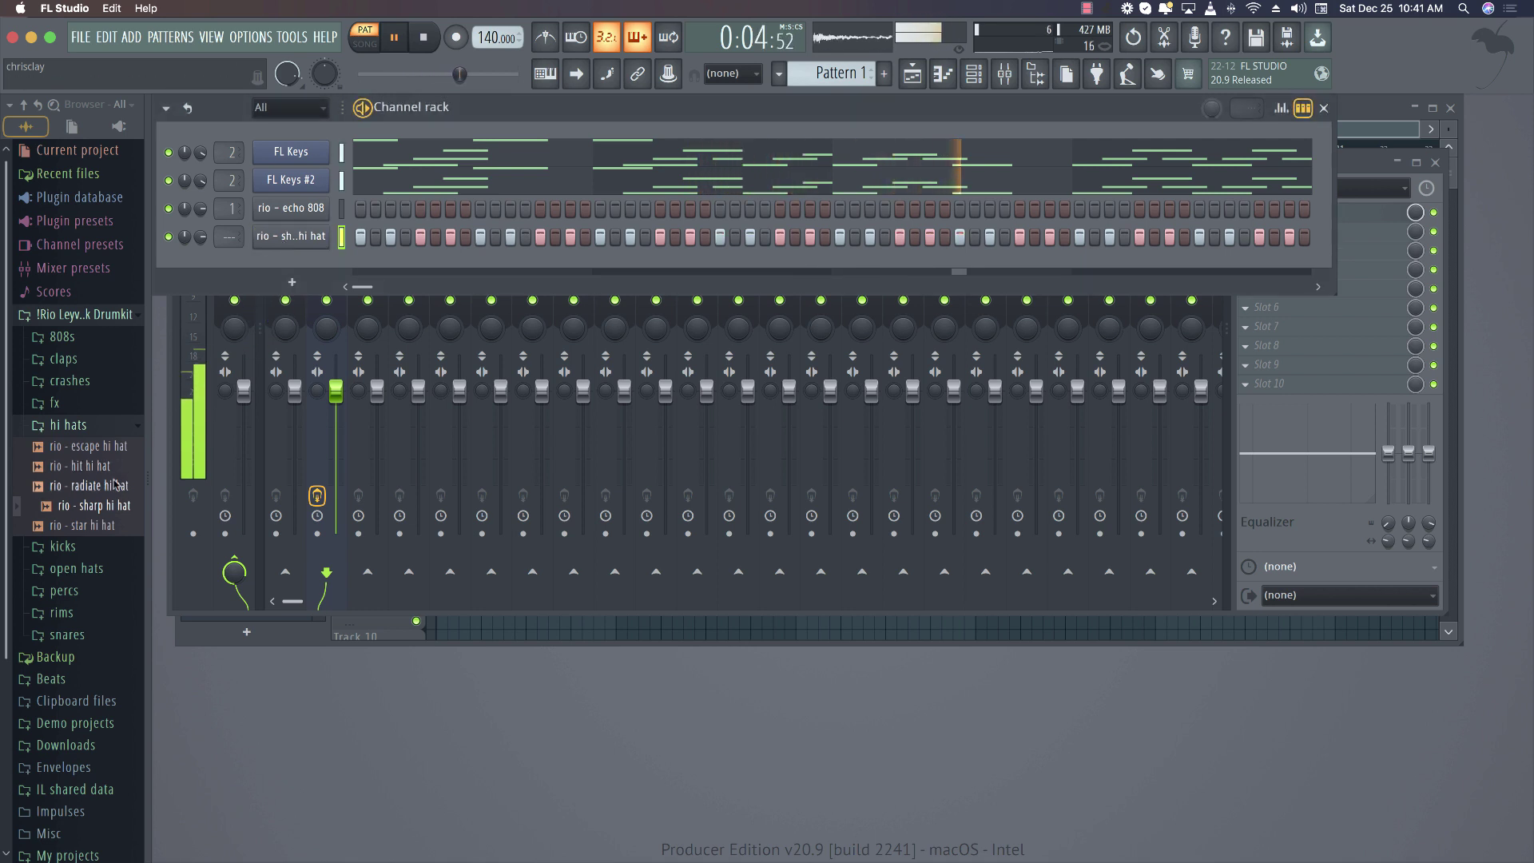
drag(104, 525, 289, 237)
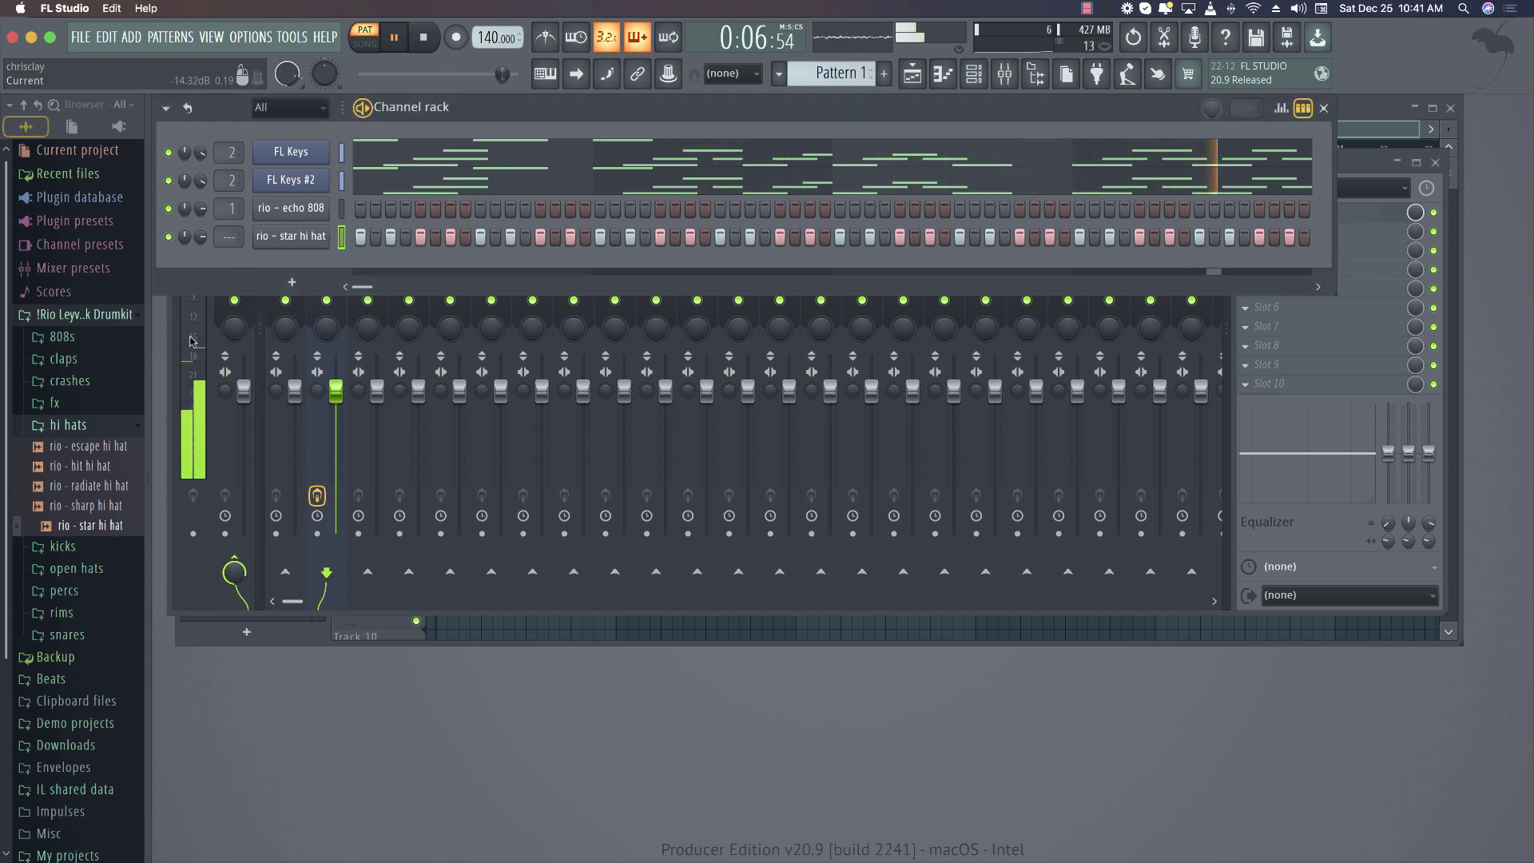
Place a four-step note at the start of bar 1 in the rio - echo 808 piano roll and tune it to A5
right_click(302, 211)
click(351, 207)
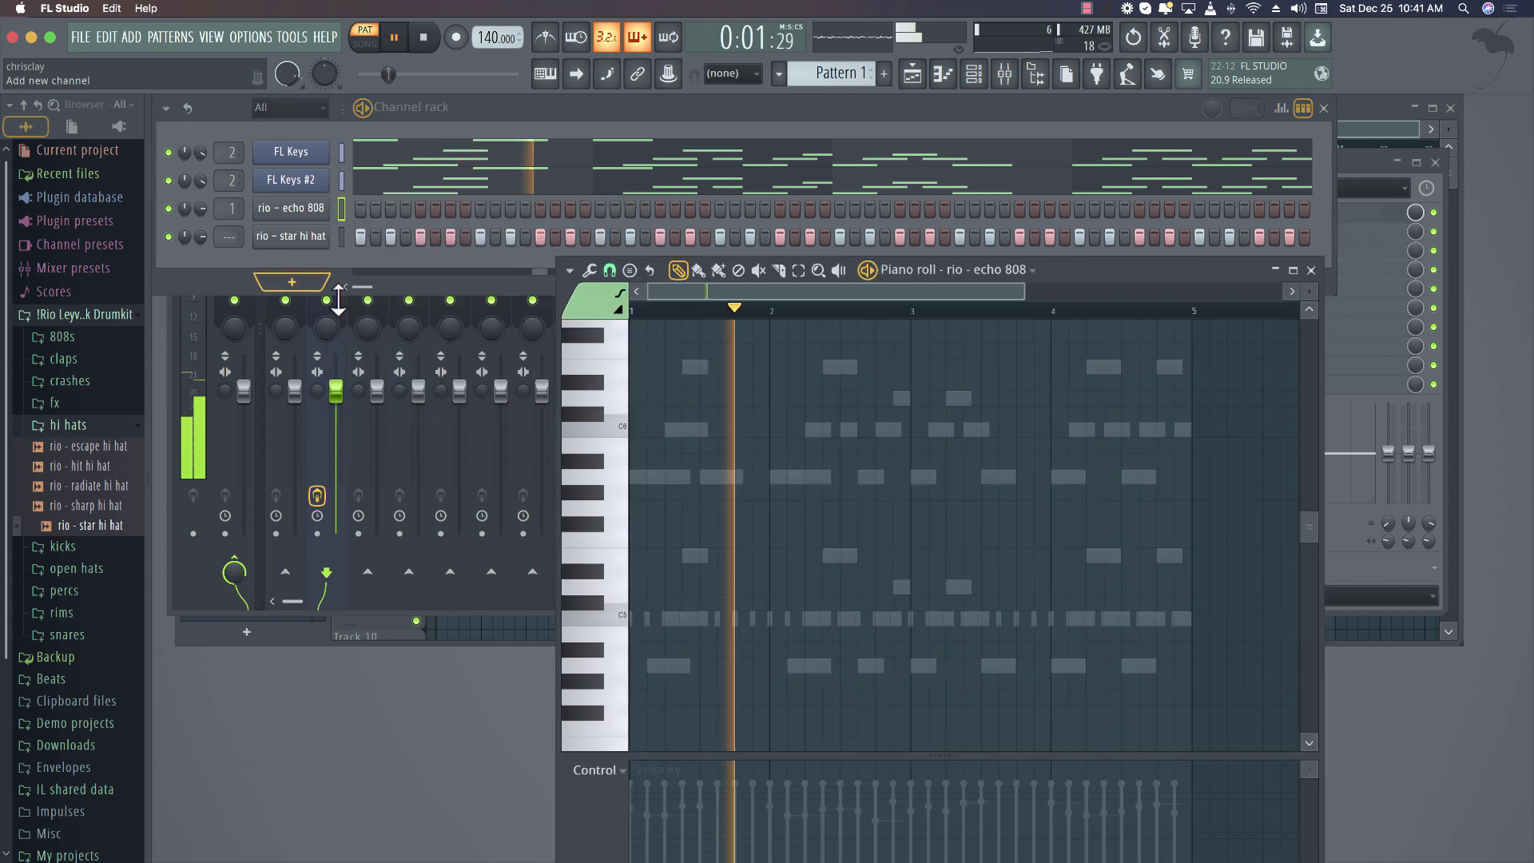
click(662, 472)
drag(662, 473, 633, 531)
key(space)
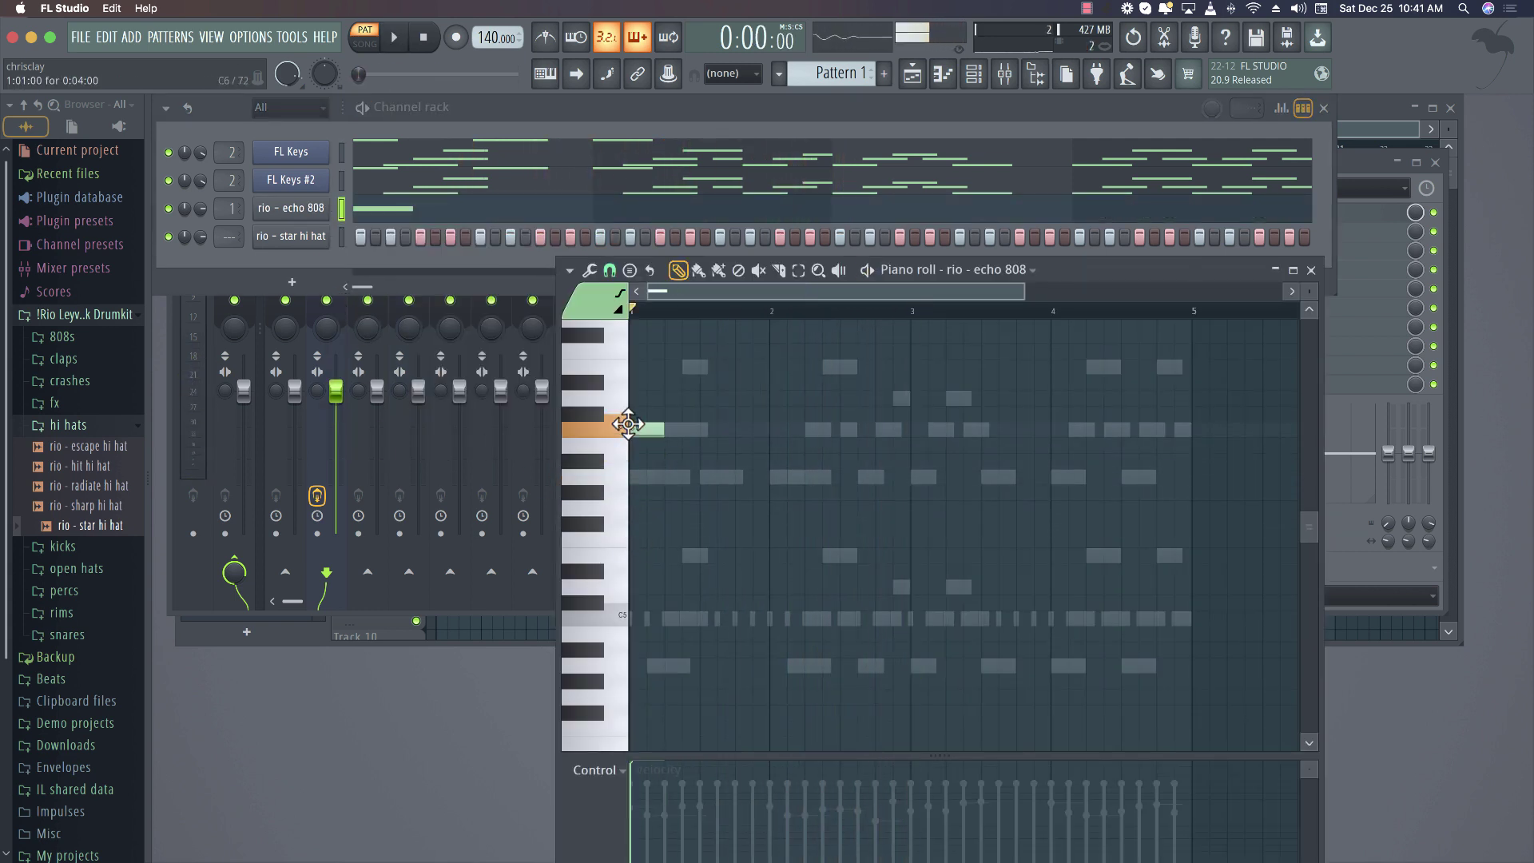
key(space)
key(space)
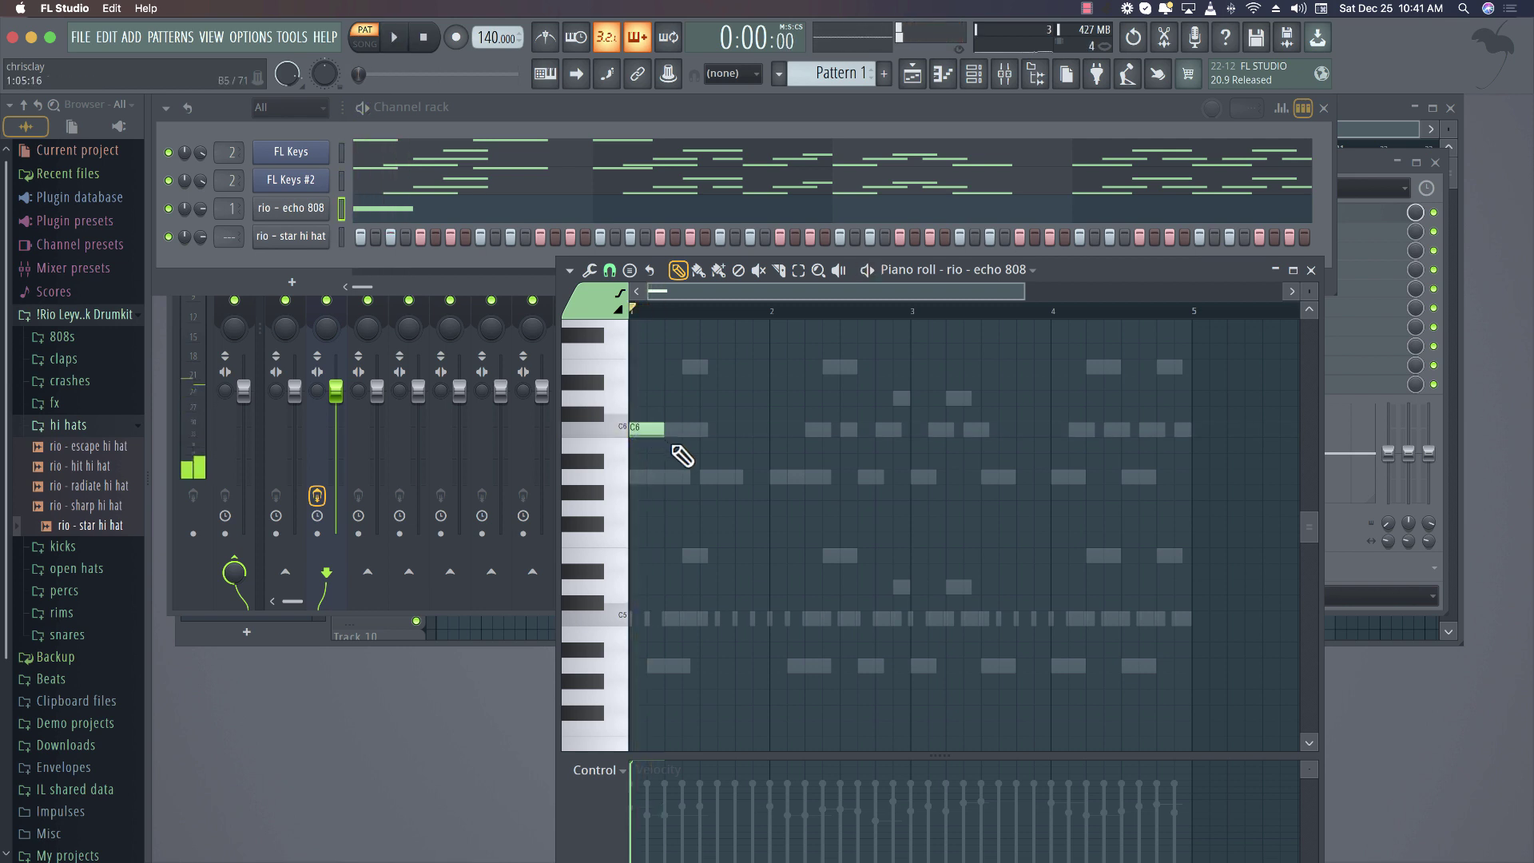
drag(652, 442, 646, 478)
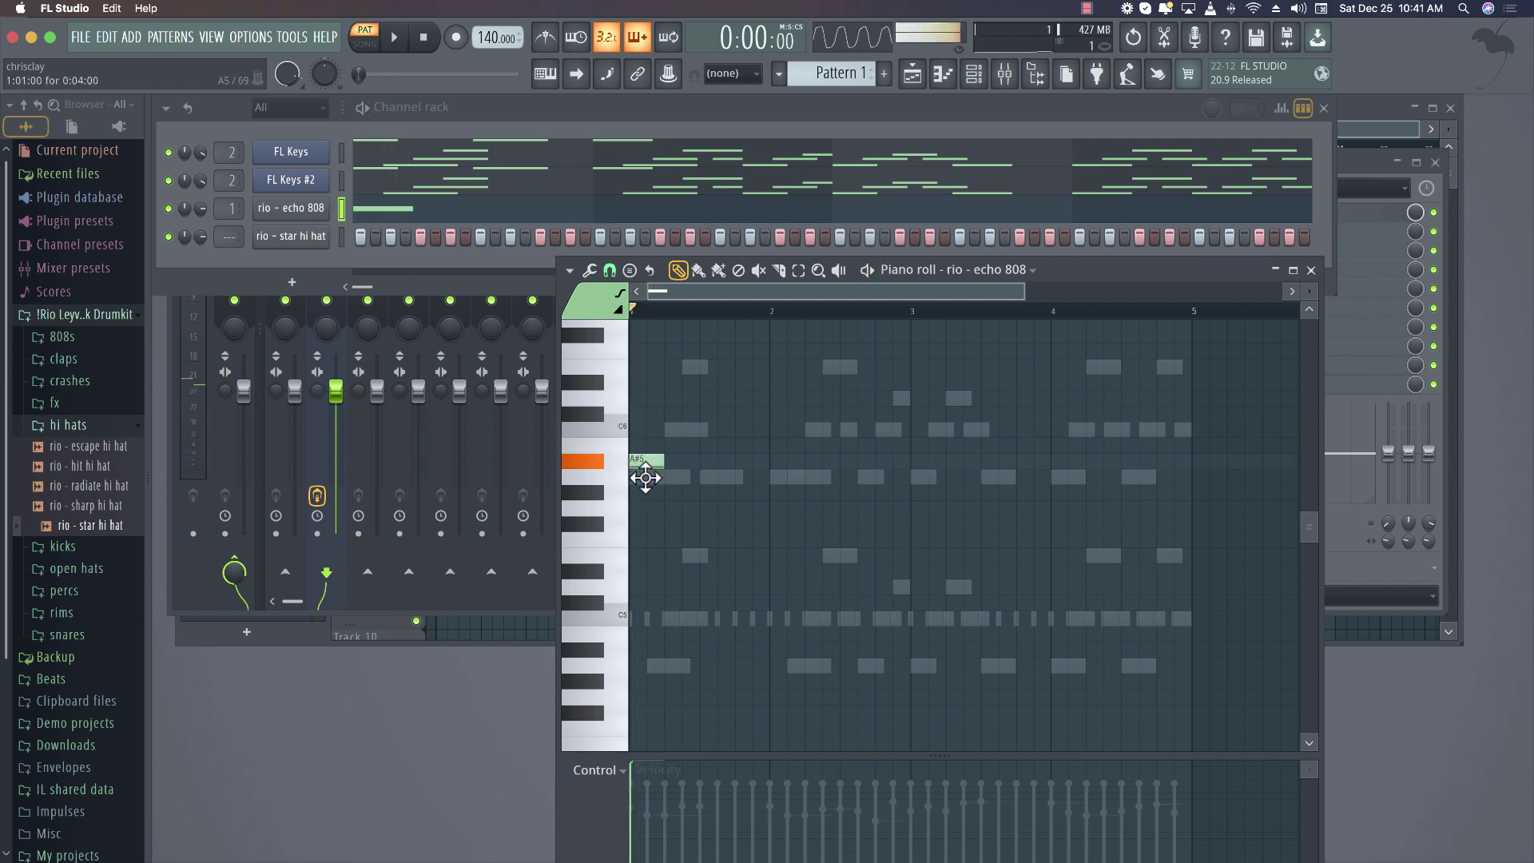
key(space)
key(space)
key(space)
Add a four-step A5 808 note at the end of bar 1 and two consecutive two-step A5 notes from the third step of bar 2
click(721, 475)
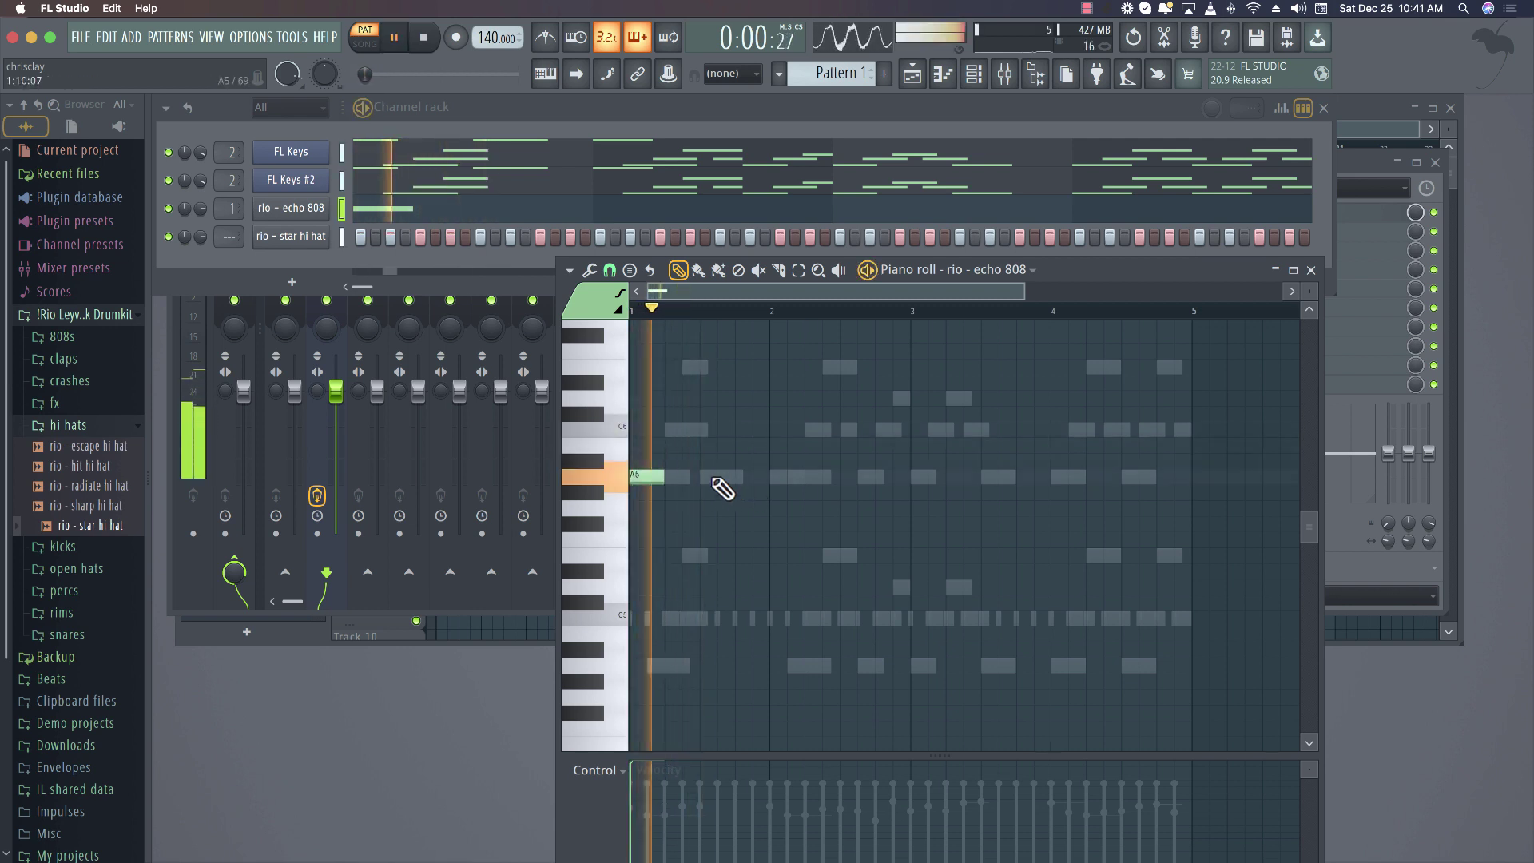
mouse_move(721, 476)
mouse_down()
mouse_move(773, 481)
mouse_move(729, 476)
mouse_move(750, 474)
mouse_up()
click(802, 477)
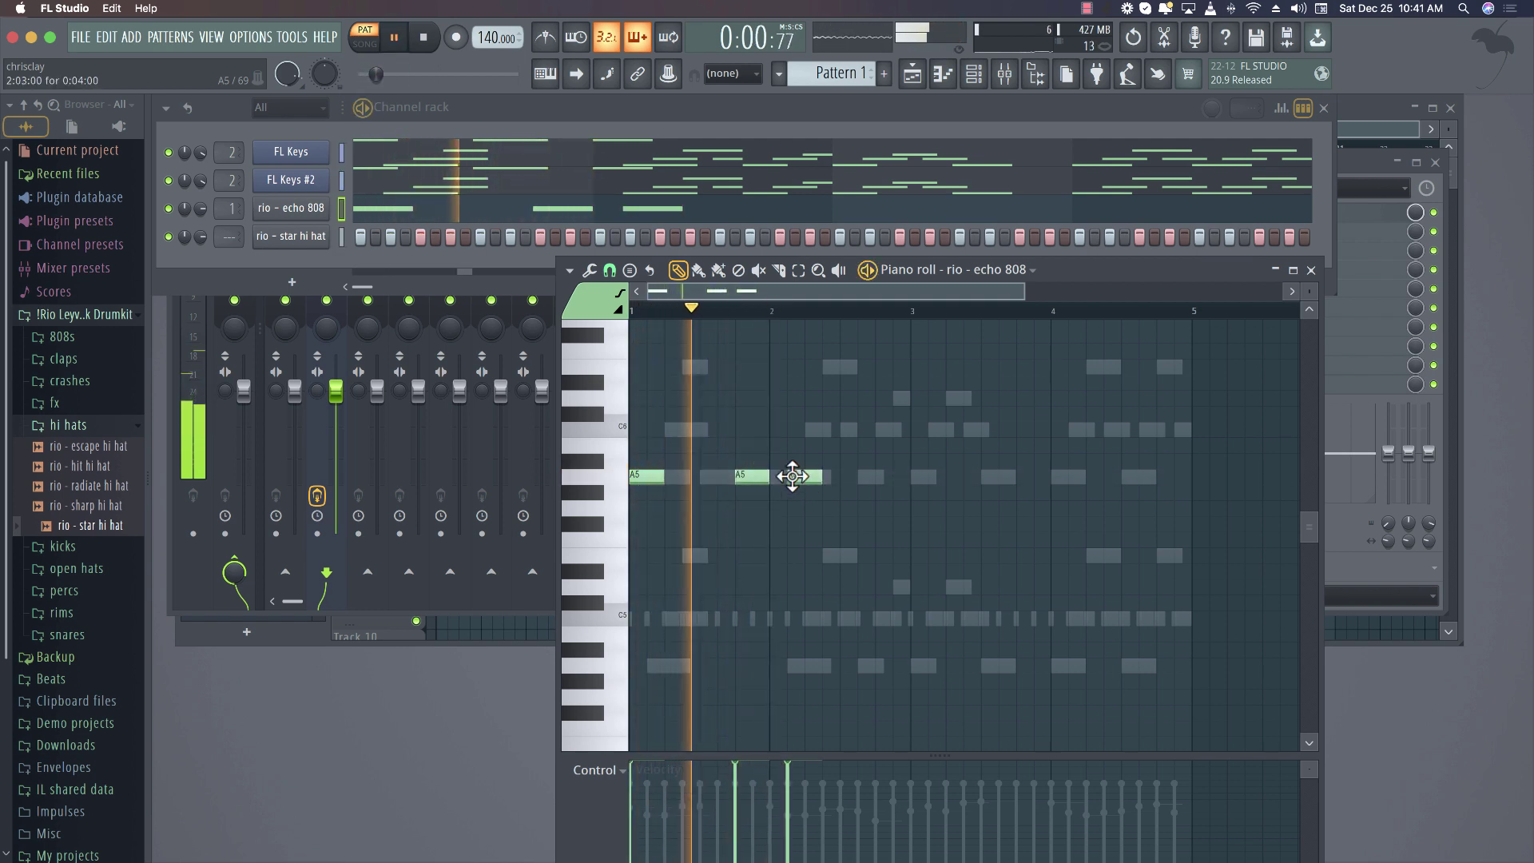
drag(821, 477, 805, 477)
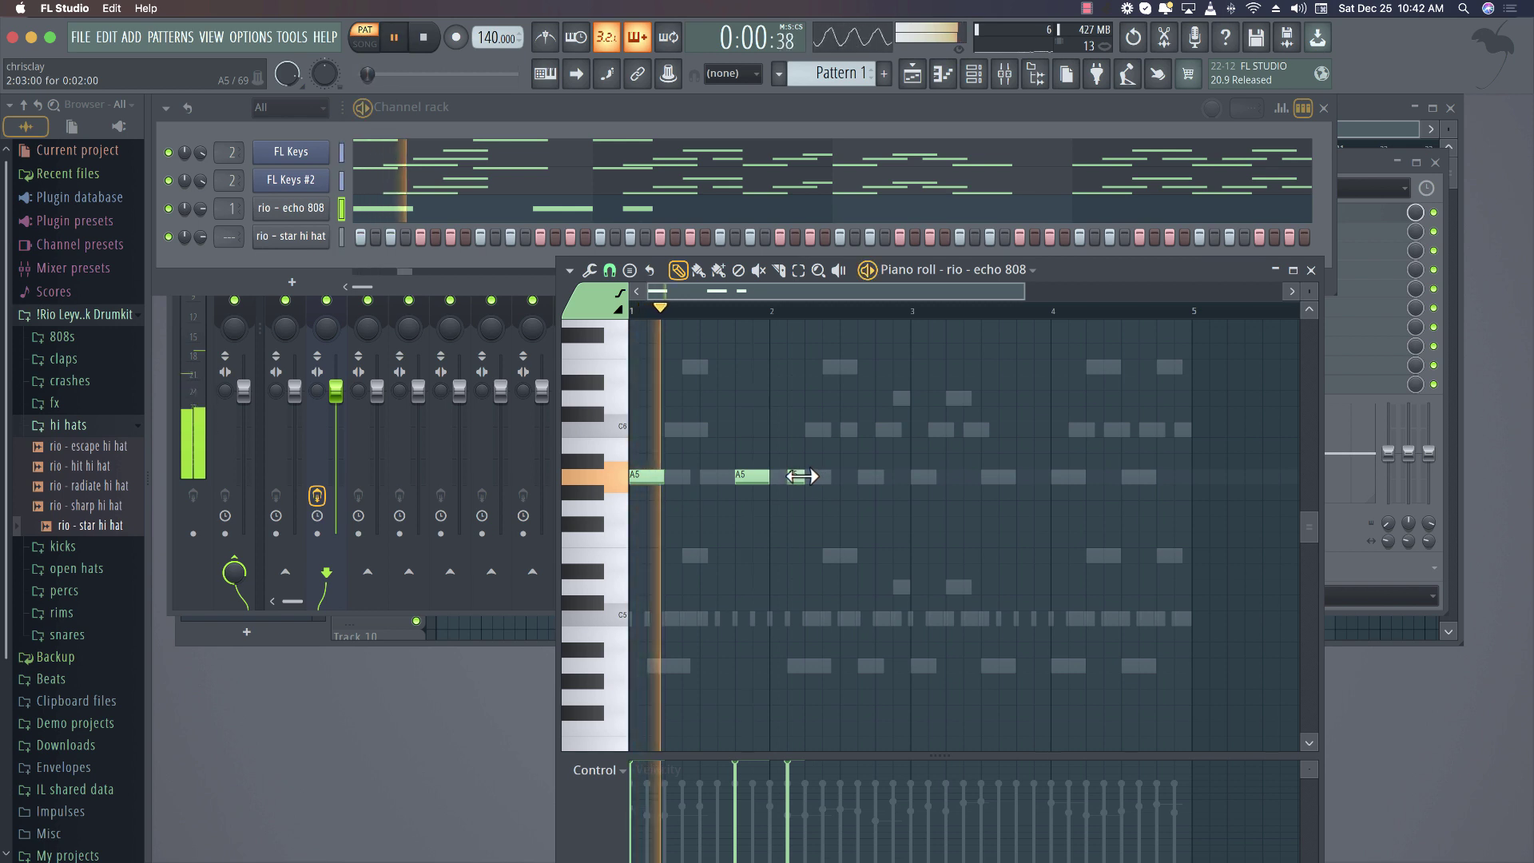
click(809, 478)
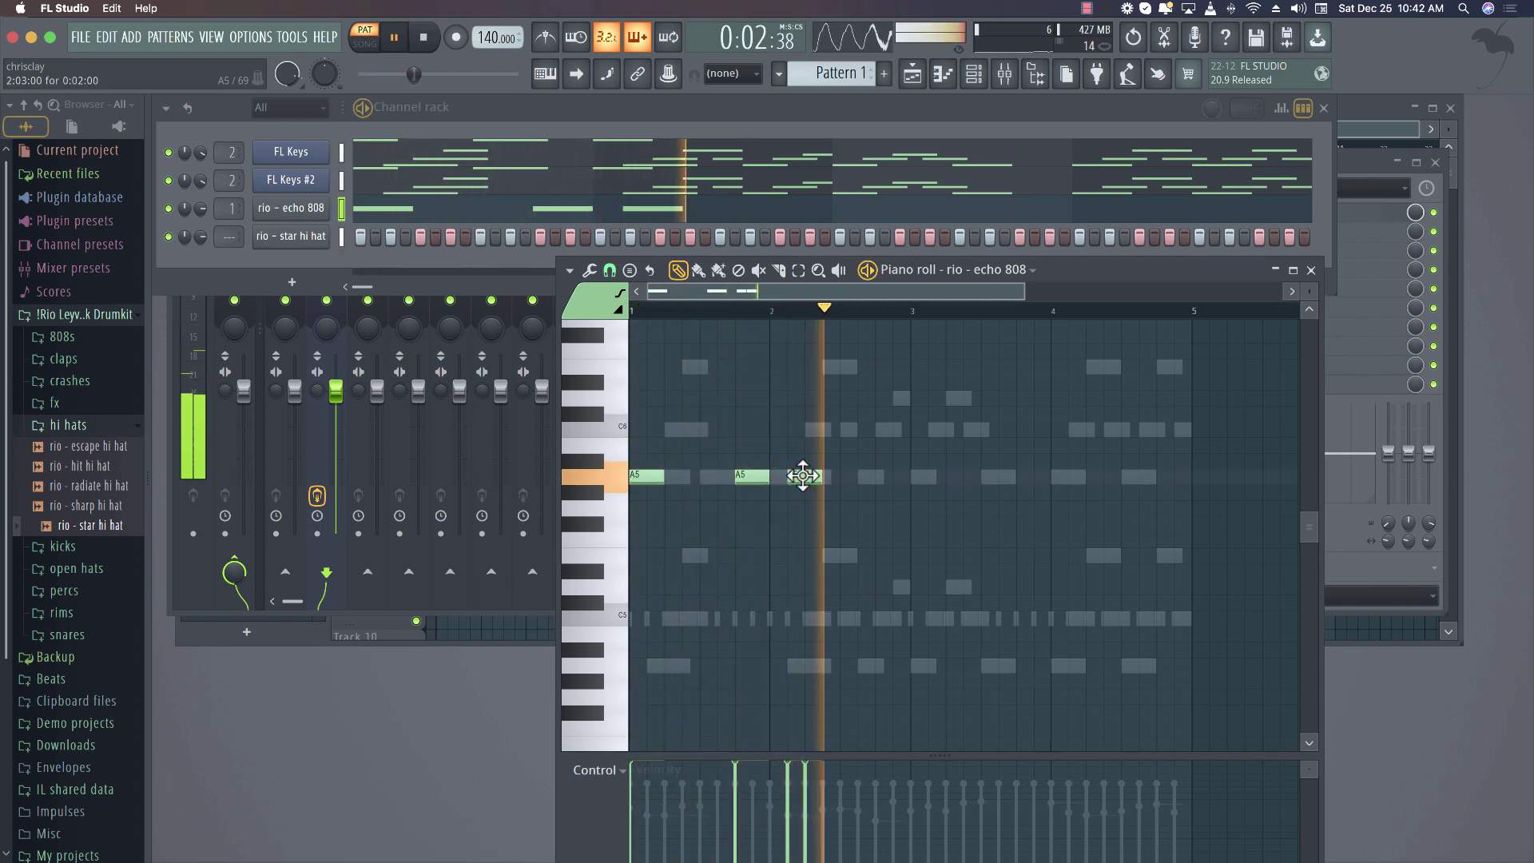
Add a two-step 808 note at the start of bar 3, tune it to C6 and play the pattern back
key(space)
click(915, 478)
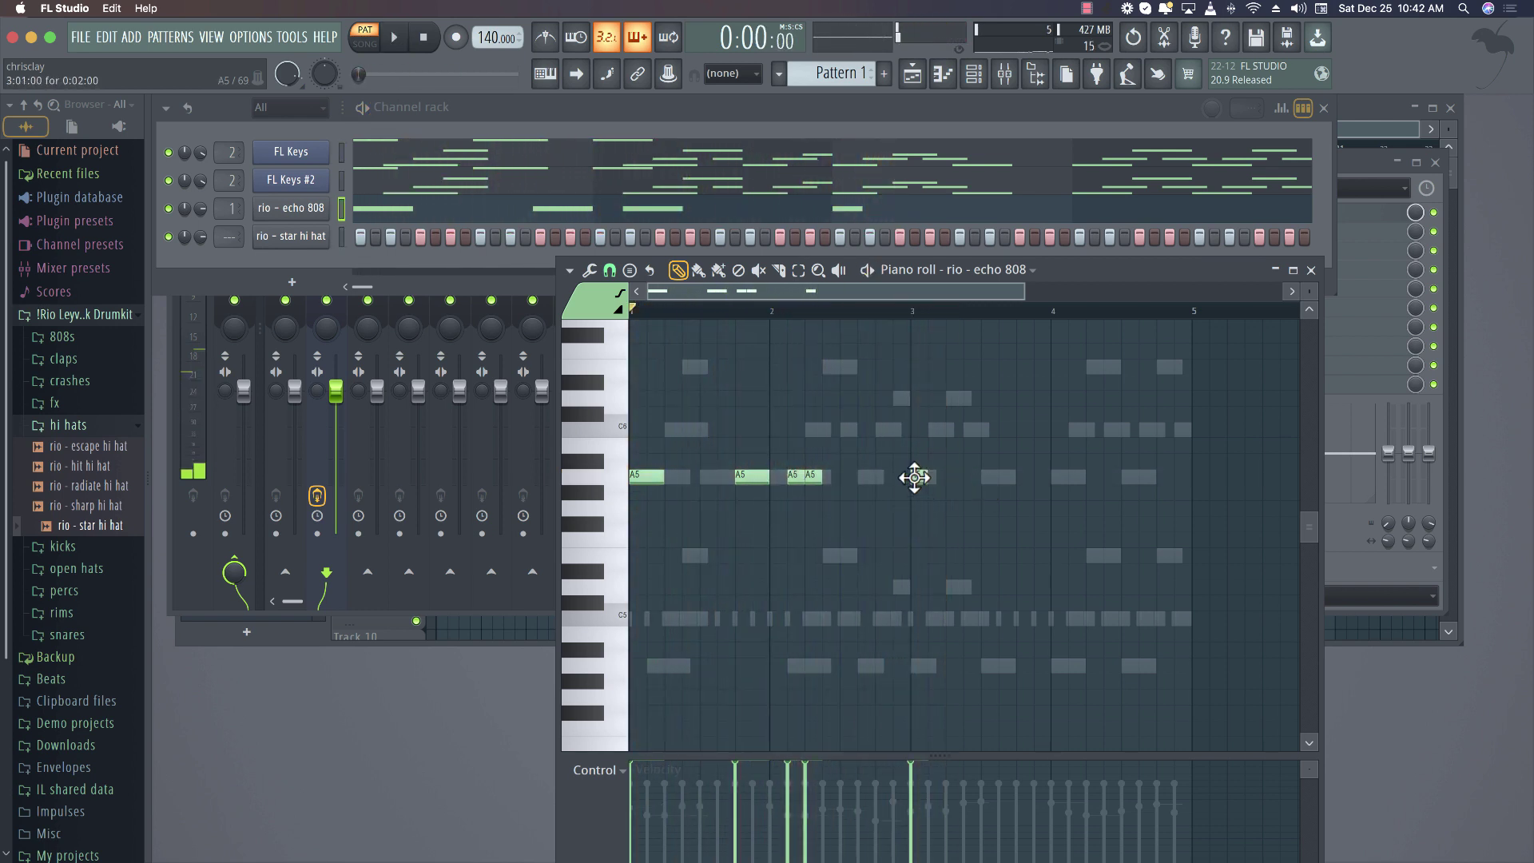
drag(915, 471, 924, 405)
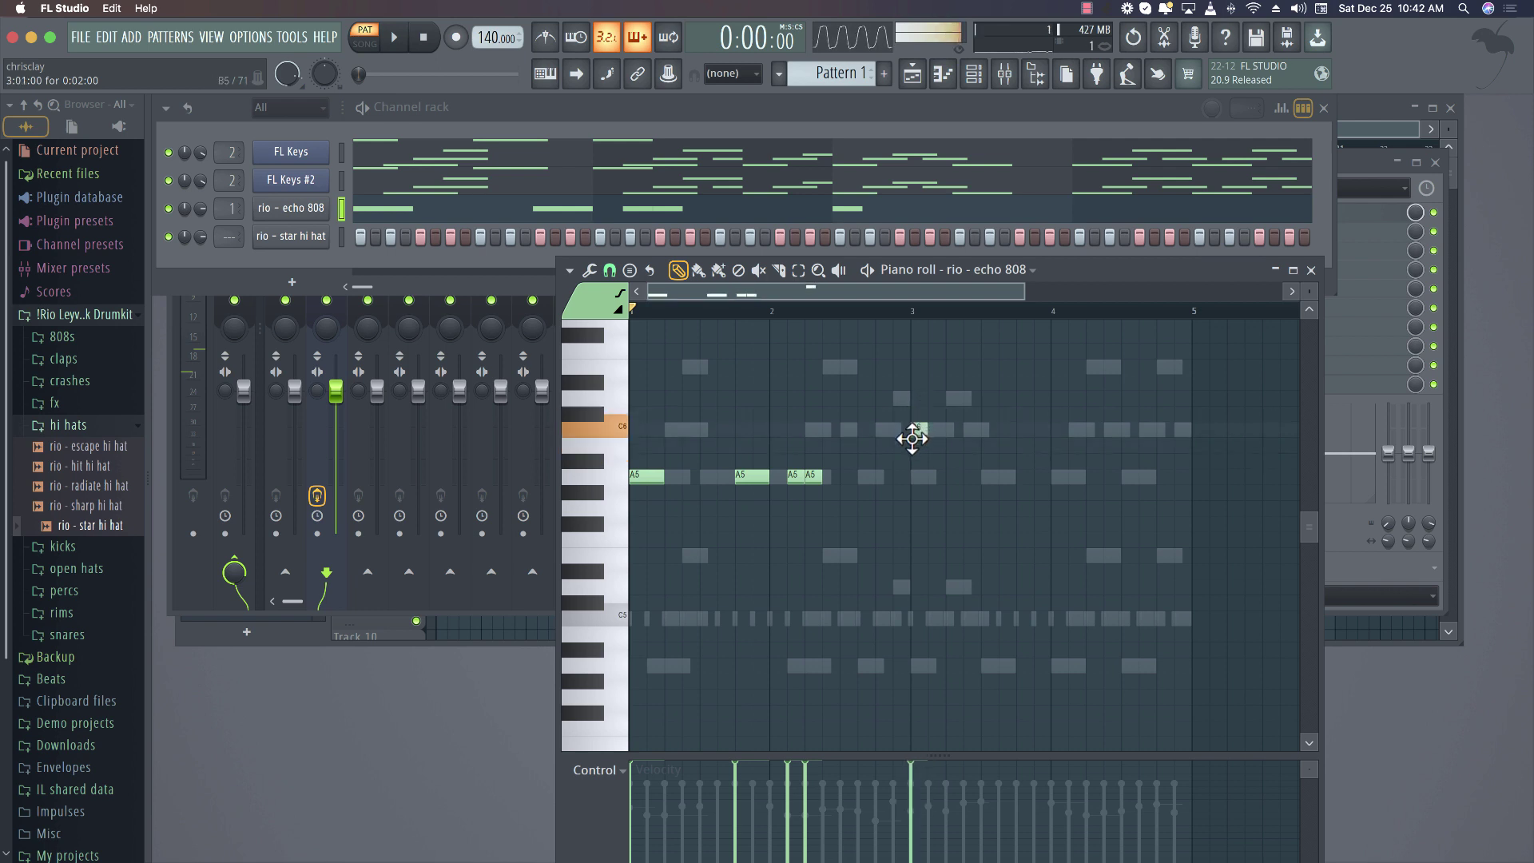
key(space)
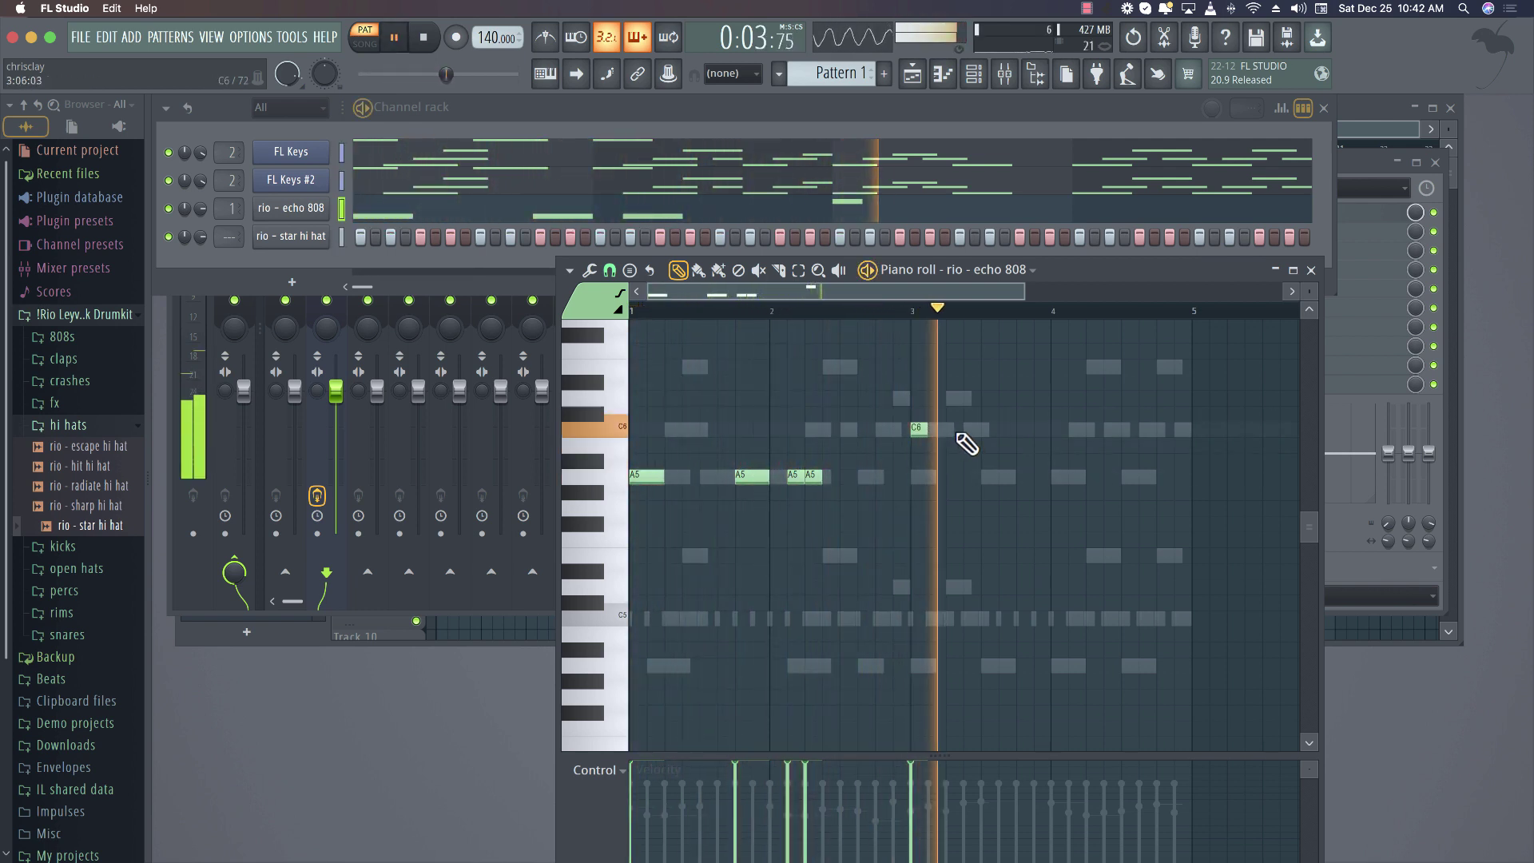
Add two-step C6 808 notes on step 13 of bar 3 and at the start of bar 4
key(space)
click(951, 429)
key(space)
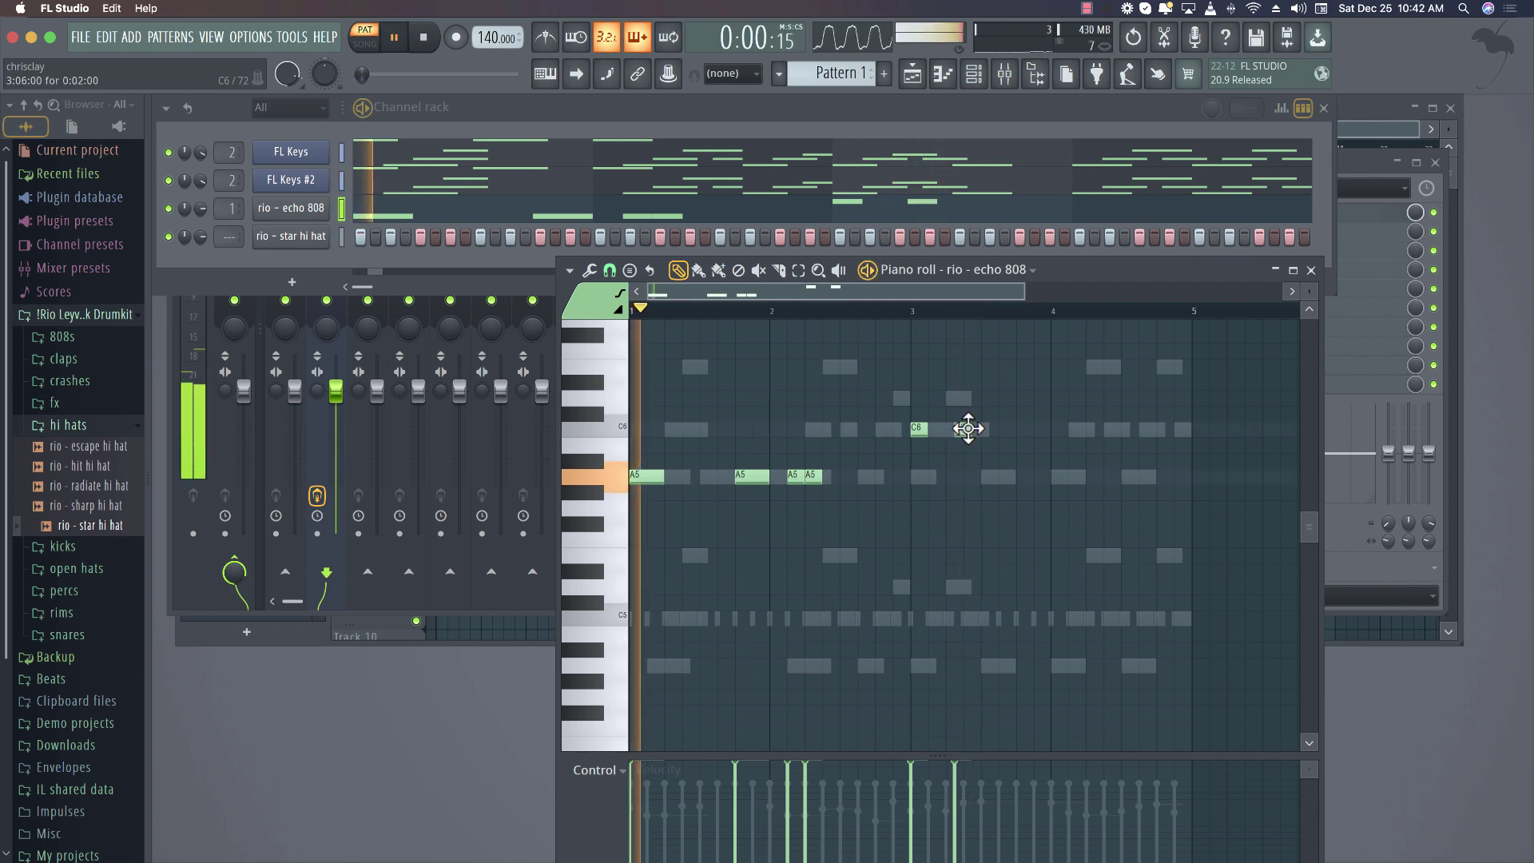
drag(967, 429, 973, 429)
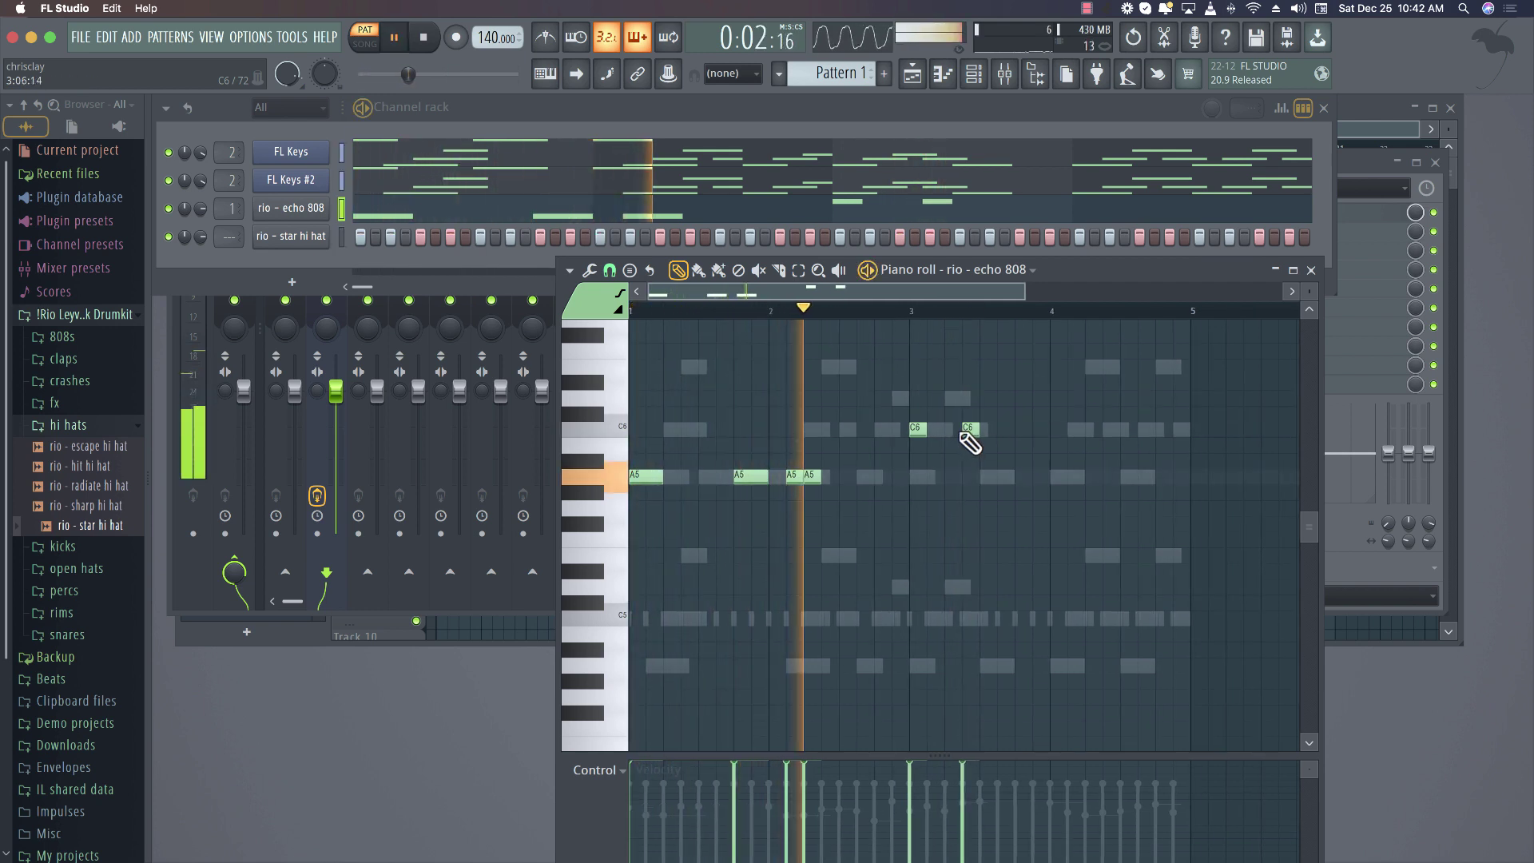
scroll(974, 445, up, 1)
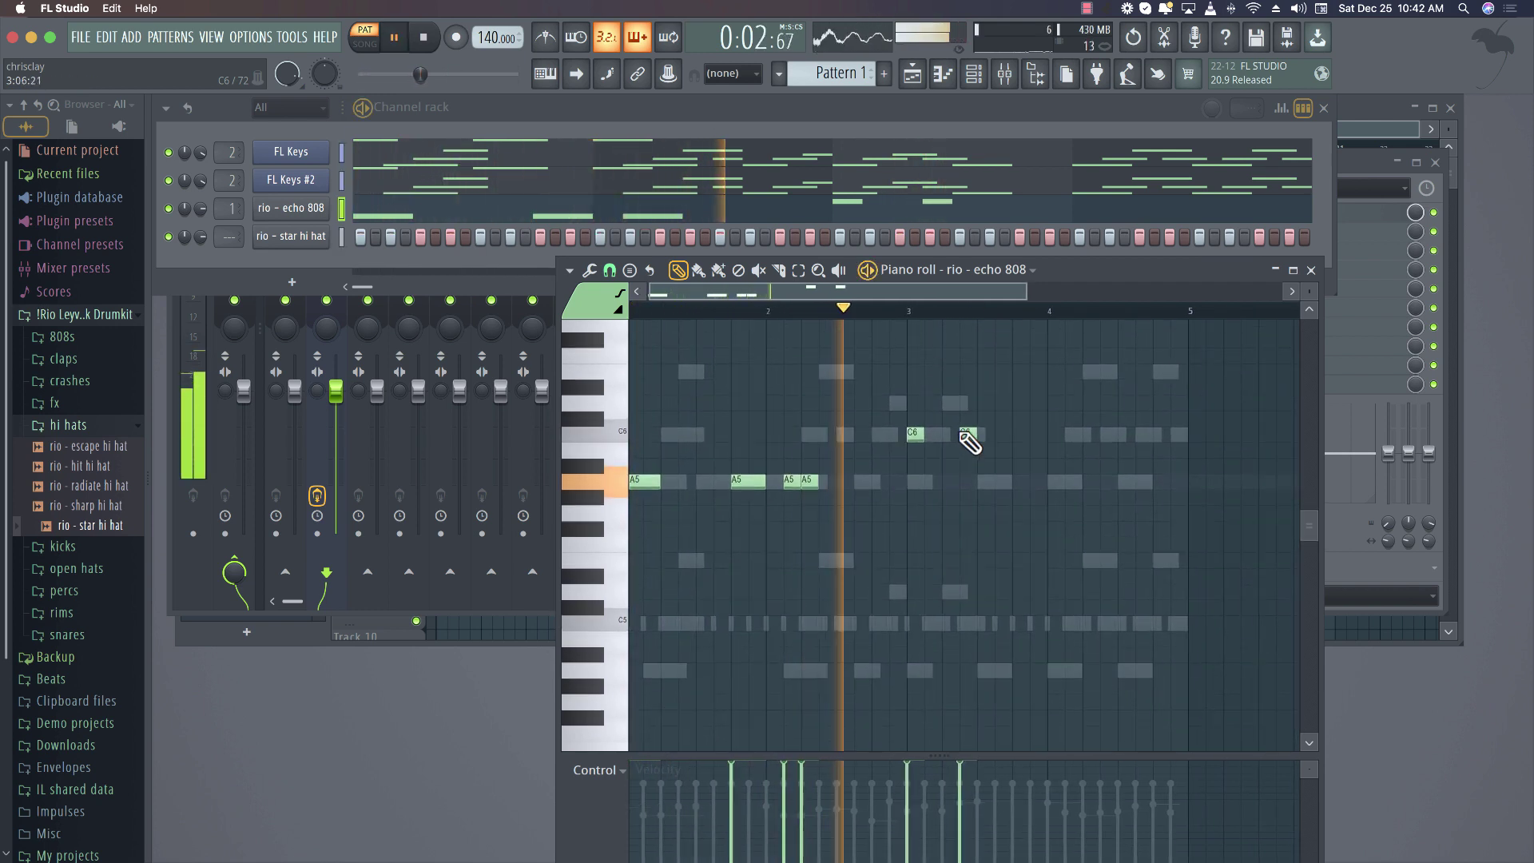
drag(962, 437, 997, 437)
click(1031, 439)
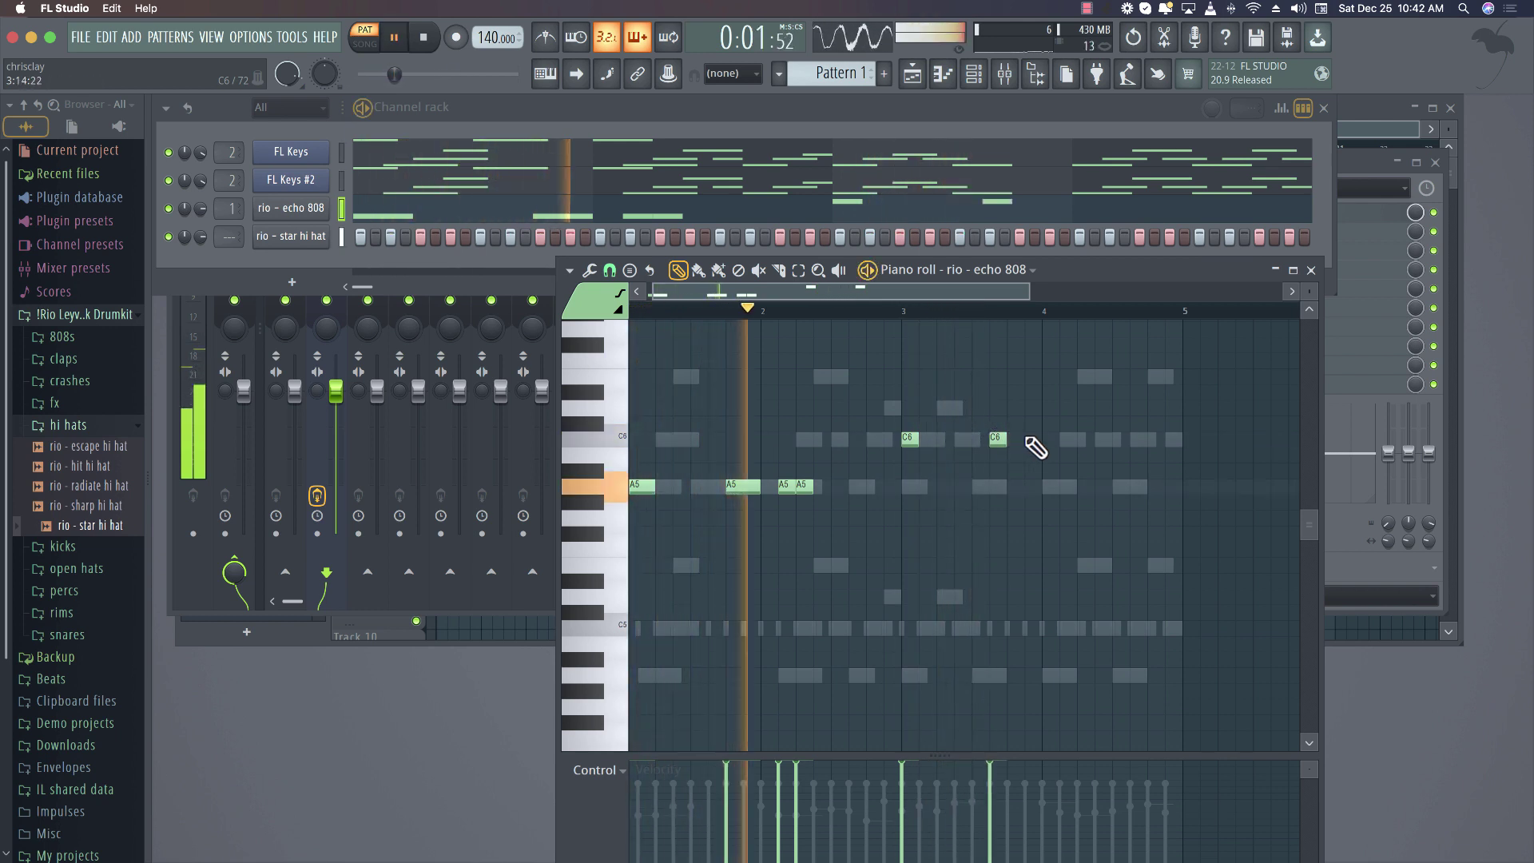
drag(1037, 439, 1045, 439)
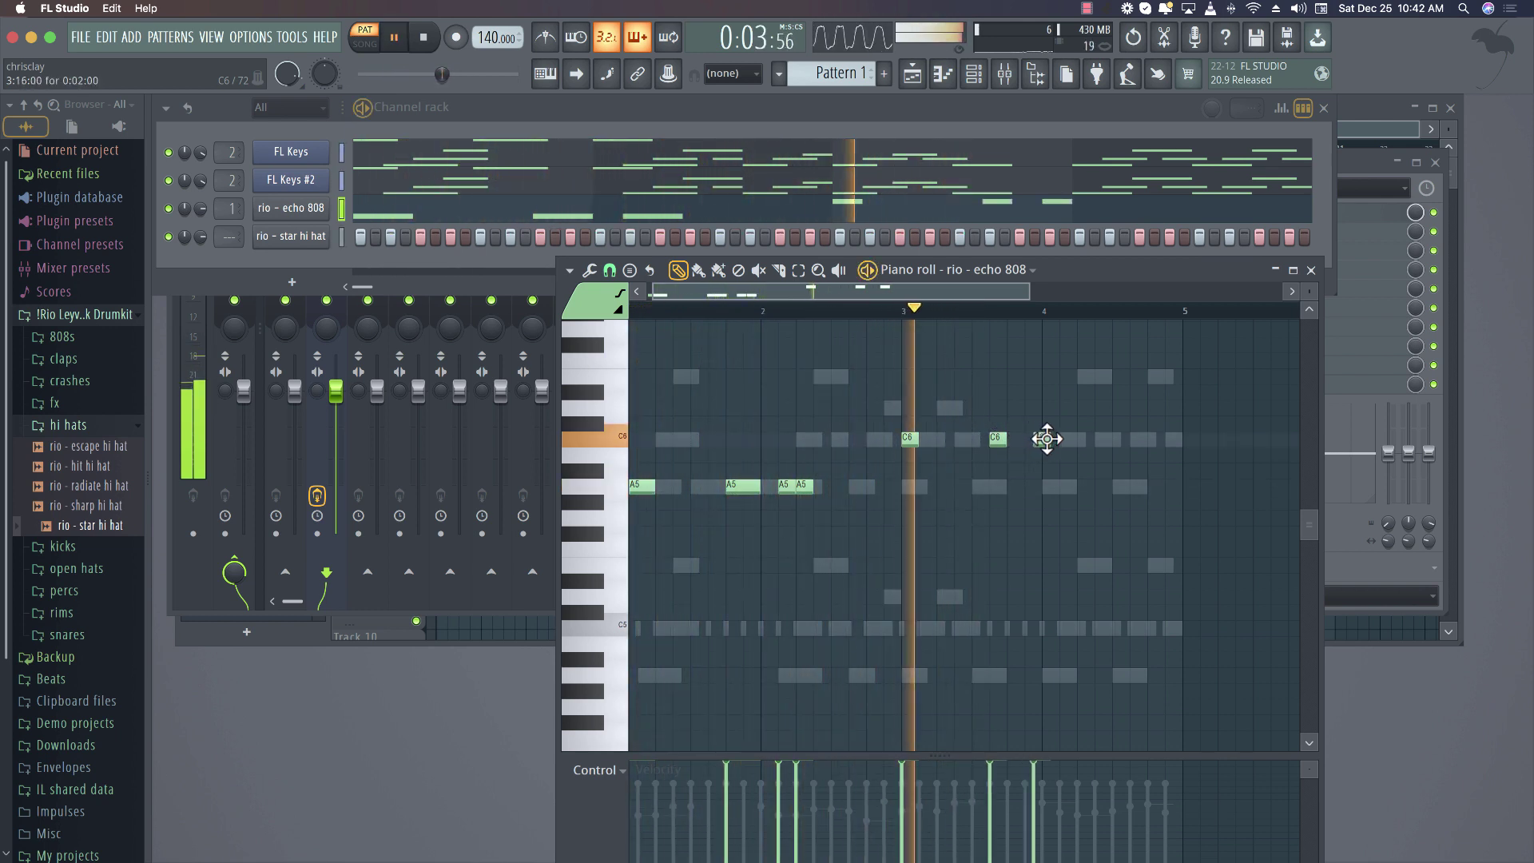
key(space)
key(space)
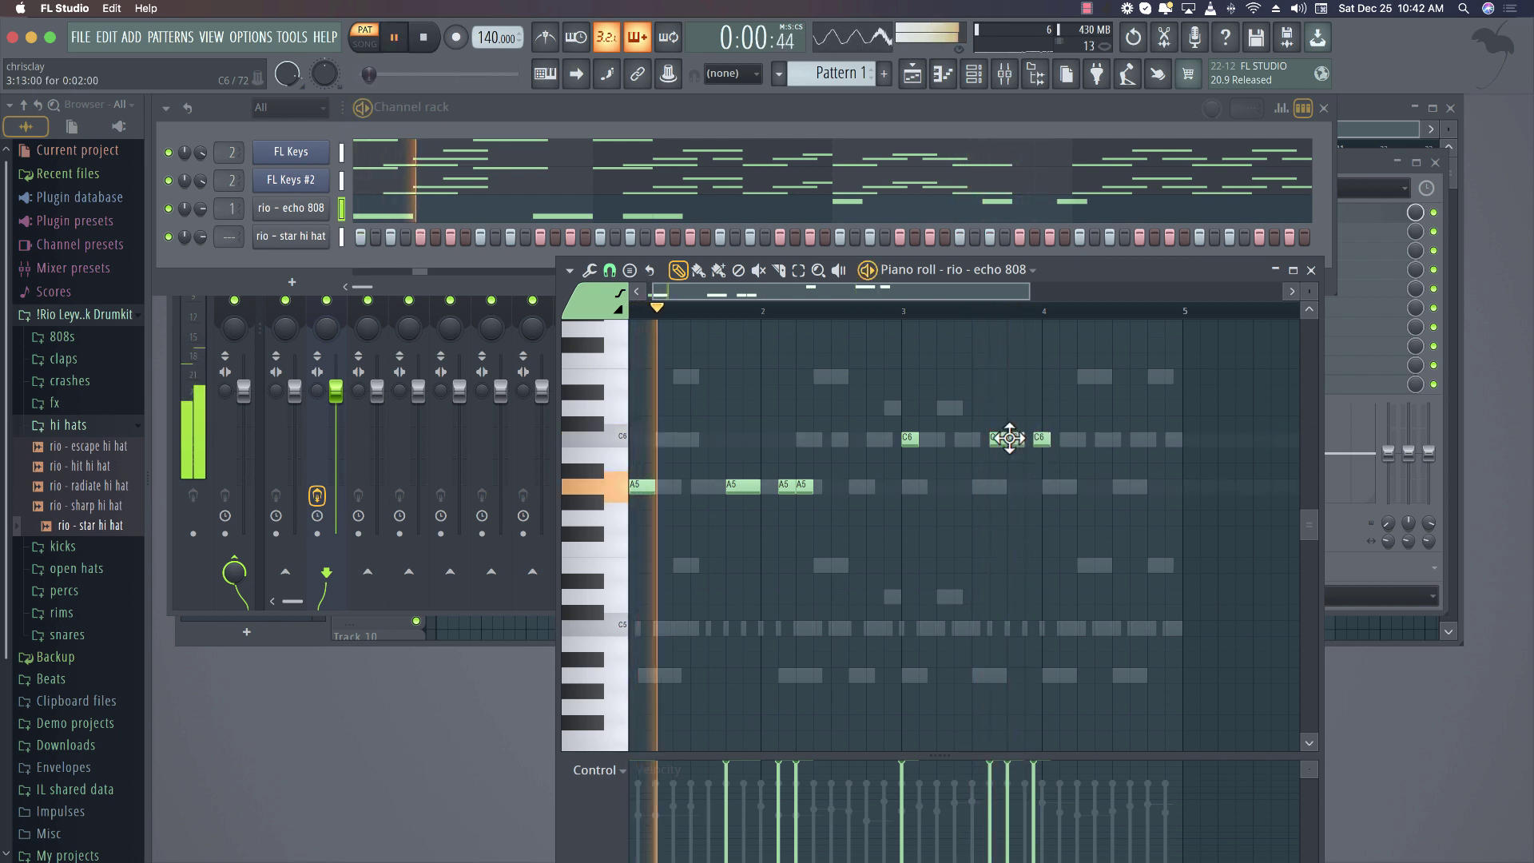
drag(997, 437, 1028, 436)
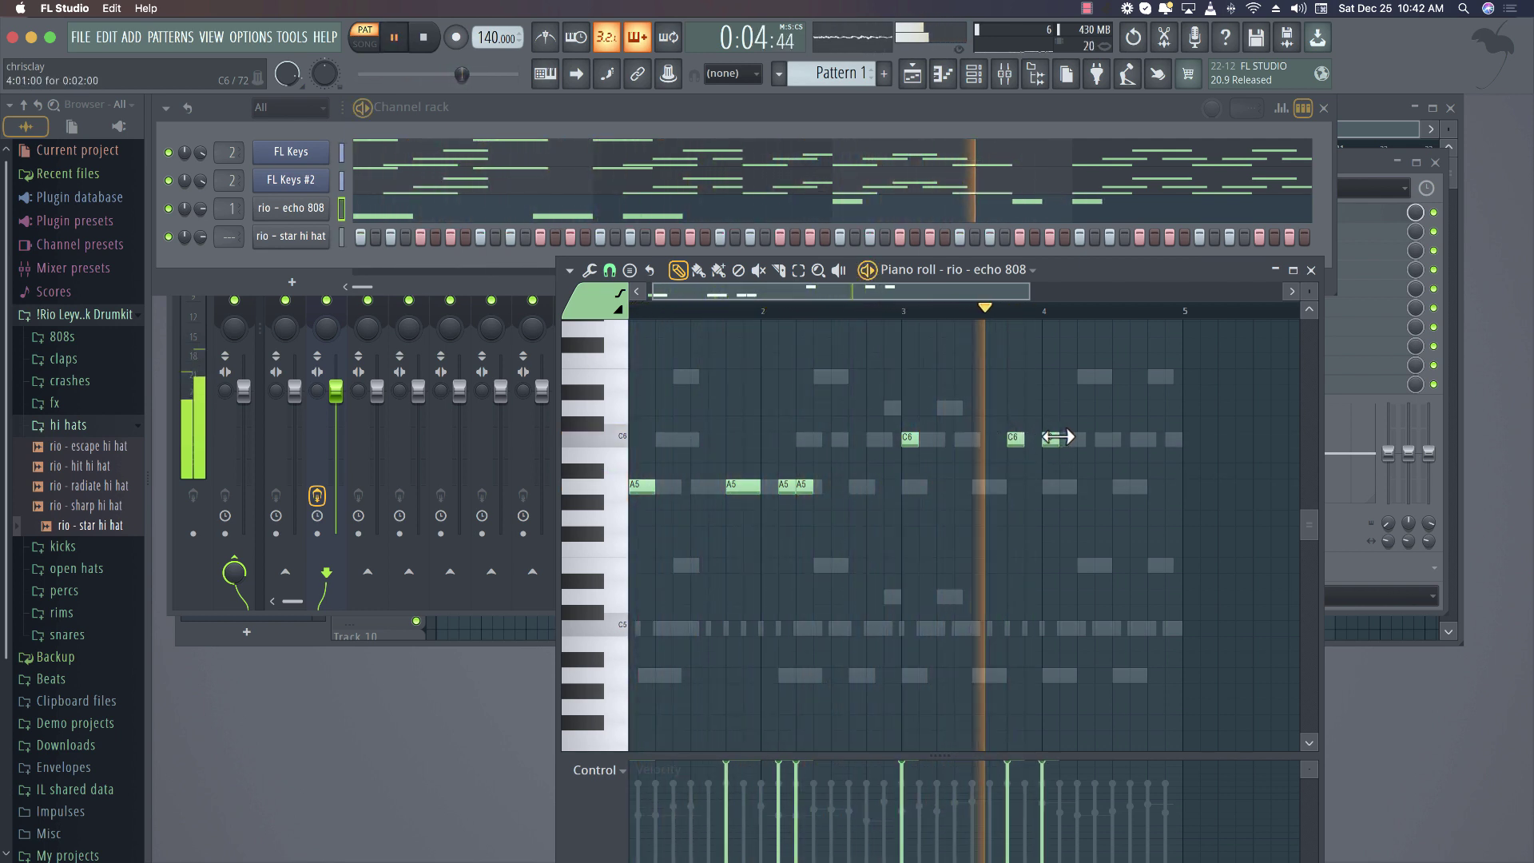
Replace the C6 808 note opening bar 4 with two consecutive two-step C6 notes from the third step, and close the piano roll
click(1082, 439)
right_click(1056, 439)
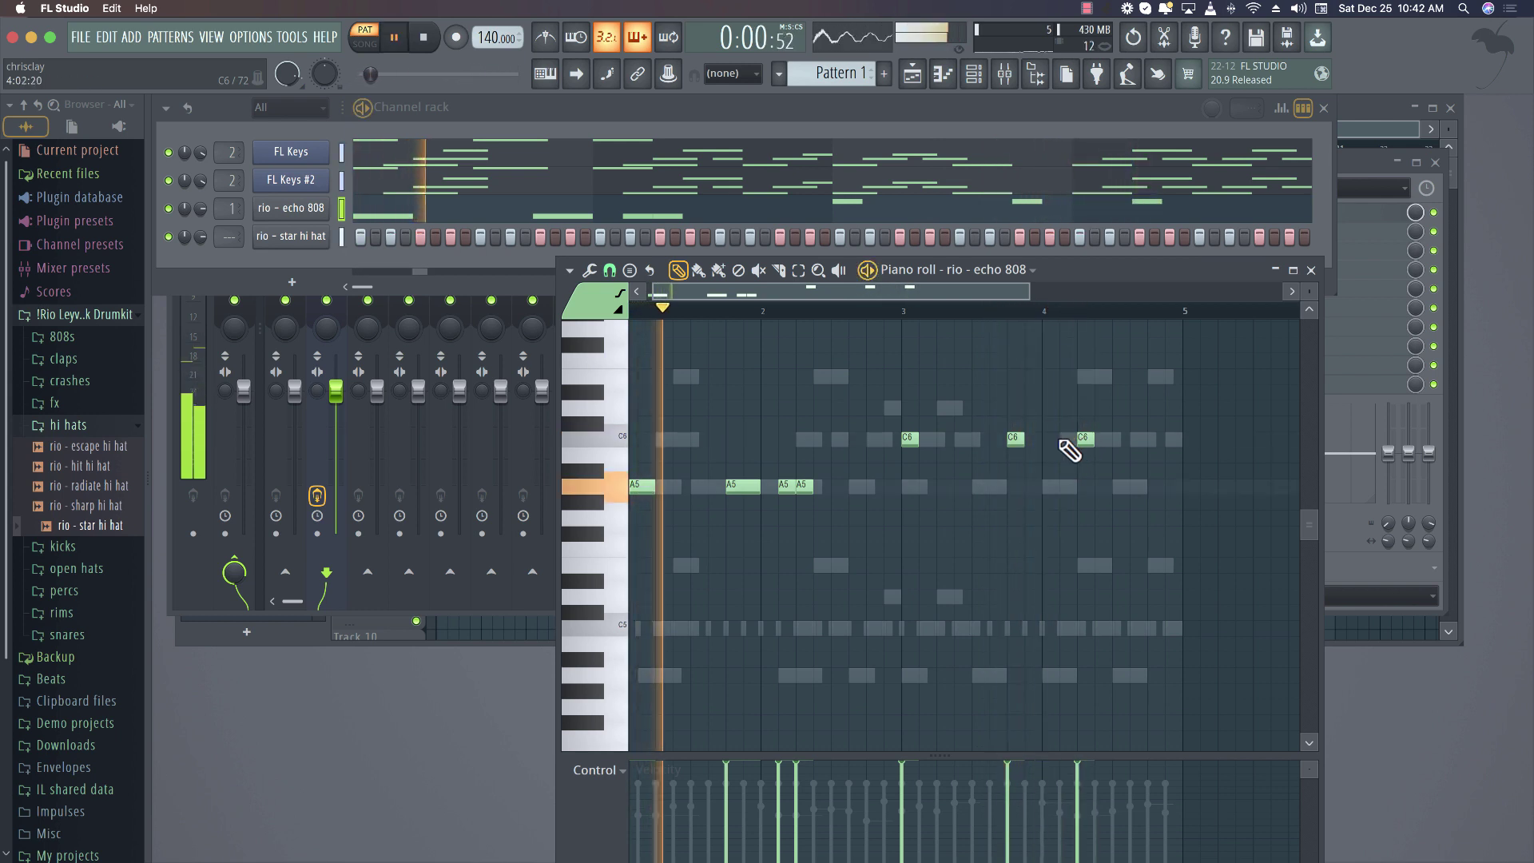
click(1068, 439)
drag(1085, 437, 1097, 438)
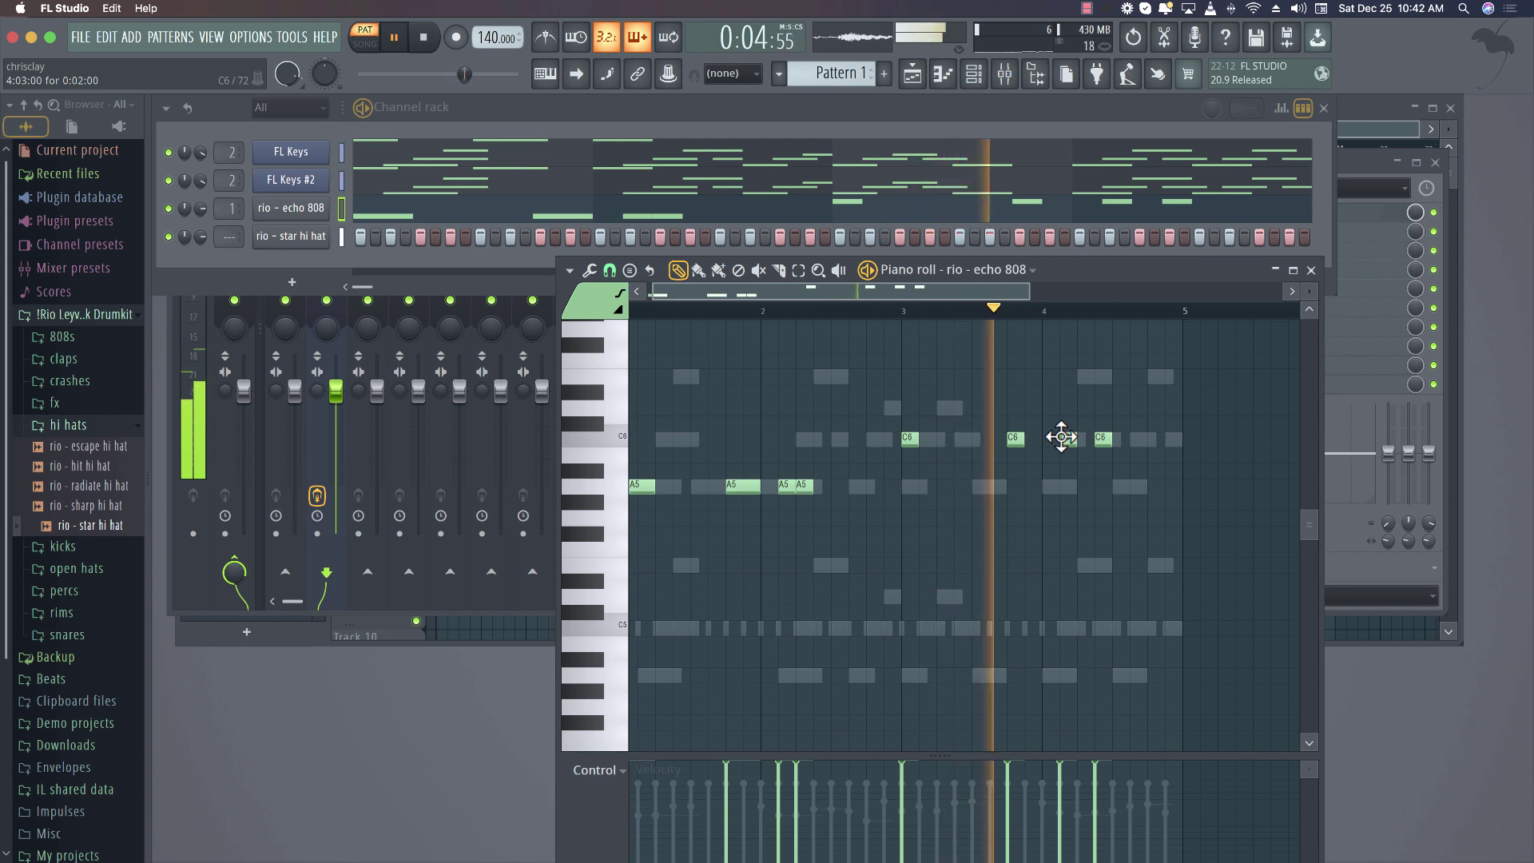
click(1083, 438)
key(space)
key(space)
right_click(1096, 438)
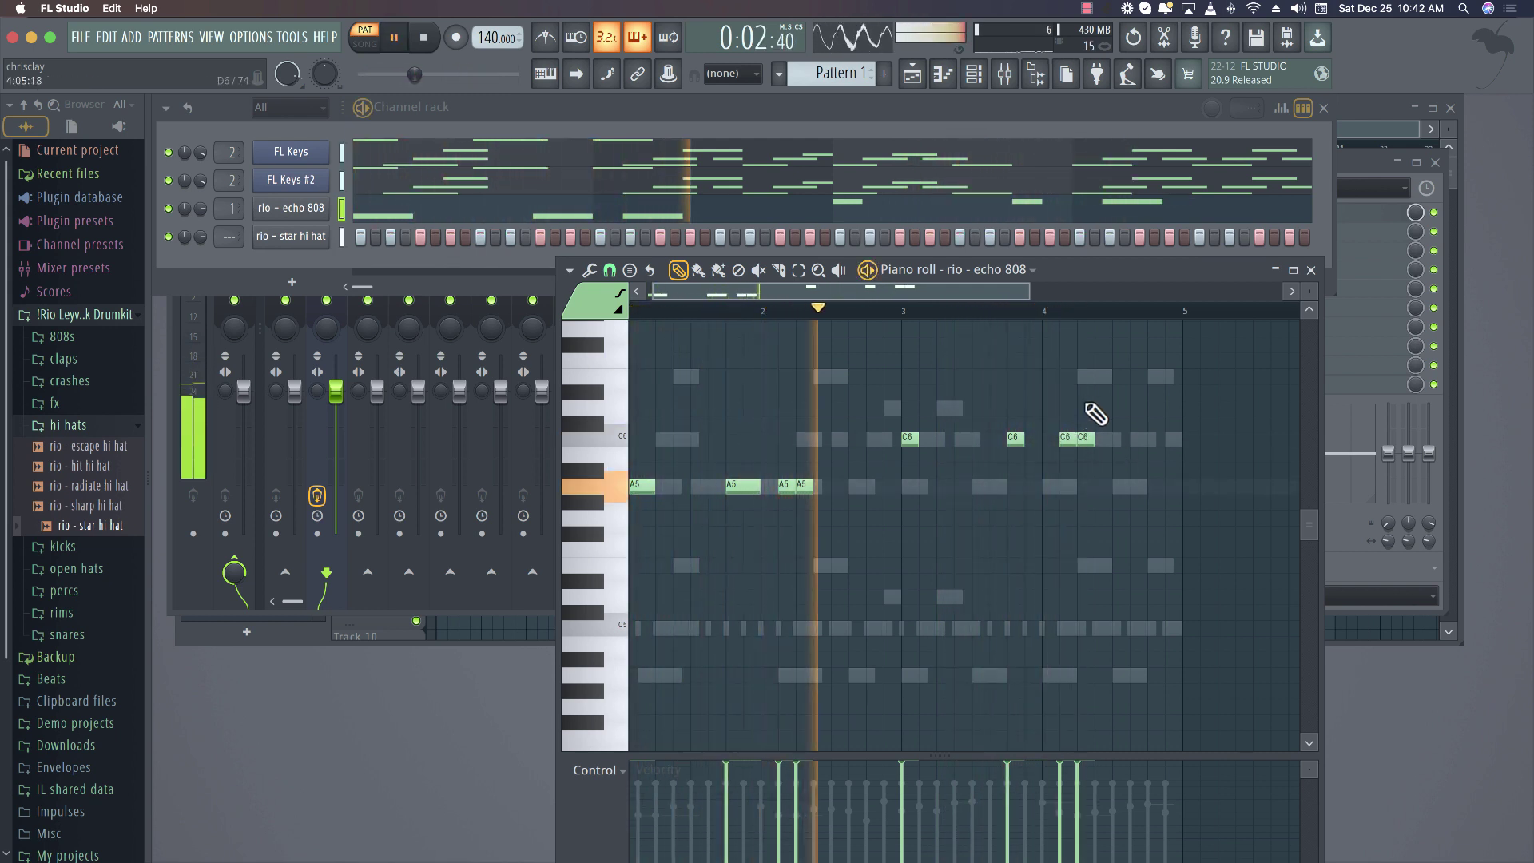
click(1311, 270)
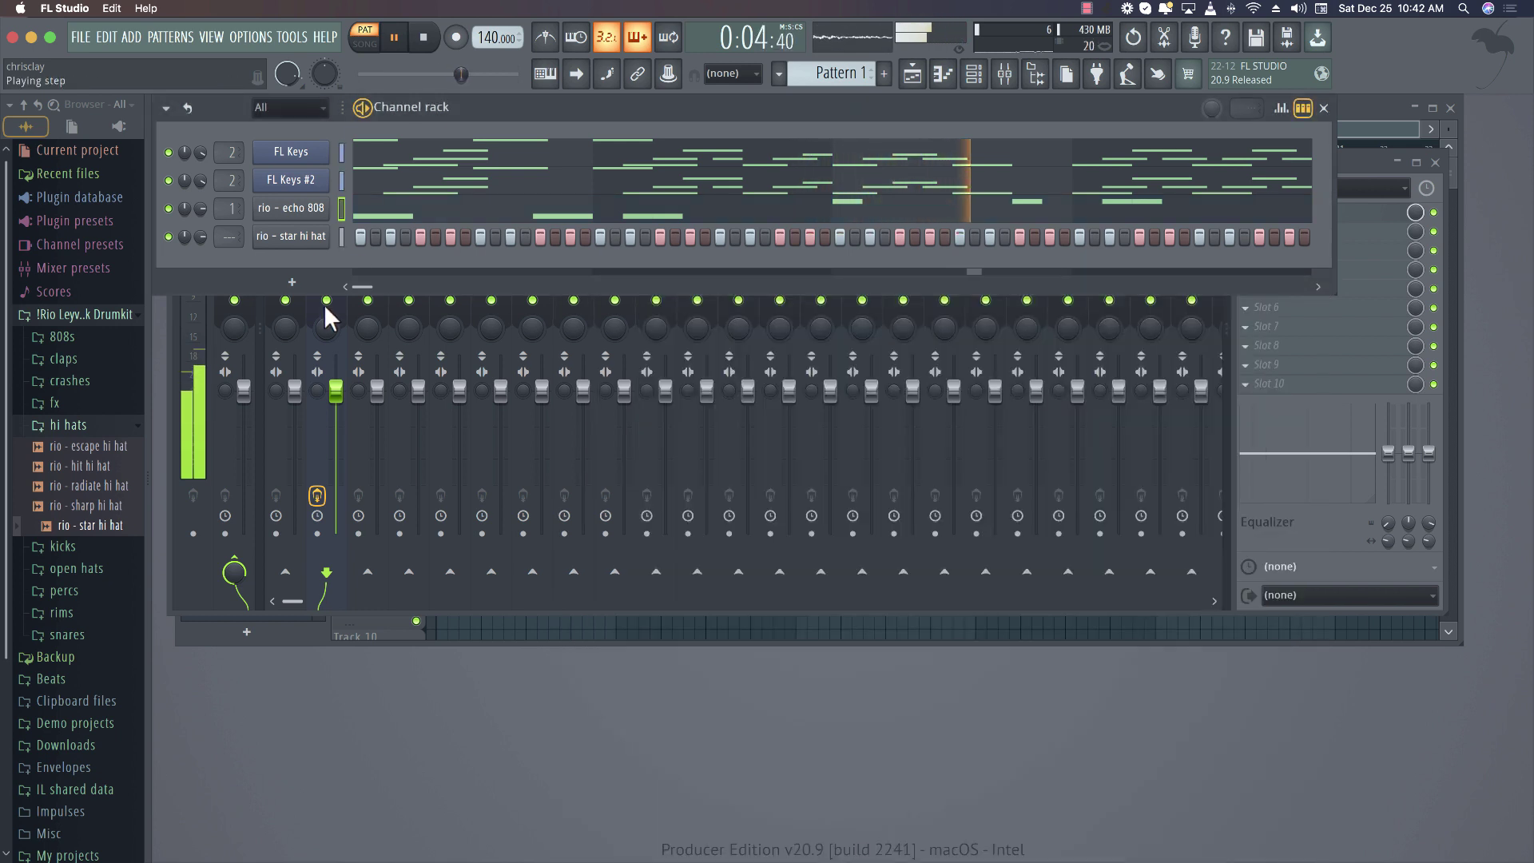
Add rio - perfect snap from the claps folder as a channel with a hit on step 9 of each bar
click(64, 359)
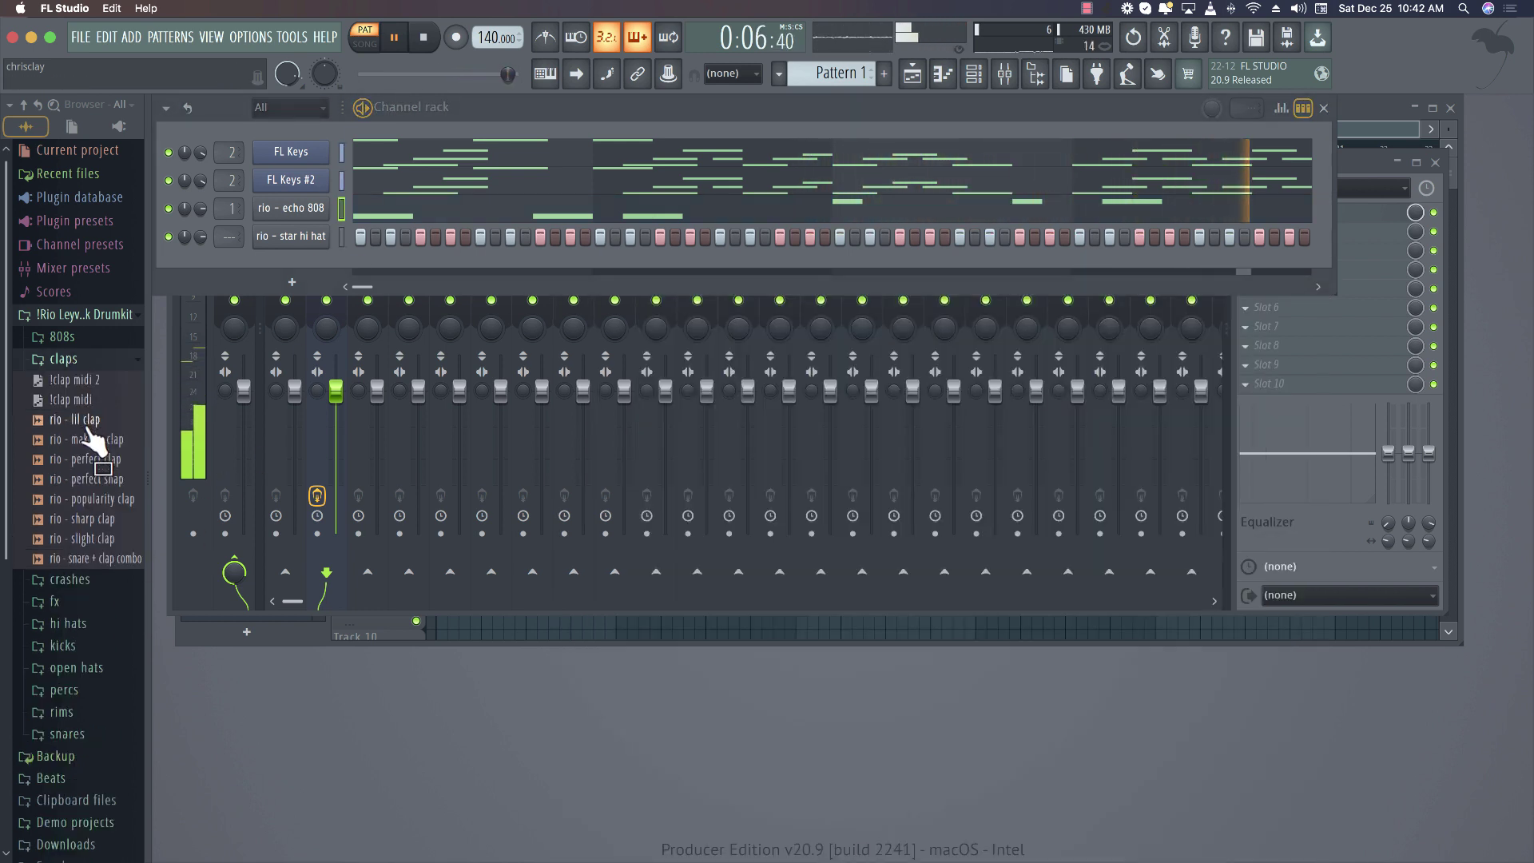
drag(90, 436, 411, 264)
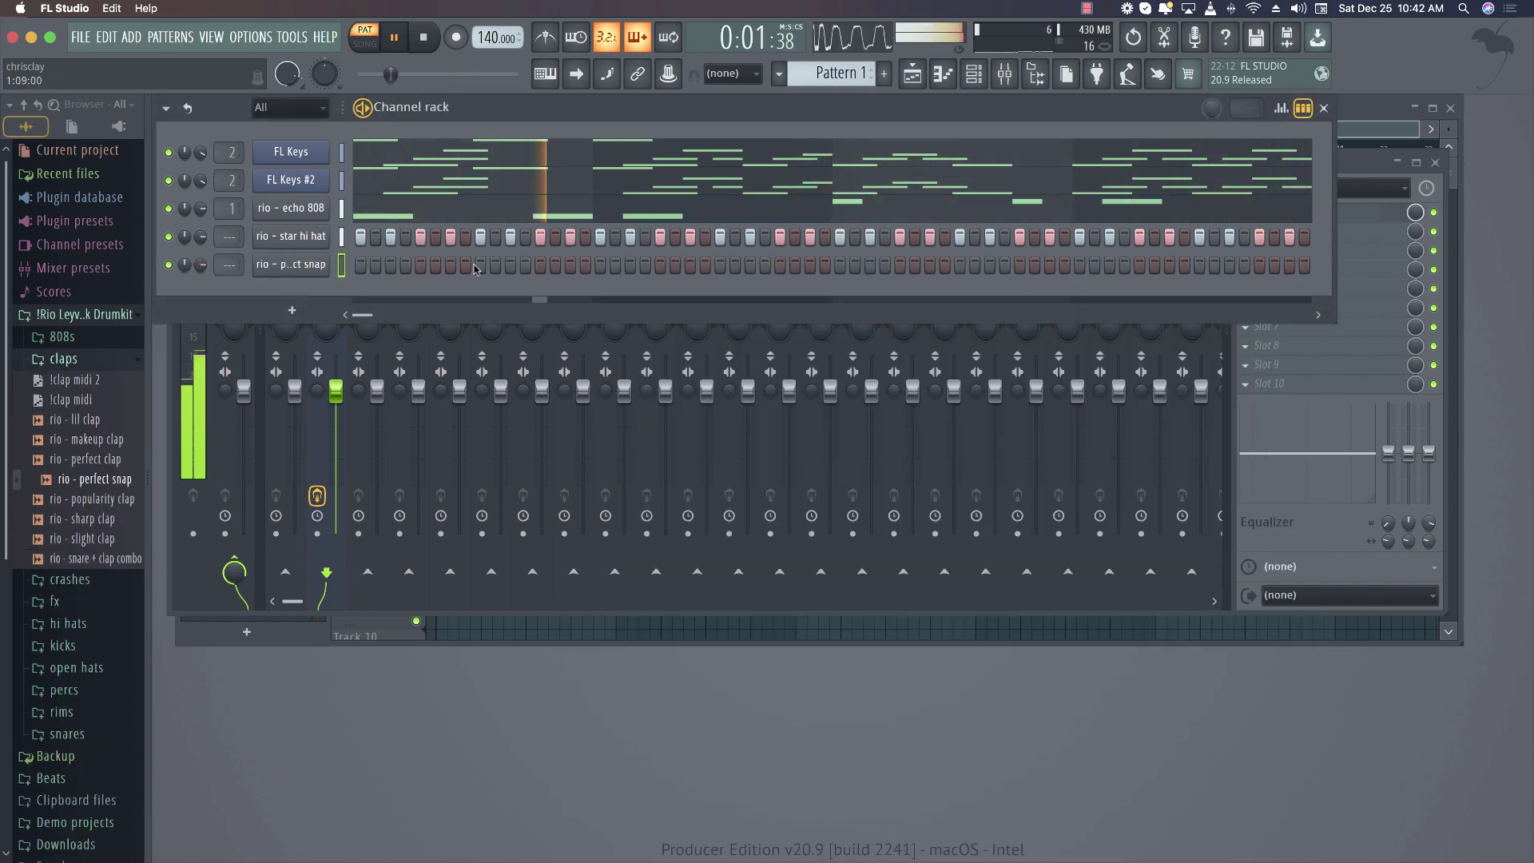
click(723, 265)
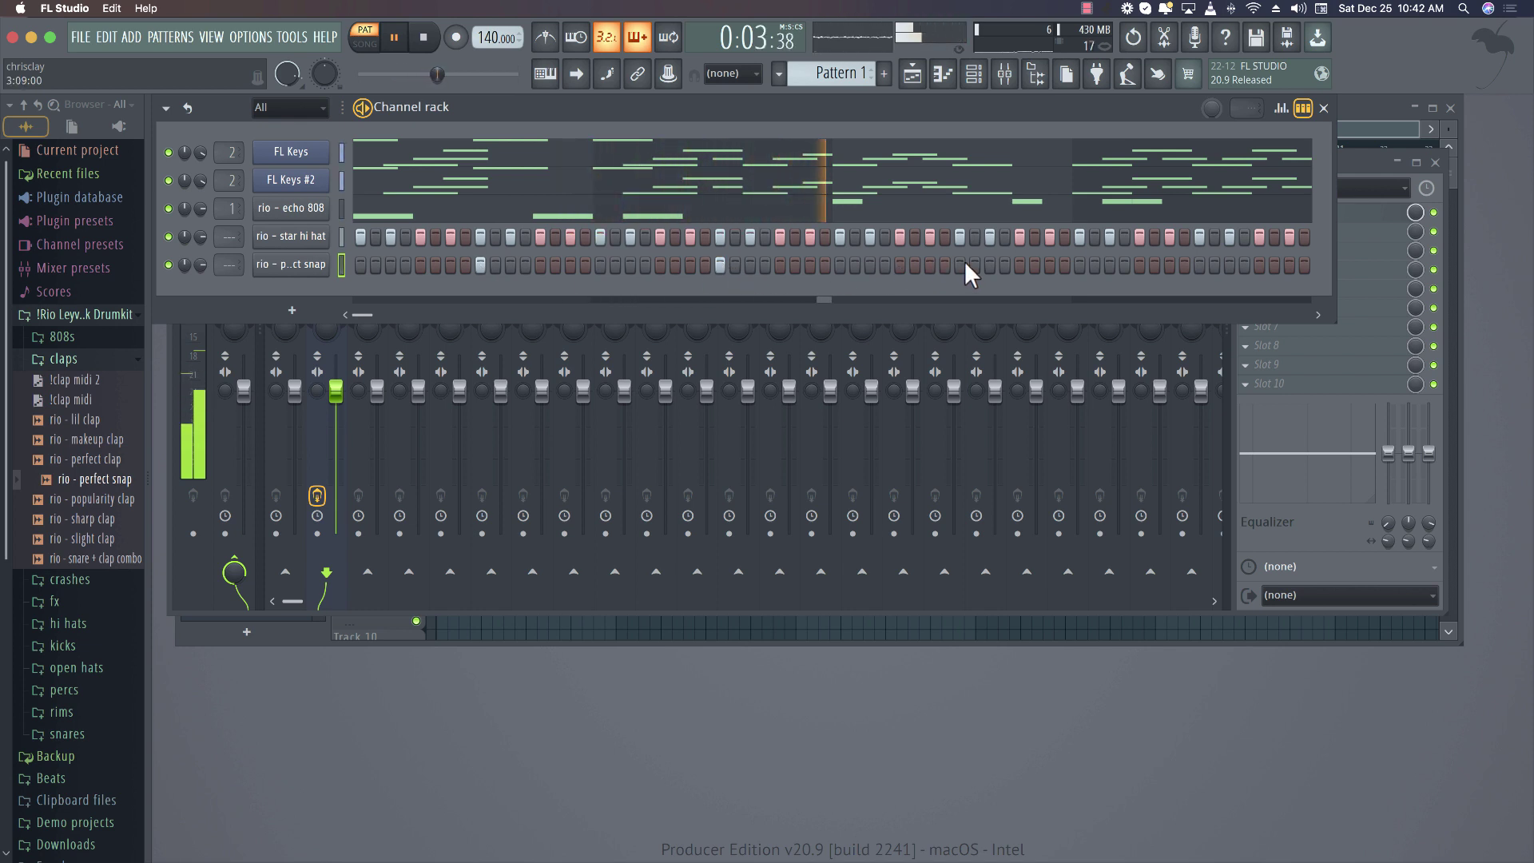
click(1199, 264)
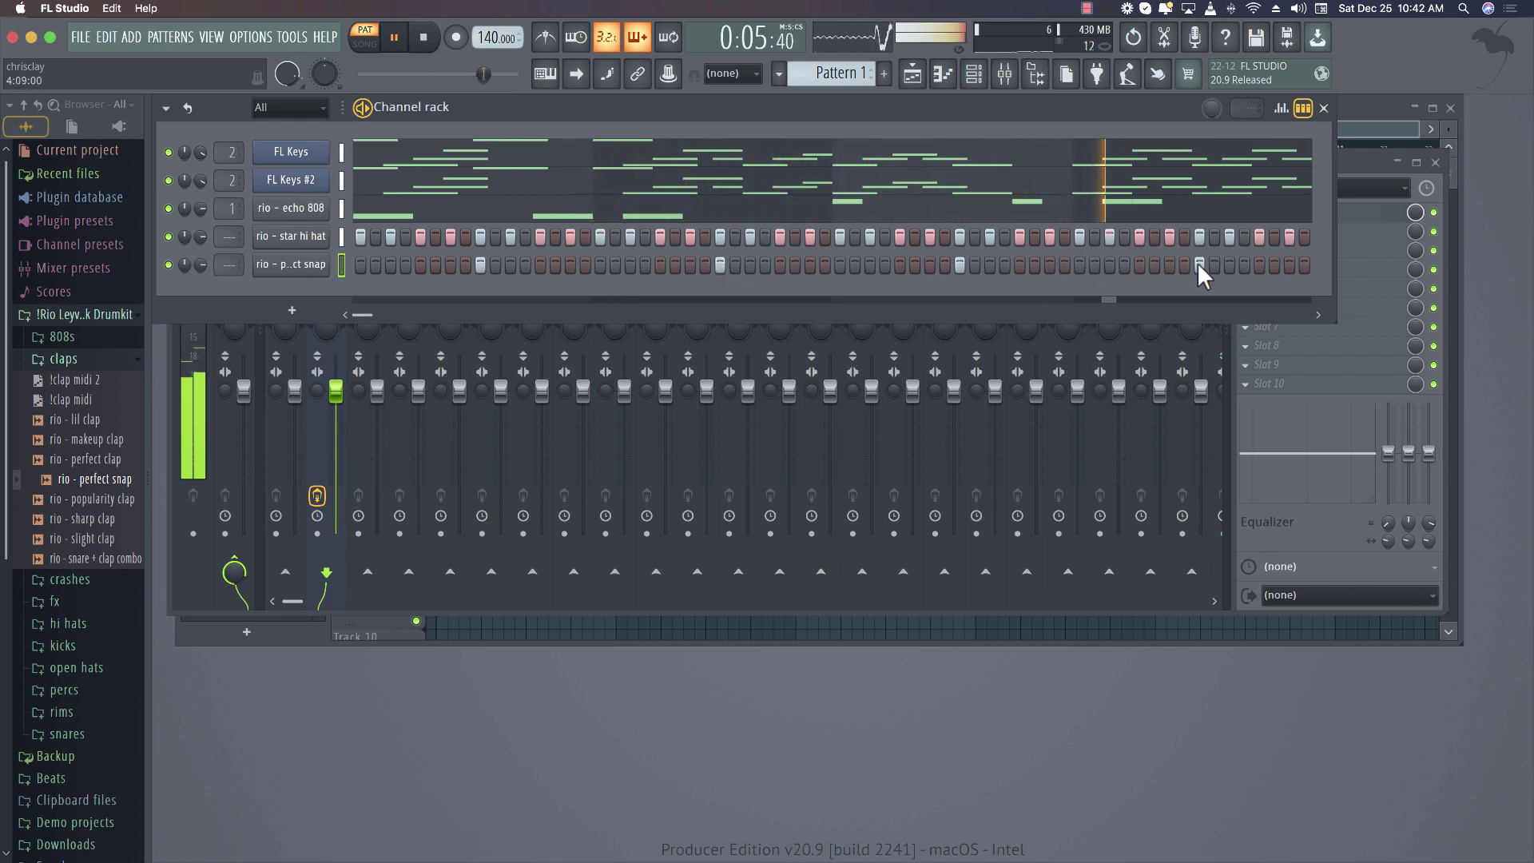
Add rio - sharp clap as a channel with hits on step 9 of each bar, bar 3 step 15 and bar 4 step 3
drag(88, 520, 304, 298)
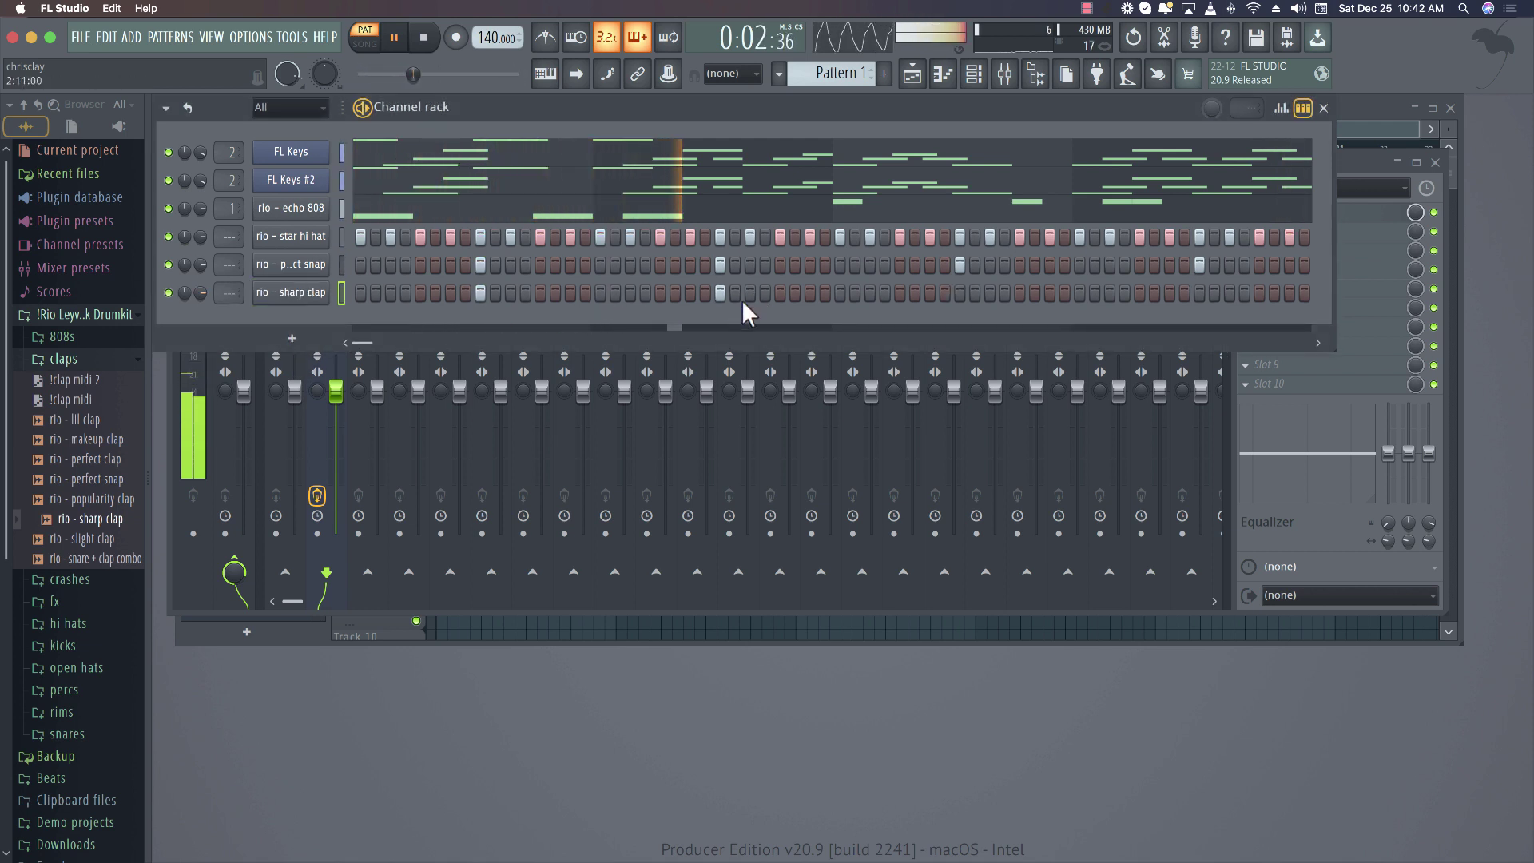
click(1049, 292)
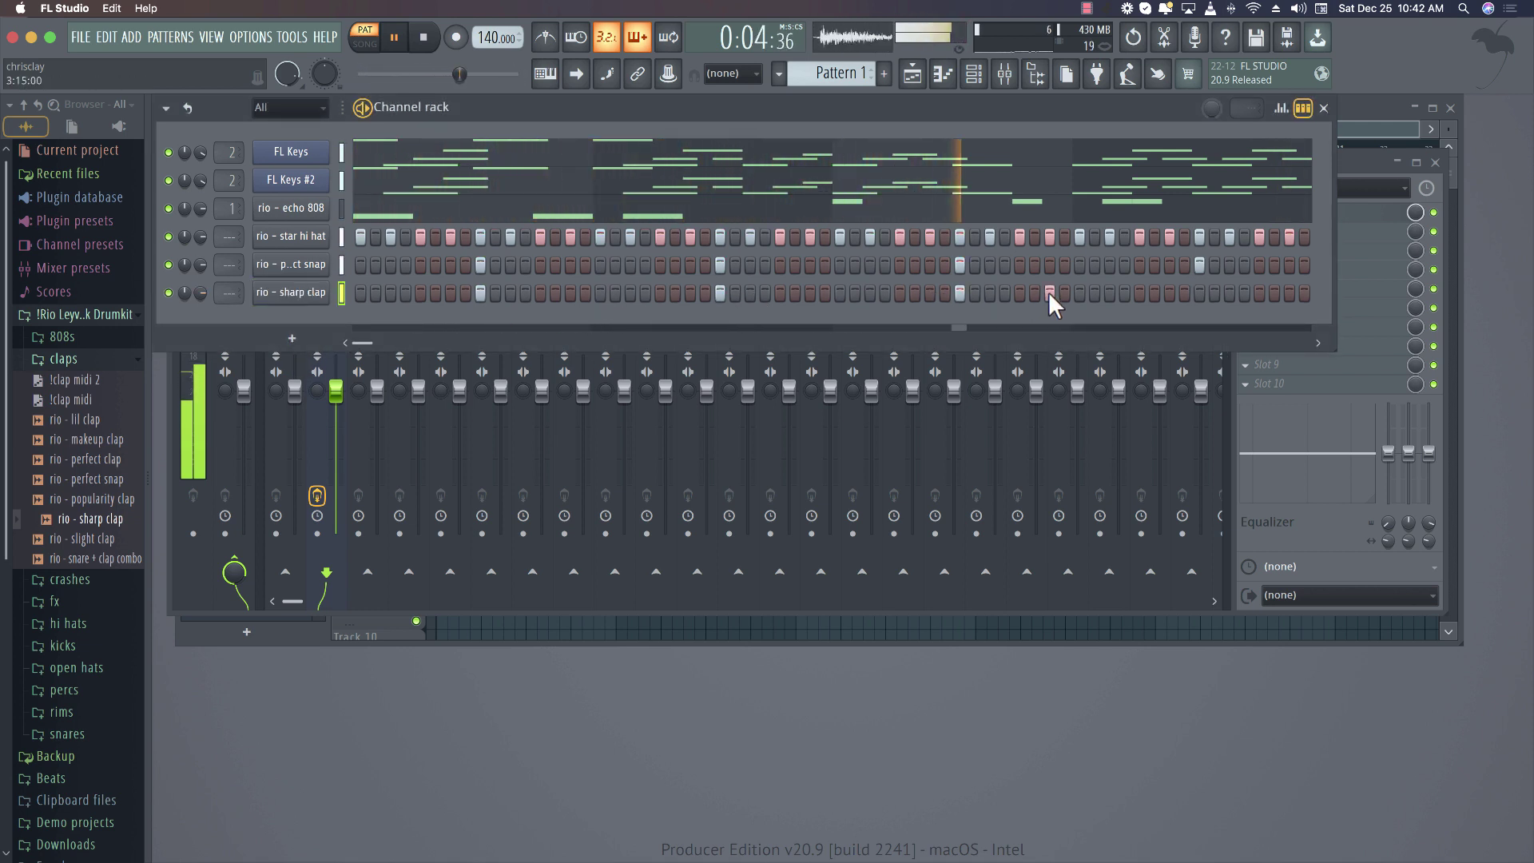
click(1108, 292)
click(1202, 292)
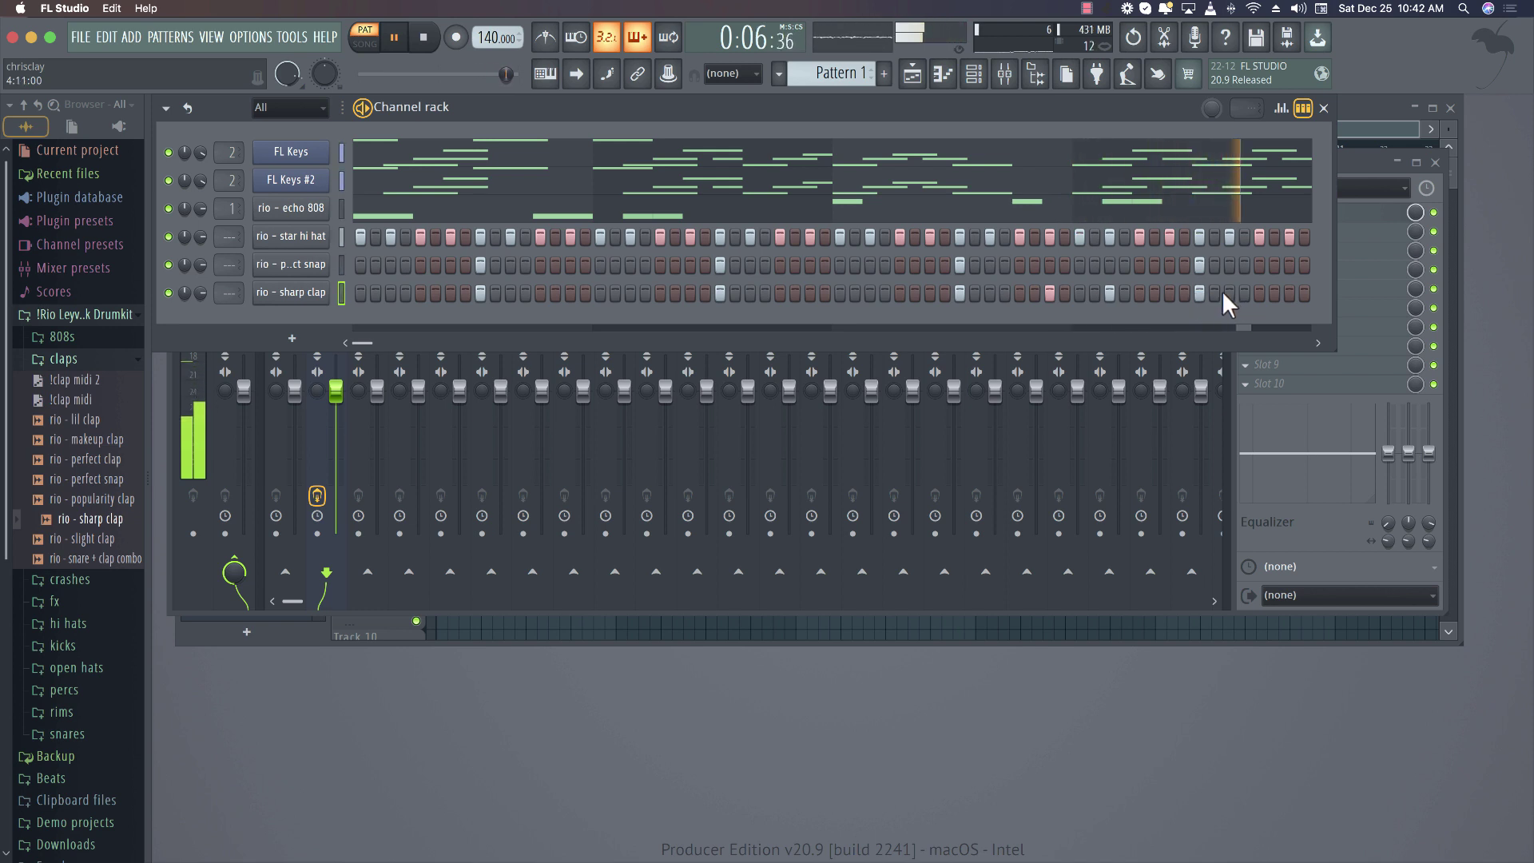
key(space)
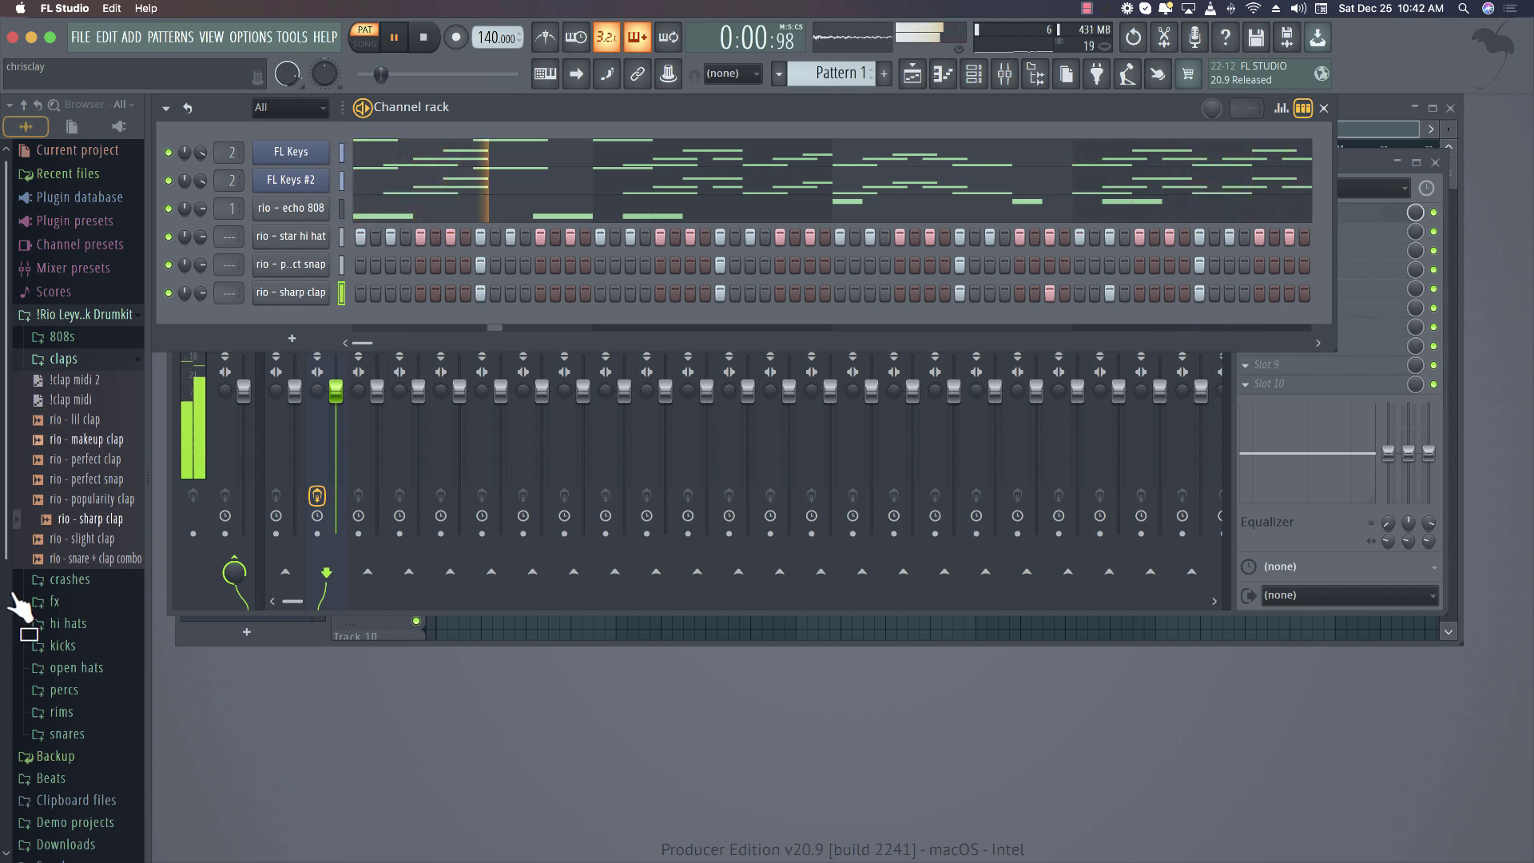
Add rio - king perc with hits on bar 1 step 3, bar 2 step 7, bar 3 step 3 and bar 4 steps 7 and 15
click(64, 688)
click(94, 612)
drag(99, 622, 294, 321)
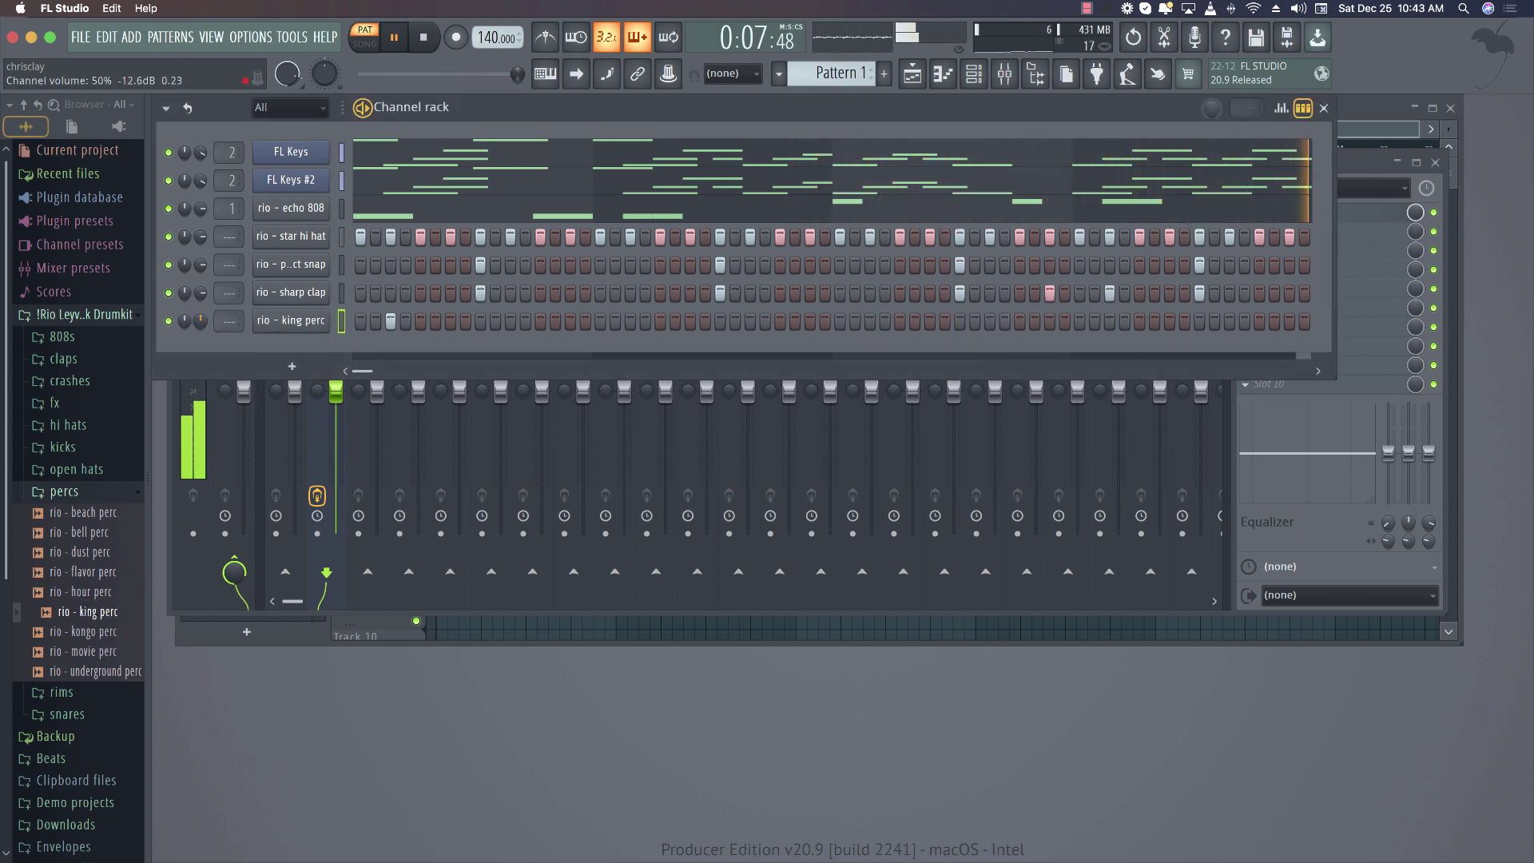
click(689, 321)
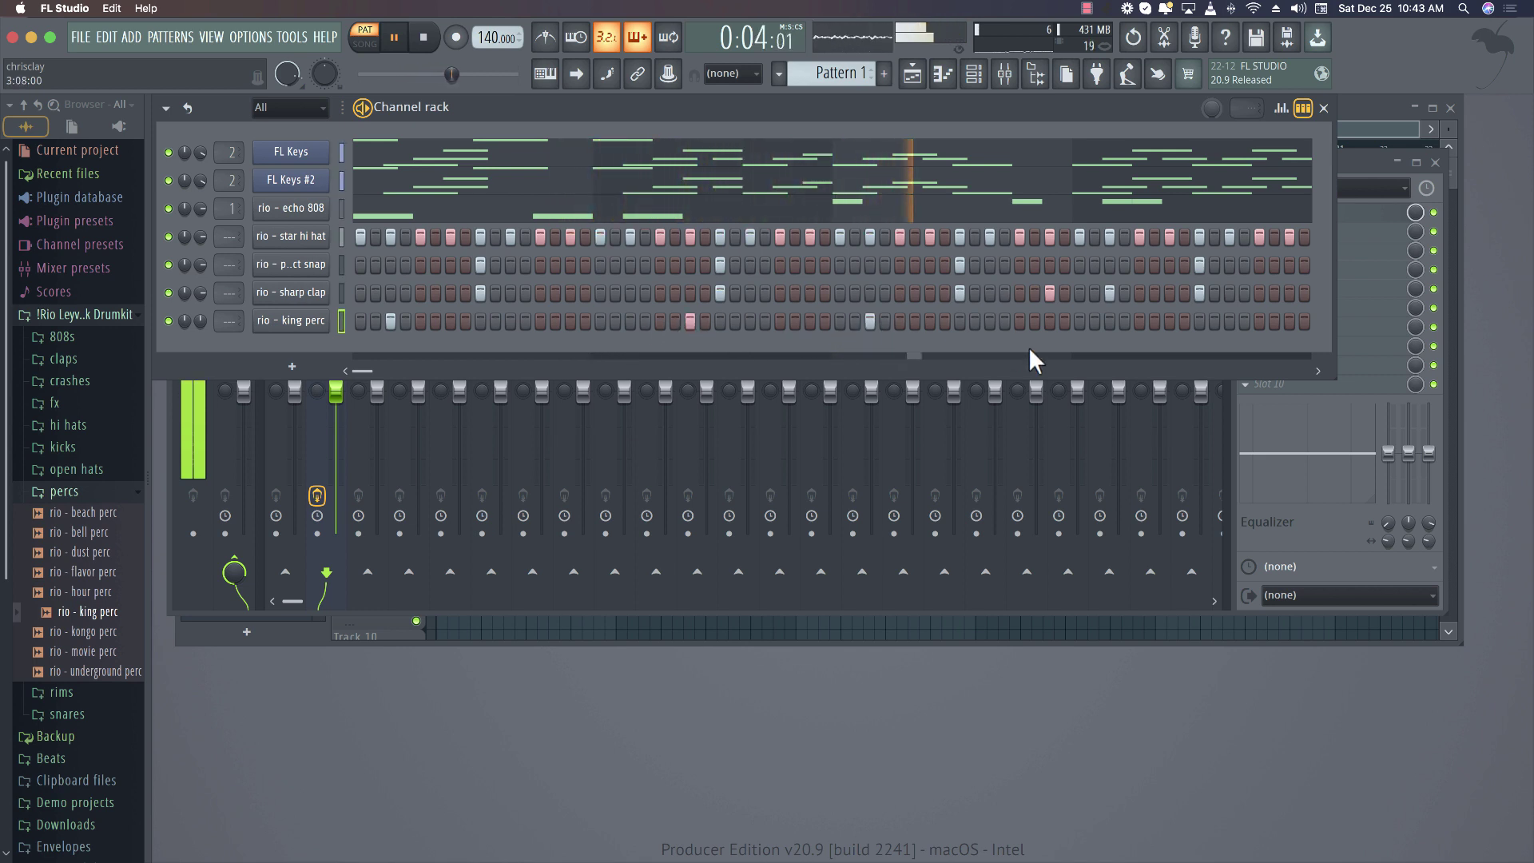
click(1290, 321)
Add rio - flavor perc with hits on step 15 of bars 1 to 3, step 3 of bars 2 and 4, and bar 3 step 7
click(92, 534)
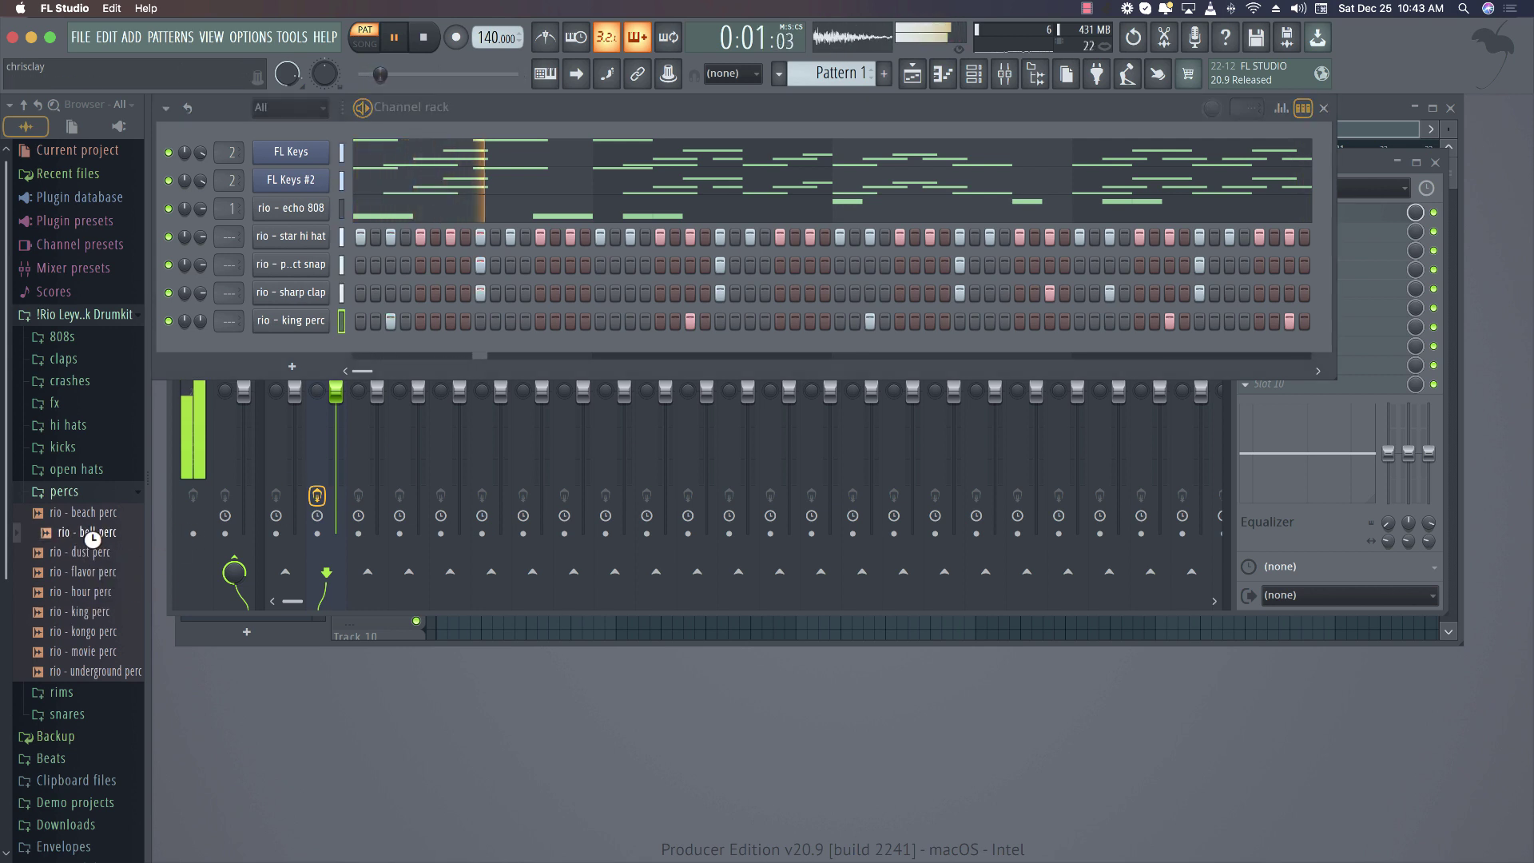
drag(88, 572, 281, 347)
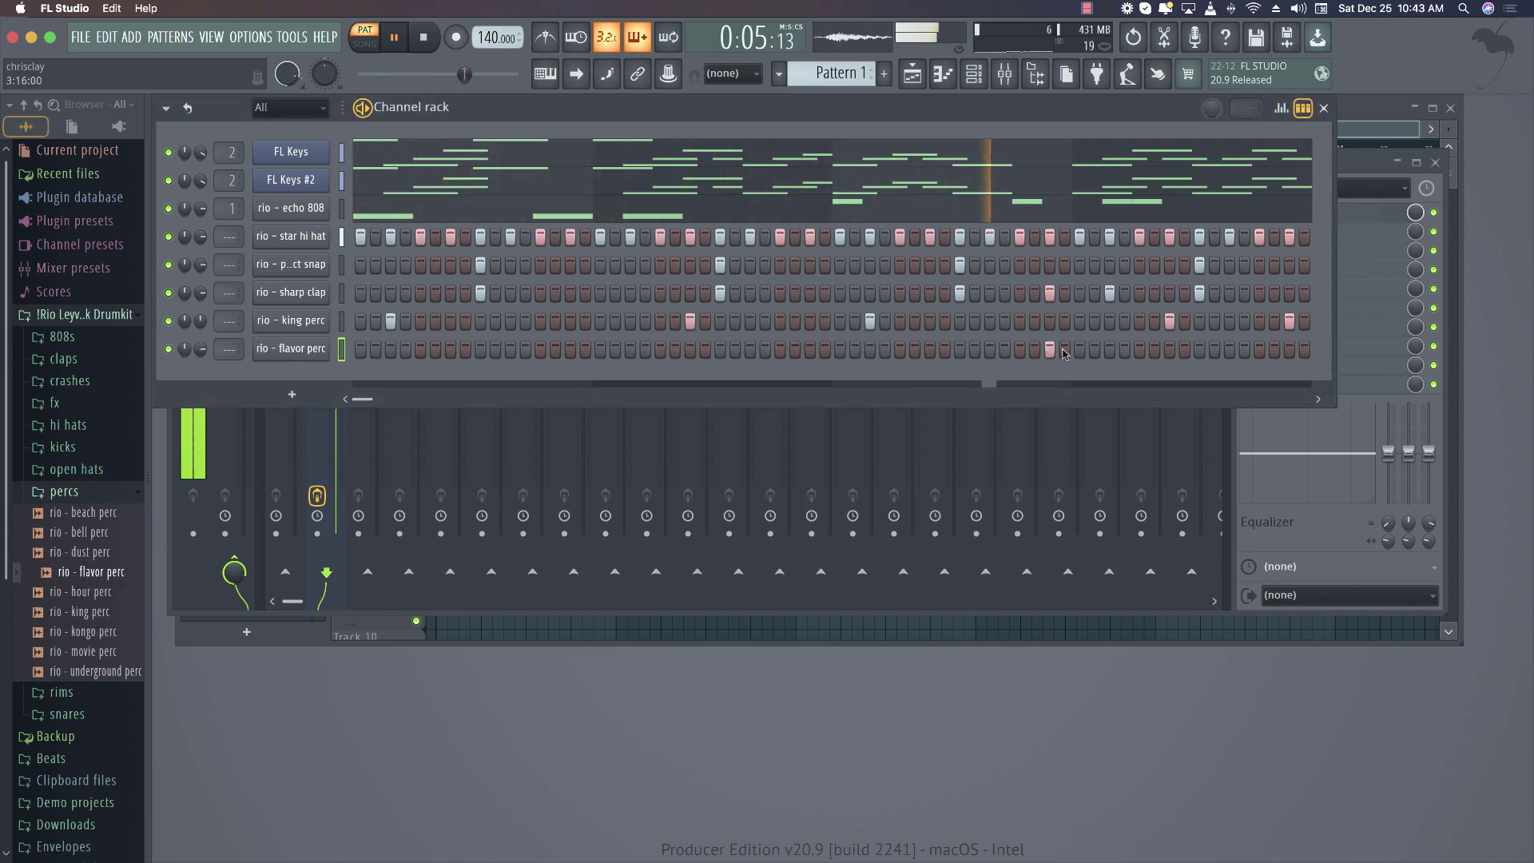
click(571, 350)
click(631, 350)
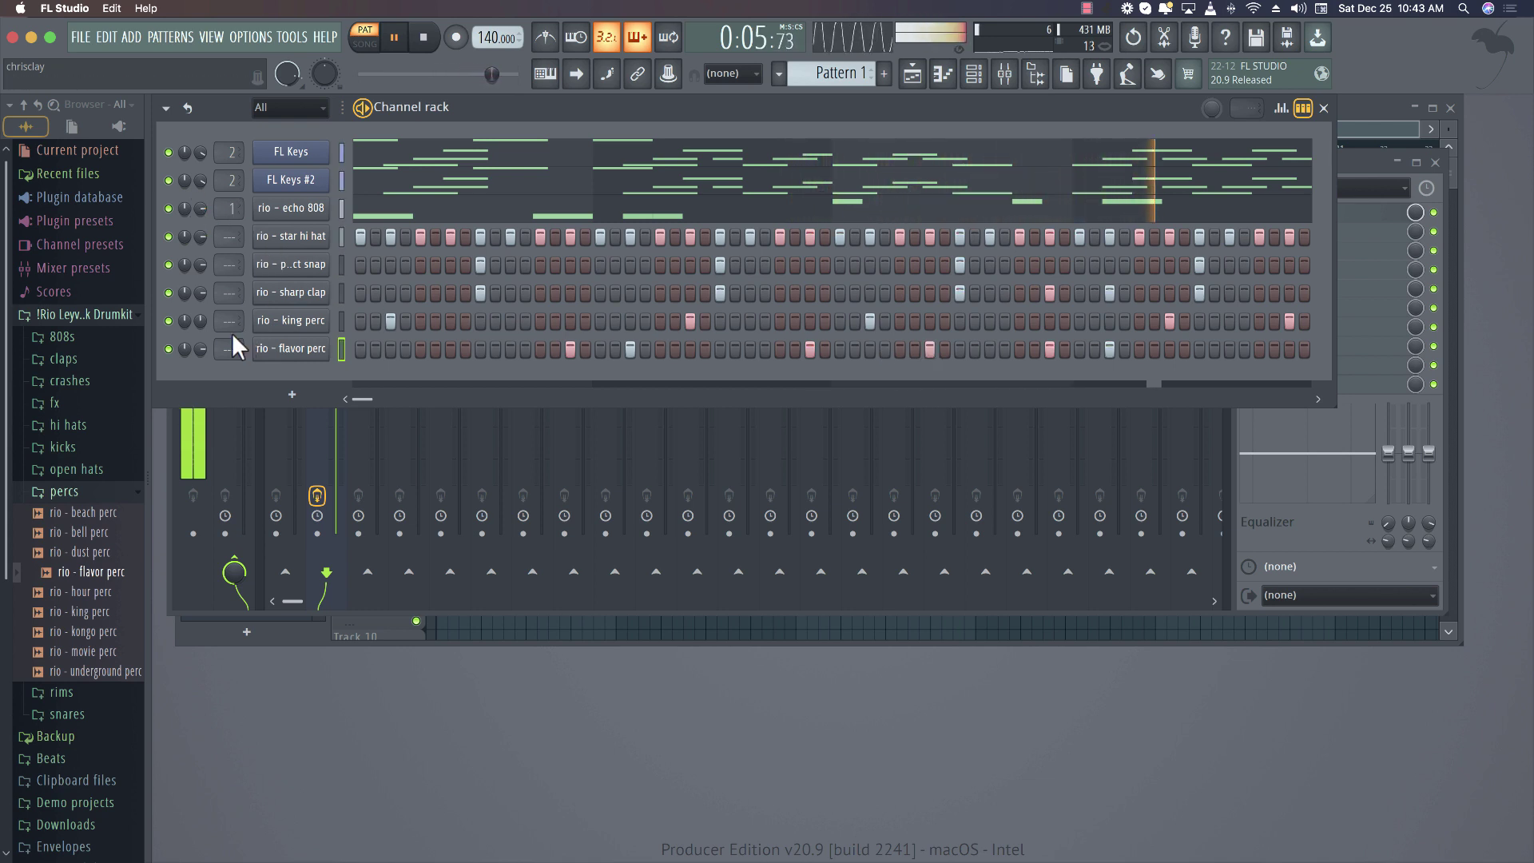
Adjust the sample fade-out in the rio - star hi hat channel's sampler settings
click(320, 238)
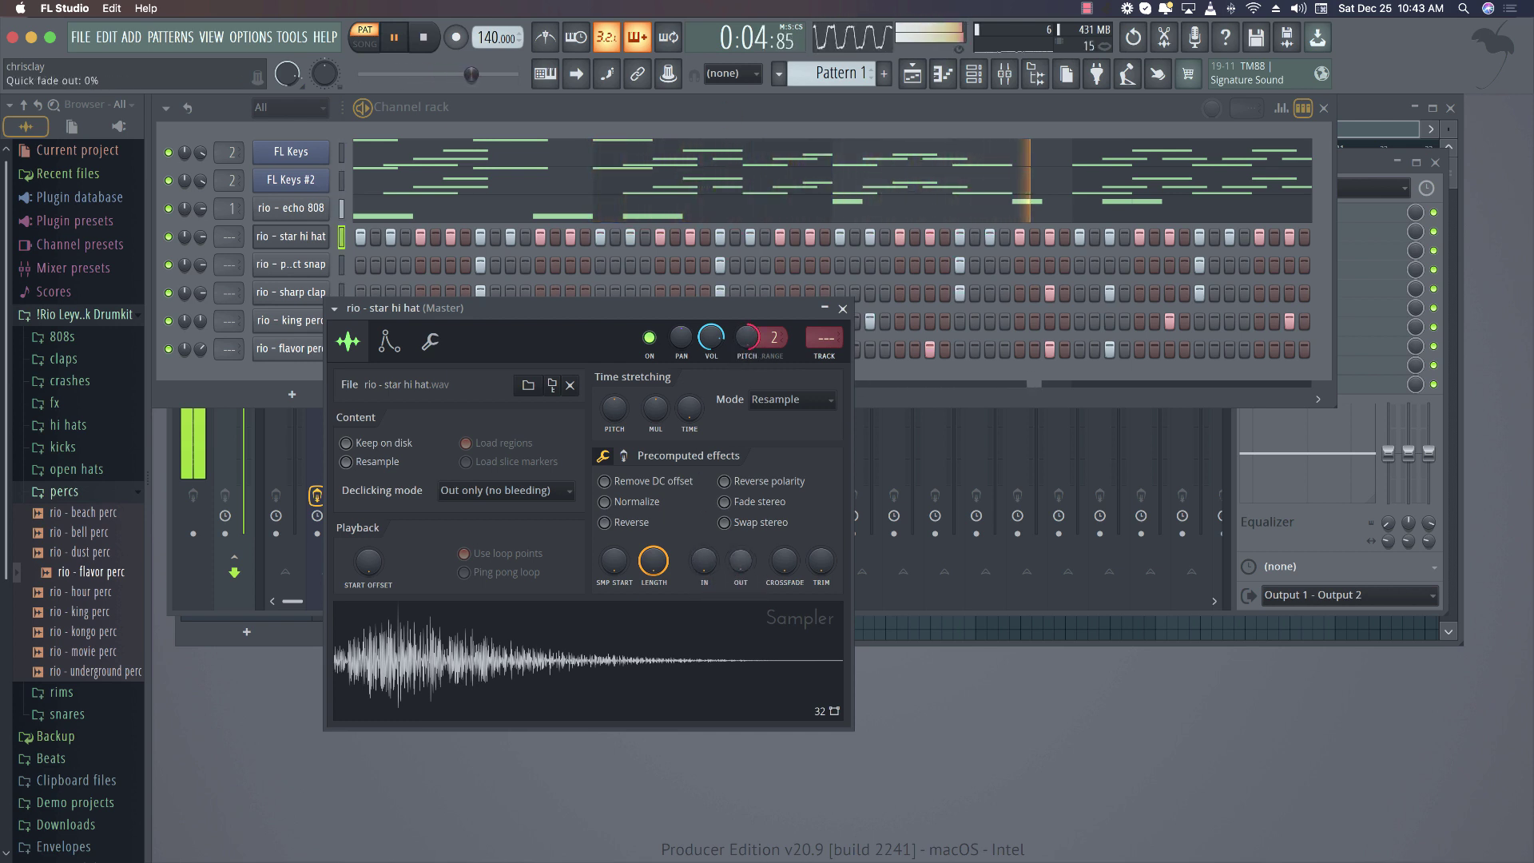
drag(741, 561, 756, 336)
click(843, 309)
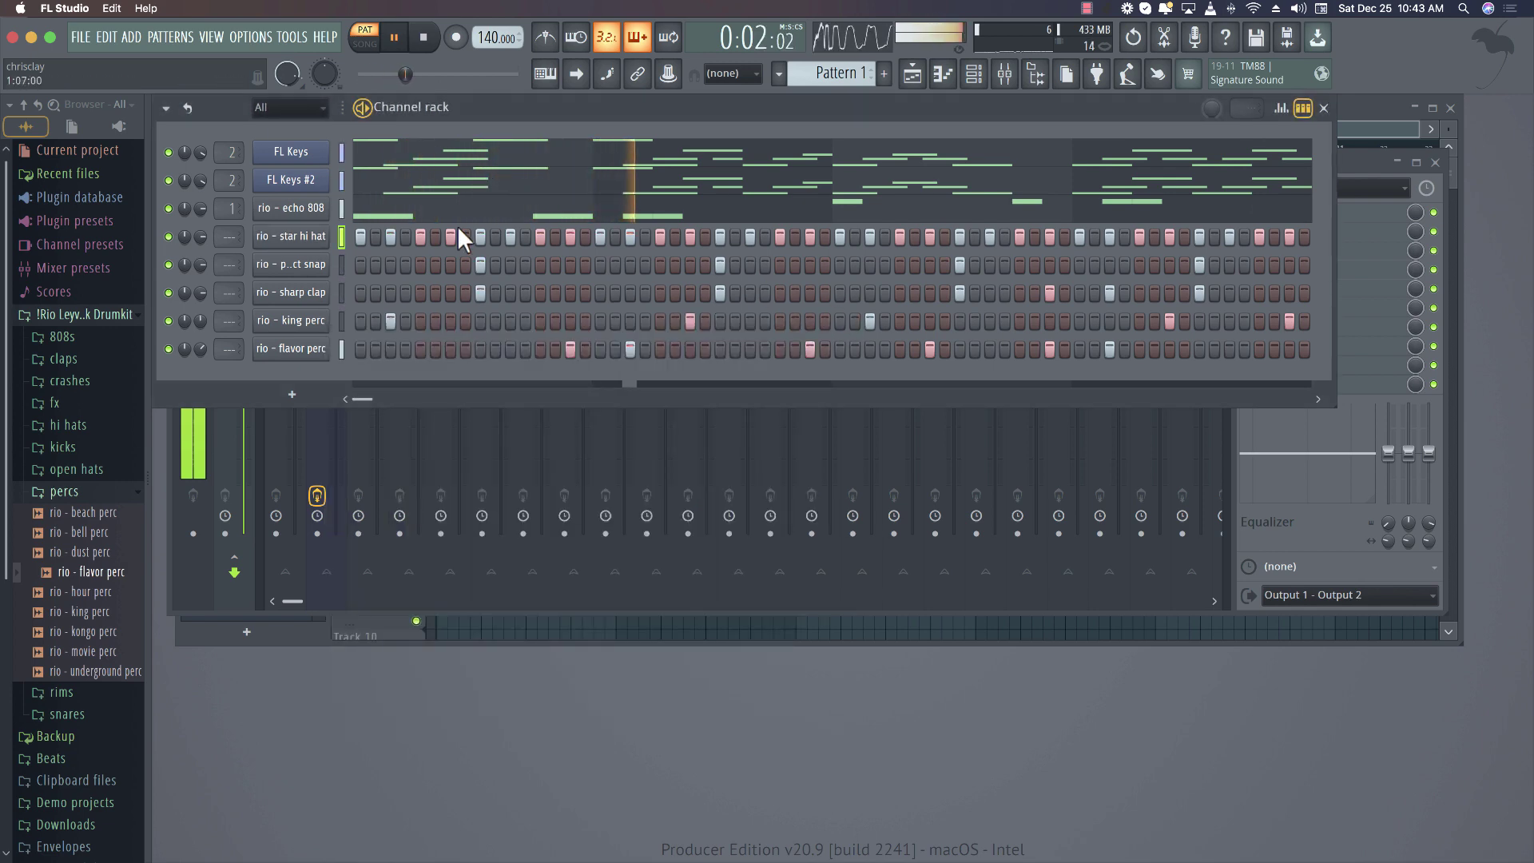
Open the rio - star hi hat pattern in the piano roll and lengthen its C5 notes with quick legato
right_click(376, 237)
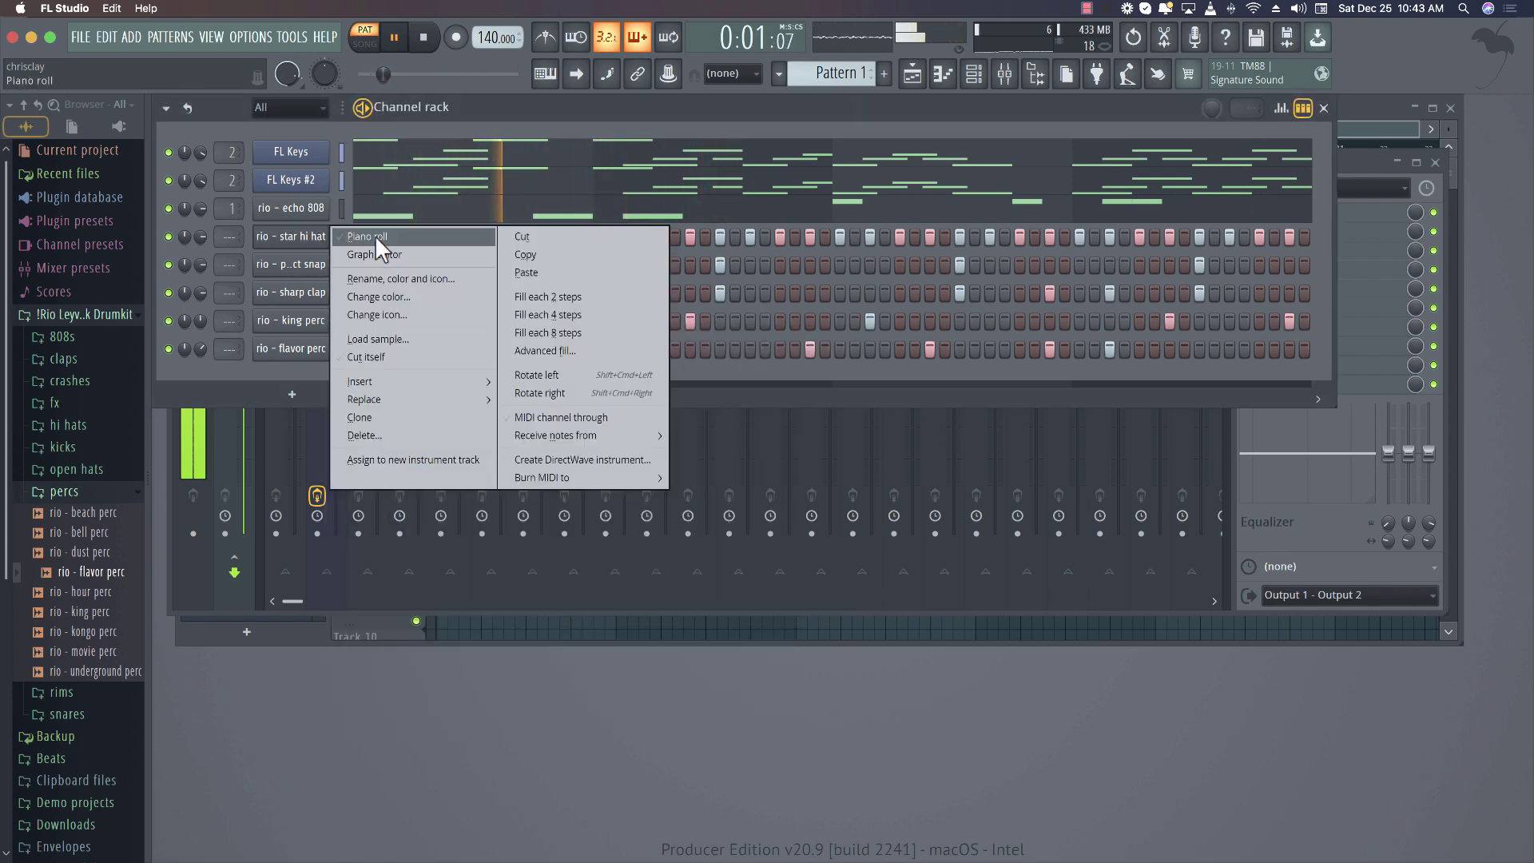
click(376, 237)
key(ctrl+l)
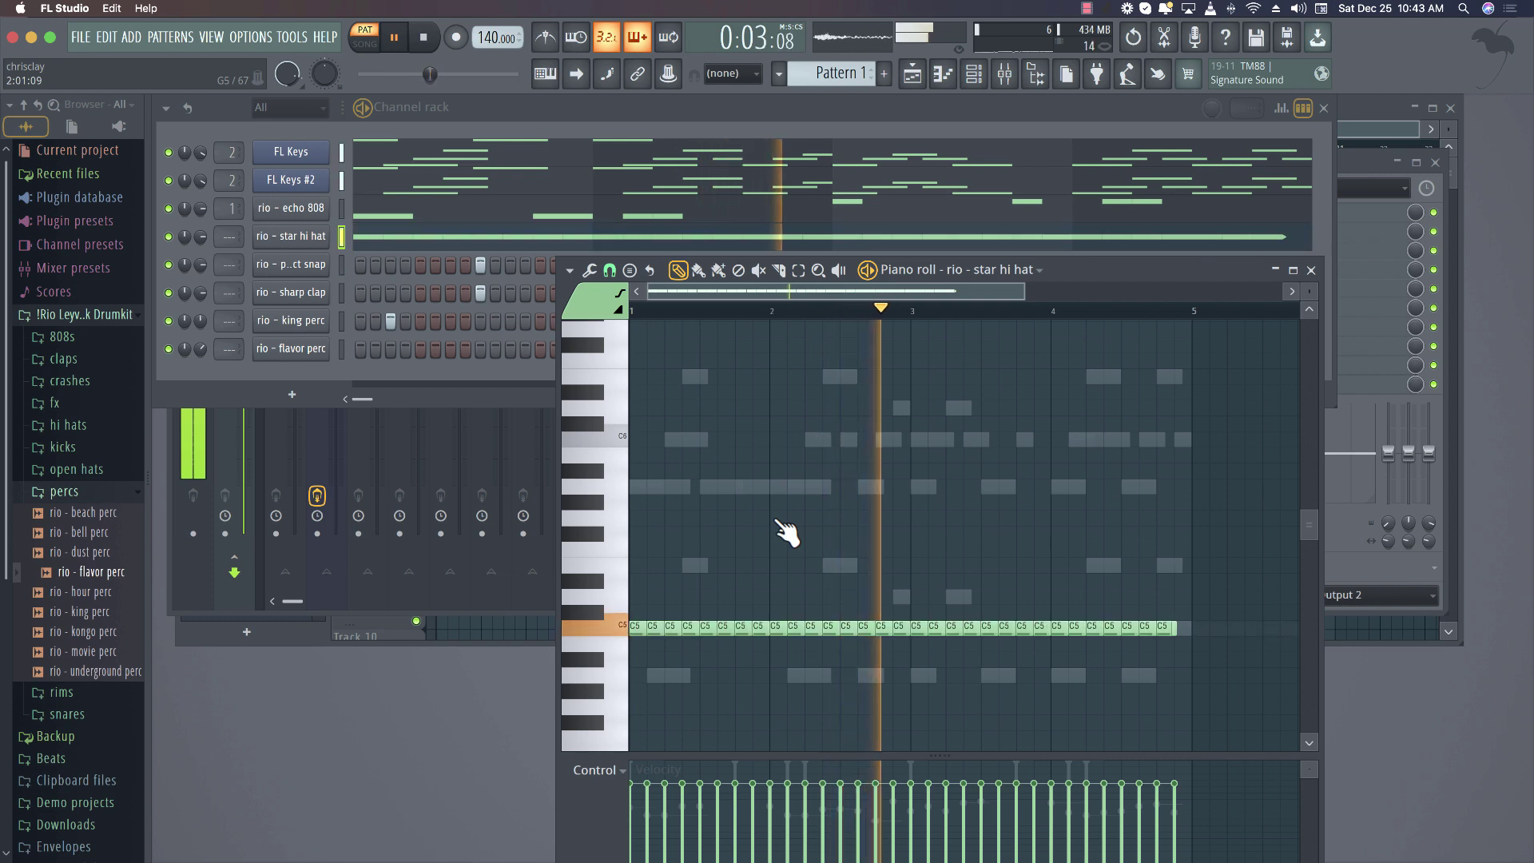
key(space)
key(space)
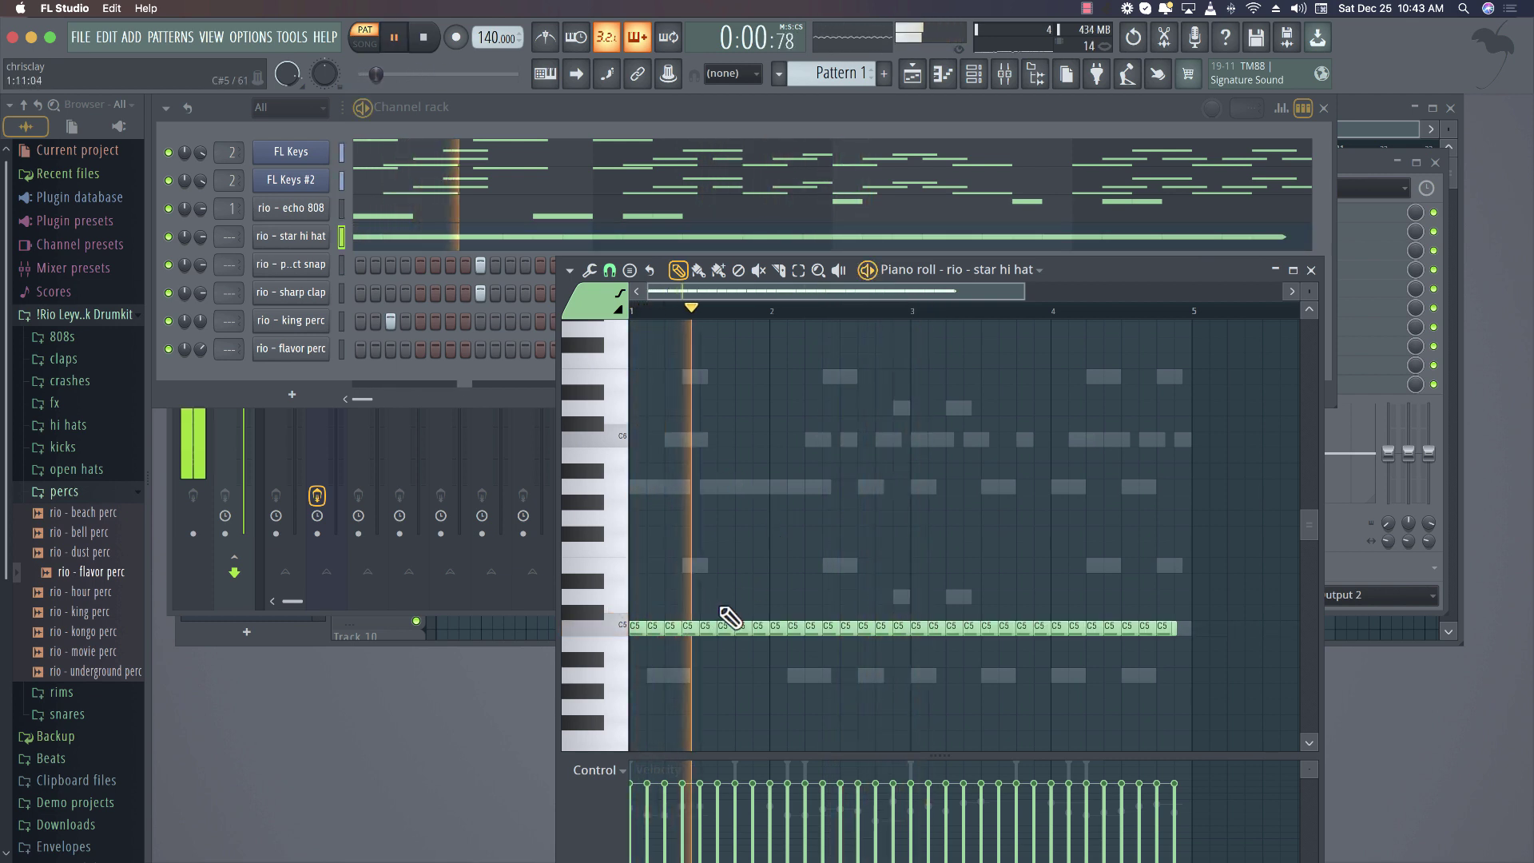
Chop the C5 hi hat note at bar 1 step 13 into a roll using the chopper's Default pattern
click(740, 628)
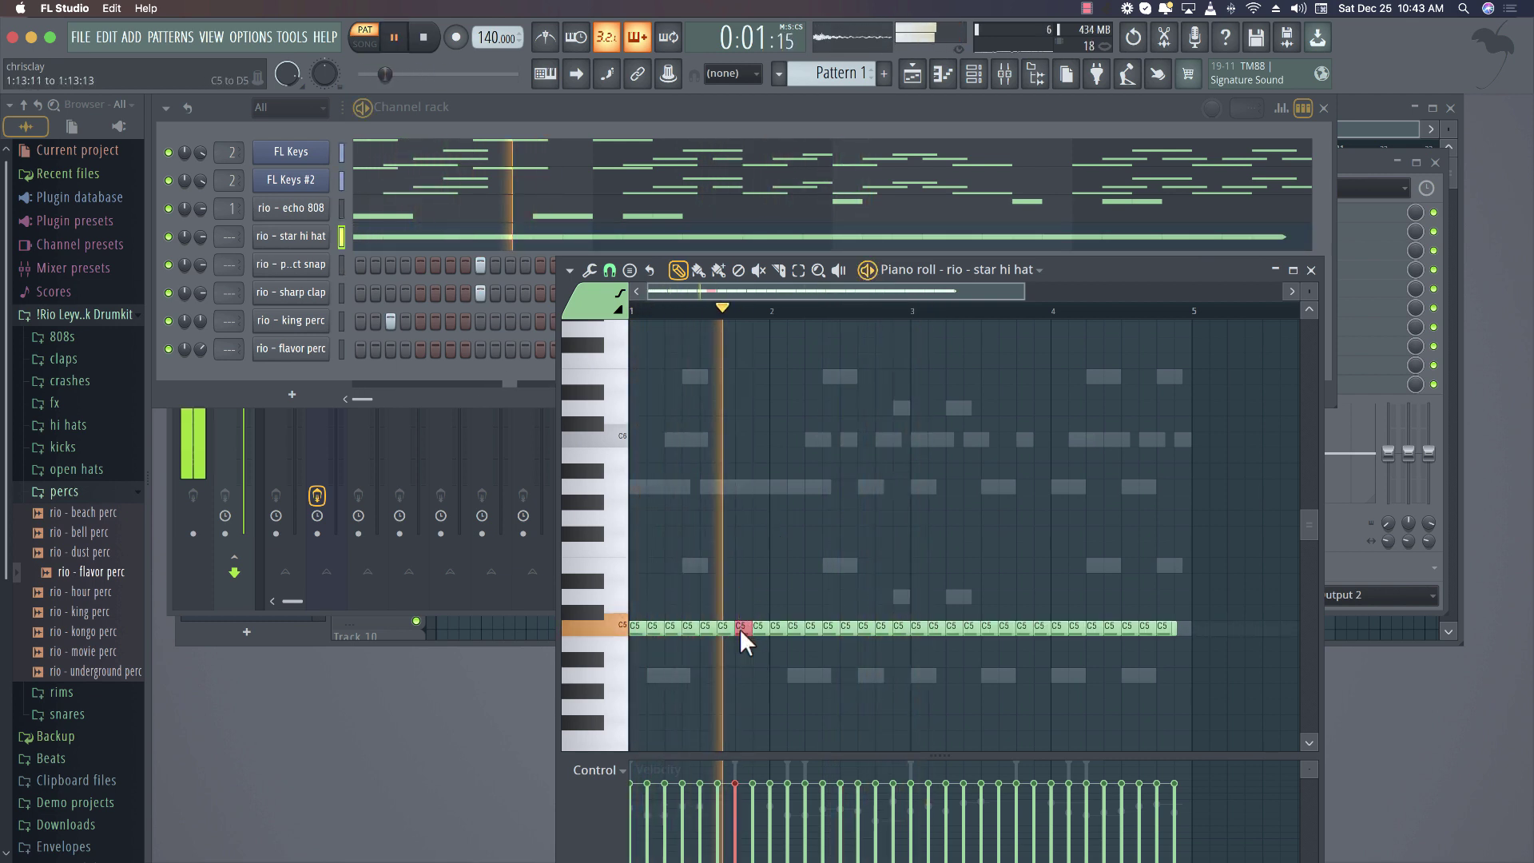
key(alt+u)
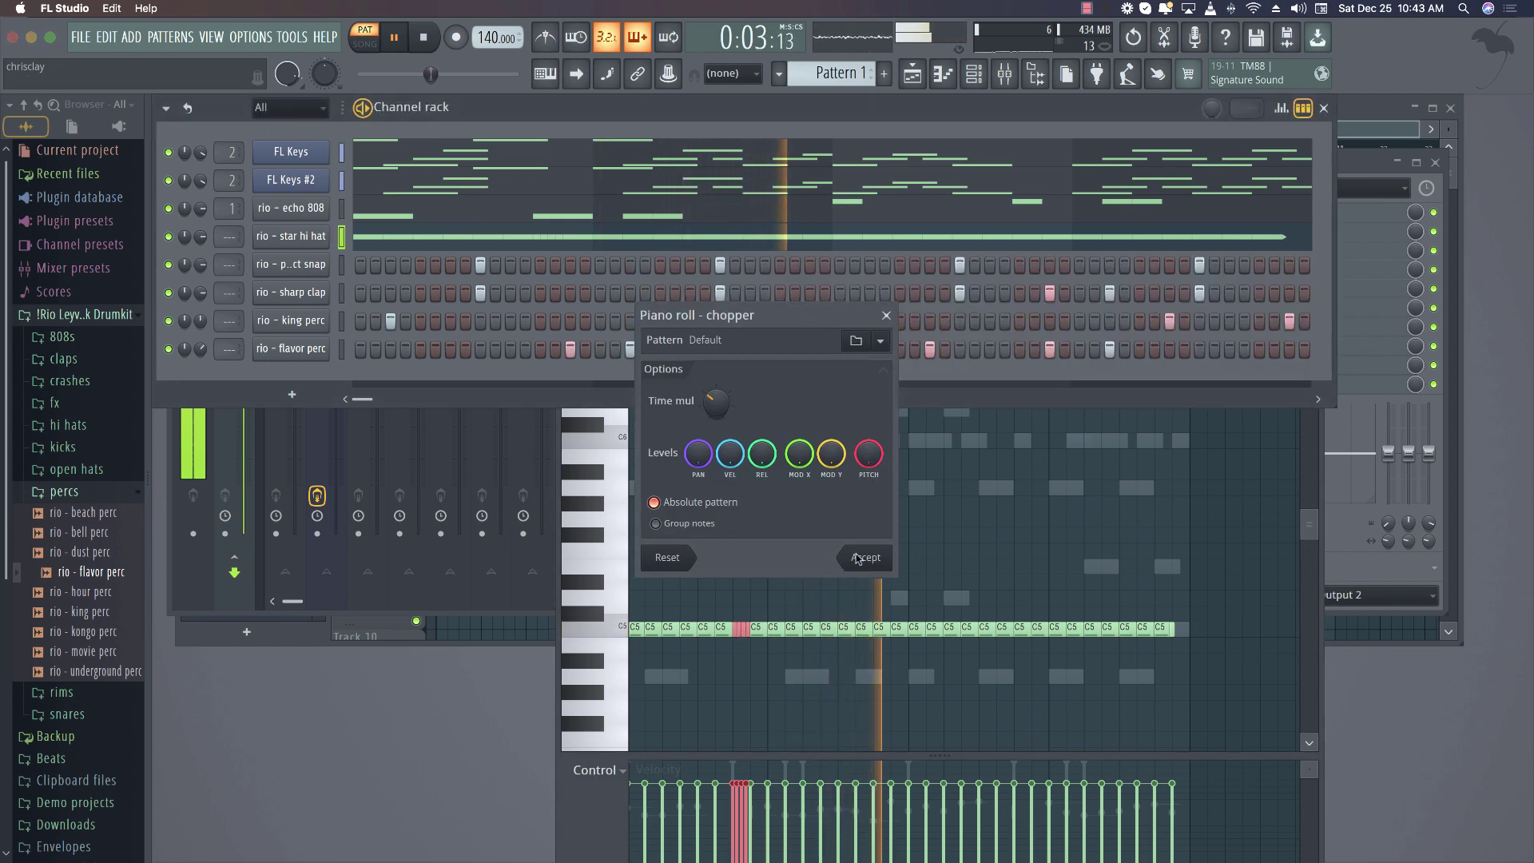
key(space)
key(space)
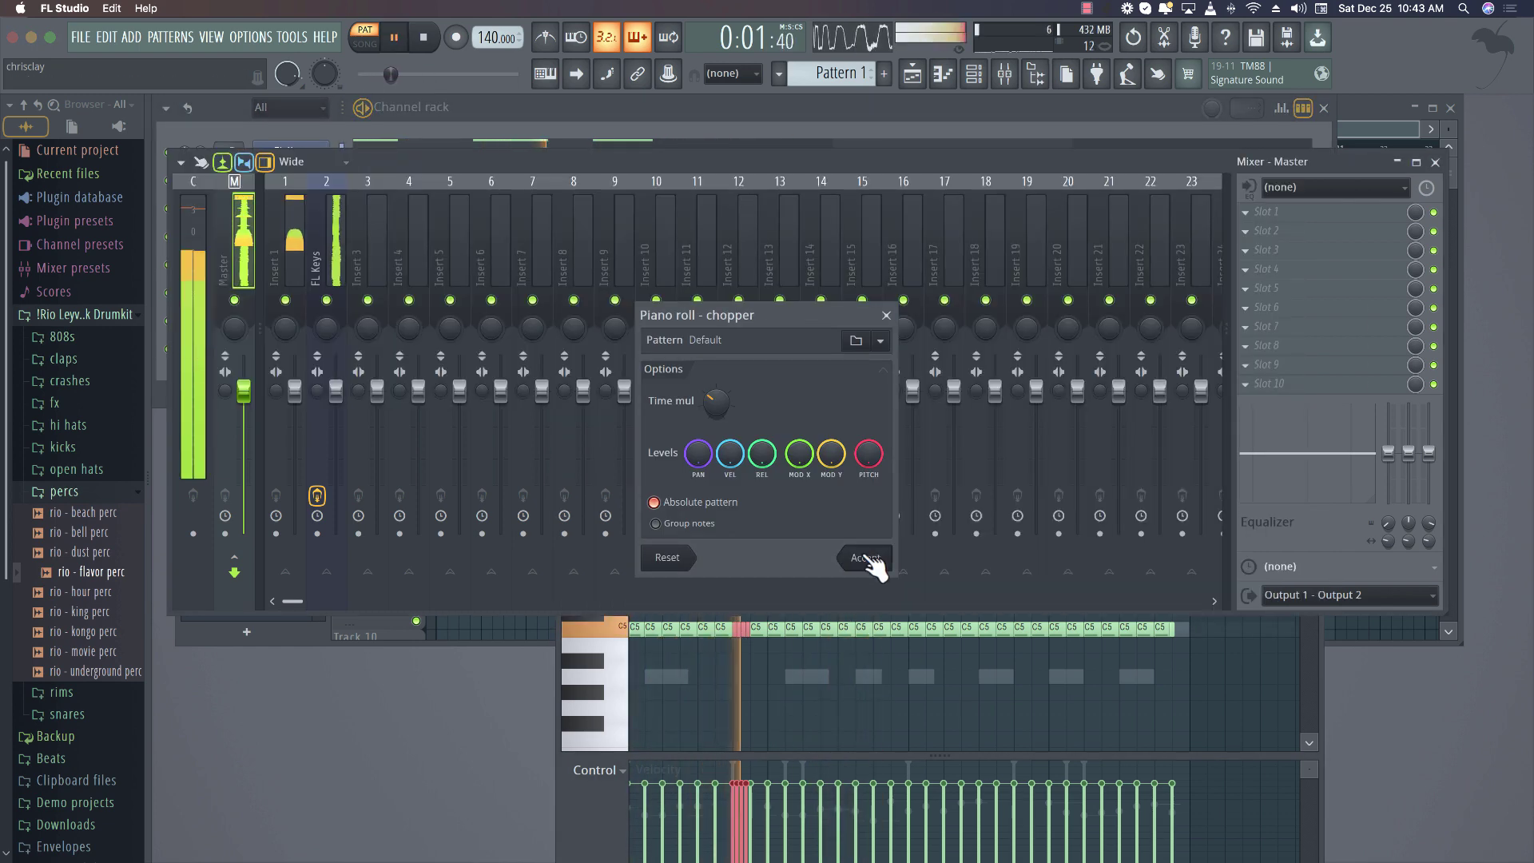
click(873, 558)
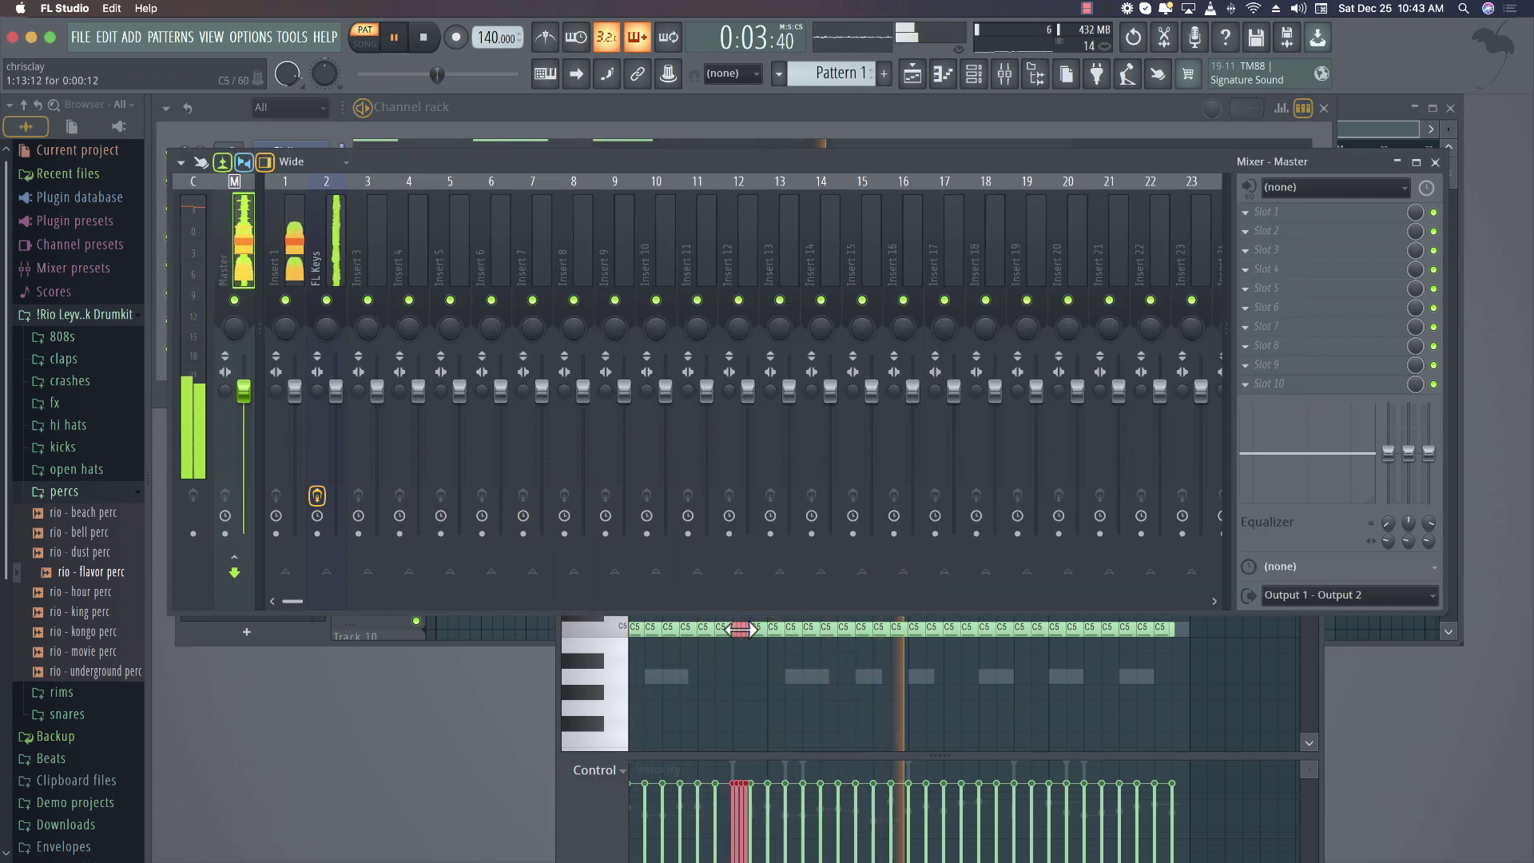
Copy the hi hat roll to G#4 in bar 1 and F#4 in bars 2 and 4, adding short D5, G4 and A#4 notes in bars 2–4
click(917, 629)
drag(918, 696, 1128, 721)
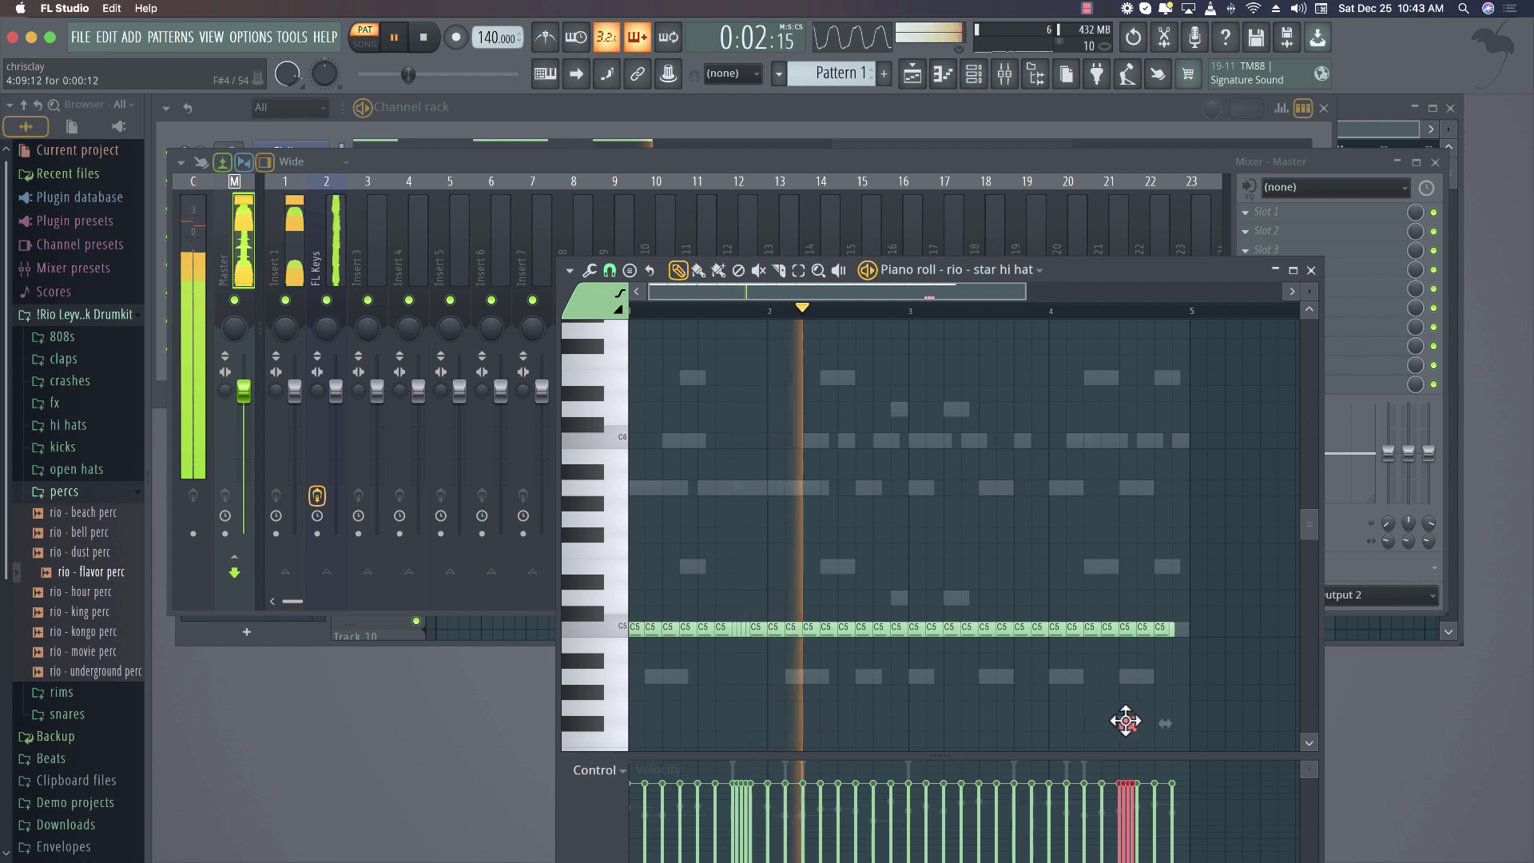
drag(1118, 721, 881, 722)
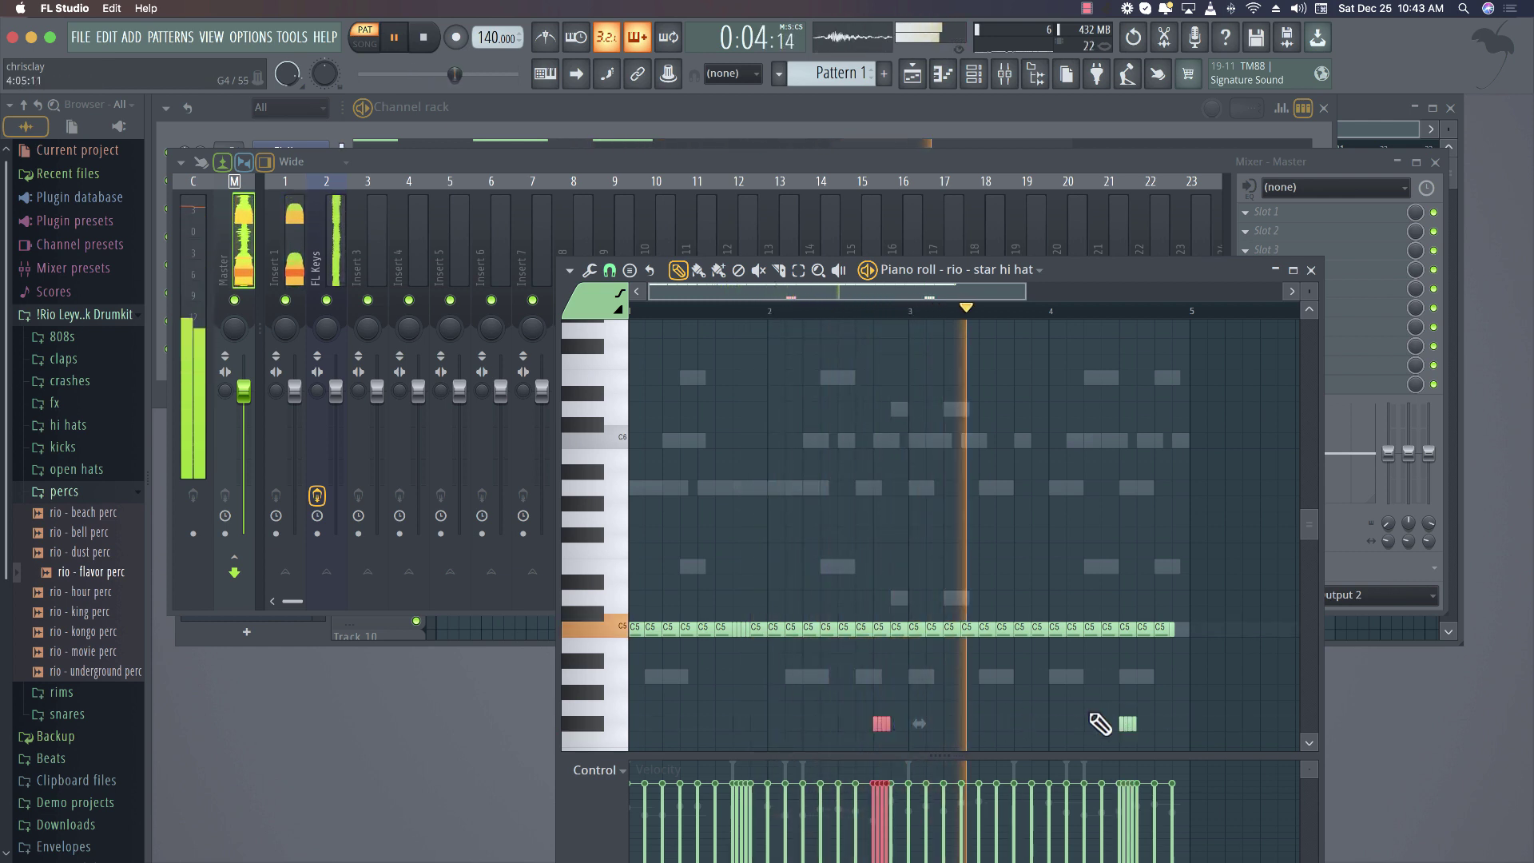
click(1126, 724)
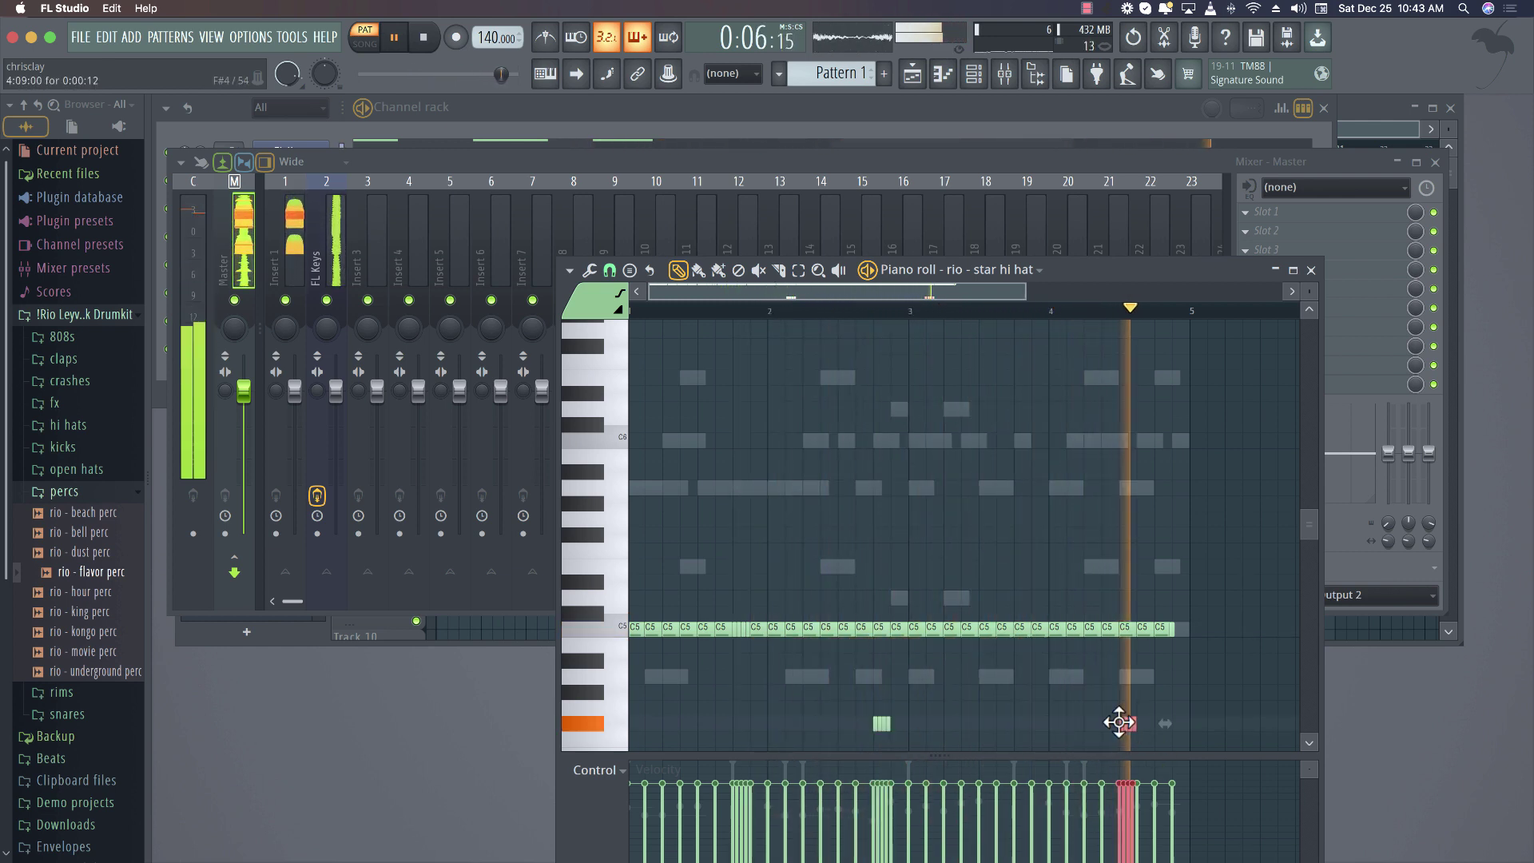
drag(1126, 722, 671, 695)
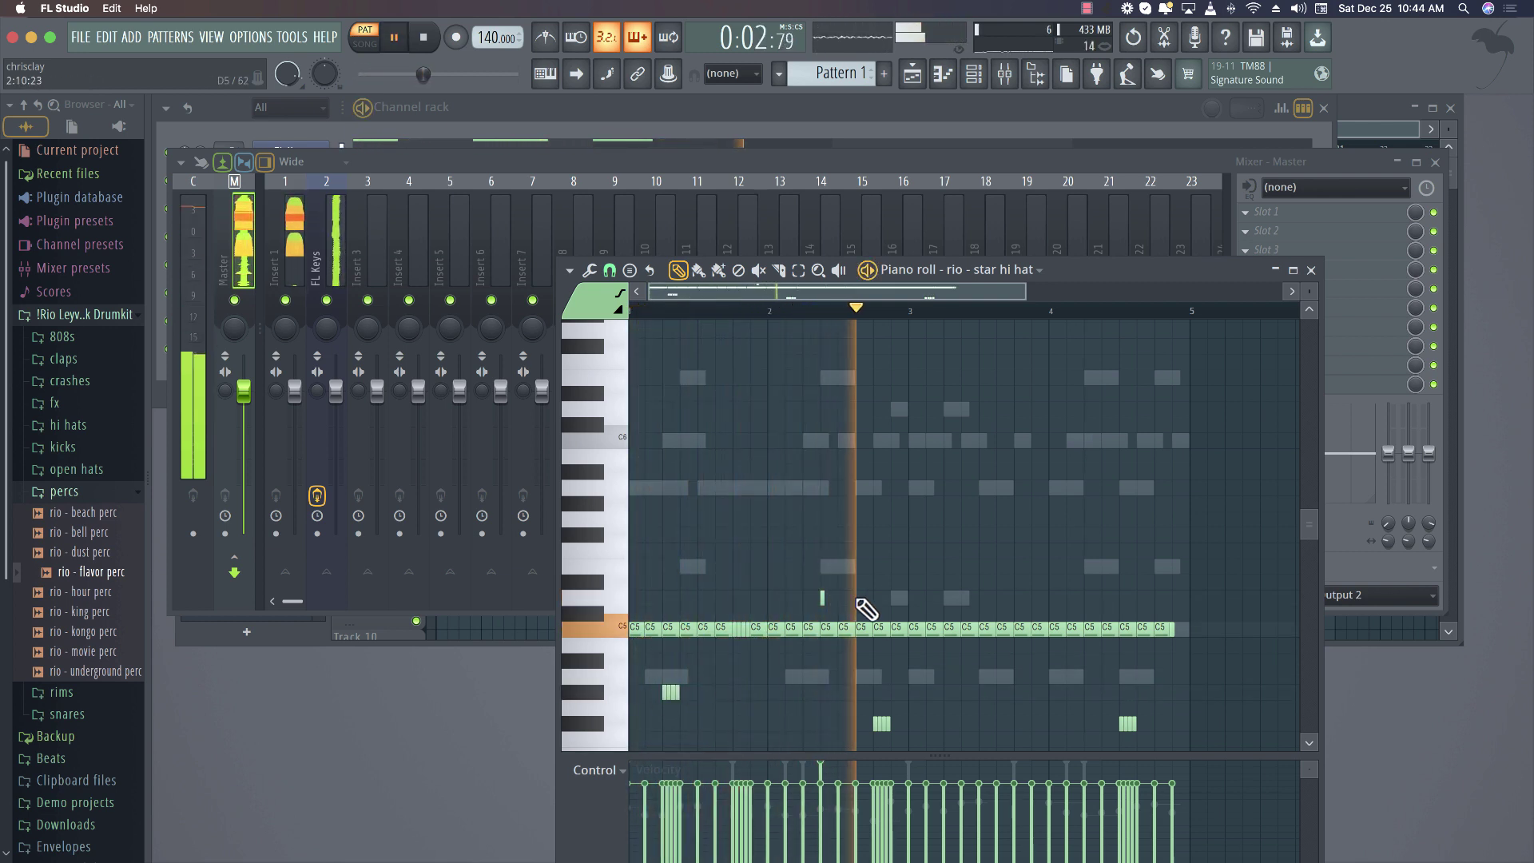
click(1000, 708)
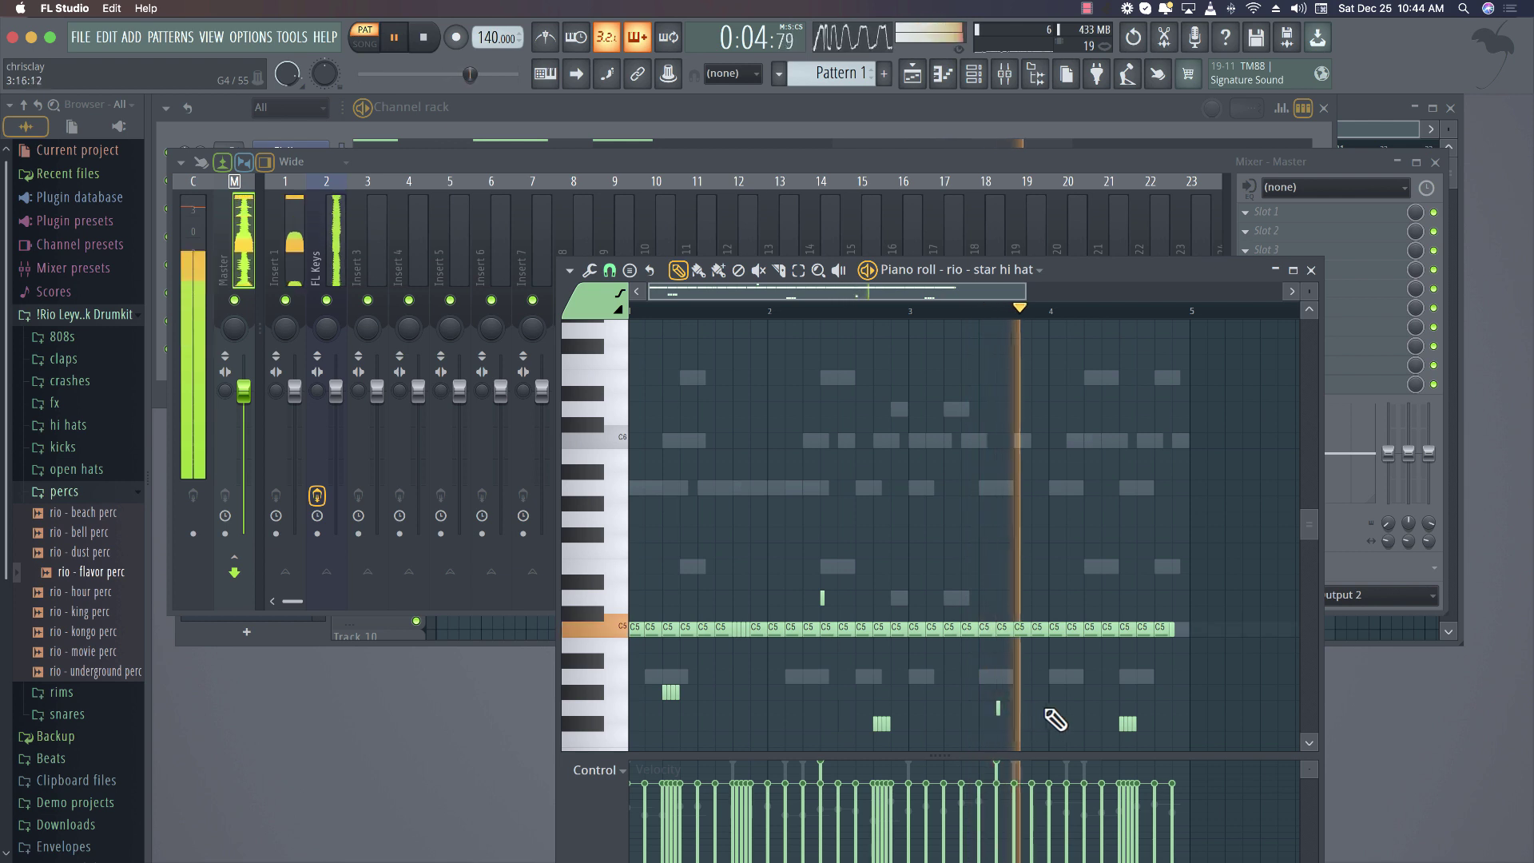
click(1150, 658)
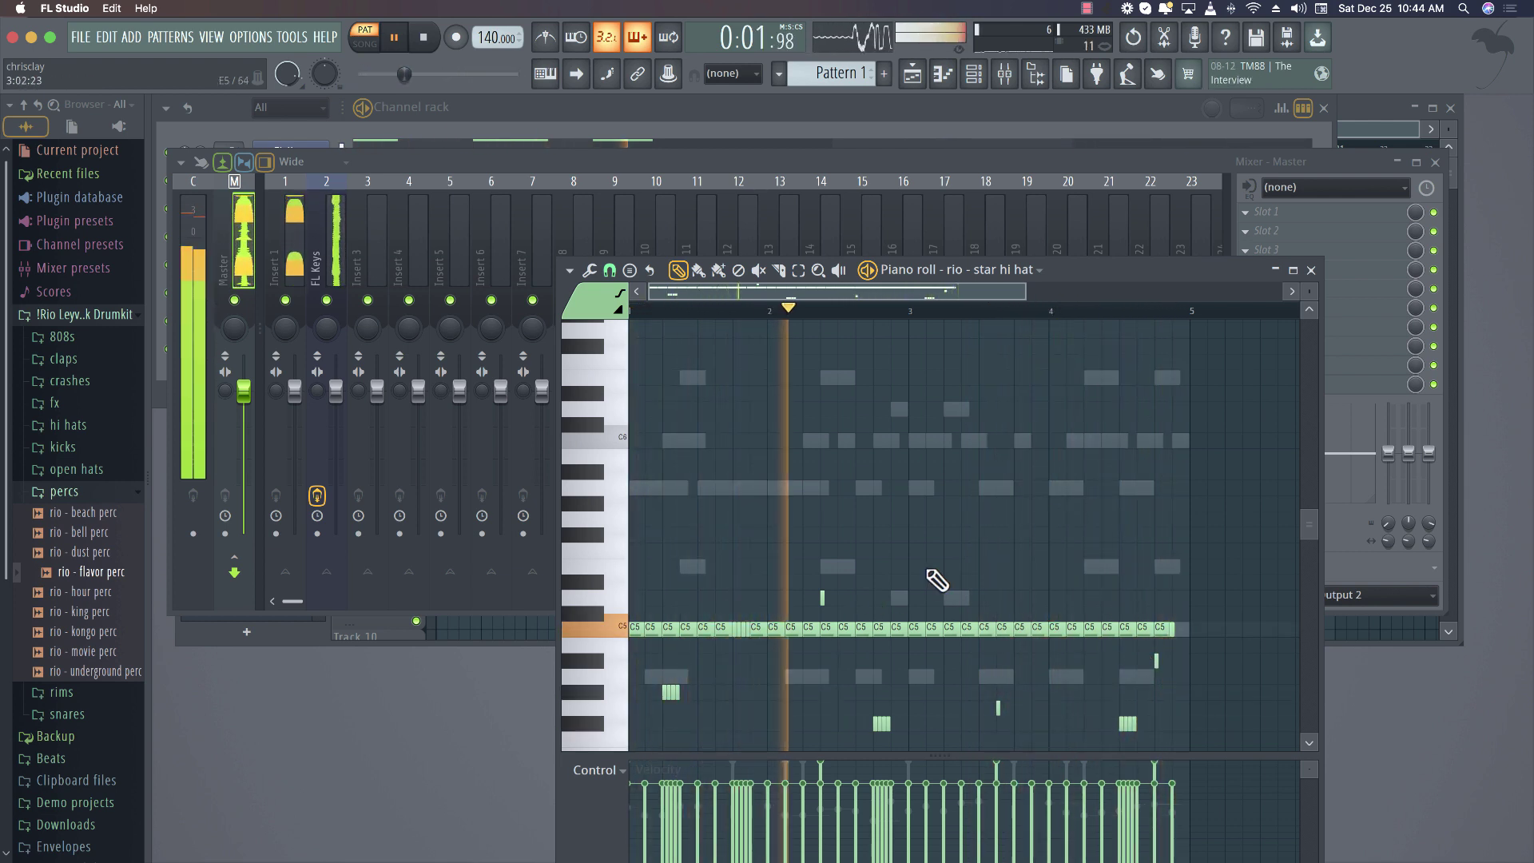
Transpose the whole rio - star hi hat pattern down four semitones and close the piano roll
key(shift+Down)
key(shift+Down)
key(shift+Down)
key(shift+Down)
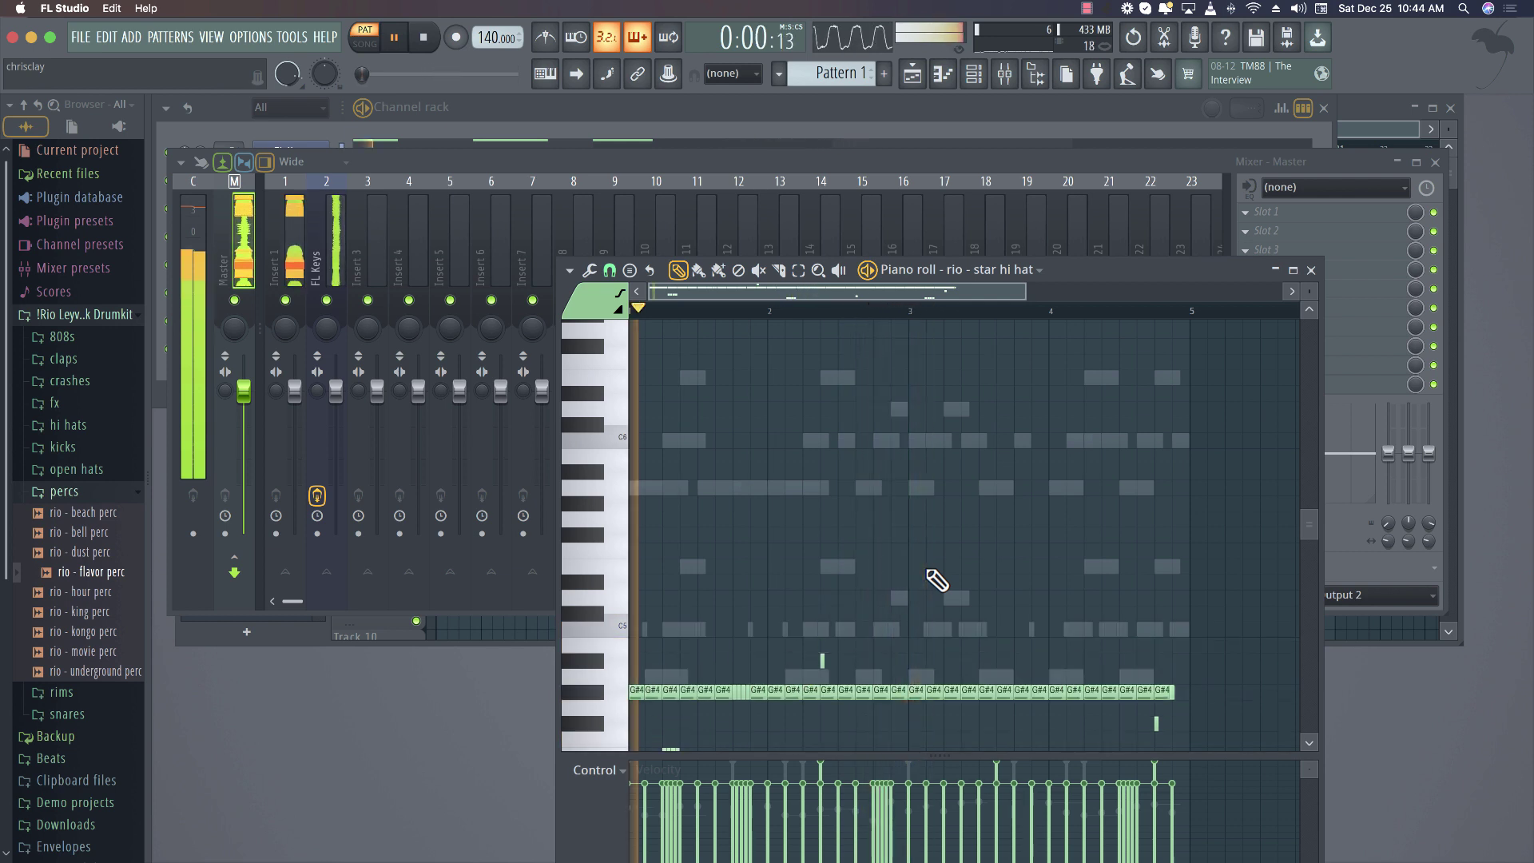
scroll(936, 580, down, 10)
scroll(935, 581, up, 6)
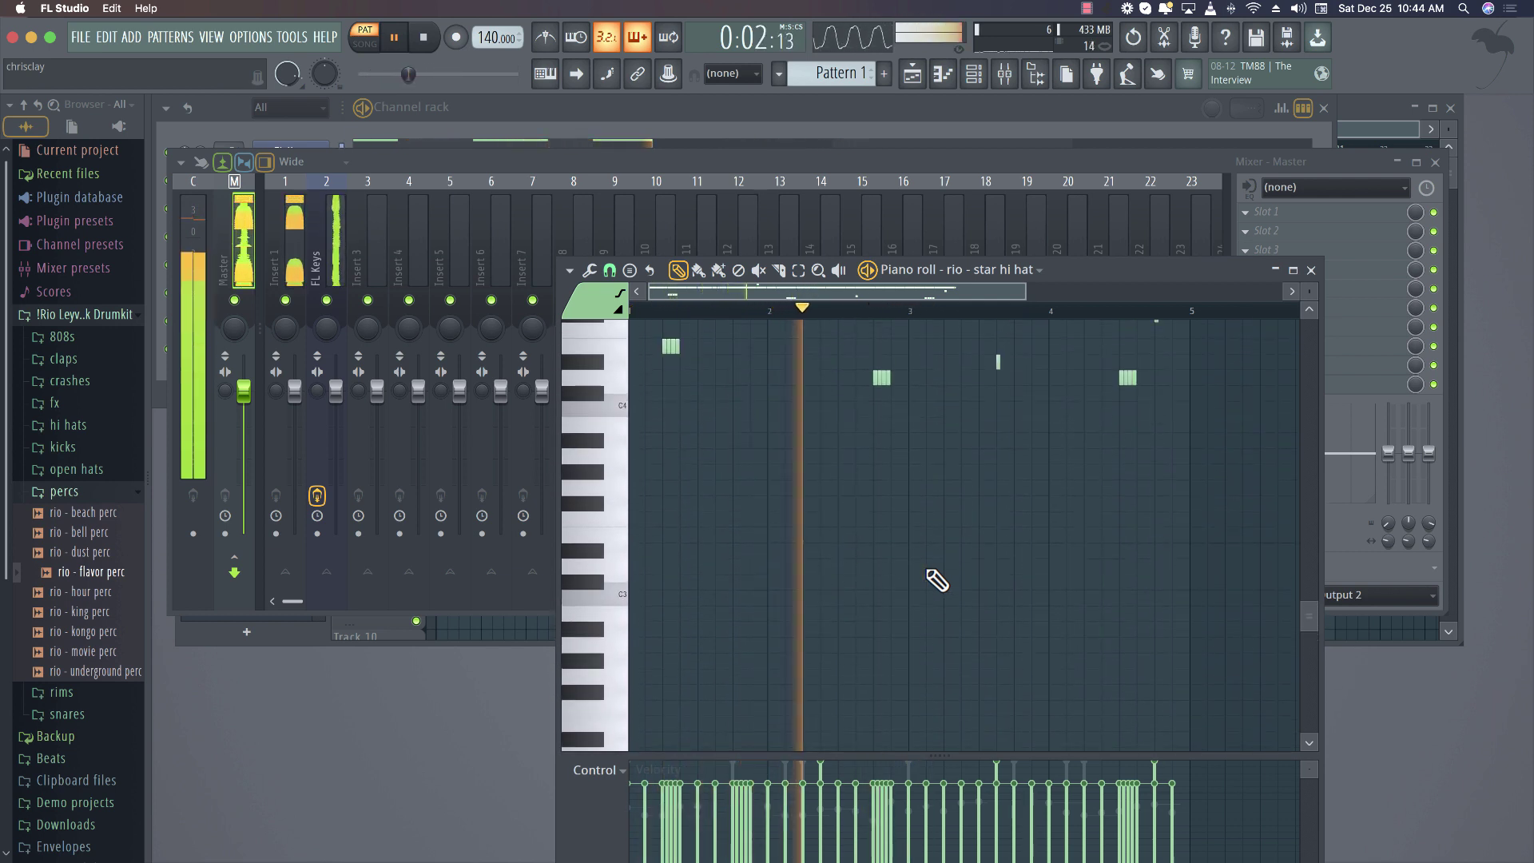
click(1312, 270)
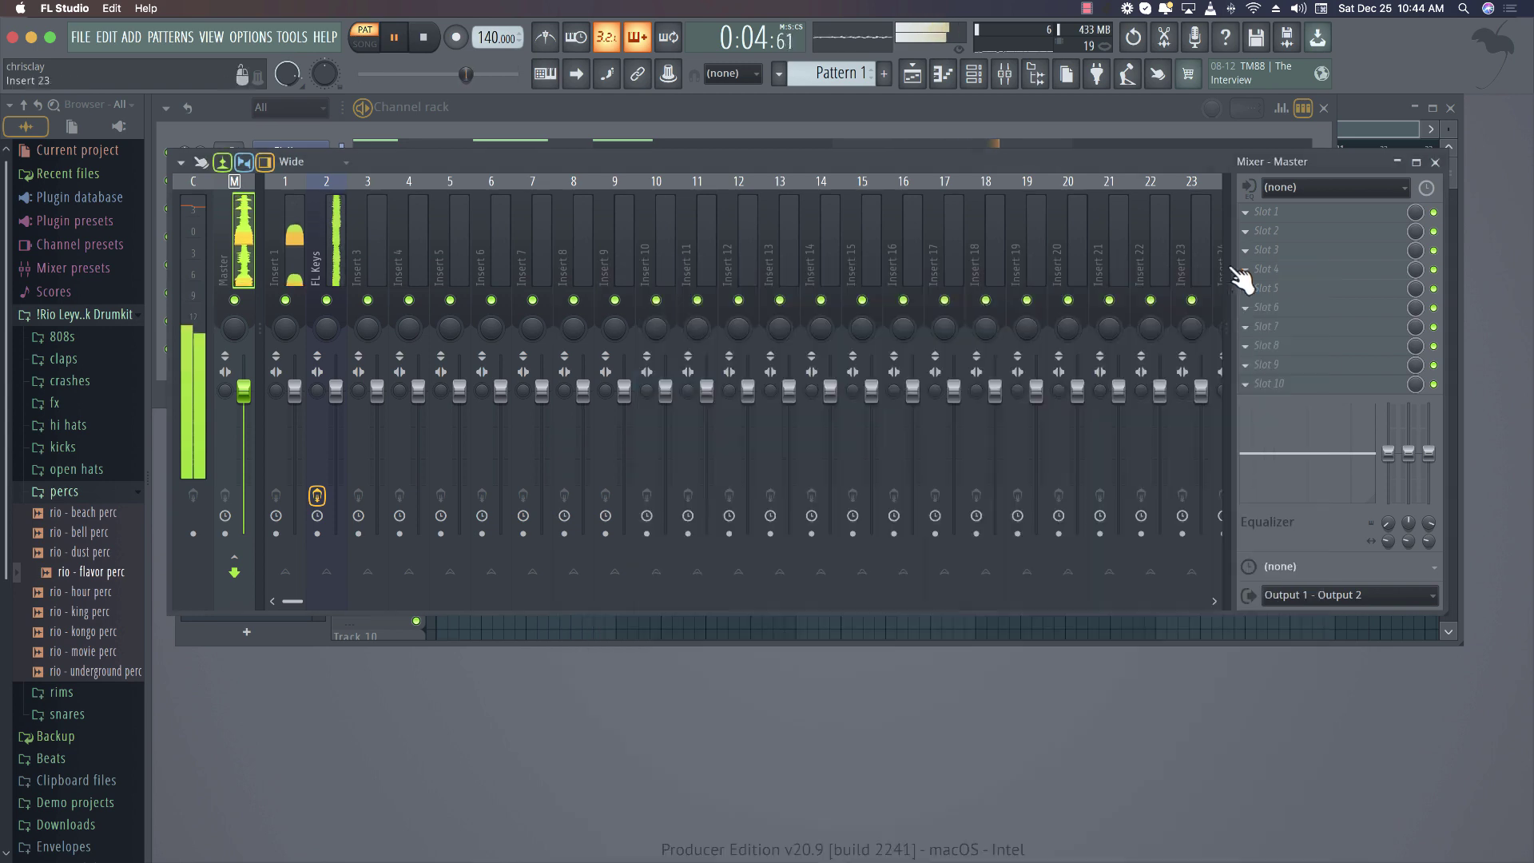
Route the channels from rio - star hi hat through rio - flavor perc to mixer tracks 3 to 7
click(520, 108)
key(space)
drag(342, 238, 349, 353)
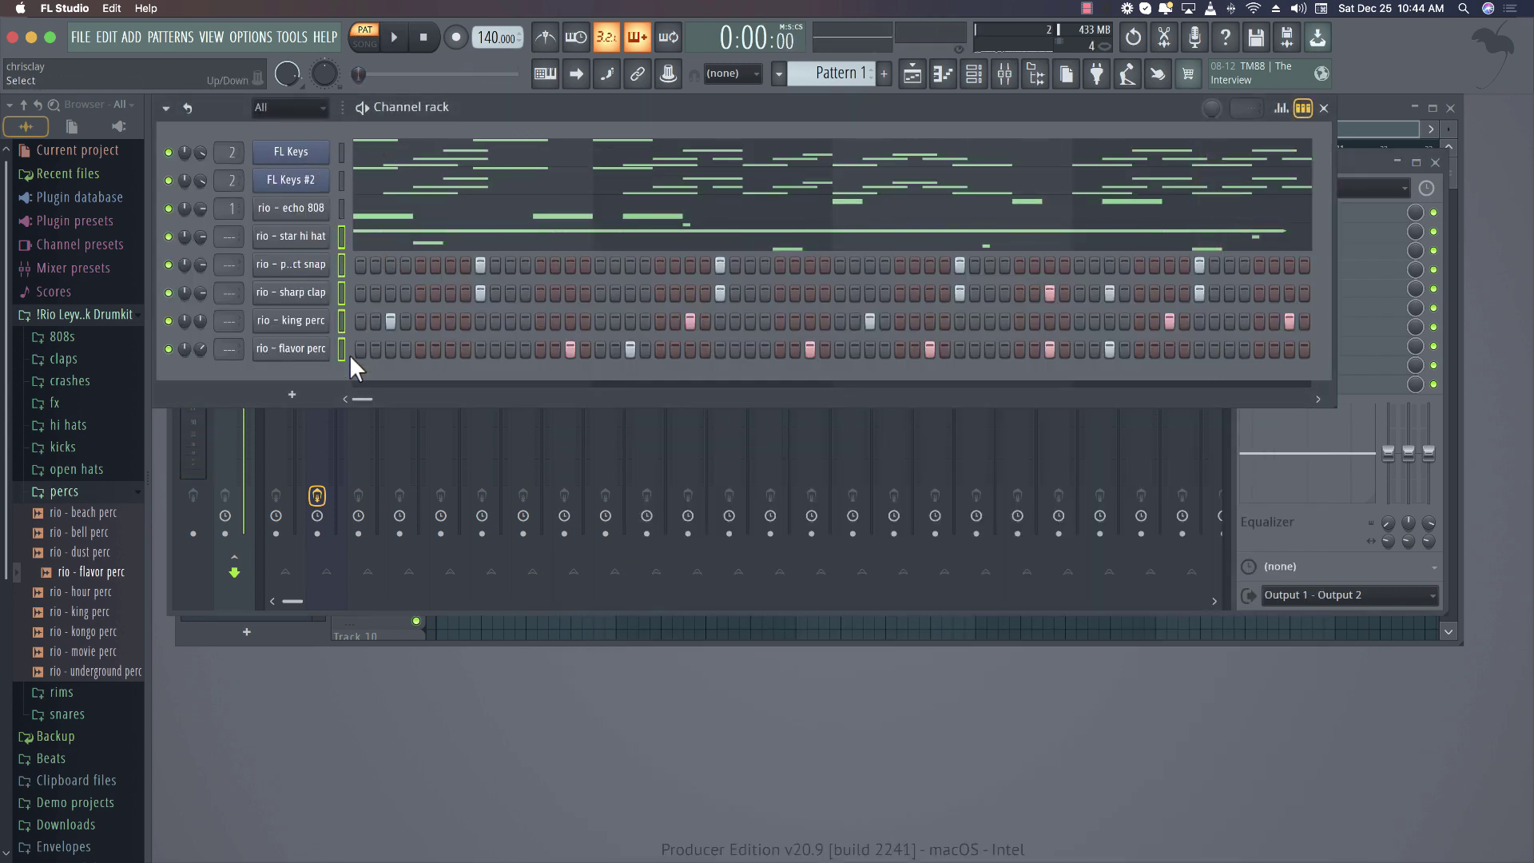
key(ctrl+l)
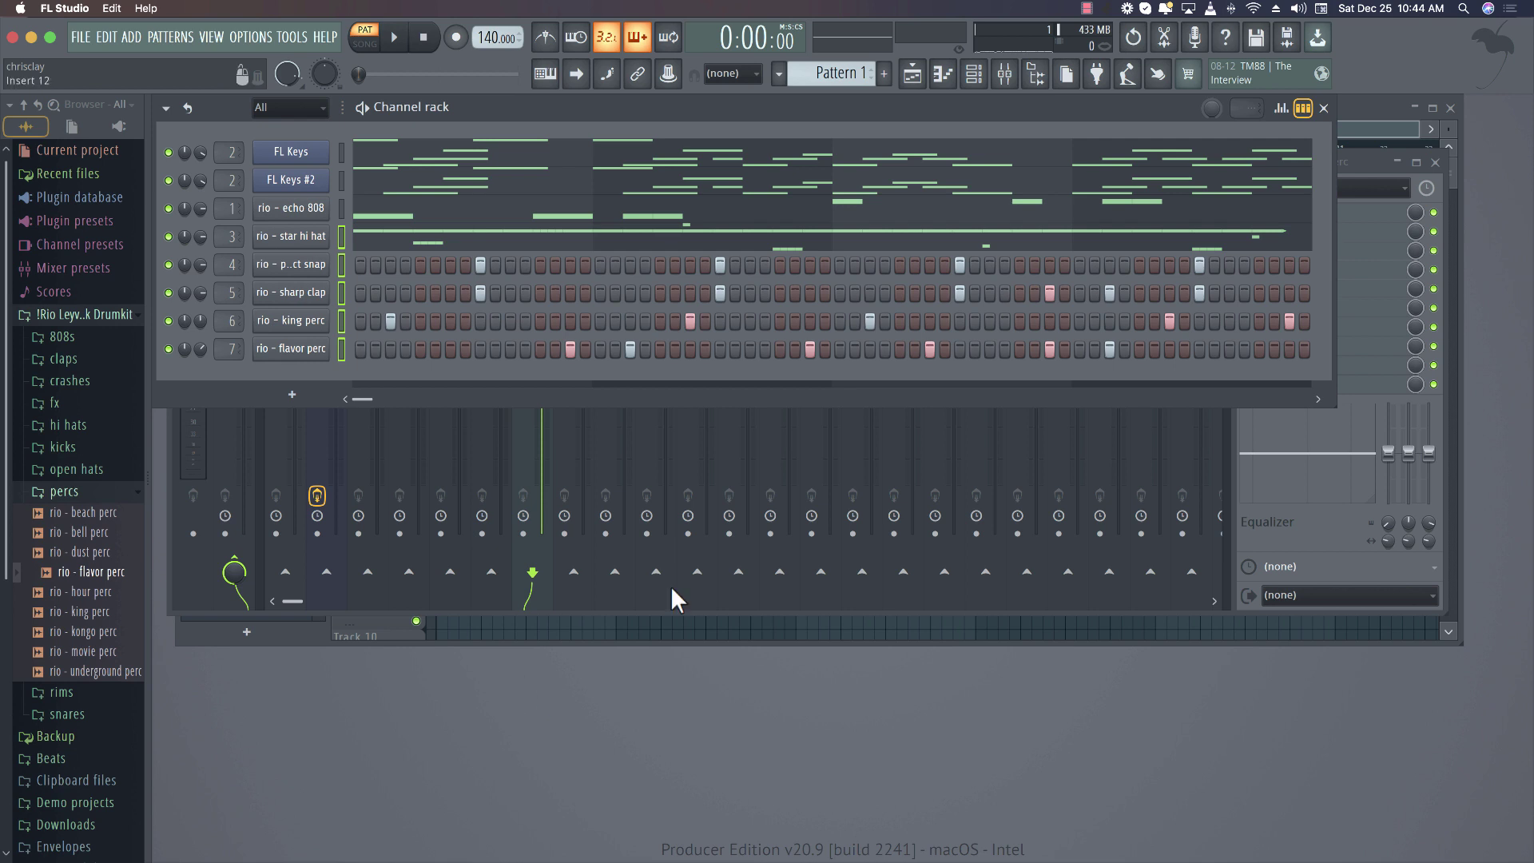
Lower the volume fader of the rio - star hi hat mixer track during playback
click(1404, 228)
key(space)
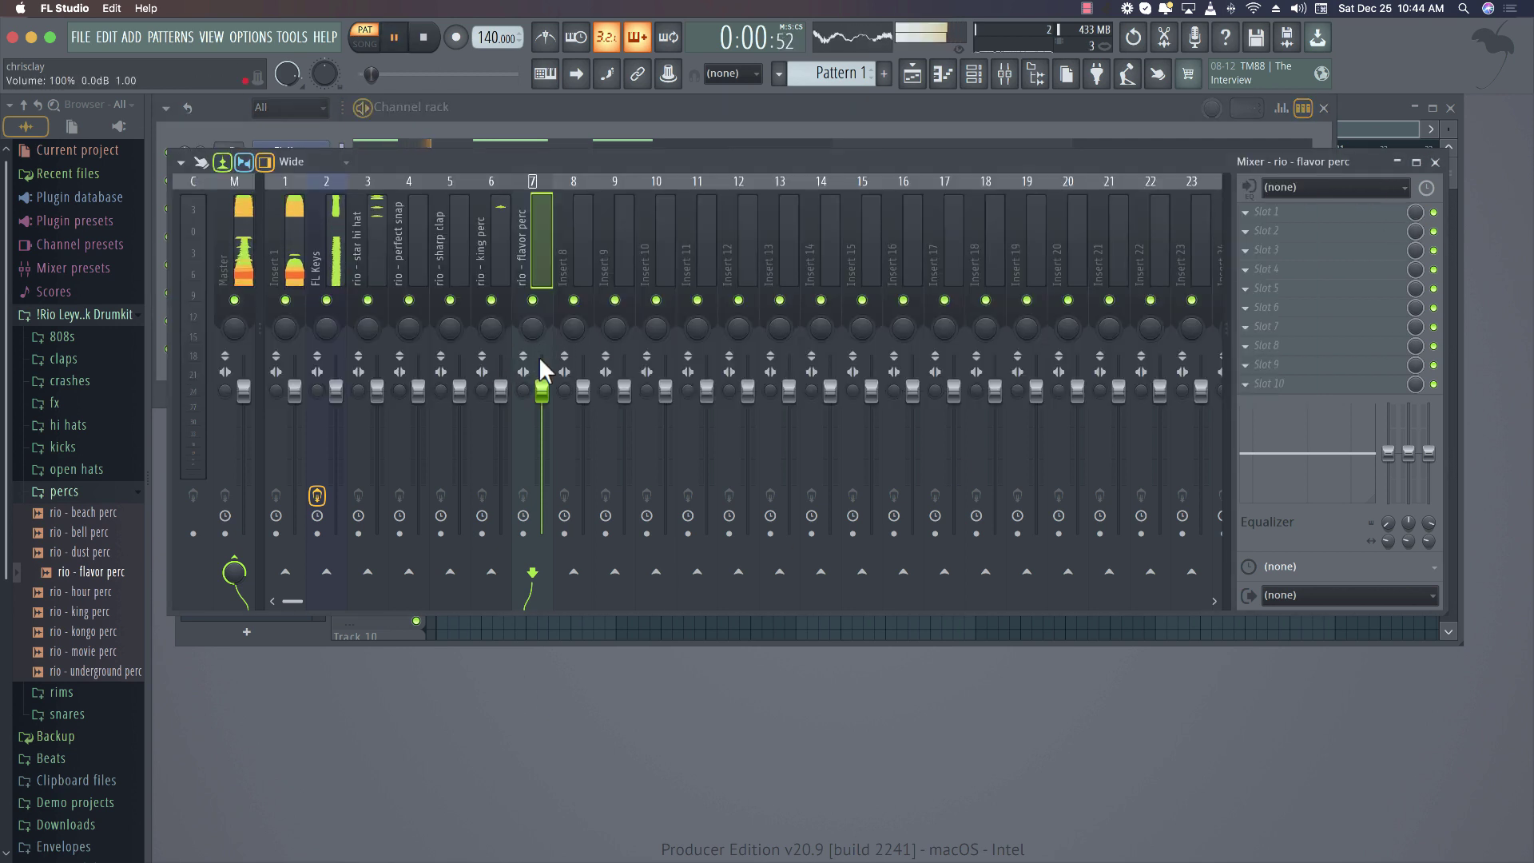
drag(376, 391, 376, 435)
key(space)
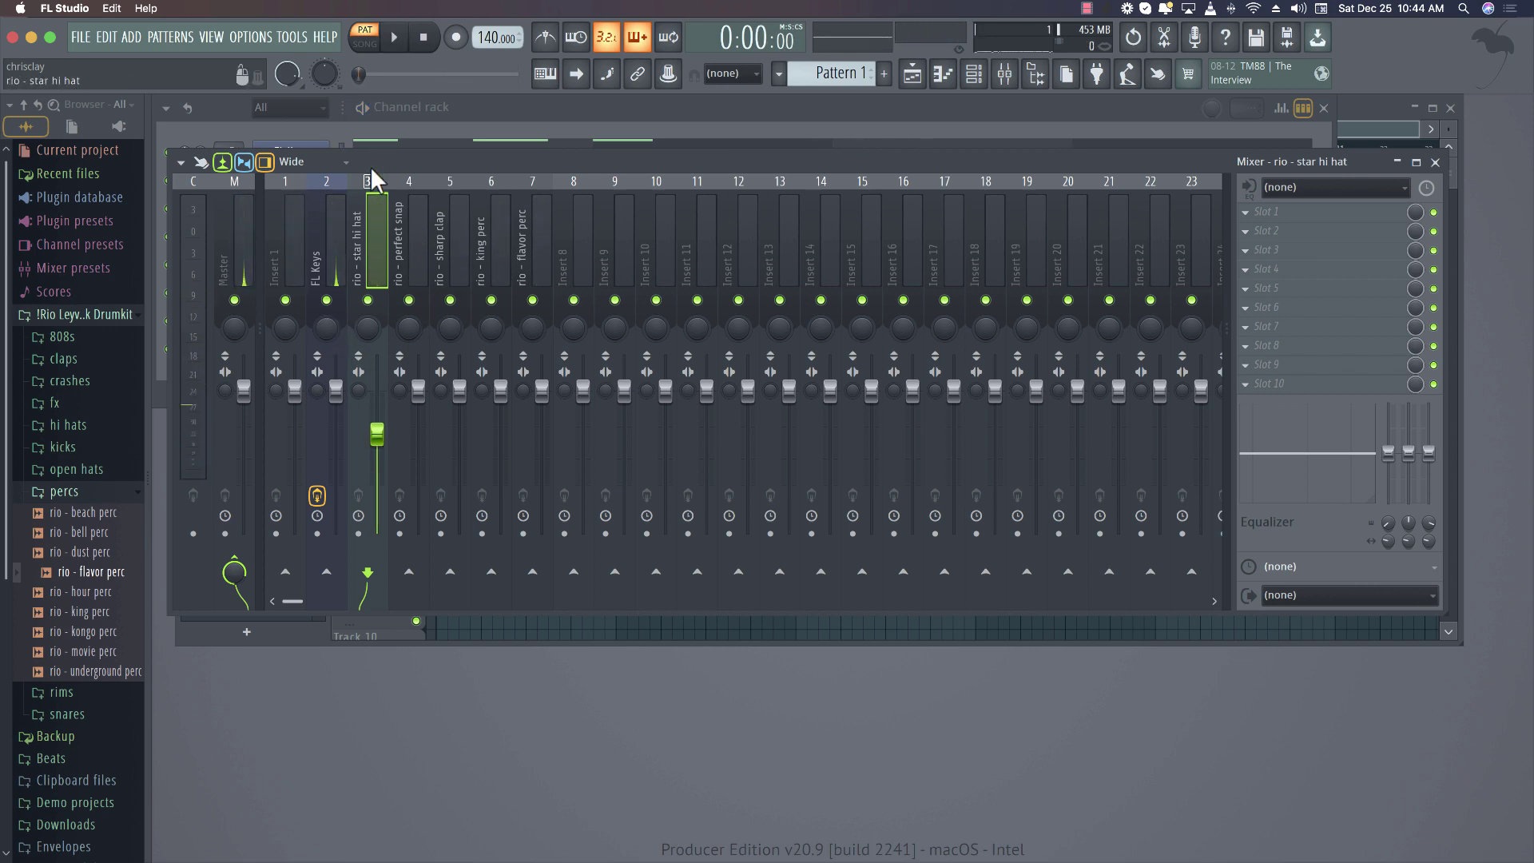
click(432, 115)
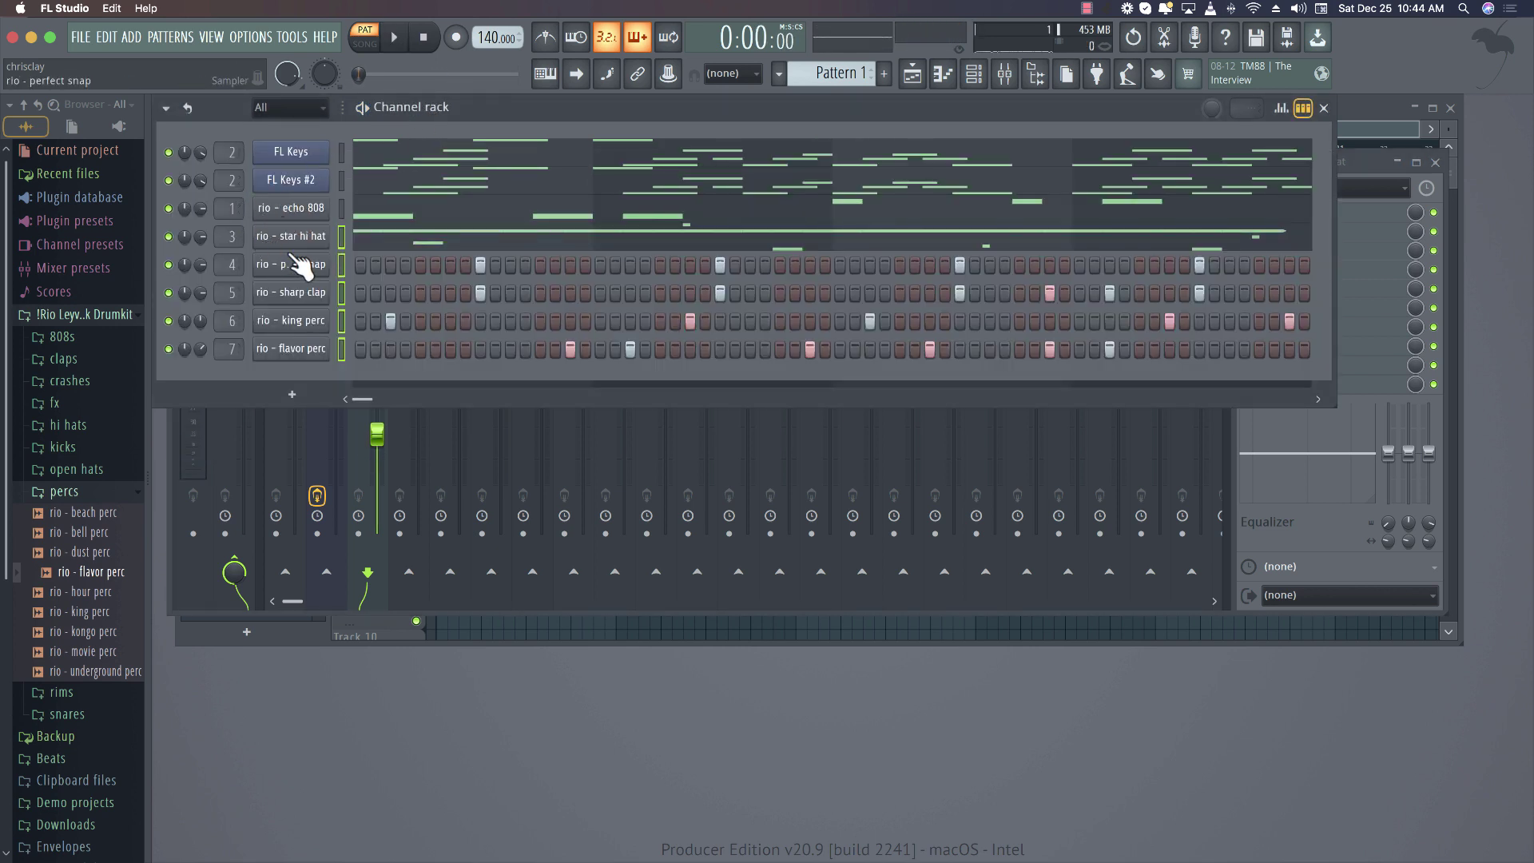
click(377, 438)
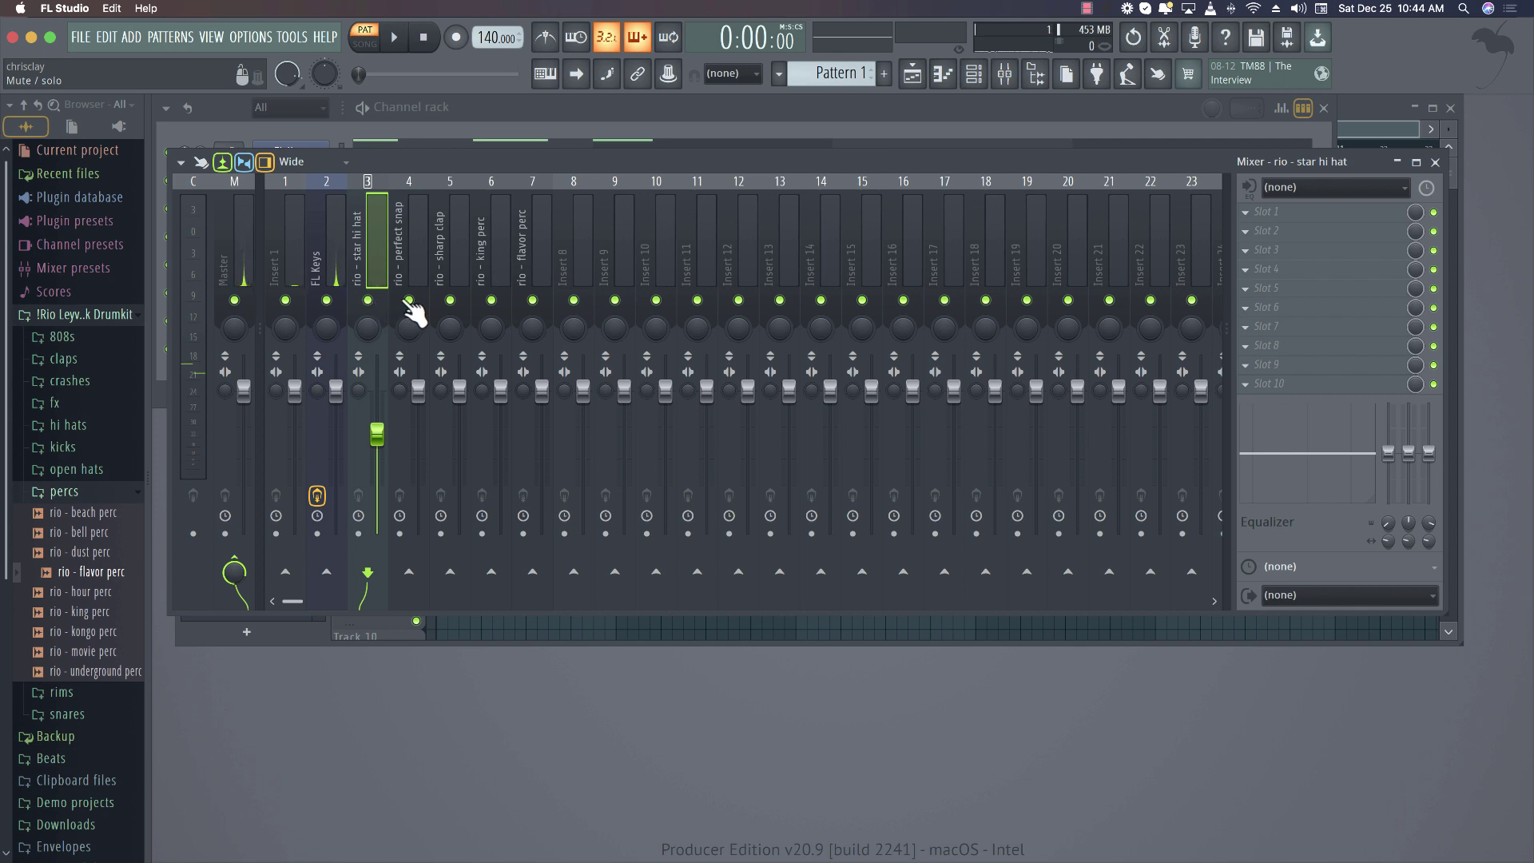
Audition the FL Keys, rio - king perc, rio - sharp clap and rio - perfect snap mixer tracks by soloing and unmuting them
right_click(326, 300)
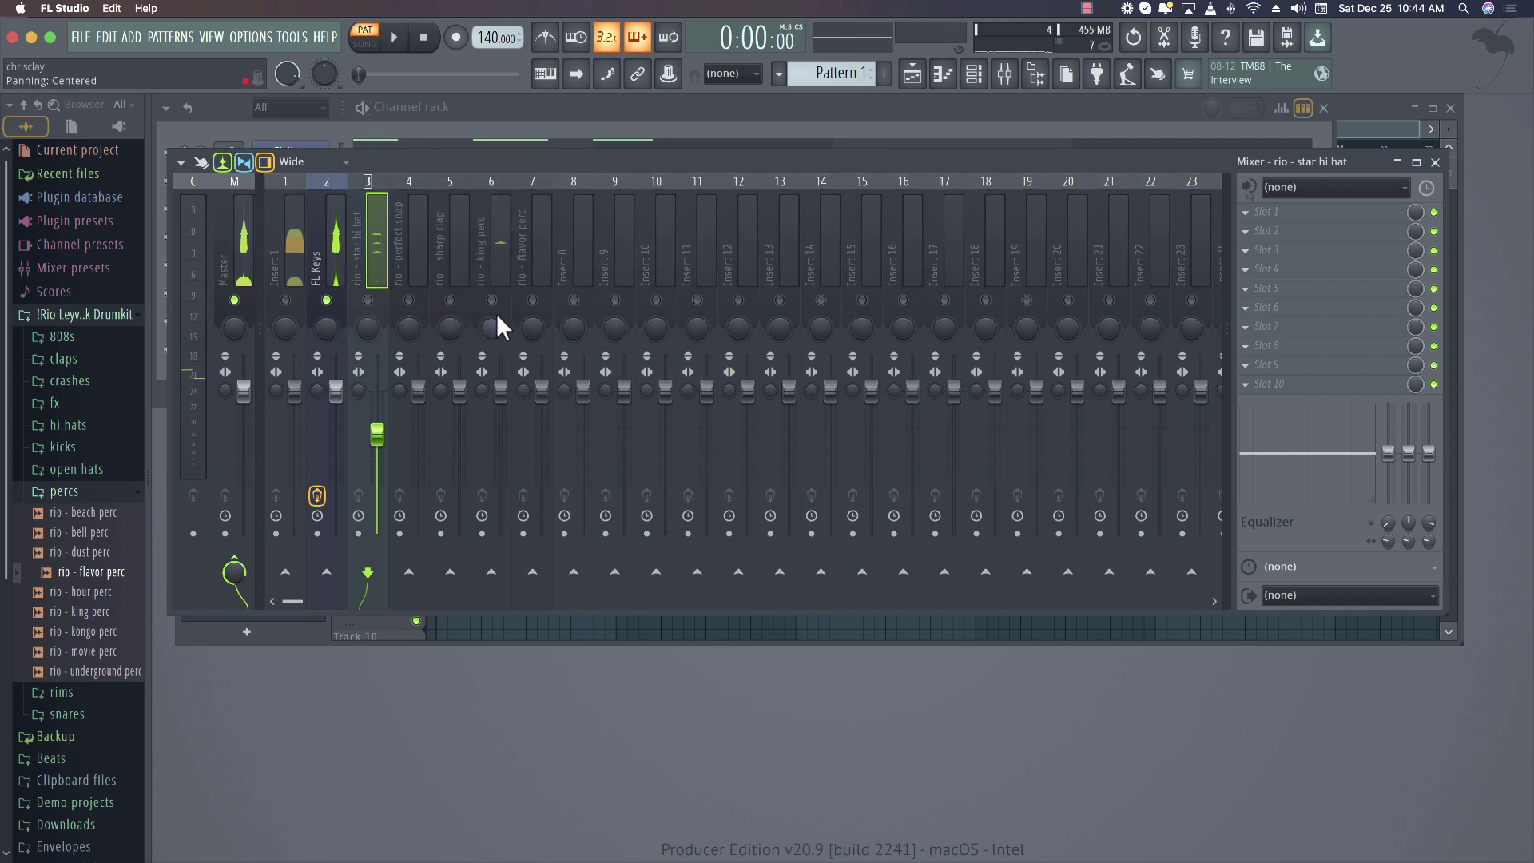
right_click(491, 300)
click(326, 300)
key(space)
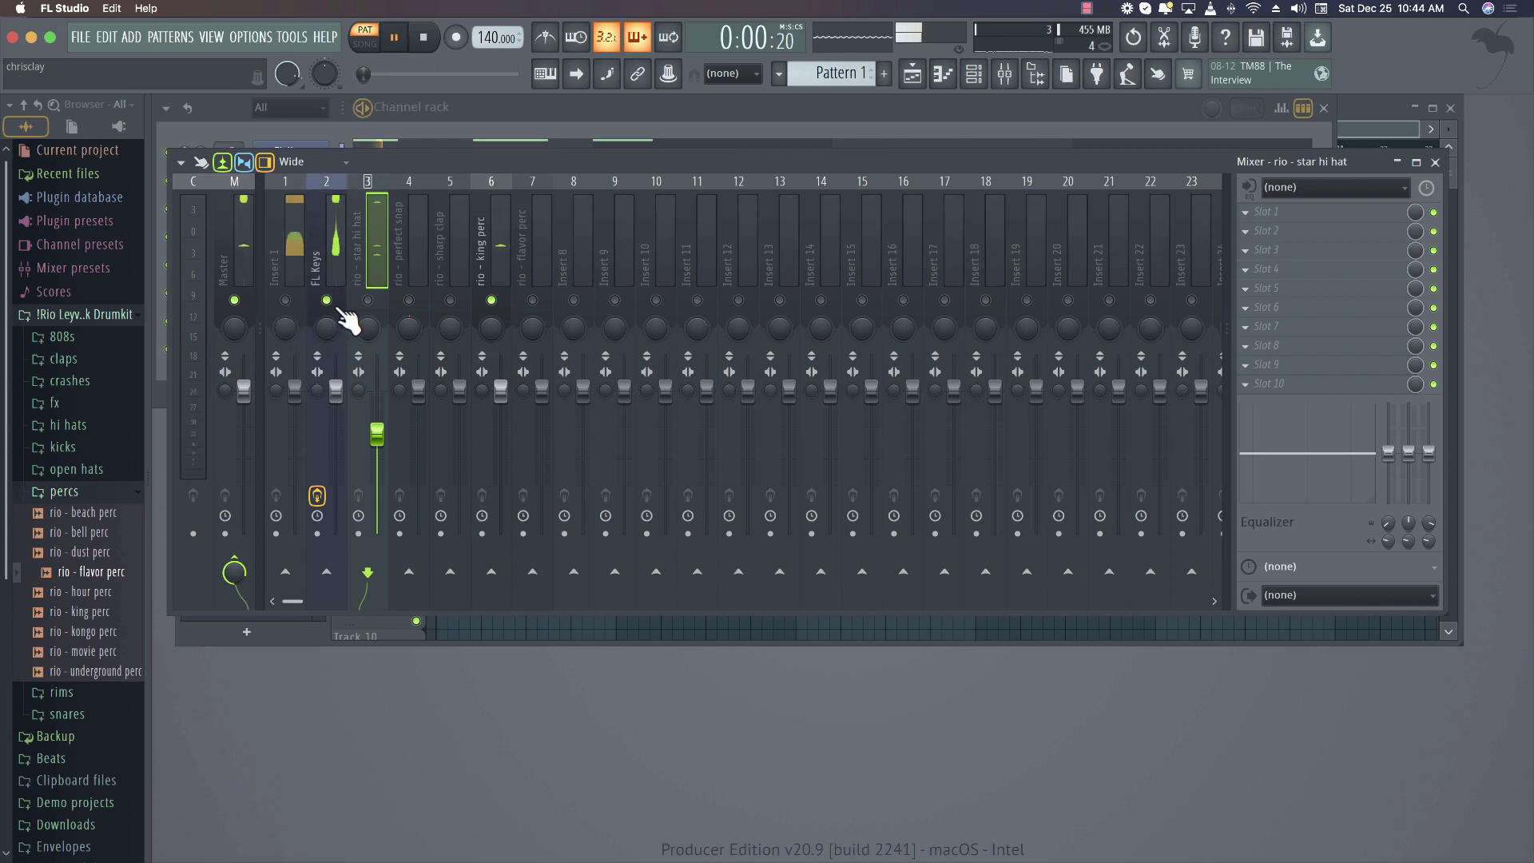
key(space)
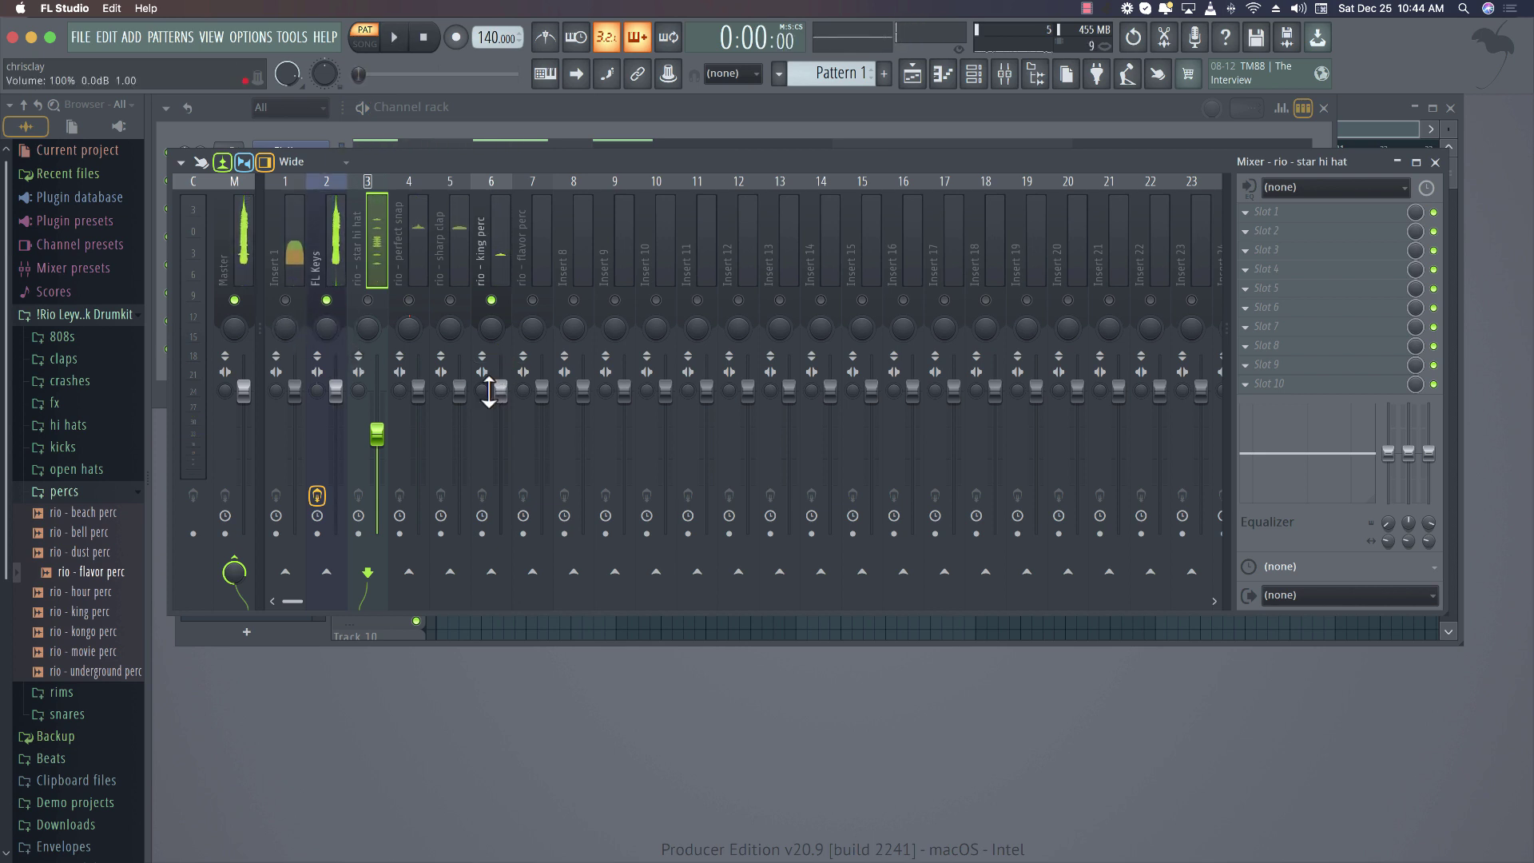
right_click(450, 300)
key(space)
right_click(409, 299)
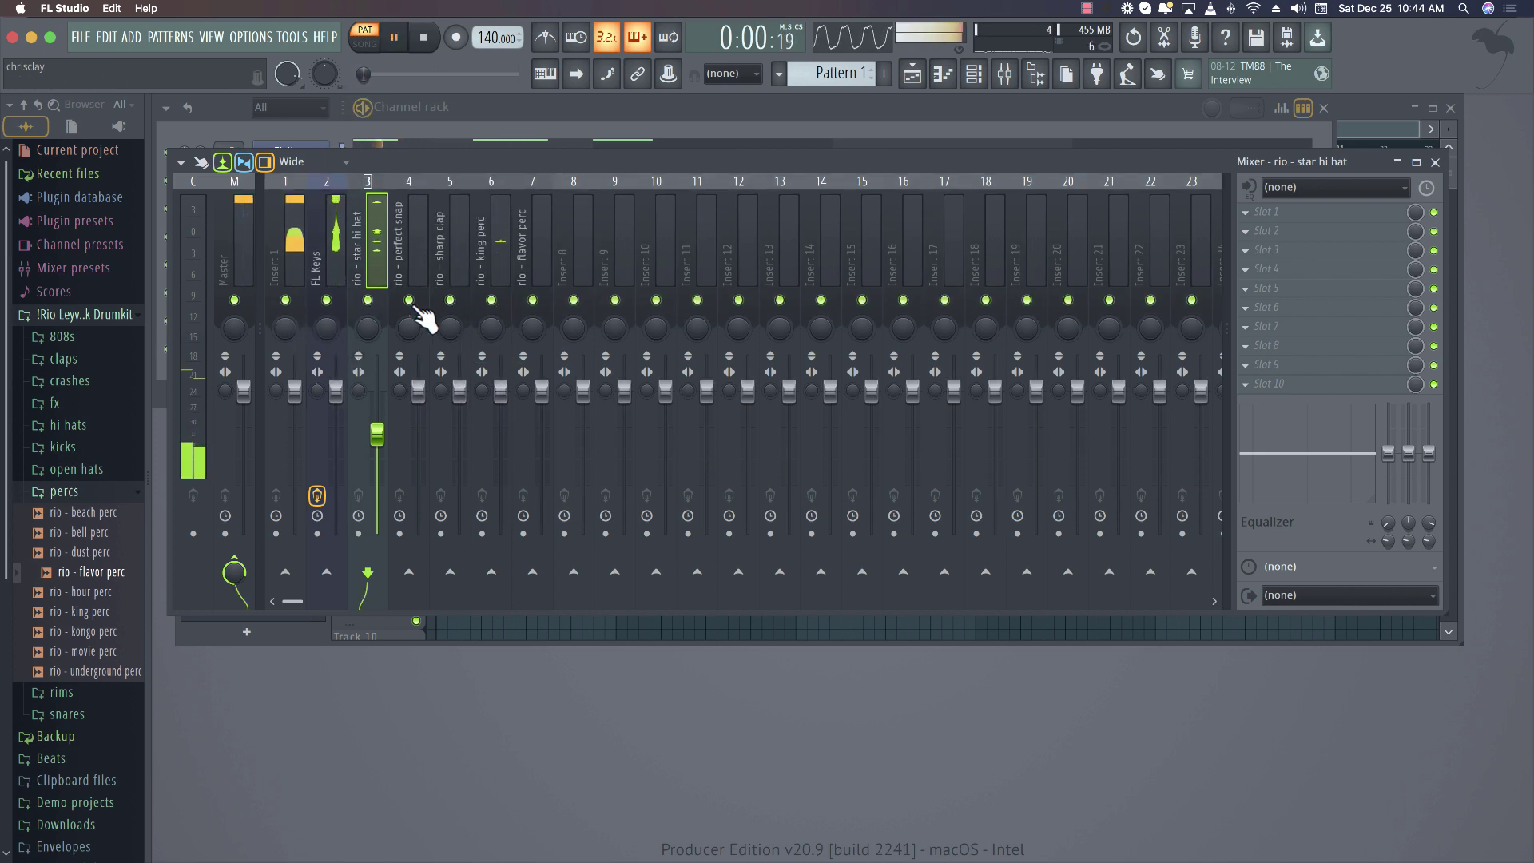
Solo the 808's Insert 1 mixer track and lower its volume fader
right_click(285, 302)
drag(295, 390, 295, 431)
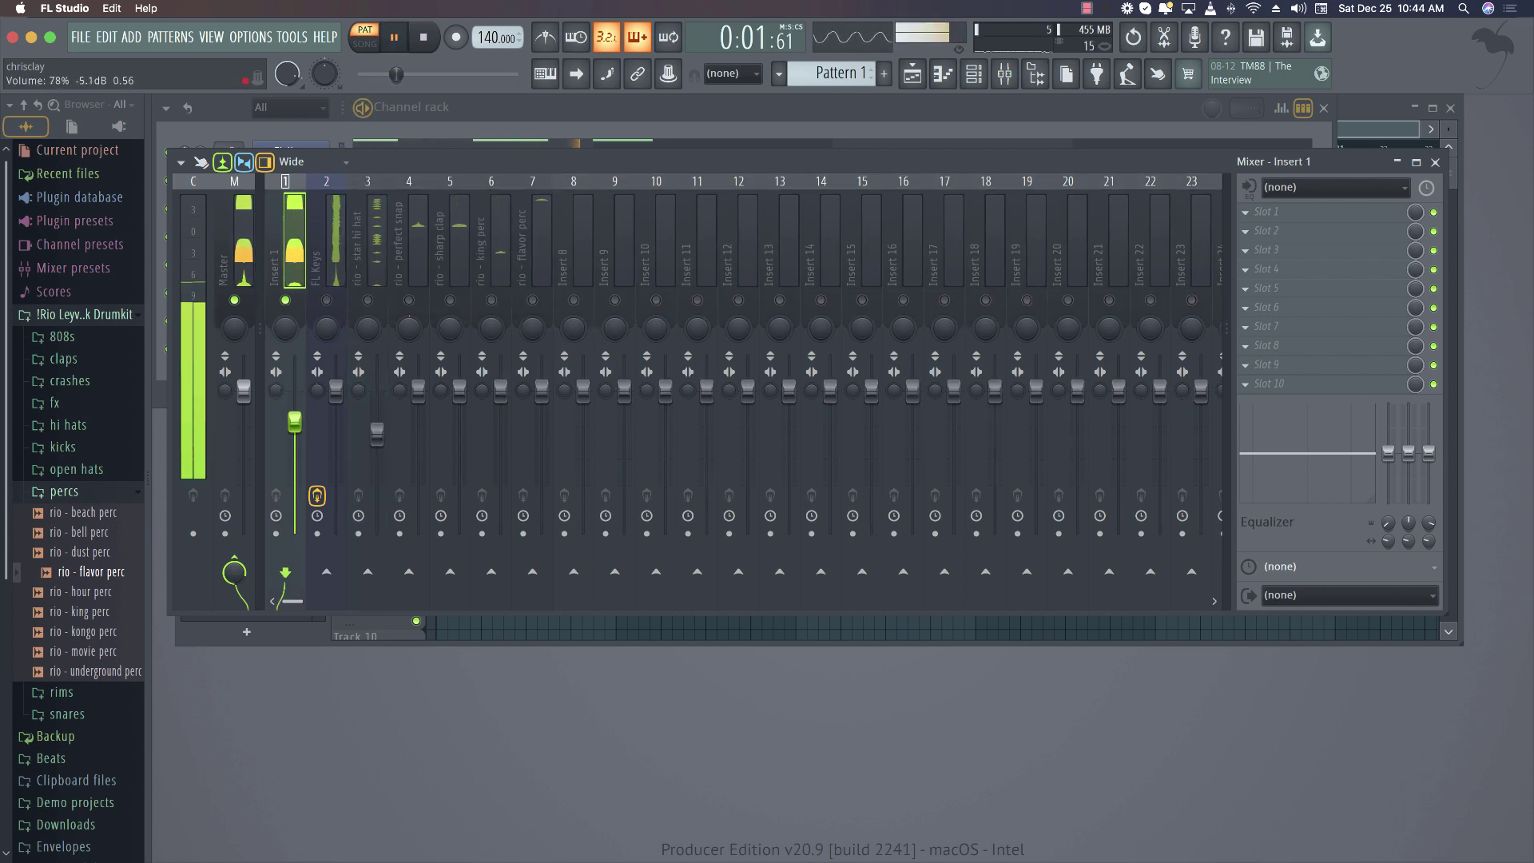
click(327, 300)
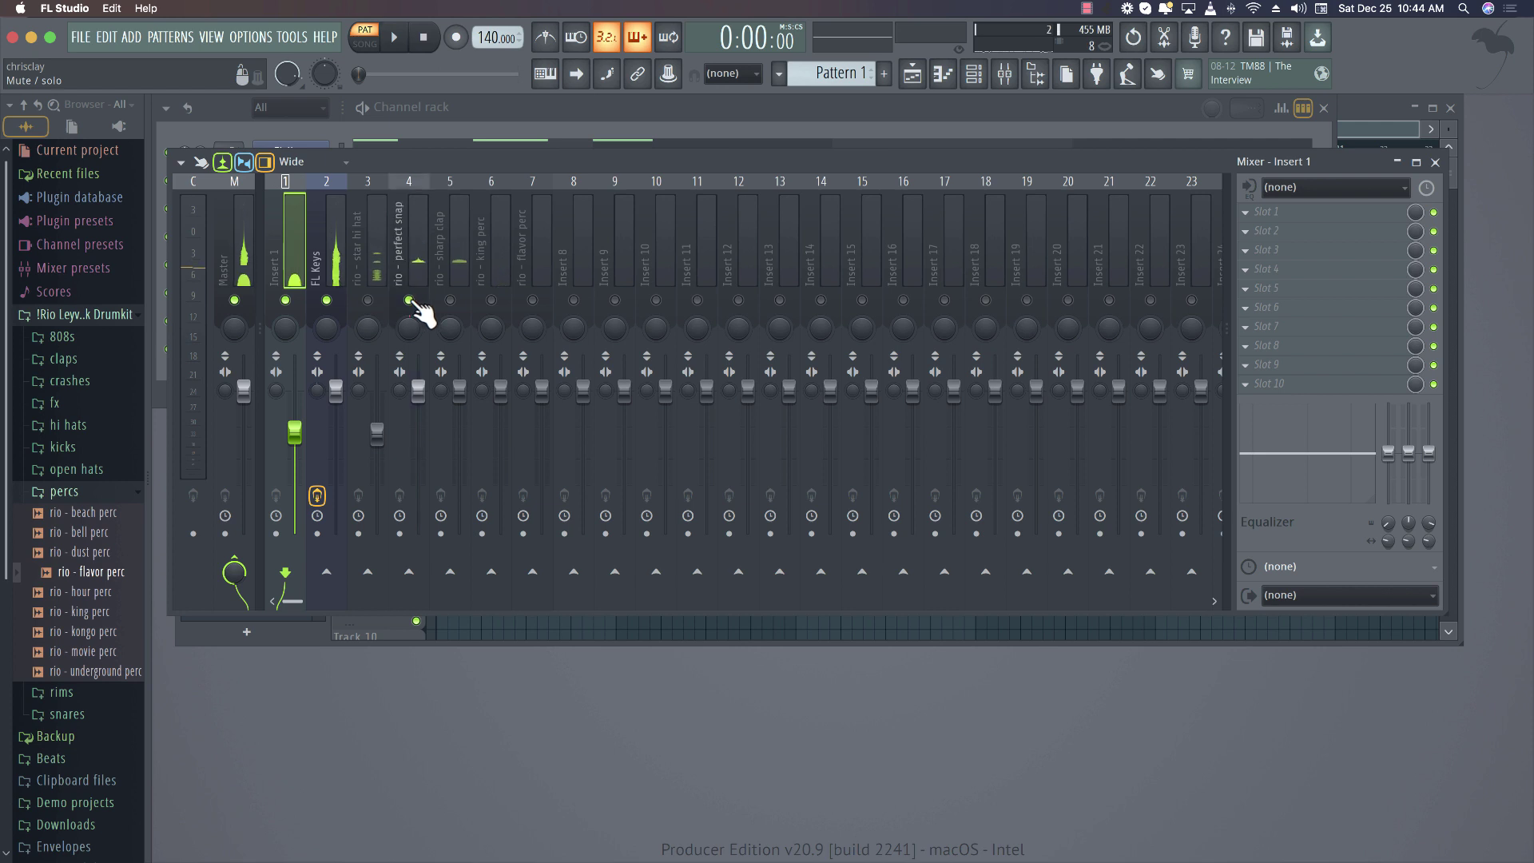
key(space)
right_click(331, 300)
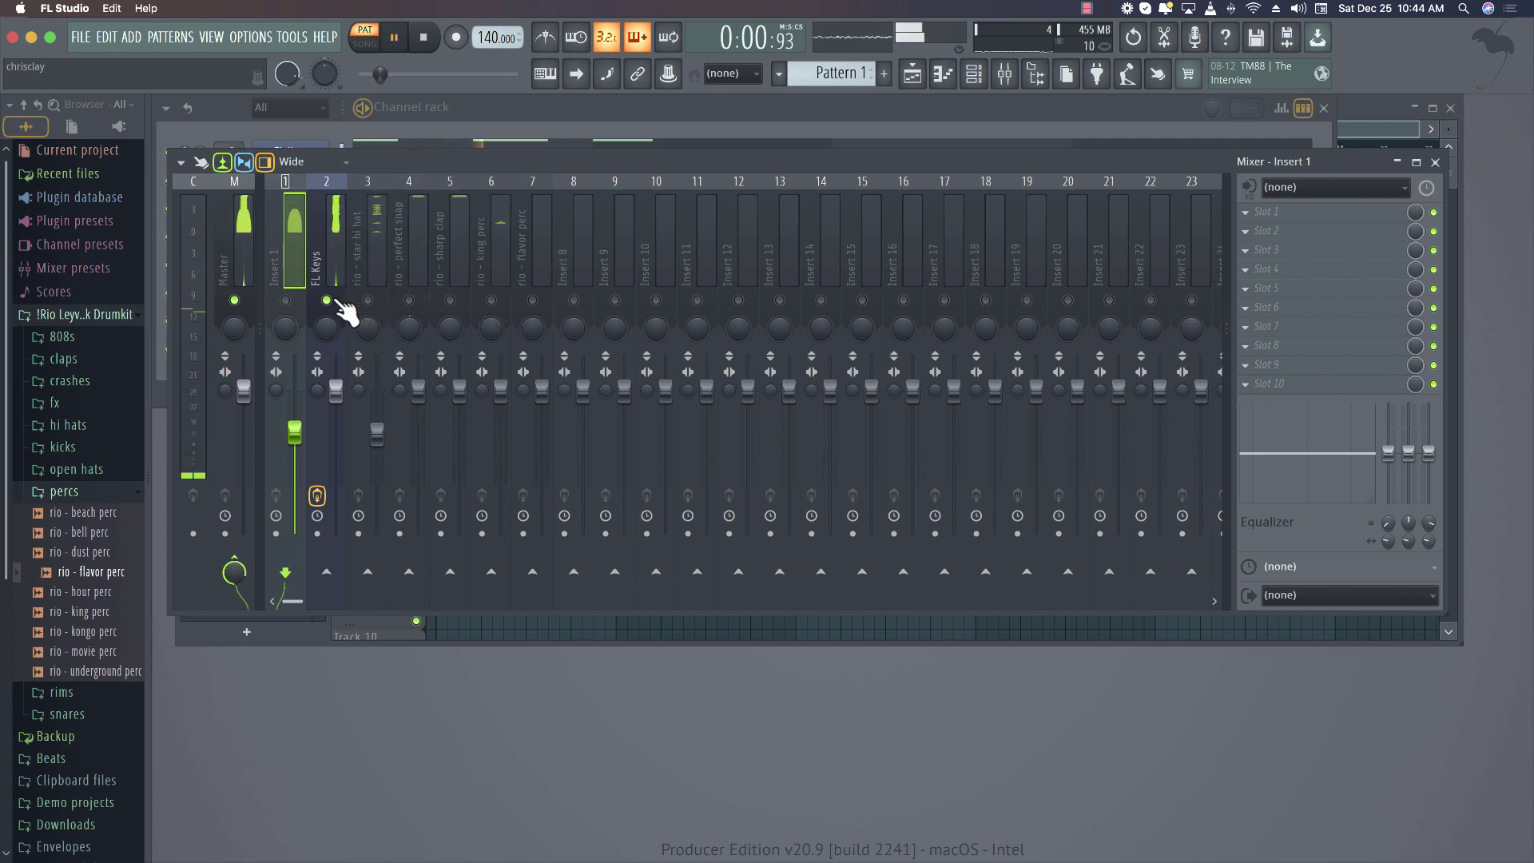
right_click(286, 301)
Unmute the rio - perfect snap and rio - sharp clap mixer tracks and lower both volume faders to similar levels
click(409, 300)
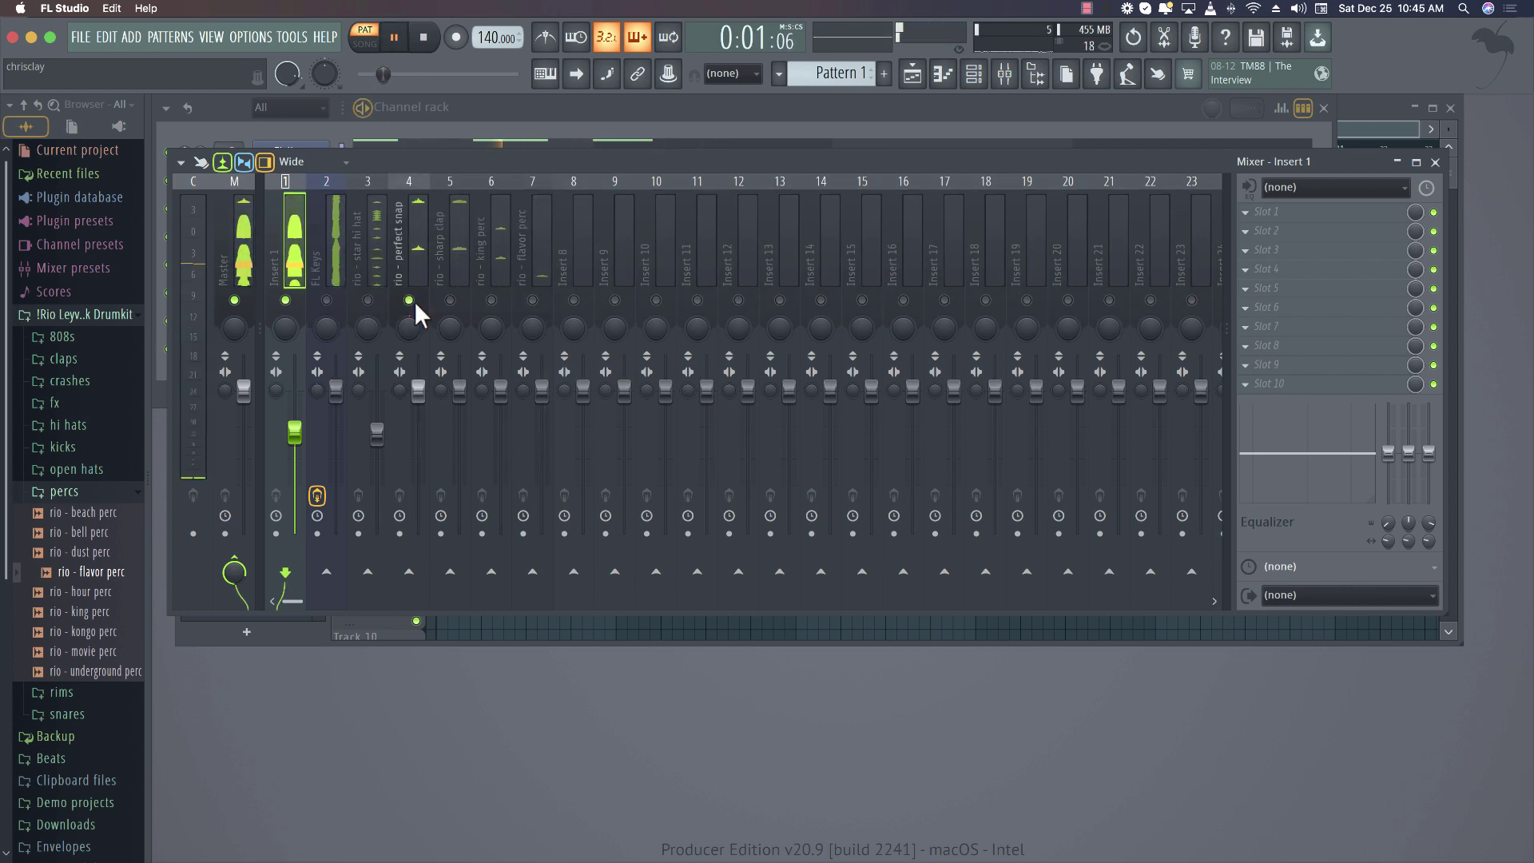
drag(418, 389, 459, 432)
click(449, 300)
Unmute the rio - king perc and rio - flavor perc mixer tracks and lower both volumes, with rio - flavor perc quieter
click(492, 300)
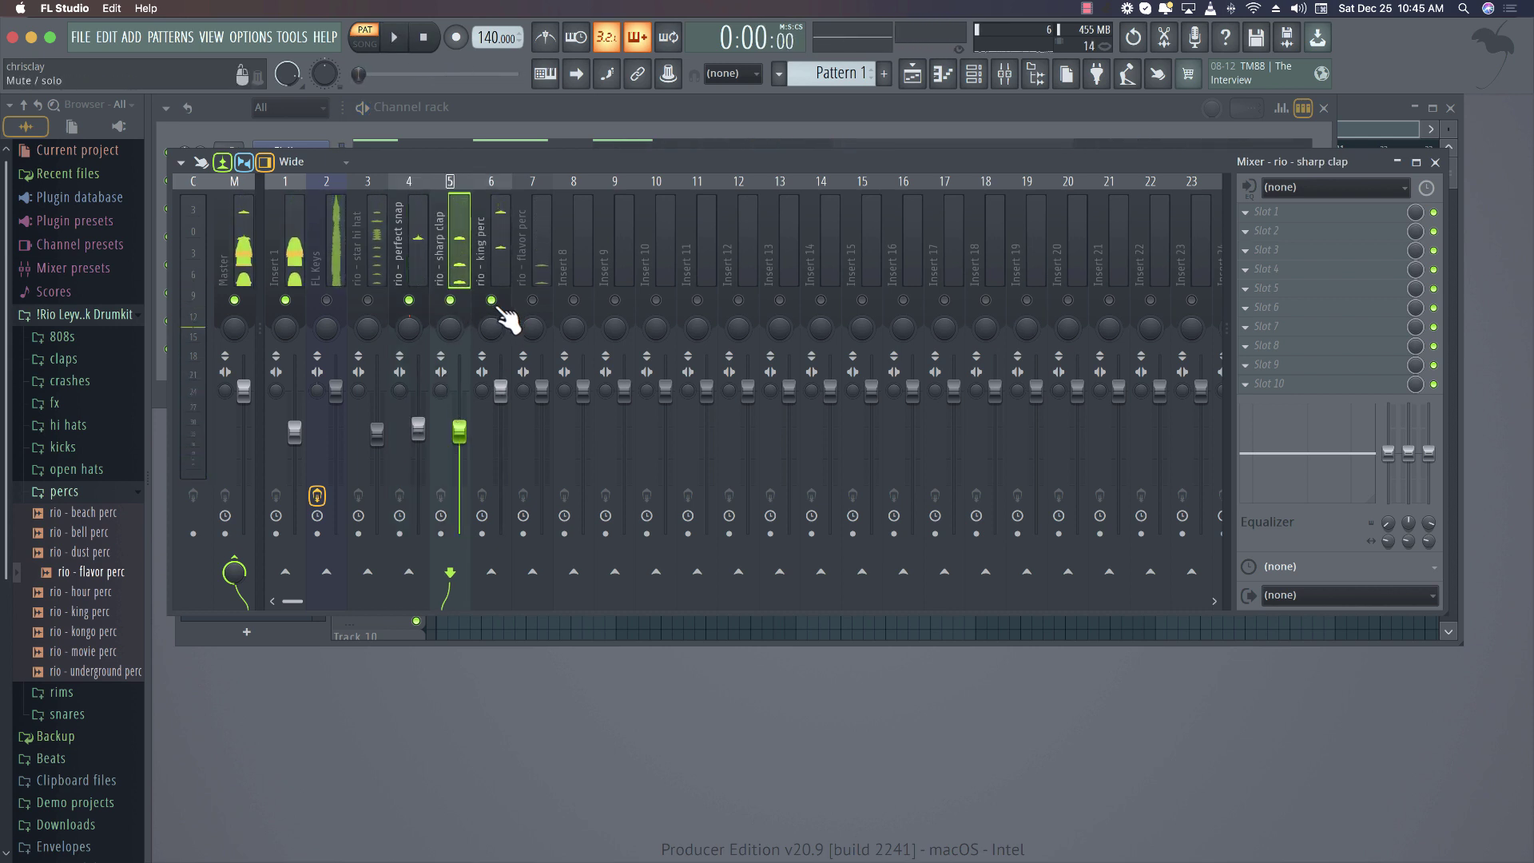
drag(501, 390, 501, 441)
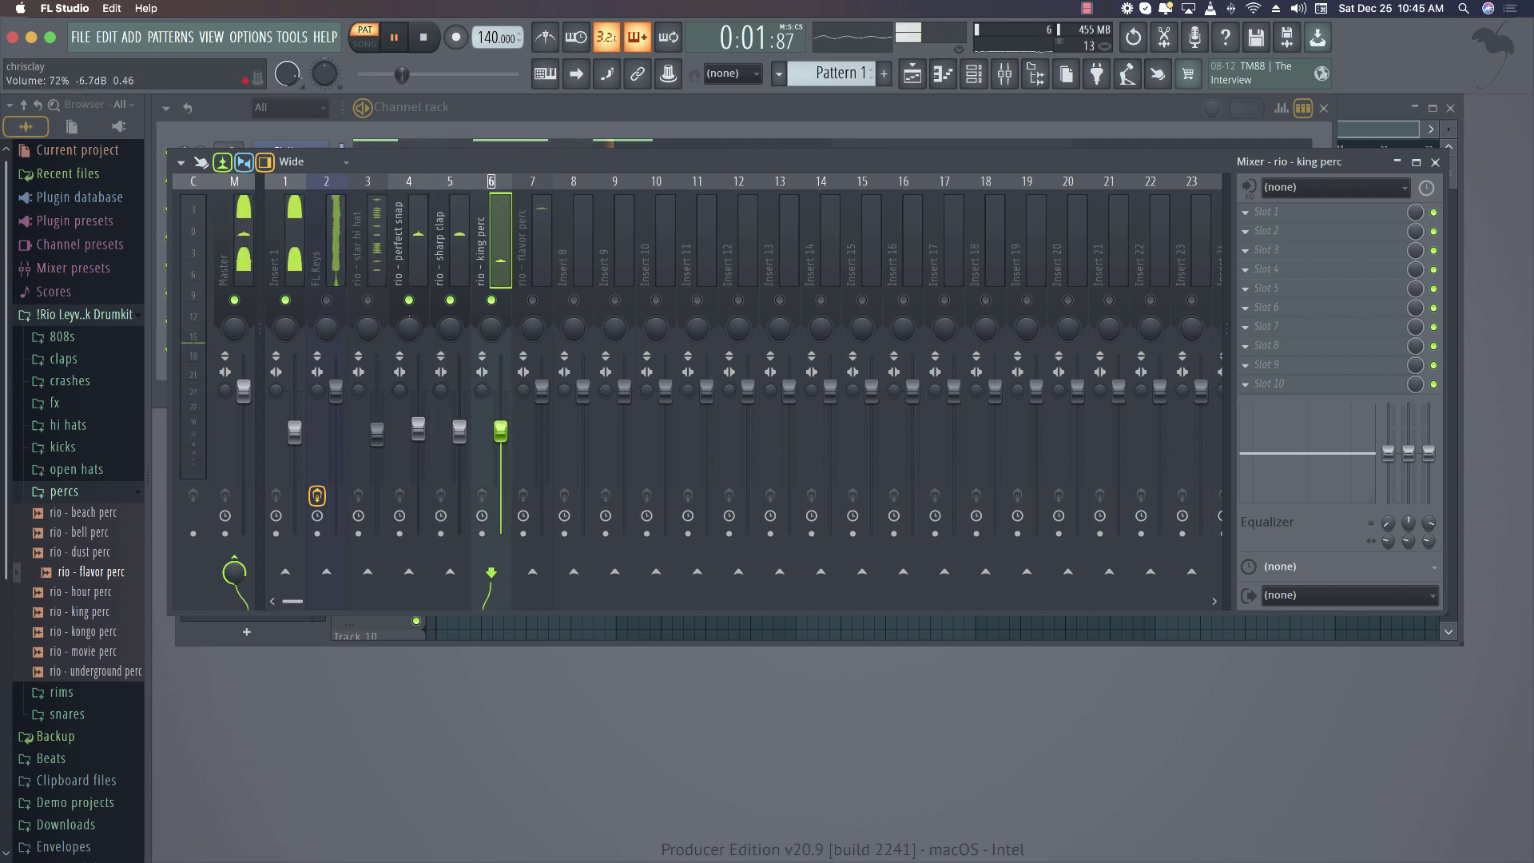
click(532, 300)
drag(552, 391, 551, 457)
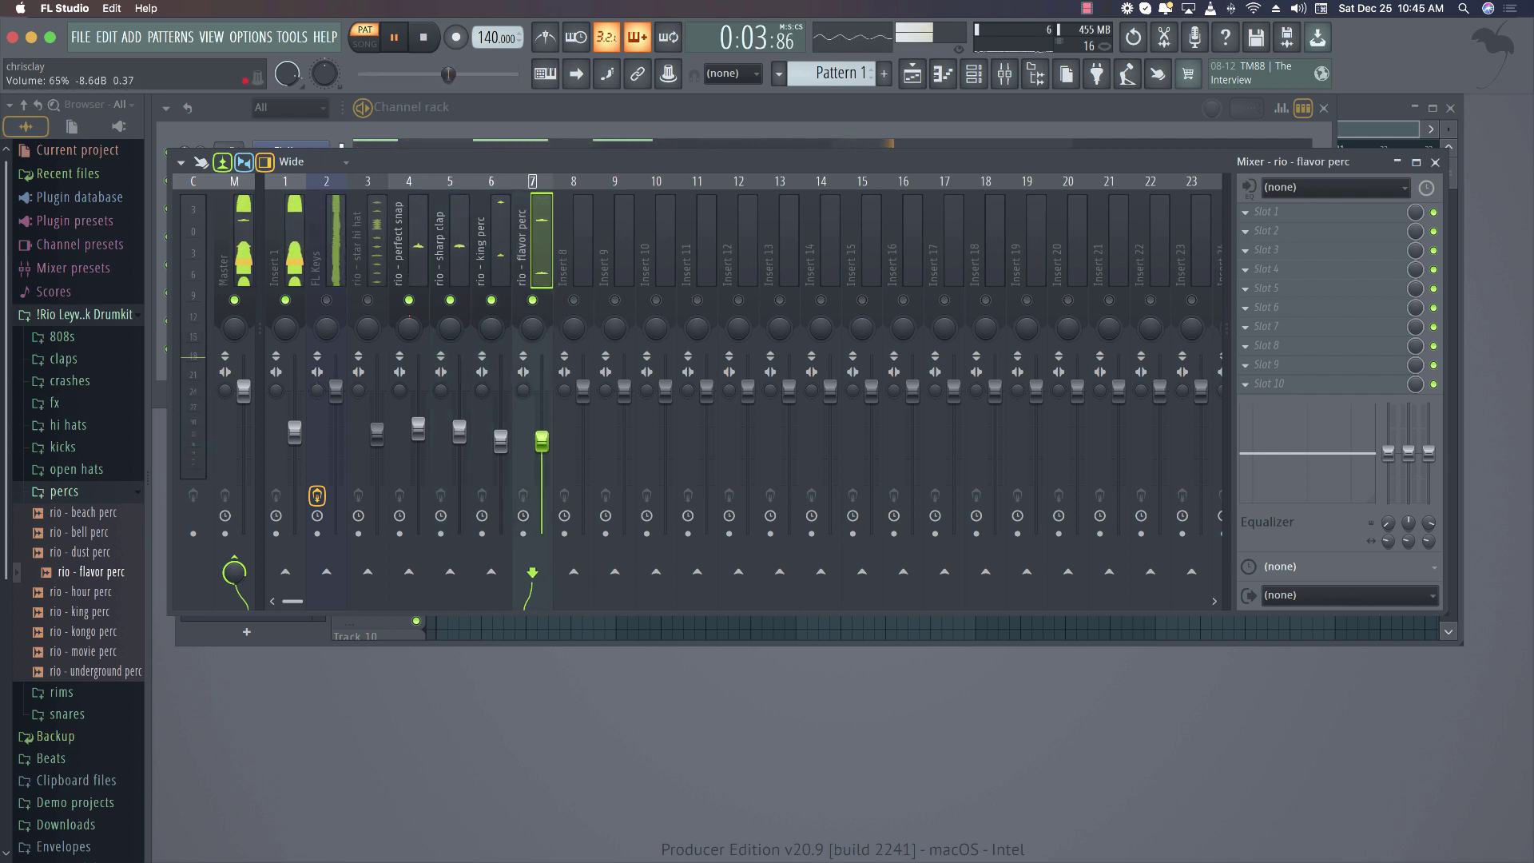
Unmute the rio - star hi hat and FL Keys mixer tracks, lowering the hi hat further and FL Keys to about 62% volume
click(368, 299)
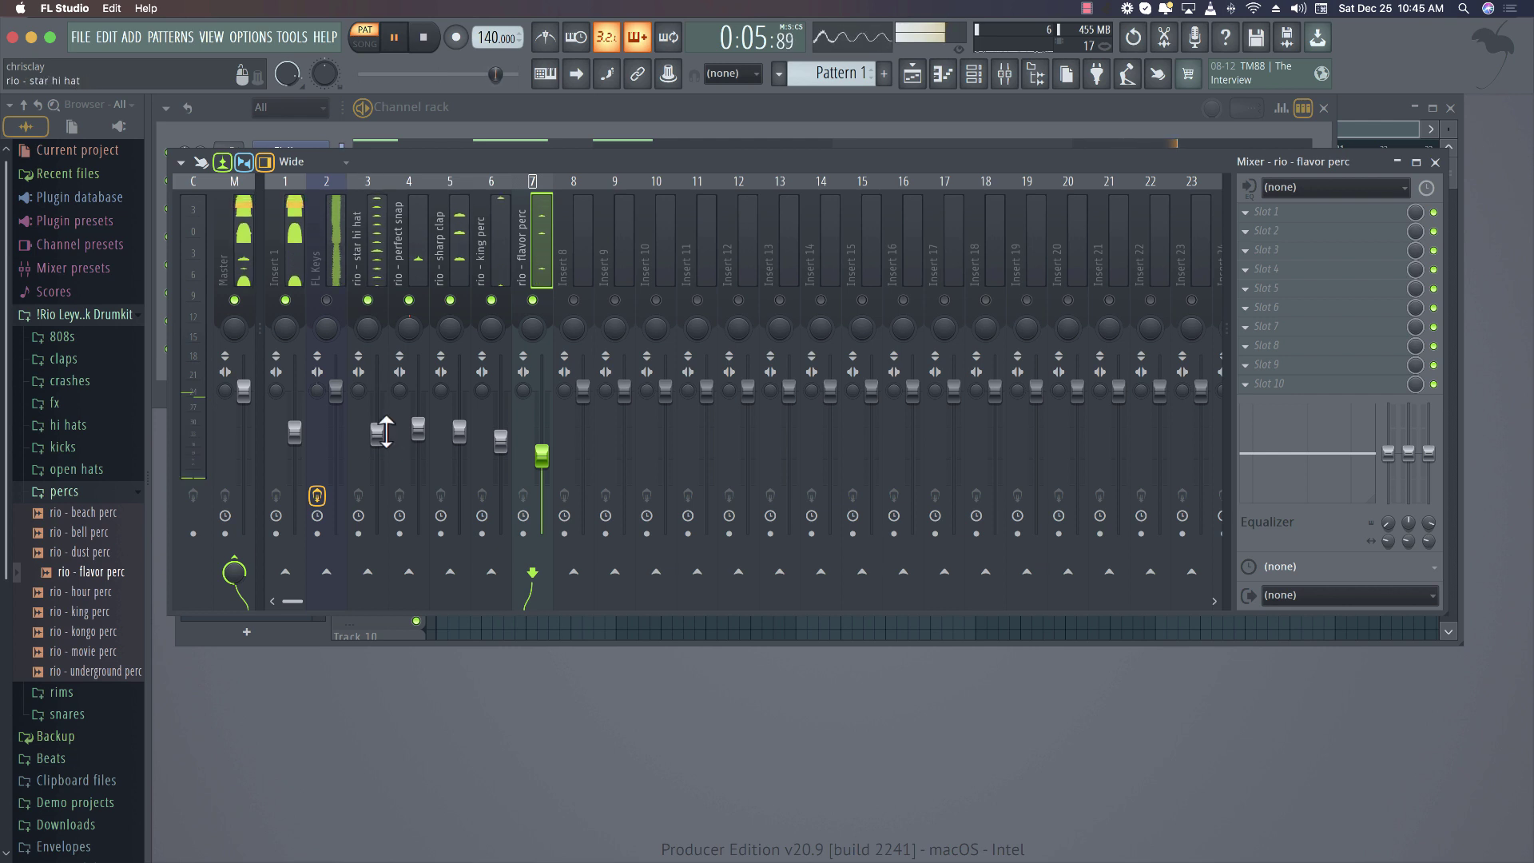
drag(376, 431, 376, 465)
click(326, 300)
click(335, 390)
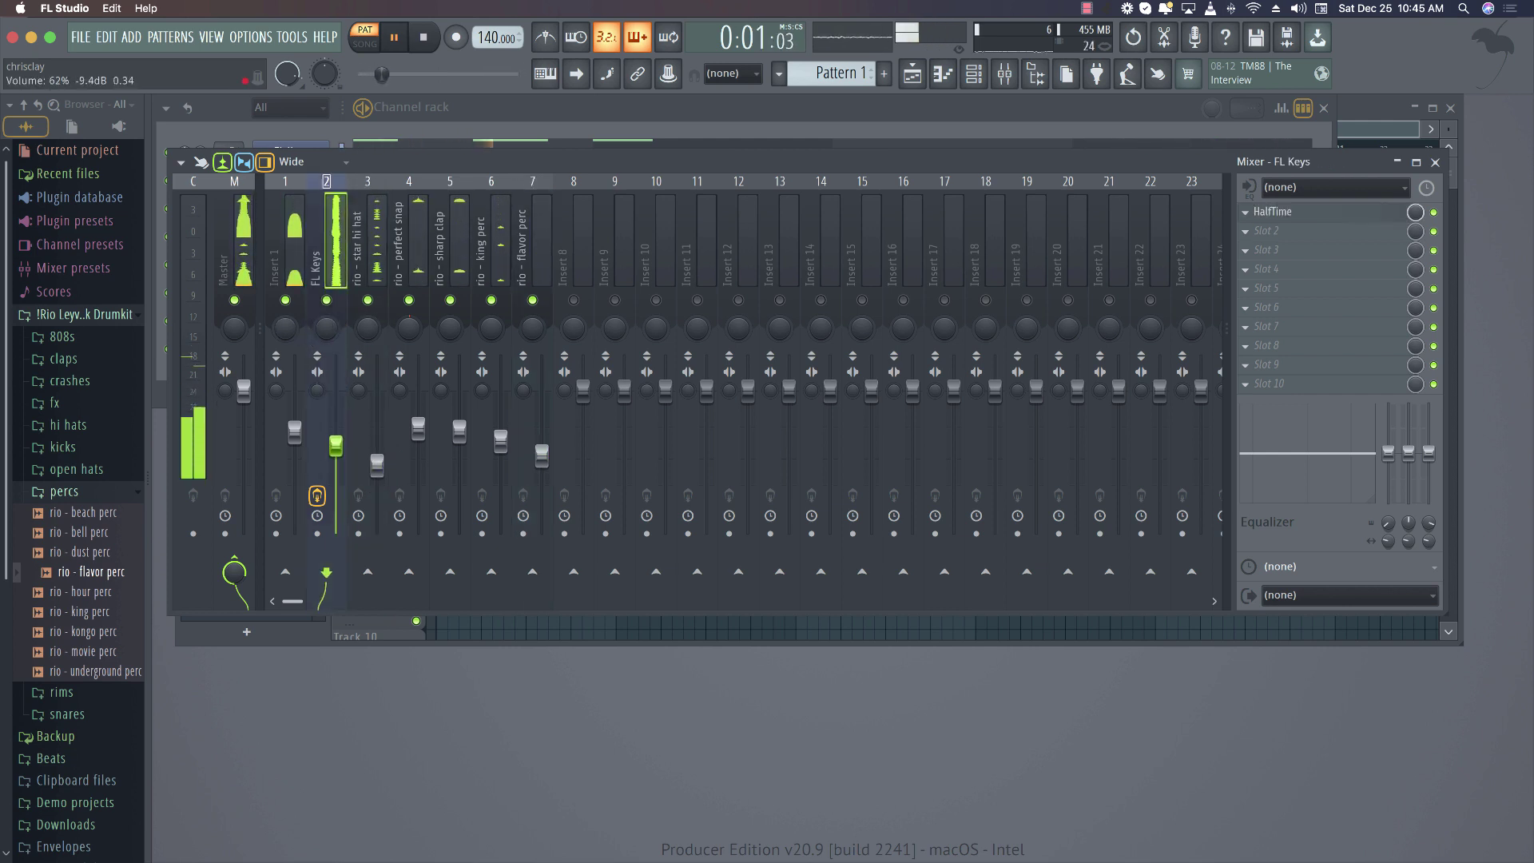
drag(336, 390, 336, 448)
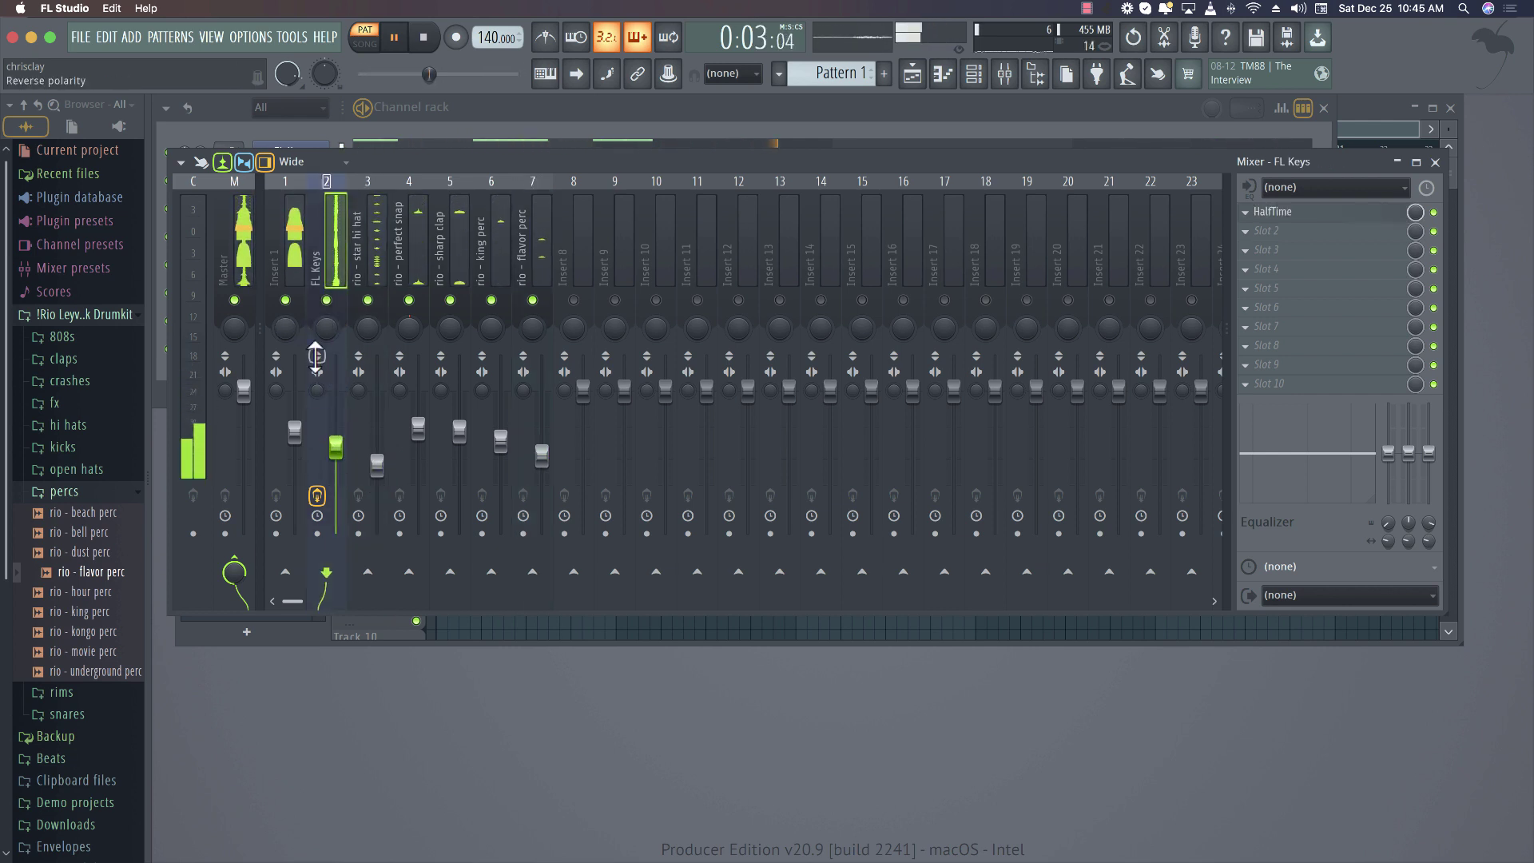
Raise the rio - flavor perc mixer track's volume slightly and select the Master track
drag(532, 457, 532, 450)
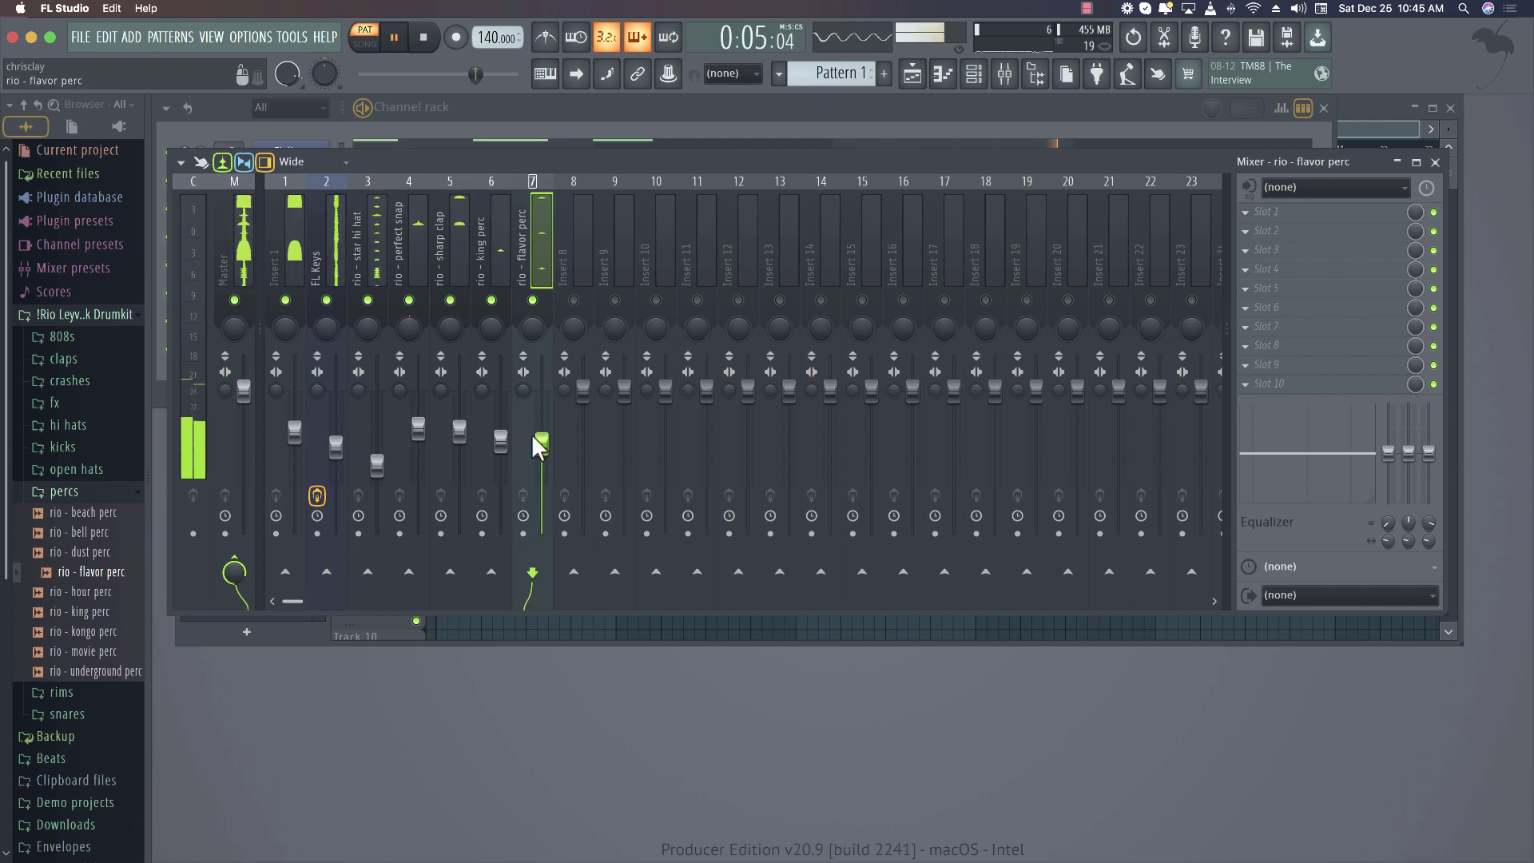
click(227, 238)
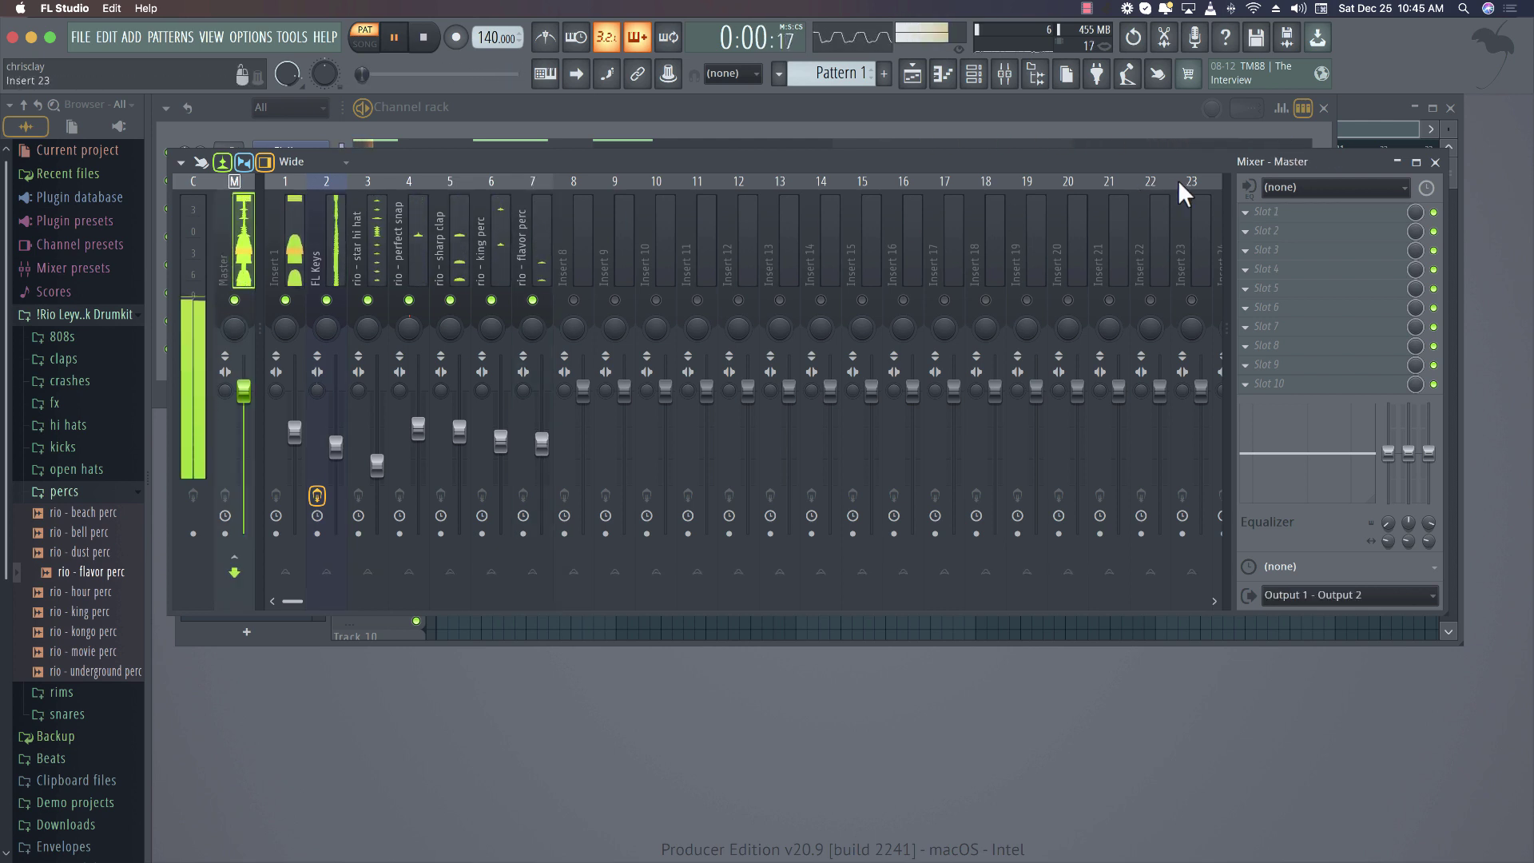
Add Fruity Multiband Compressor to the first effect slot of the Master track
click(1262, 211)
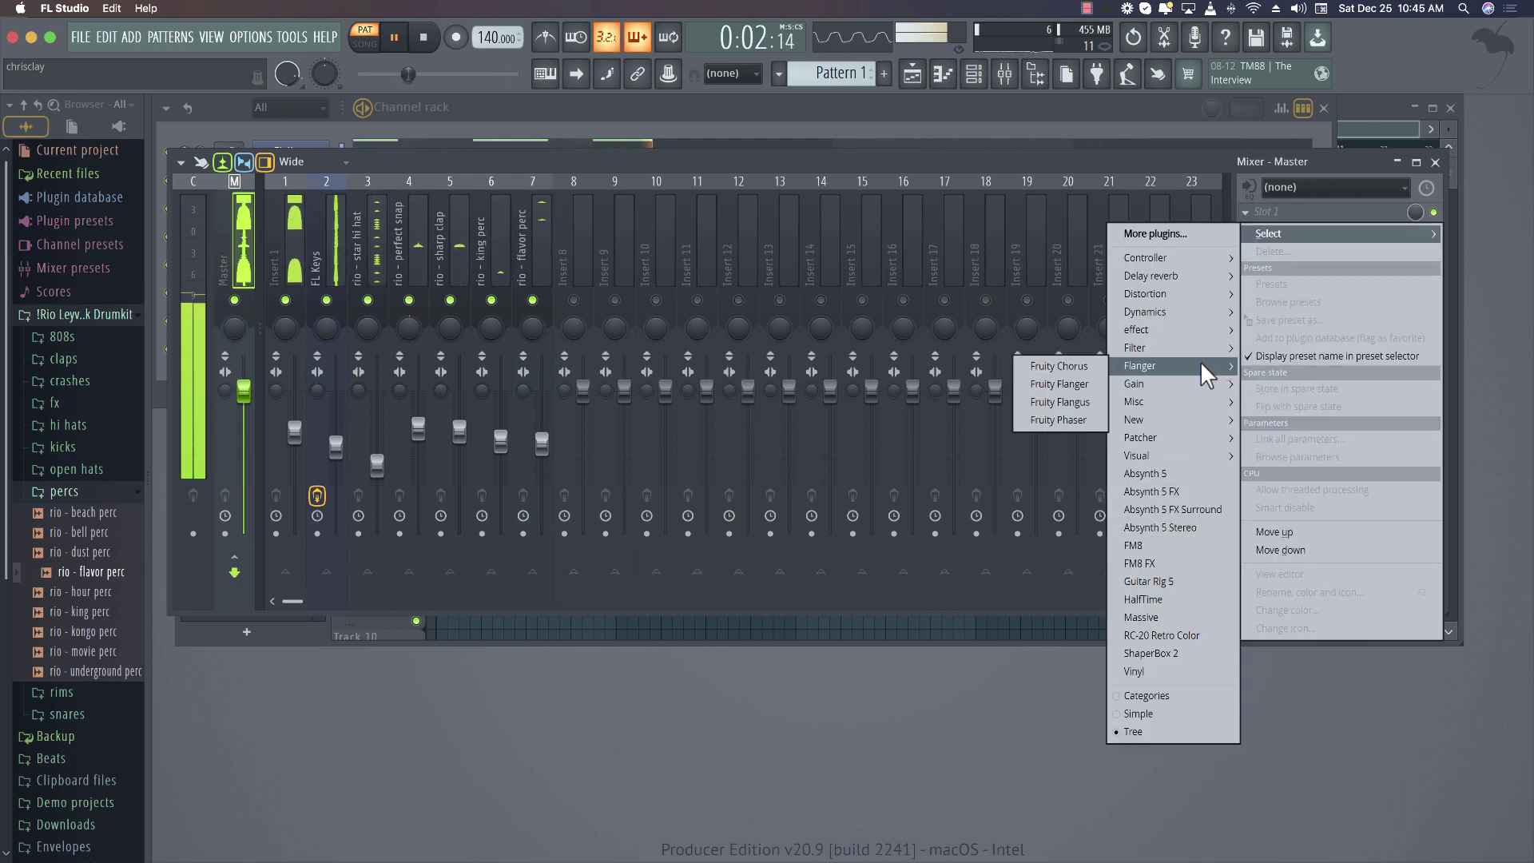
mouse_move(1187, 310)
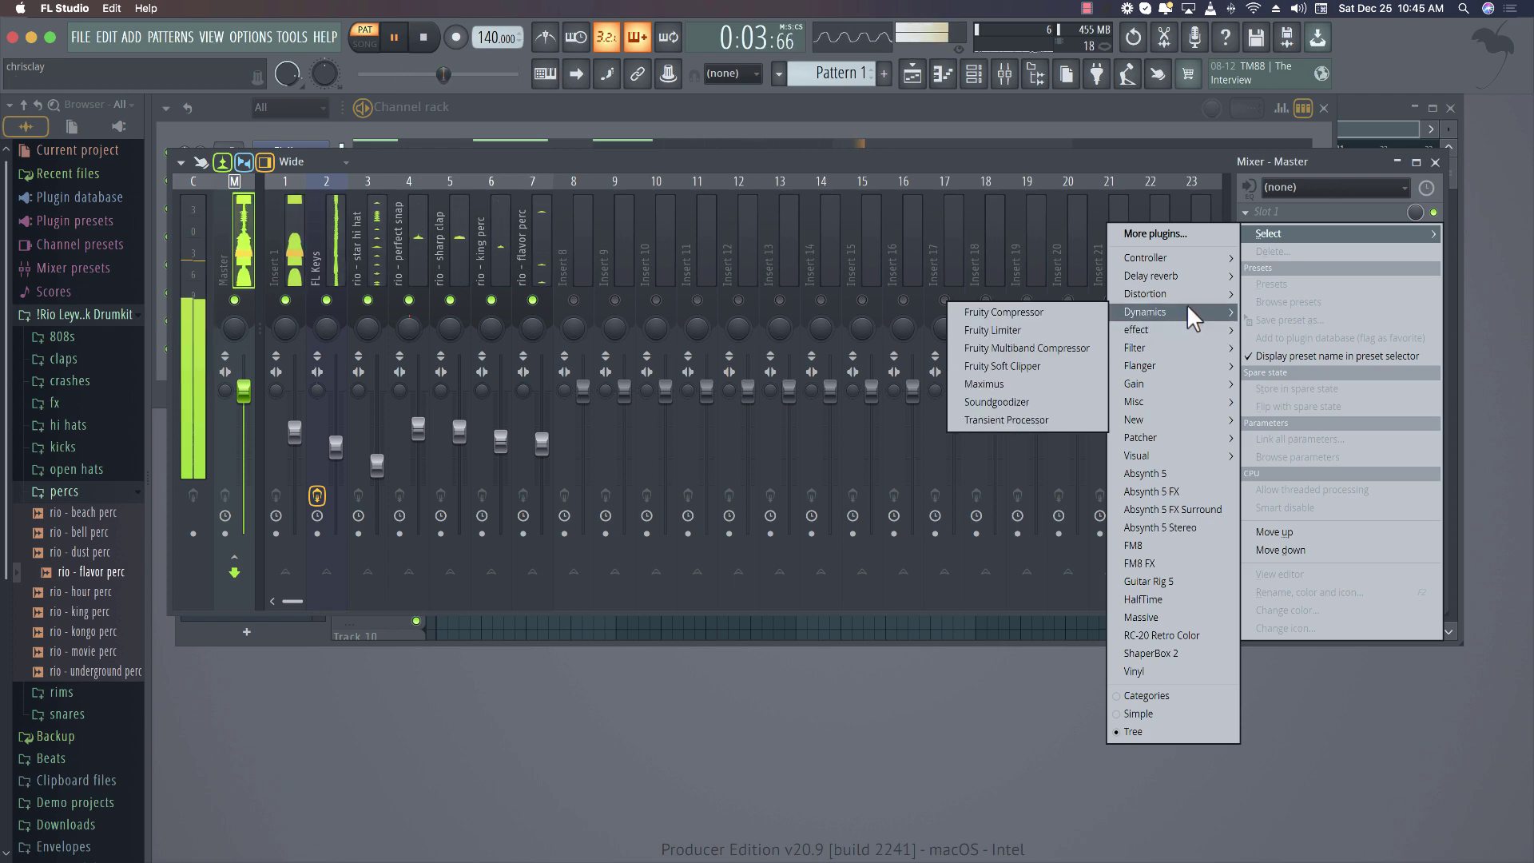
click(1071, 348)
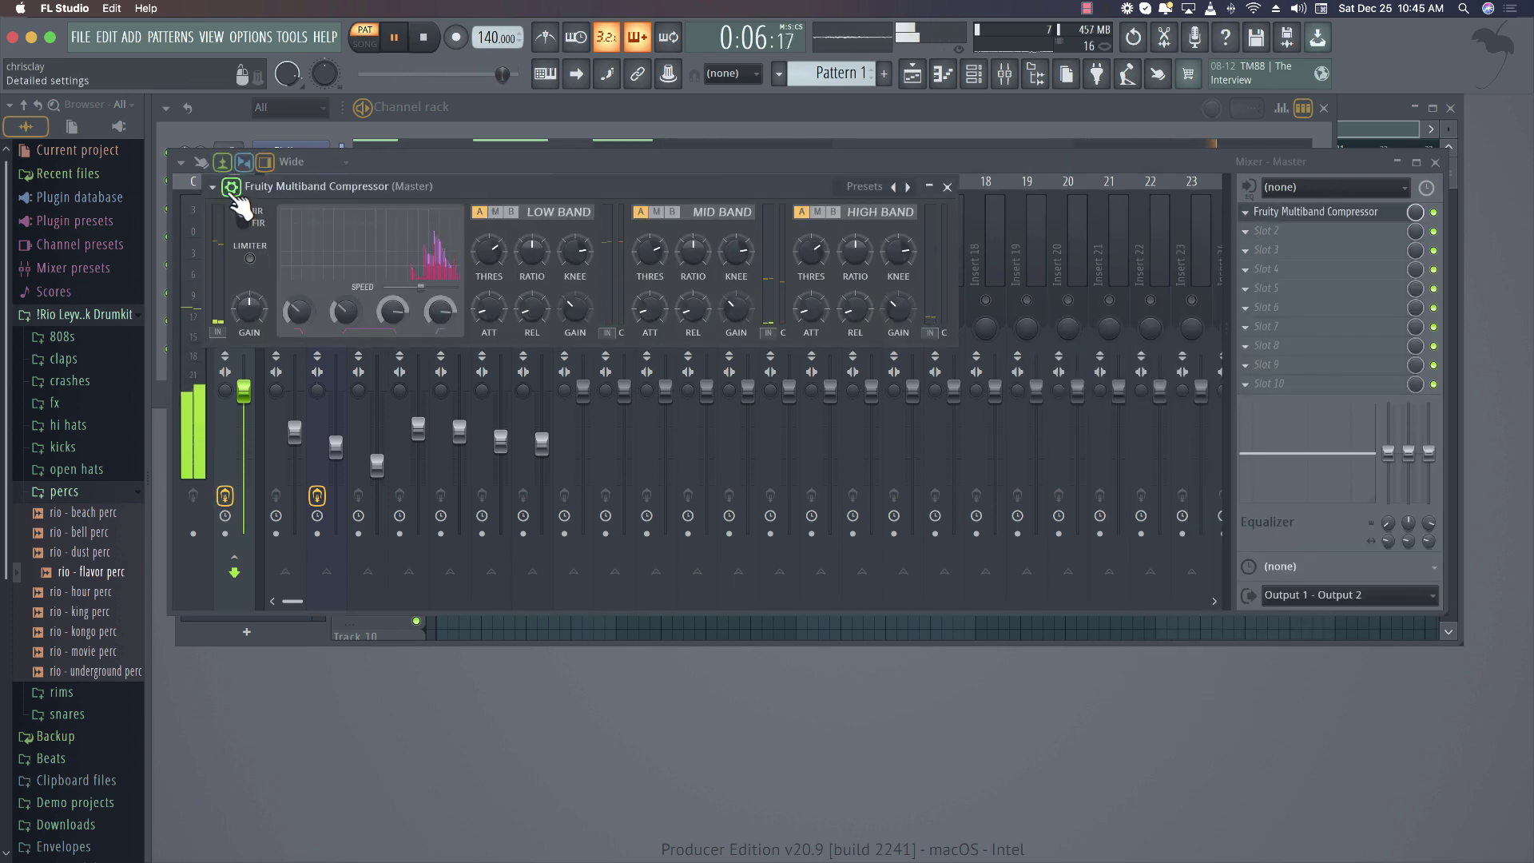
Load the compressor's Mastering 2.4dB preset and close the compressor and mixer windows
click(212, 187)
mouse_move(291, 264)
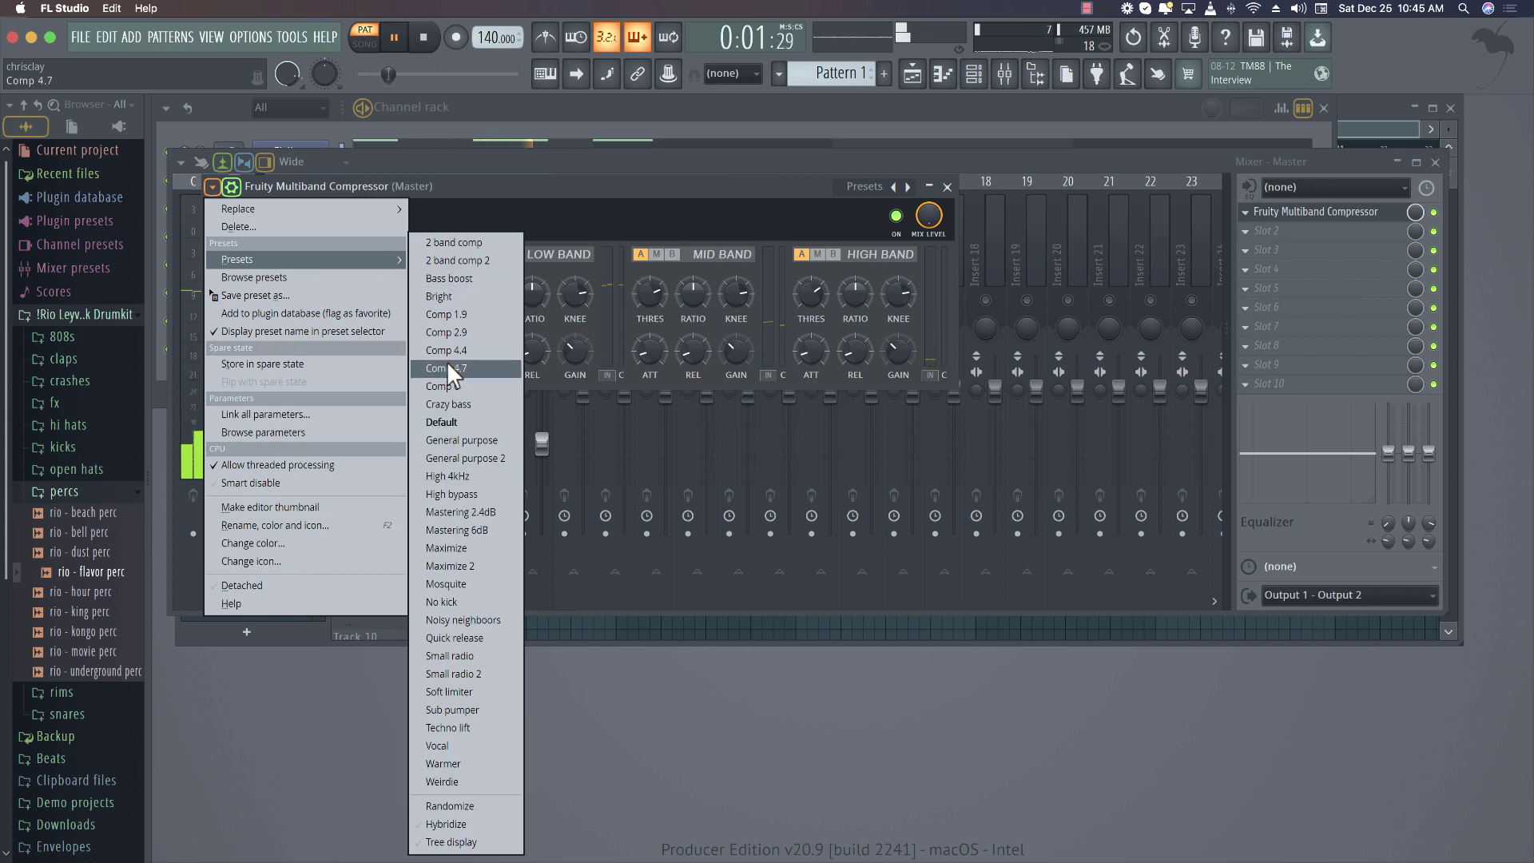
click(463, 513)
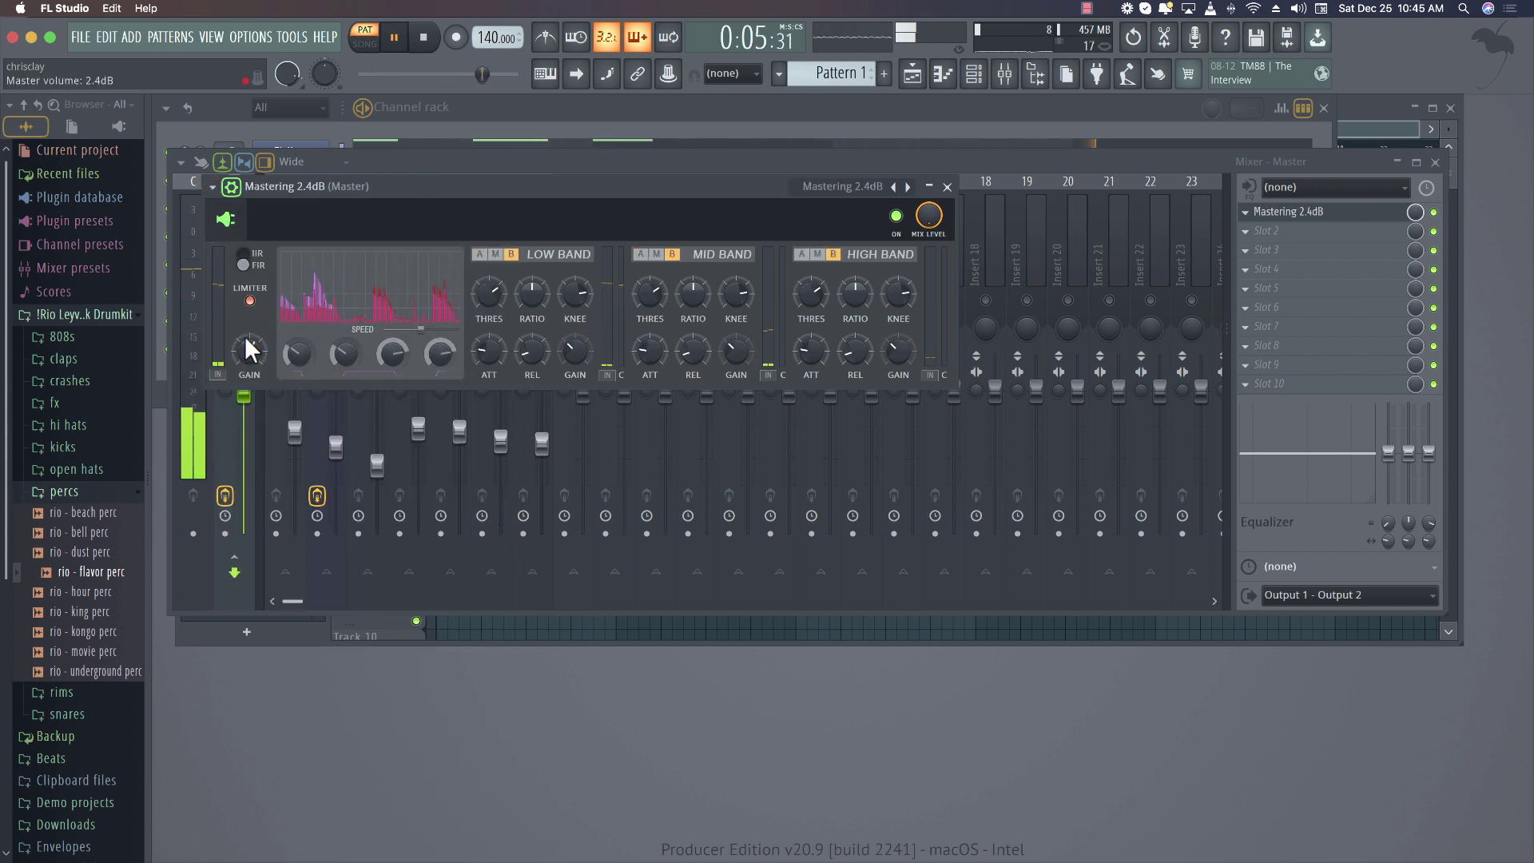
drag(245, 335, 244, 313)
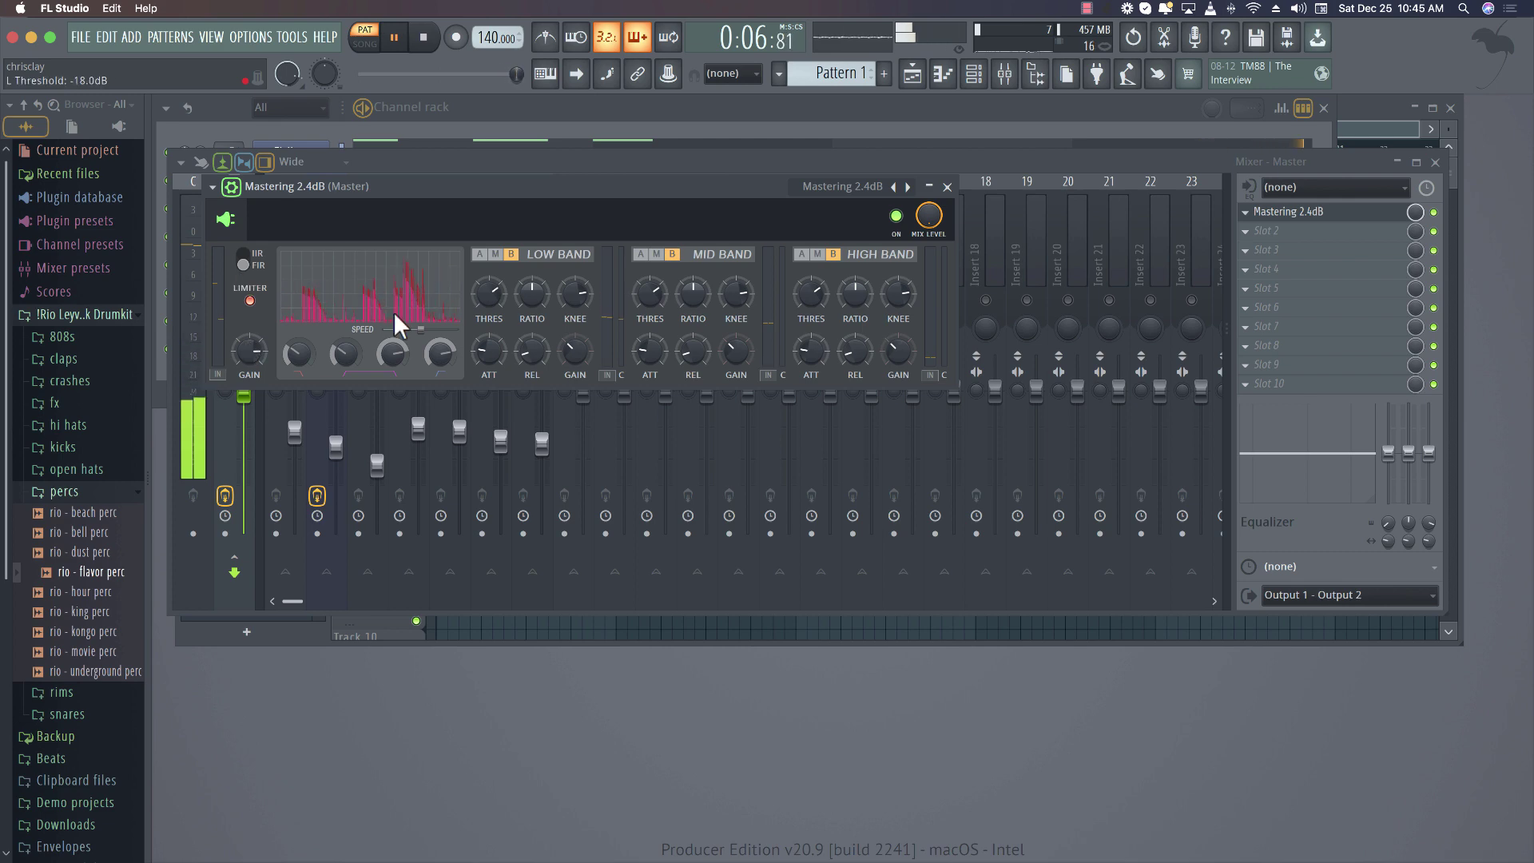
click(946, 187)
click(1436, 162)
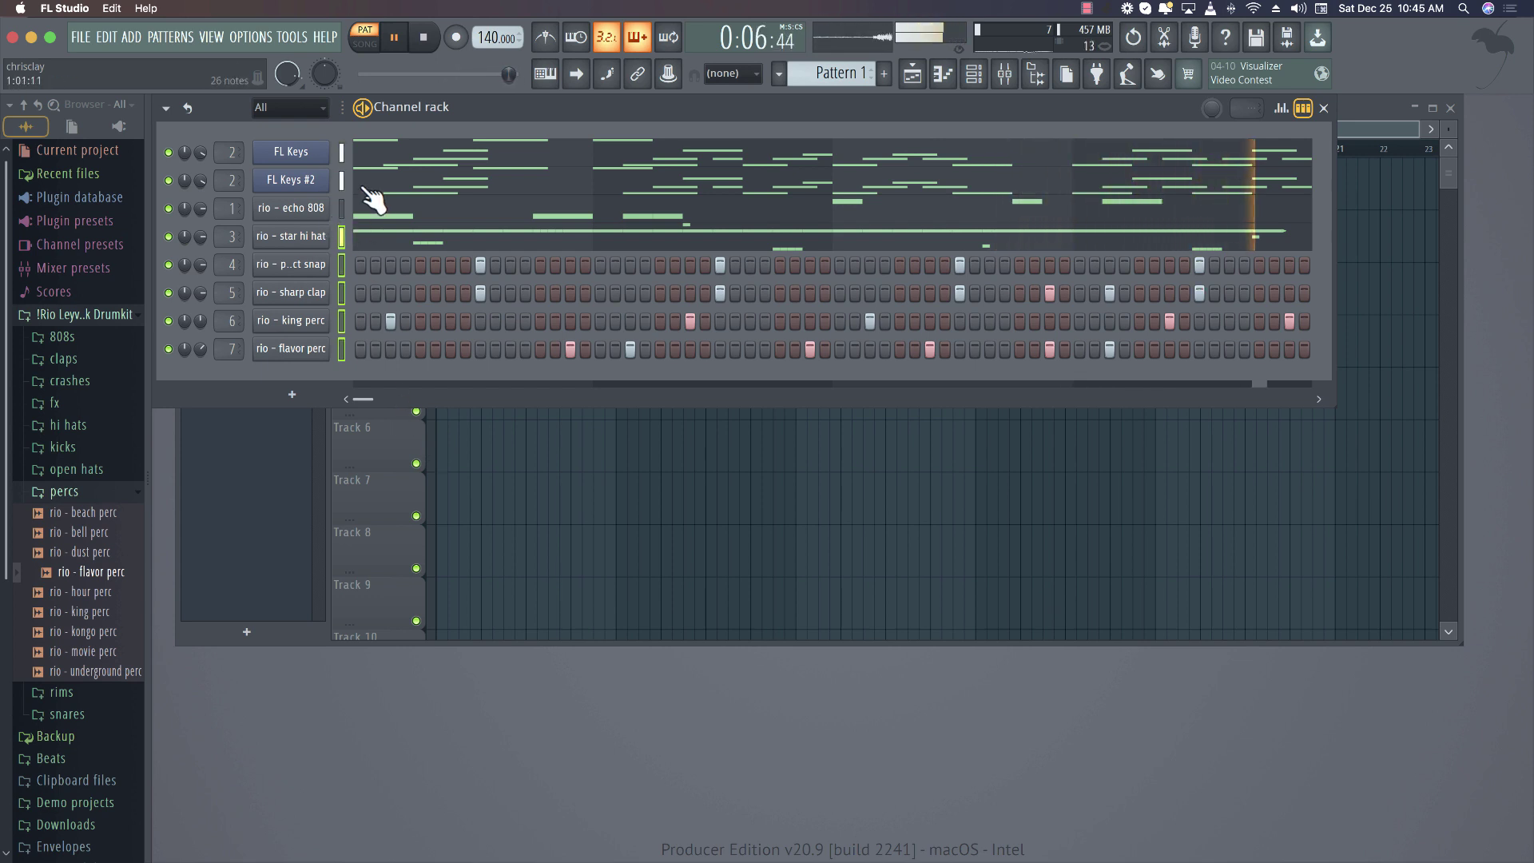
Cut all notes from the FL Keys and FL Keys #2 channels and play the remaining pattern
key(space)
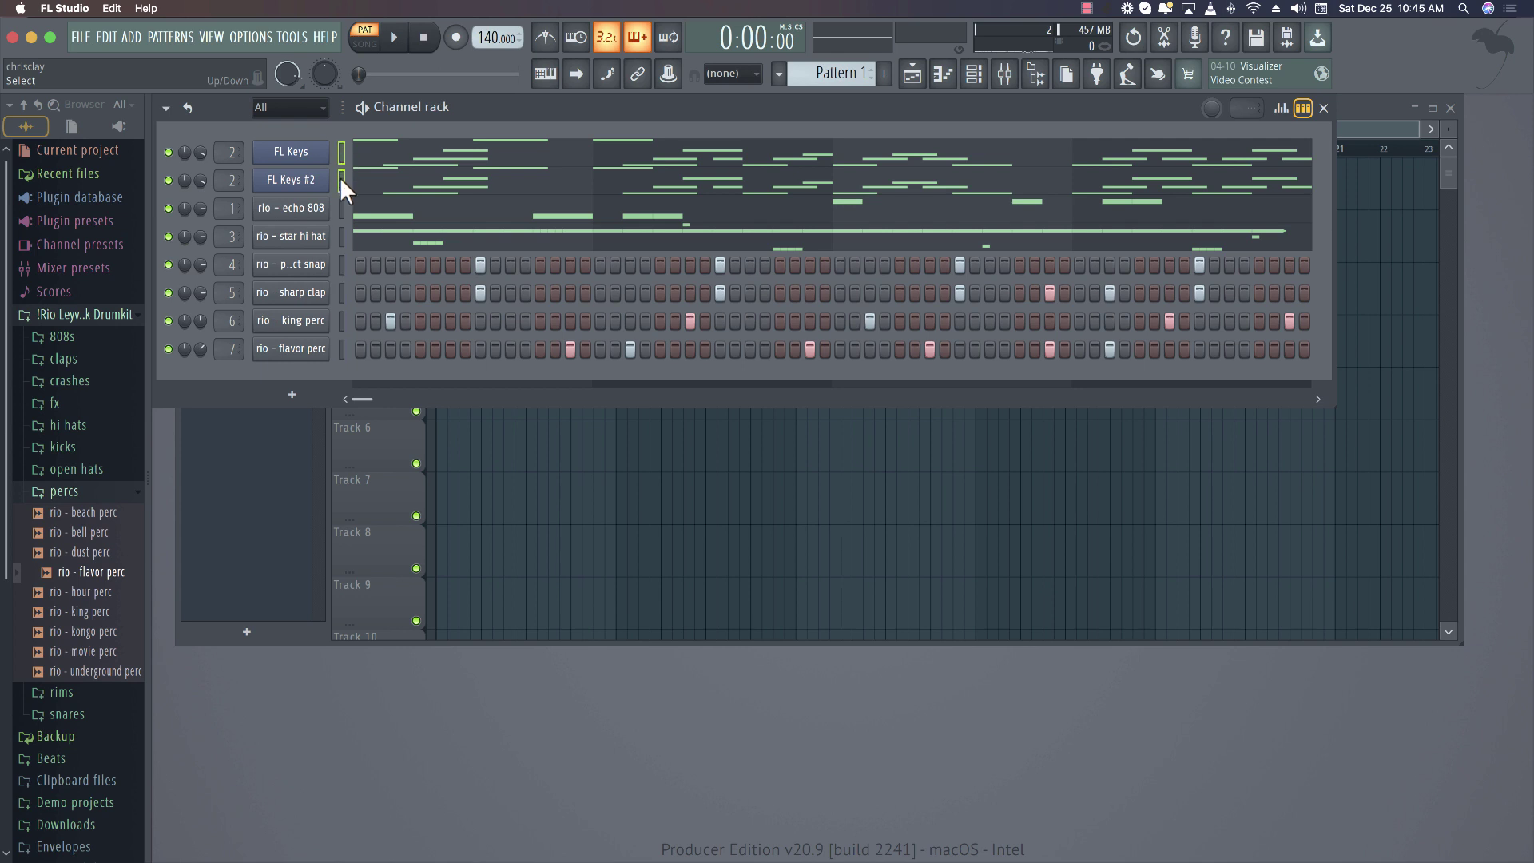
key(super+x)
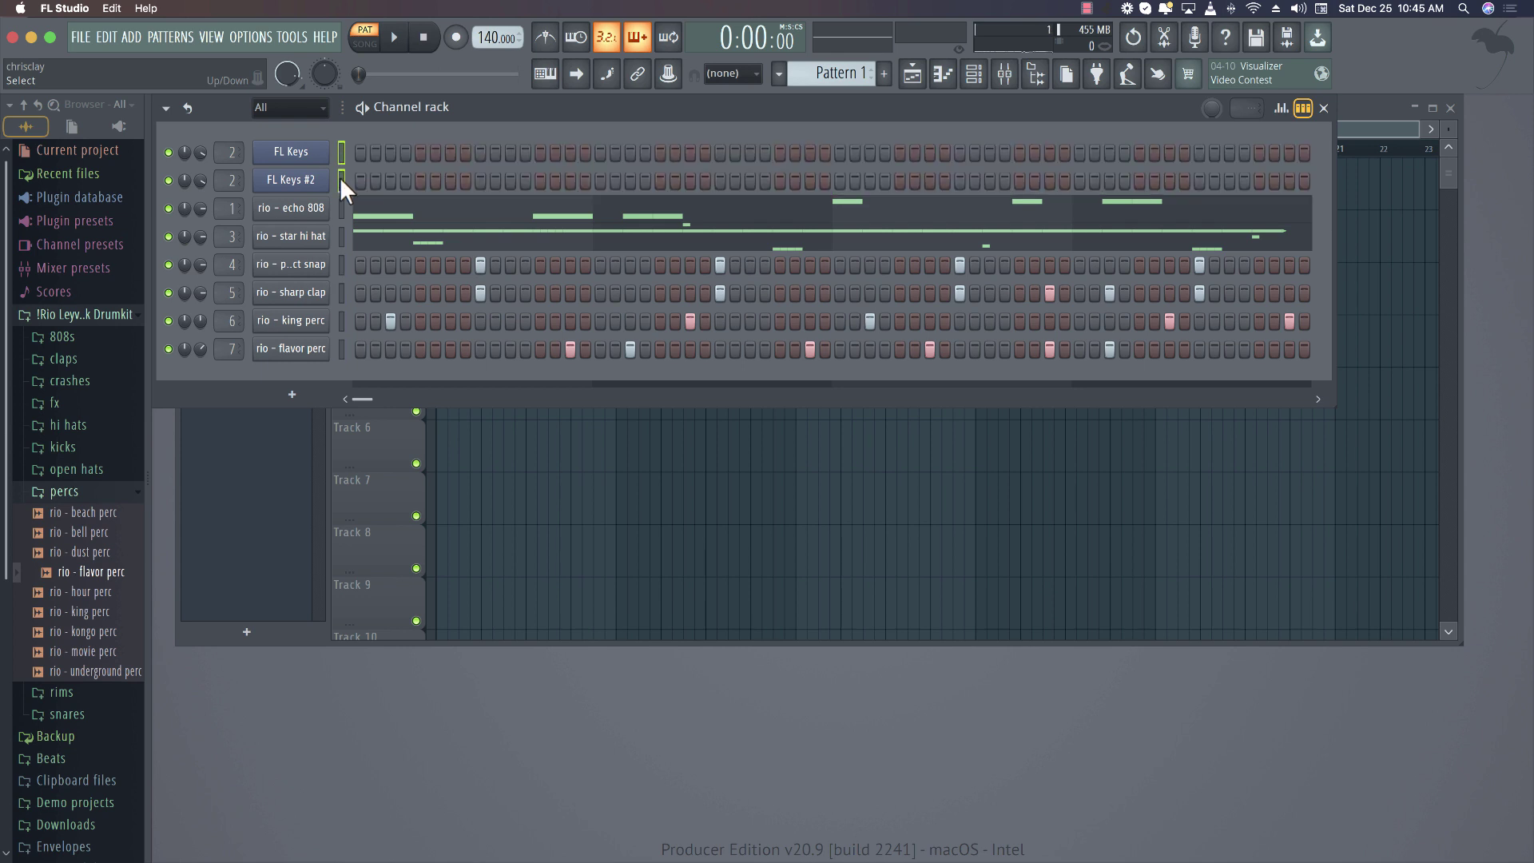
key(space)
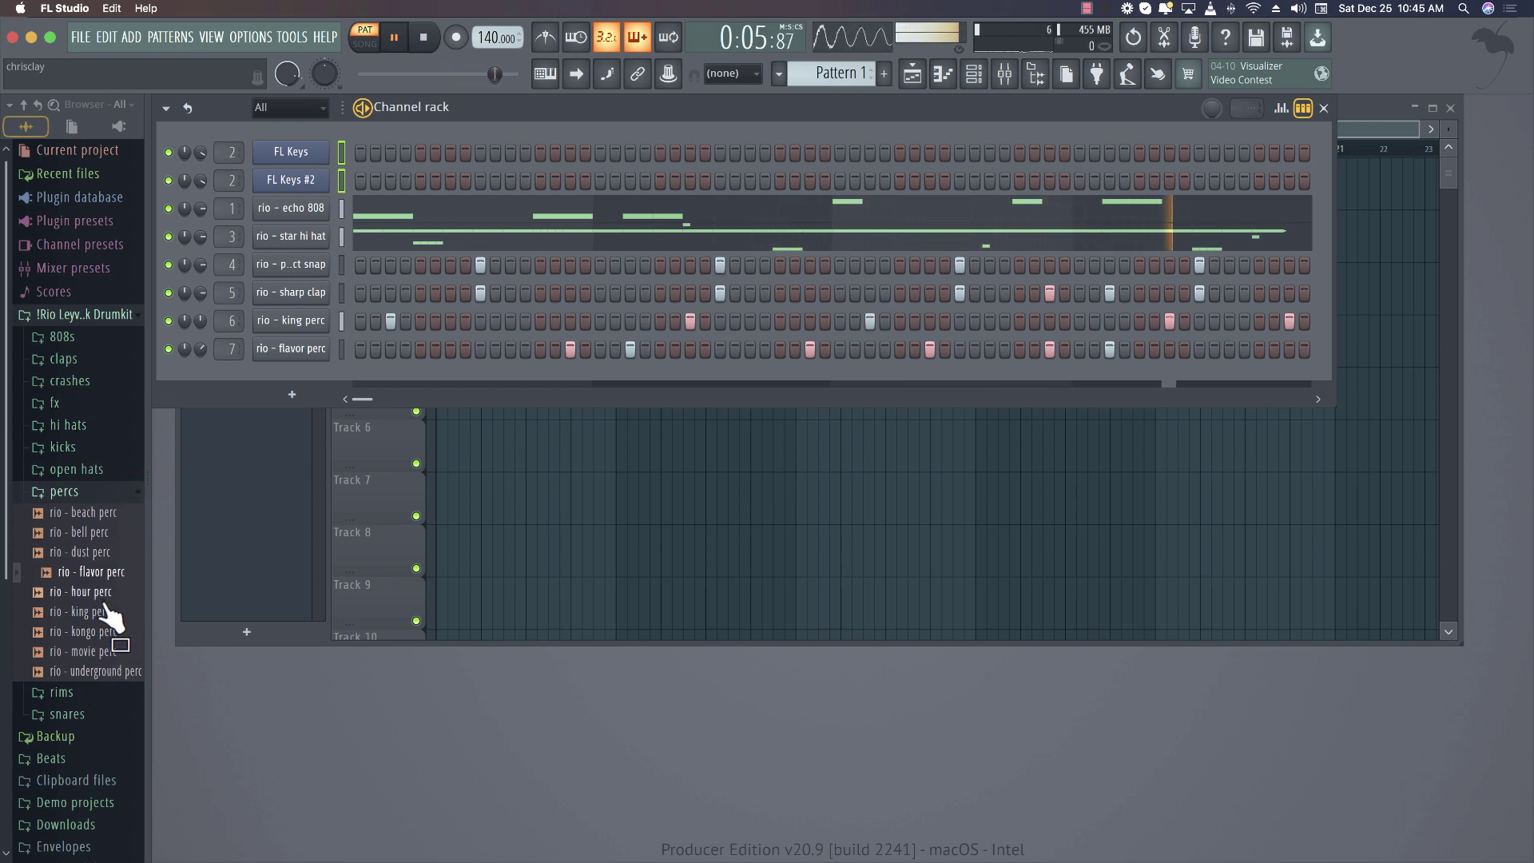
Replace the sample in the rio - echo 808 channel with rio - favorite kick from the kicks folder
drag(96, 608, 266, 379)
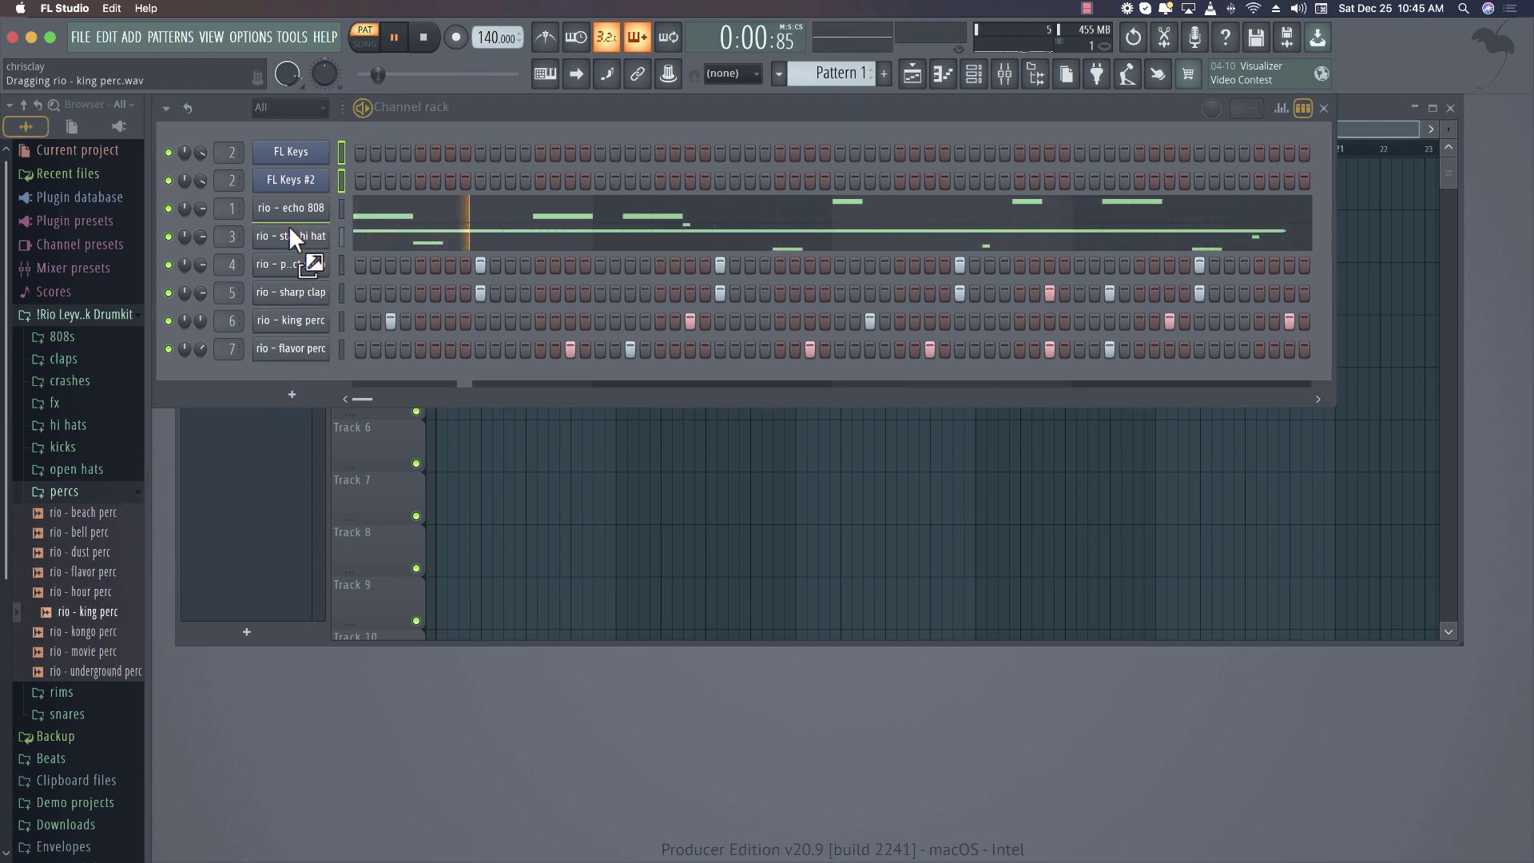
drag(290, 230, 284, 212)
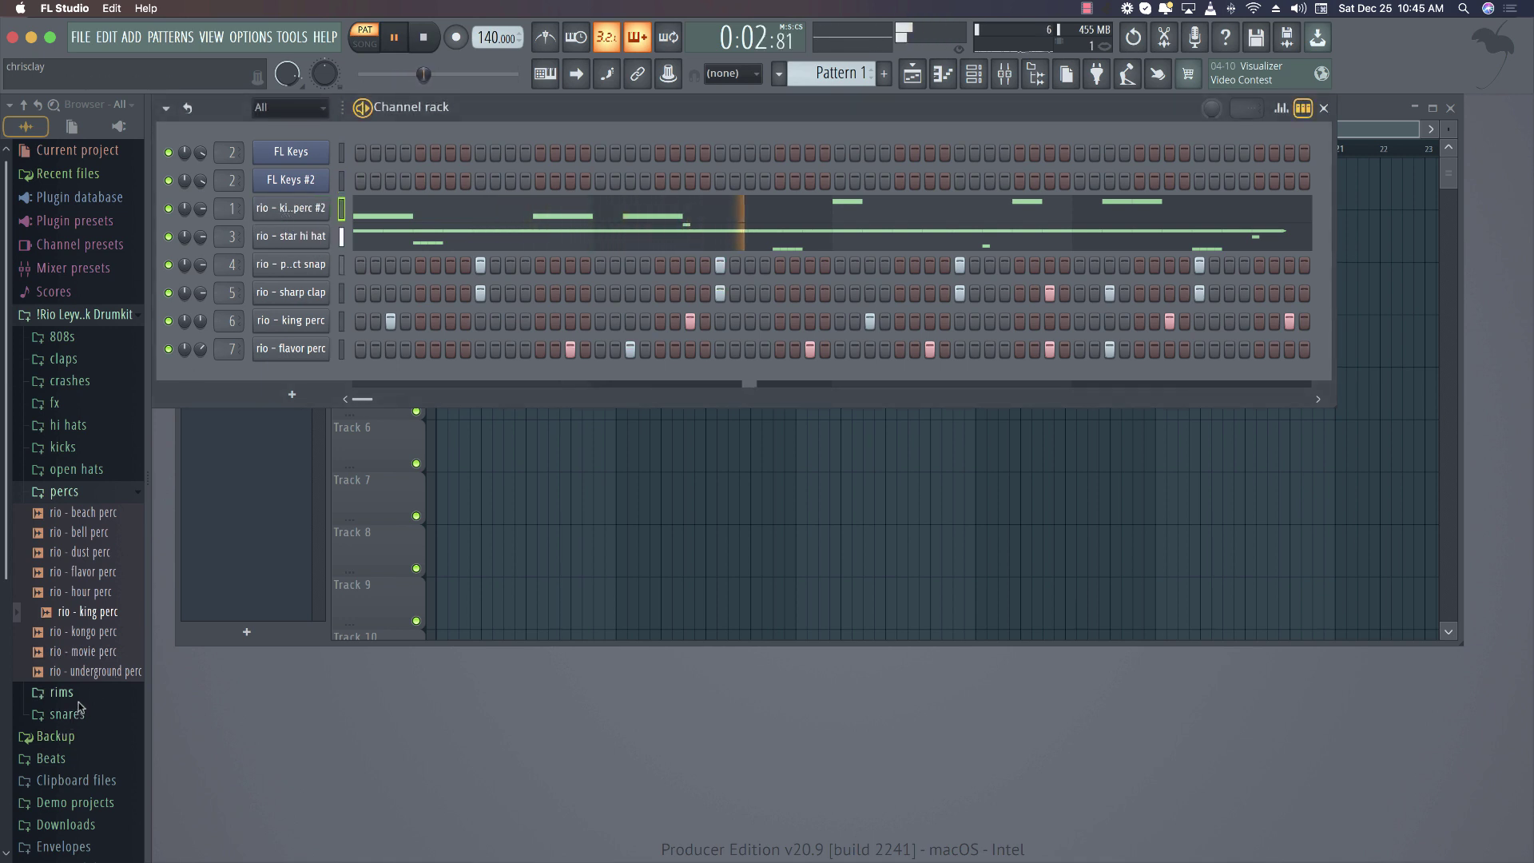
click(99, 452)
drag(139, 388, 201, 206)
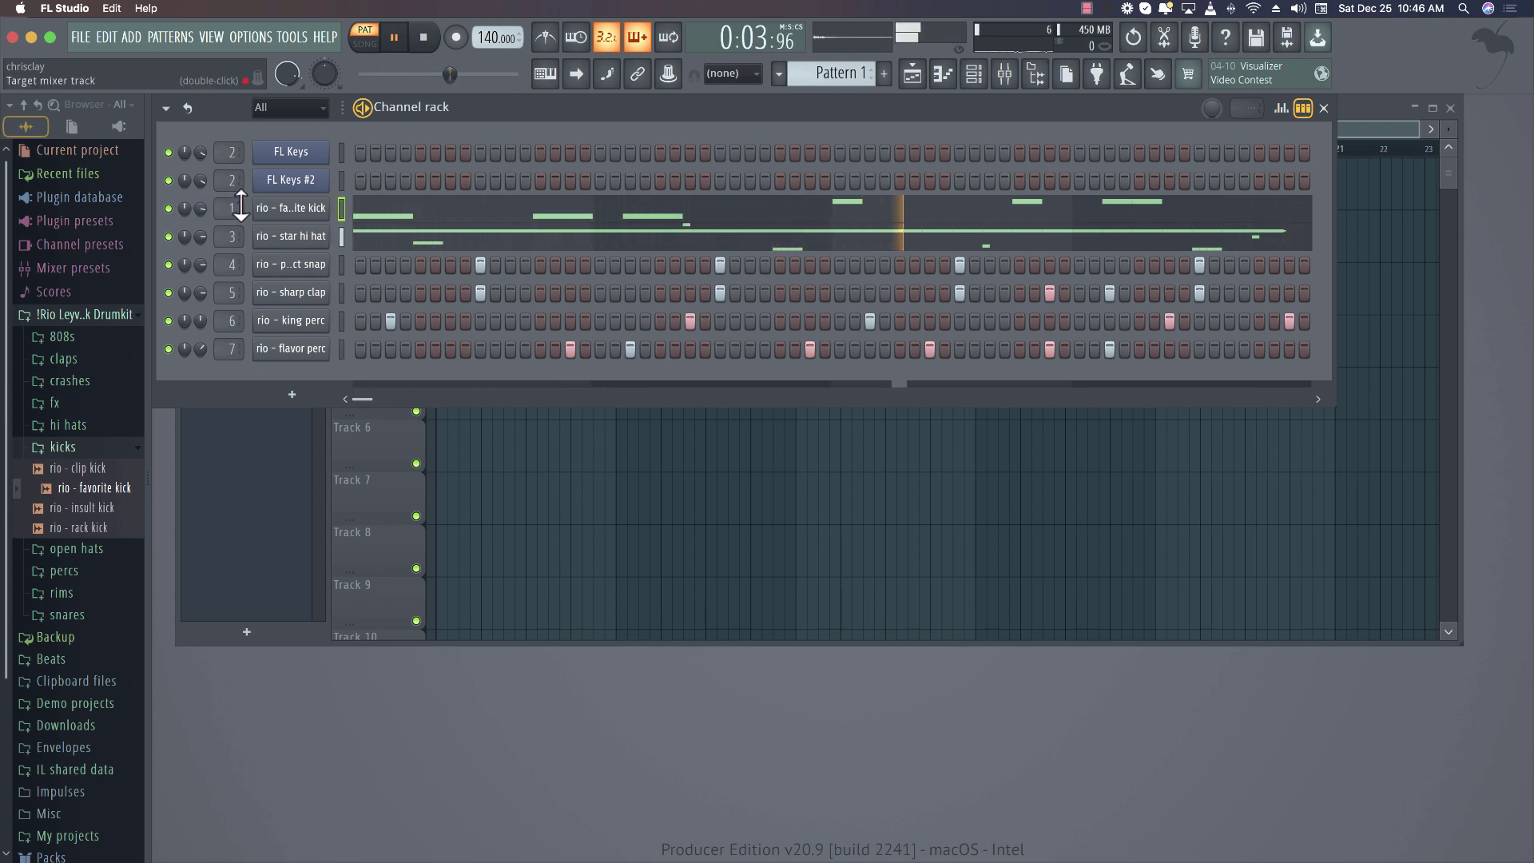
Unassign the FL Keys channel from its mixer track and arm recording for a new melody
click(314, 158)
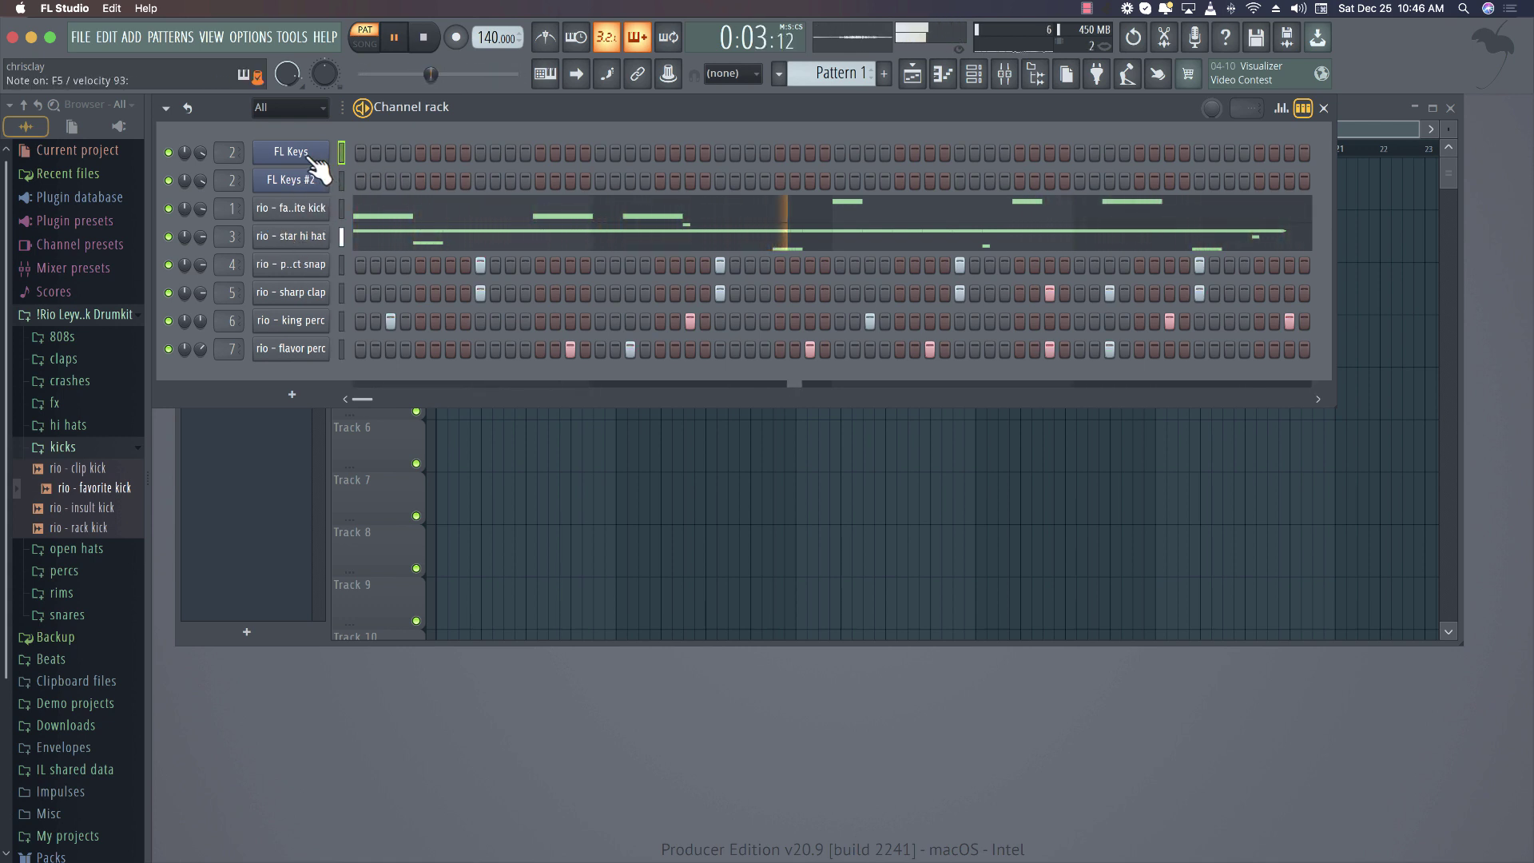
scroll(244, 151, down, 2)
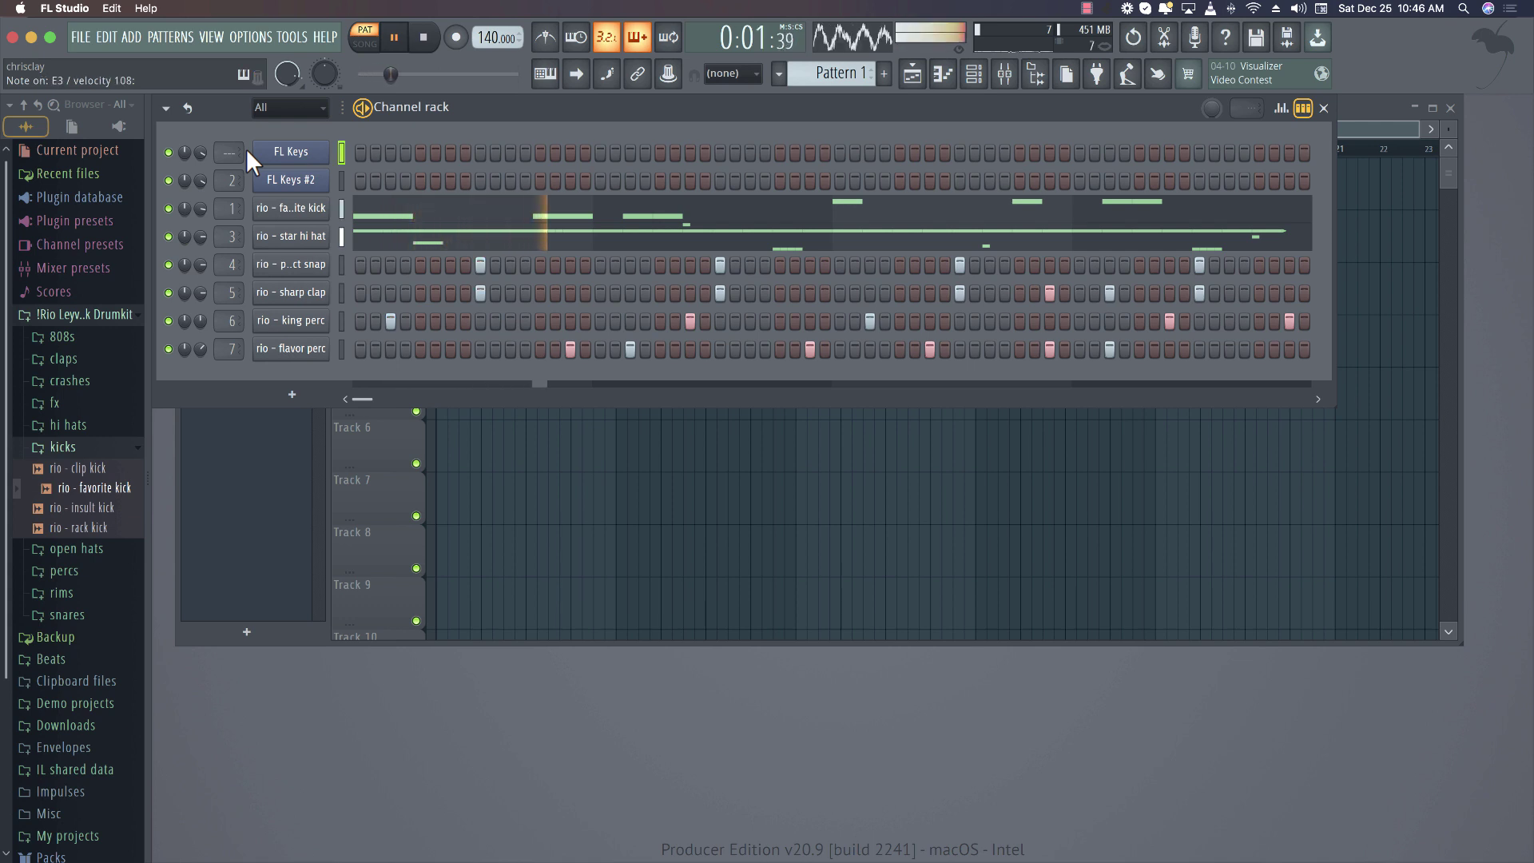
key(space)
key(r)
key(space)
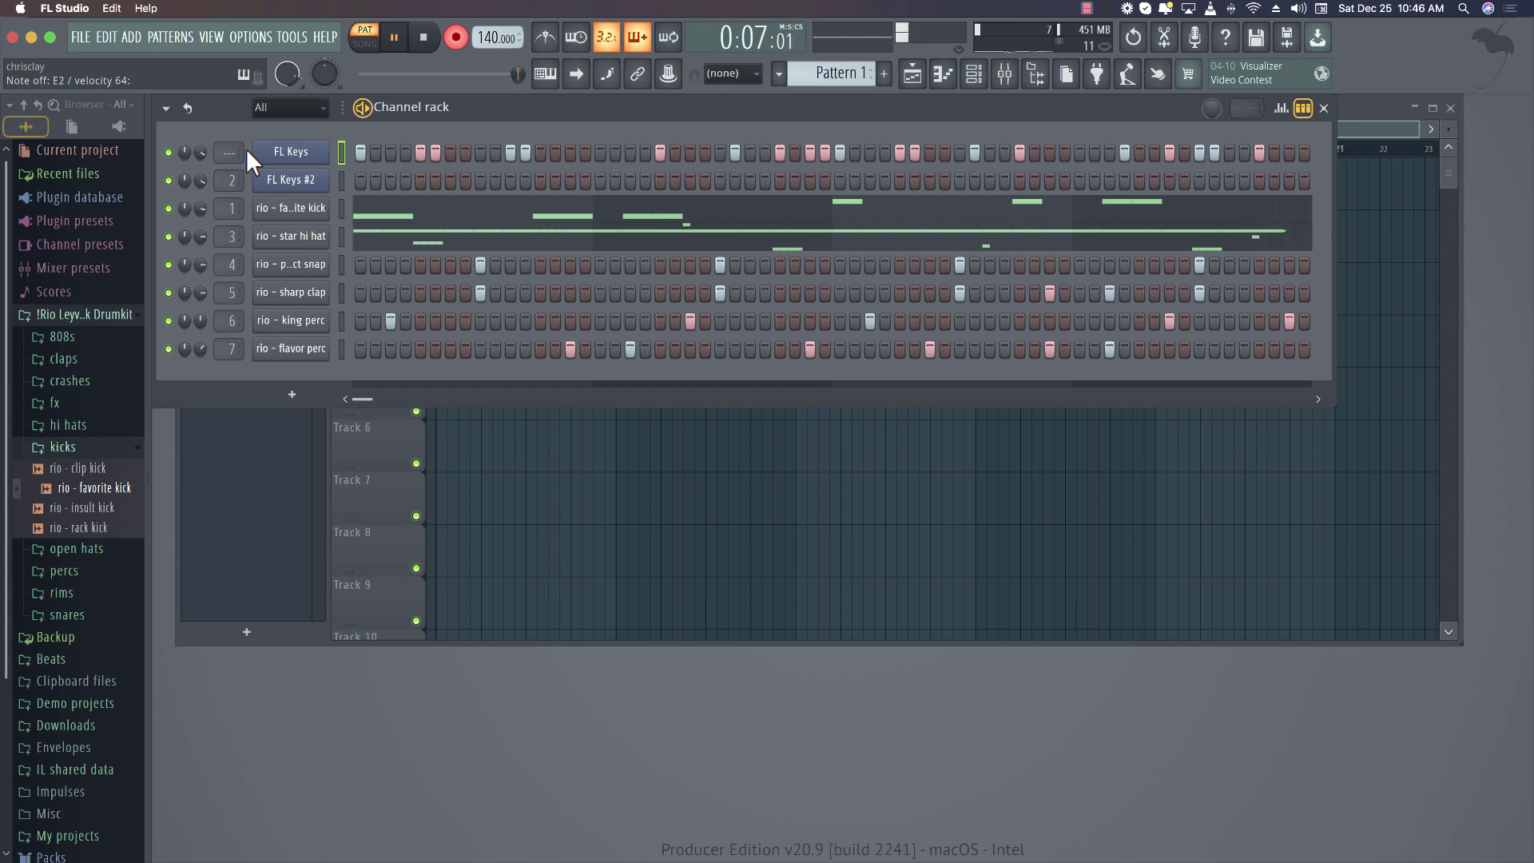
key(space)
key(super+z)
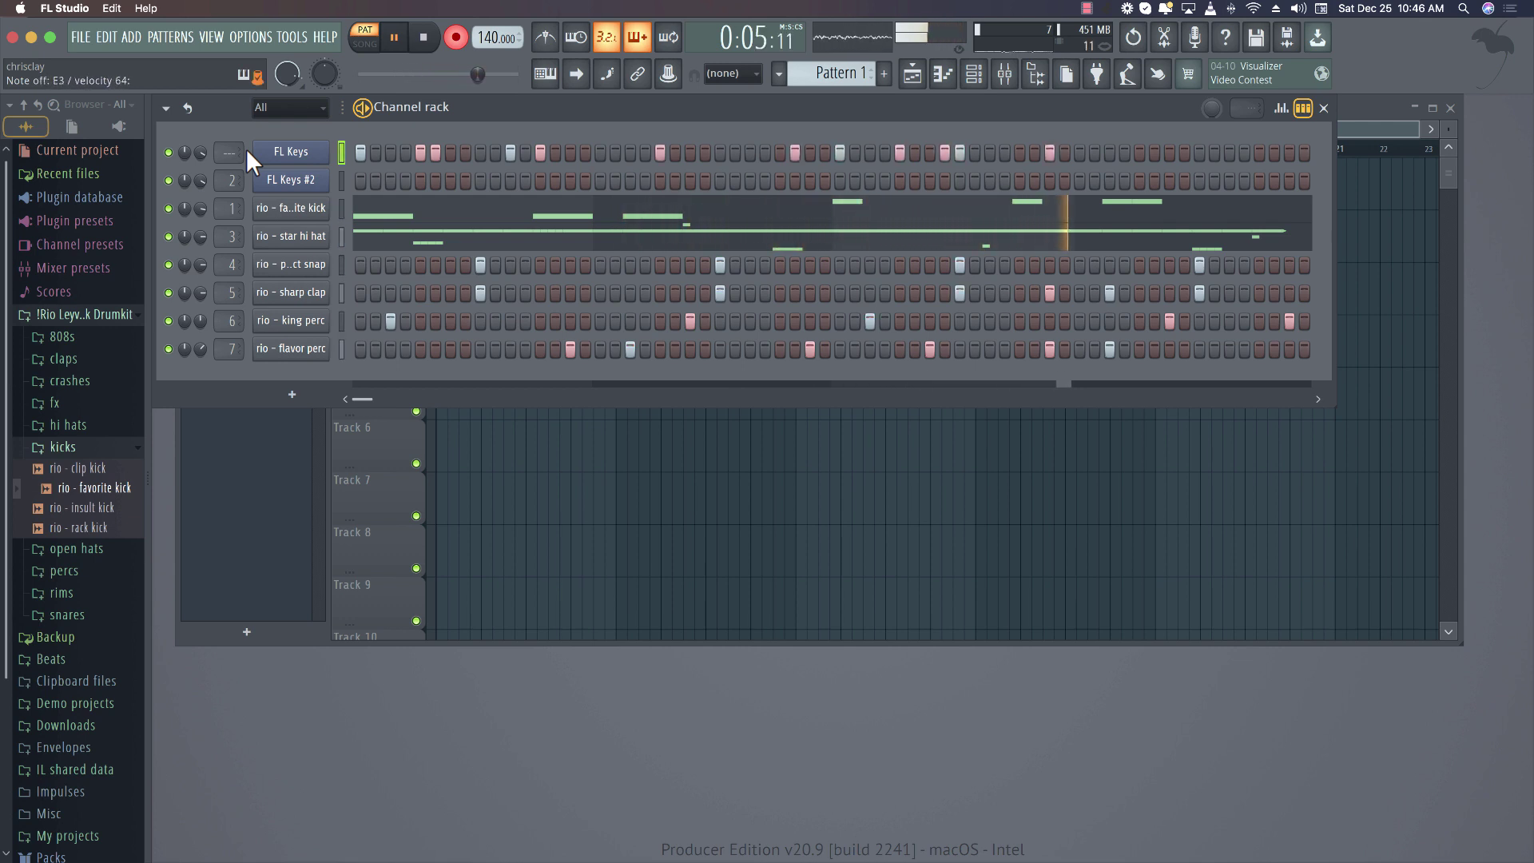
key(space)
key(ctrl+z)
Record a new E and F note melody on FL Keys over the drums and delete its B2 note
key(space)
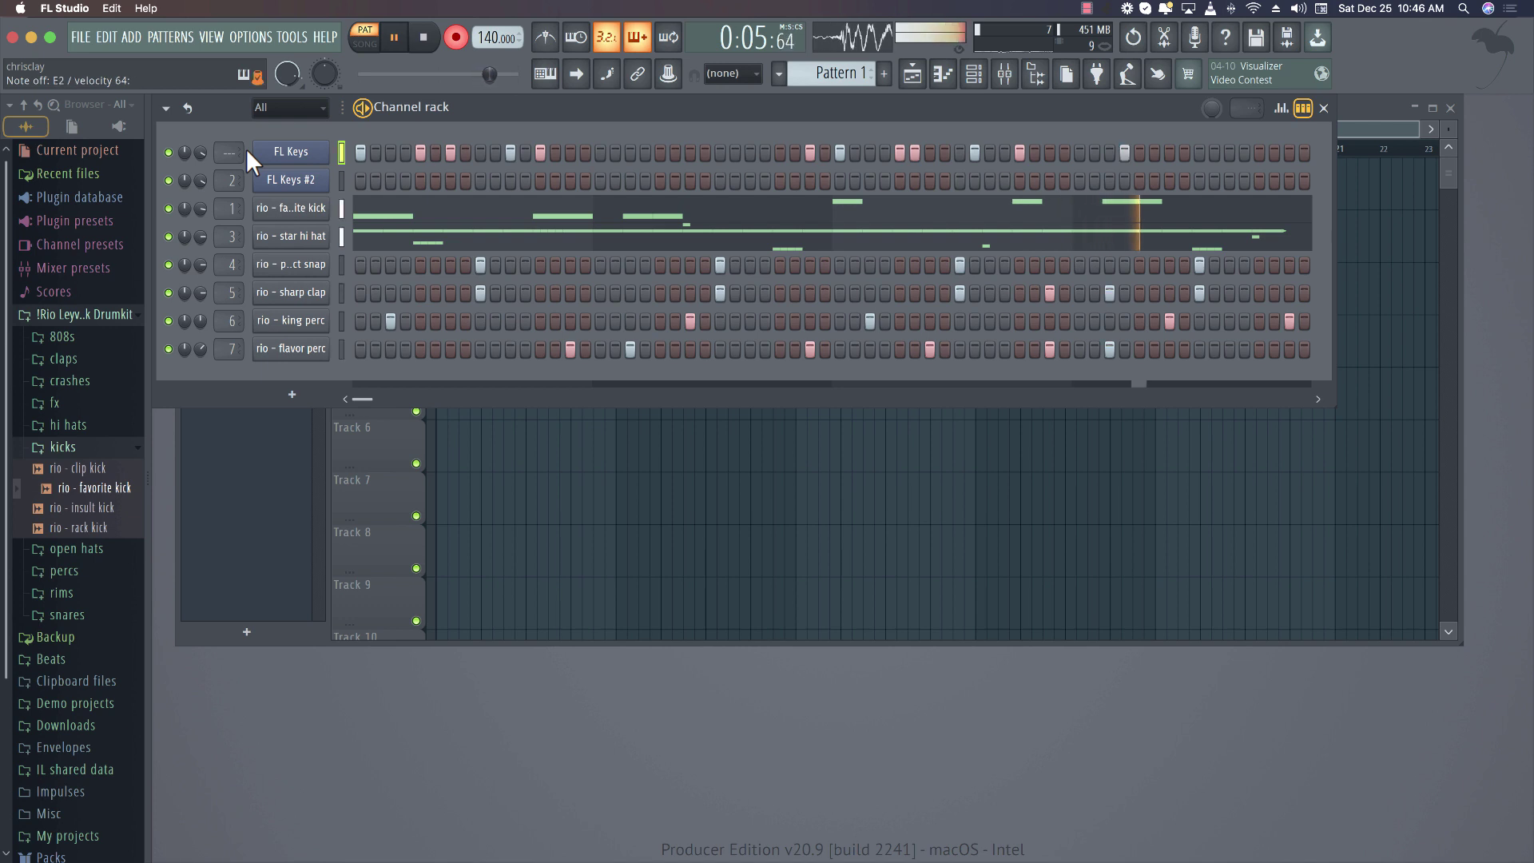
key(space)
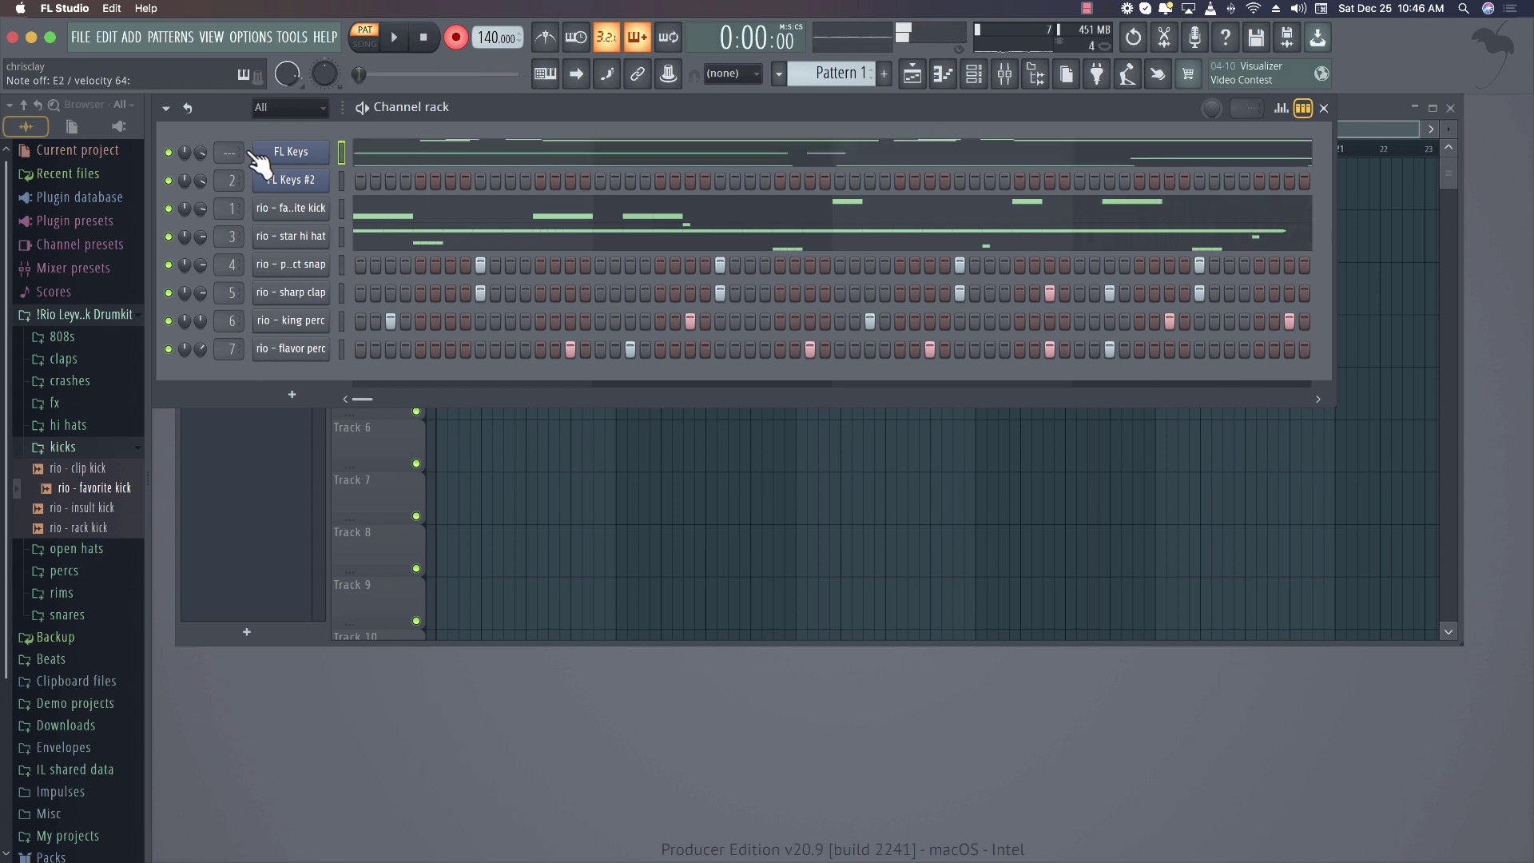
click(823, 160)
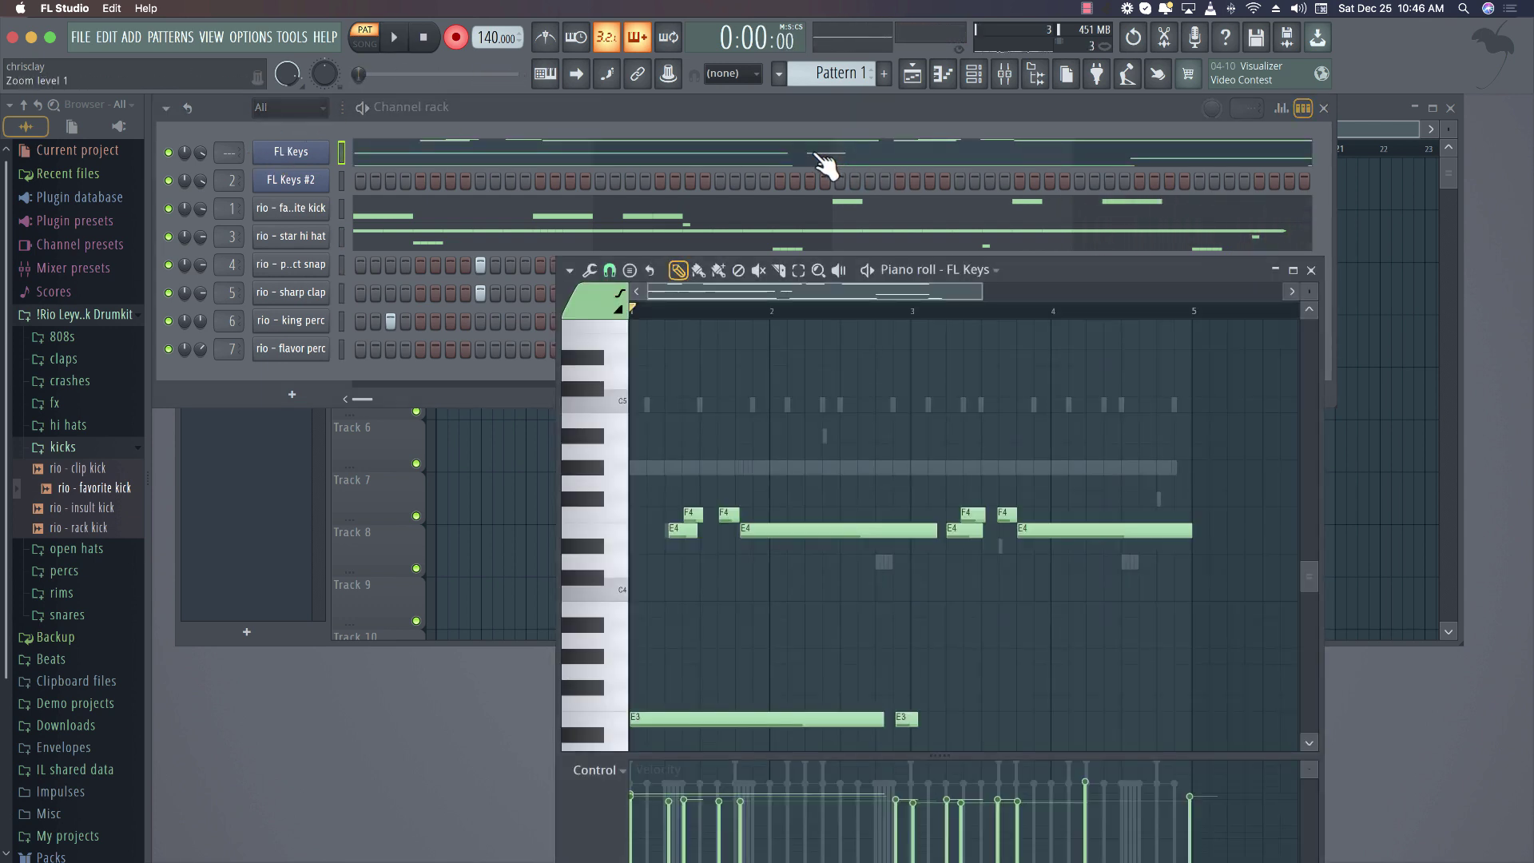
scroll(1084, 483, down, 3)
scroll(1084, 484, right, 2)
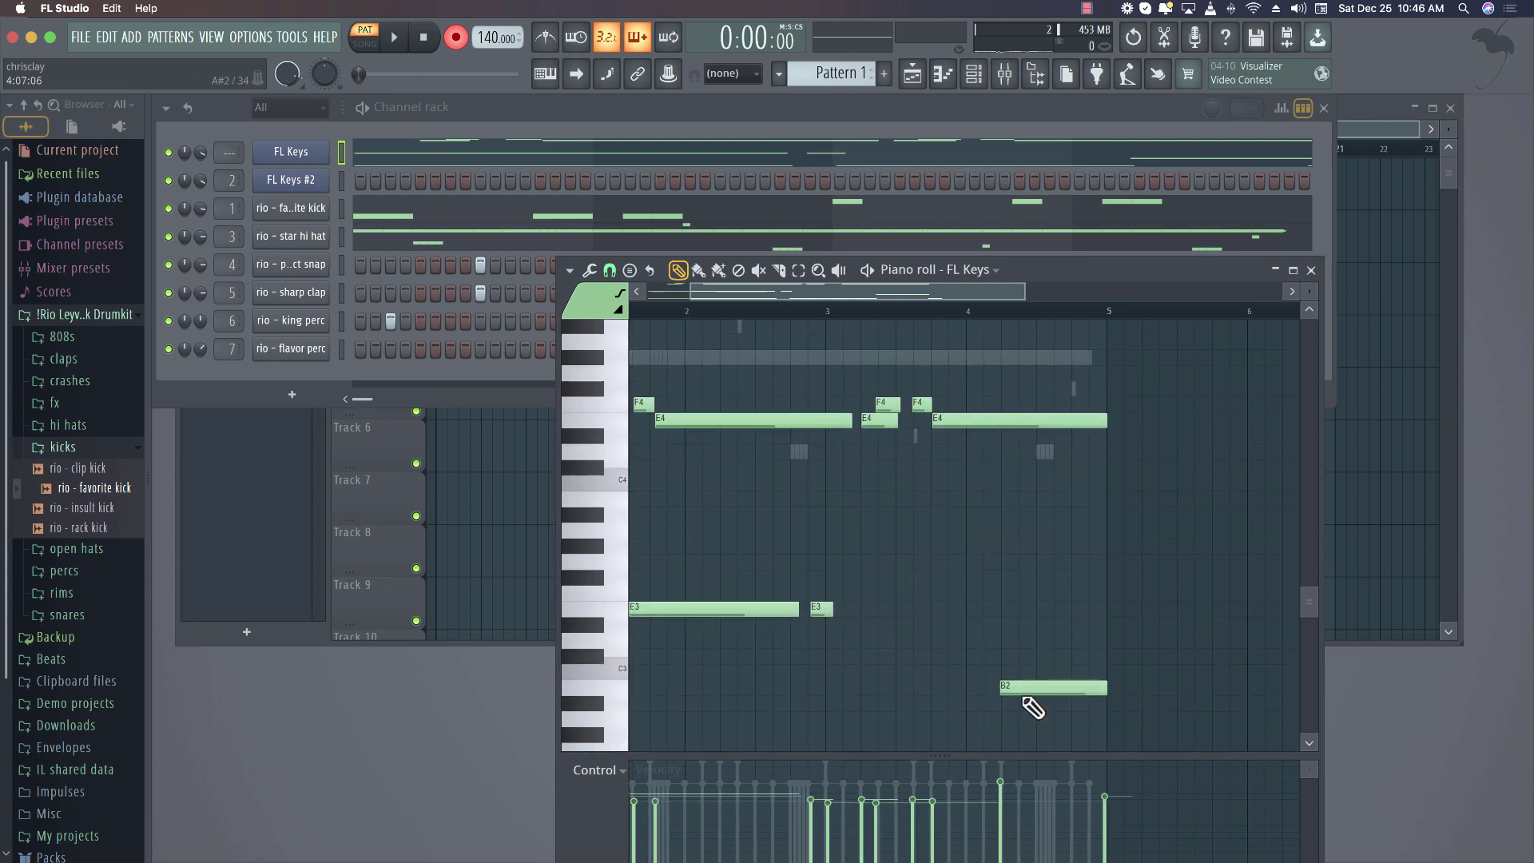
key(space)
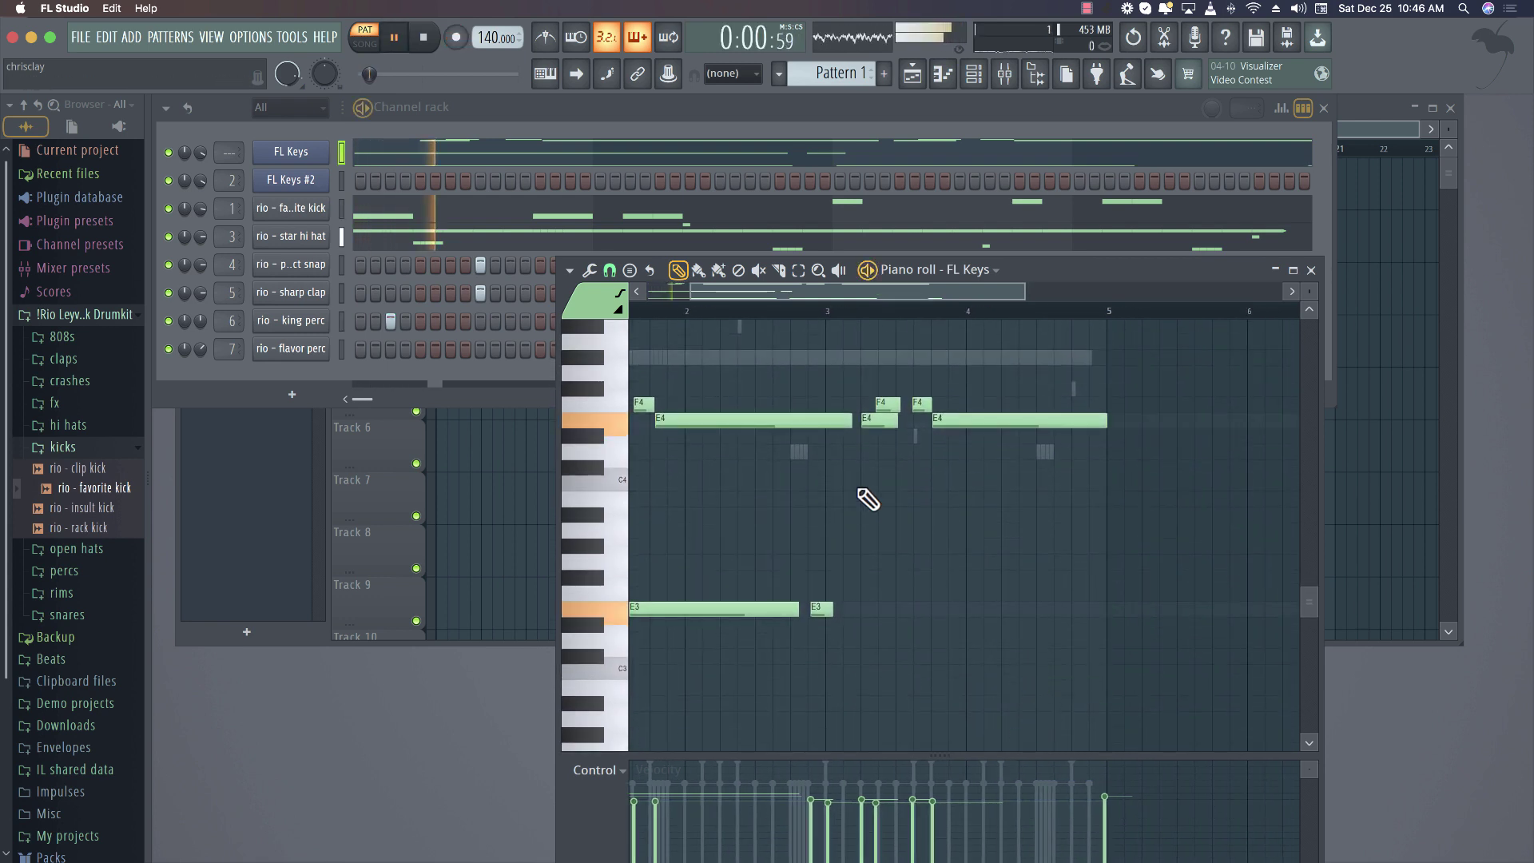
Lower the FL Keys channel volume and copy its melody into FL Keys #2, transposed one octave up
drag(200, 153, 200, 178)
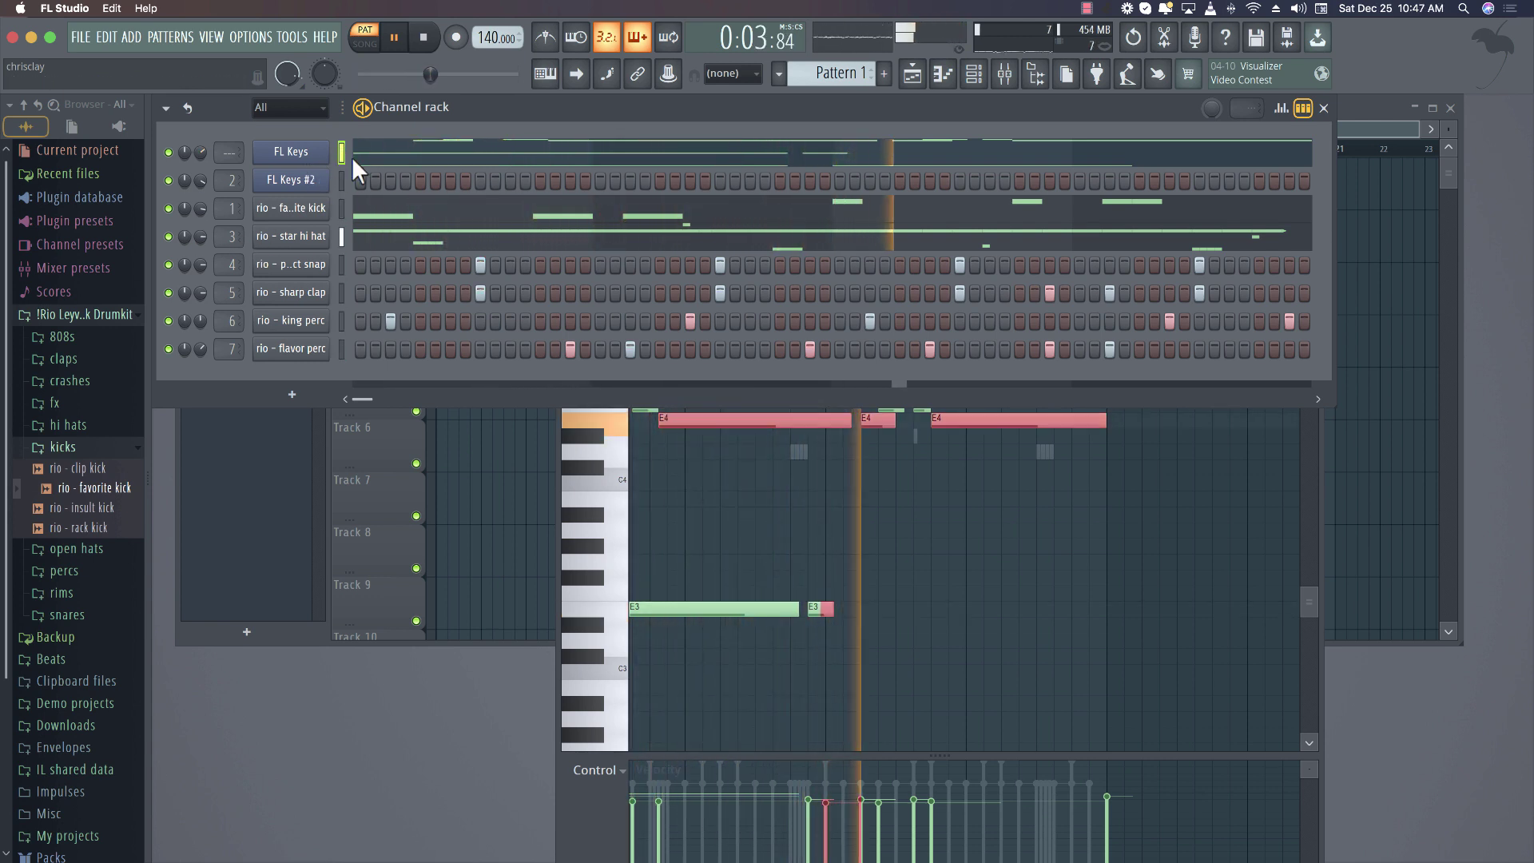
key(space)
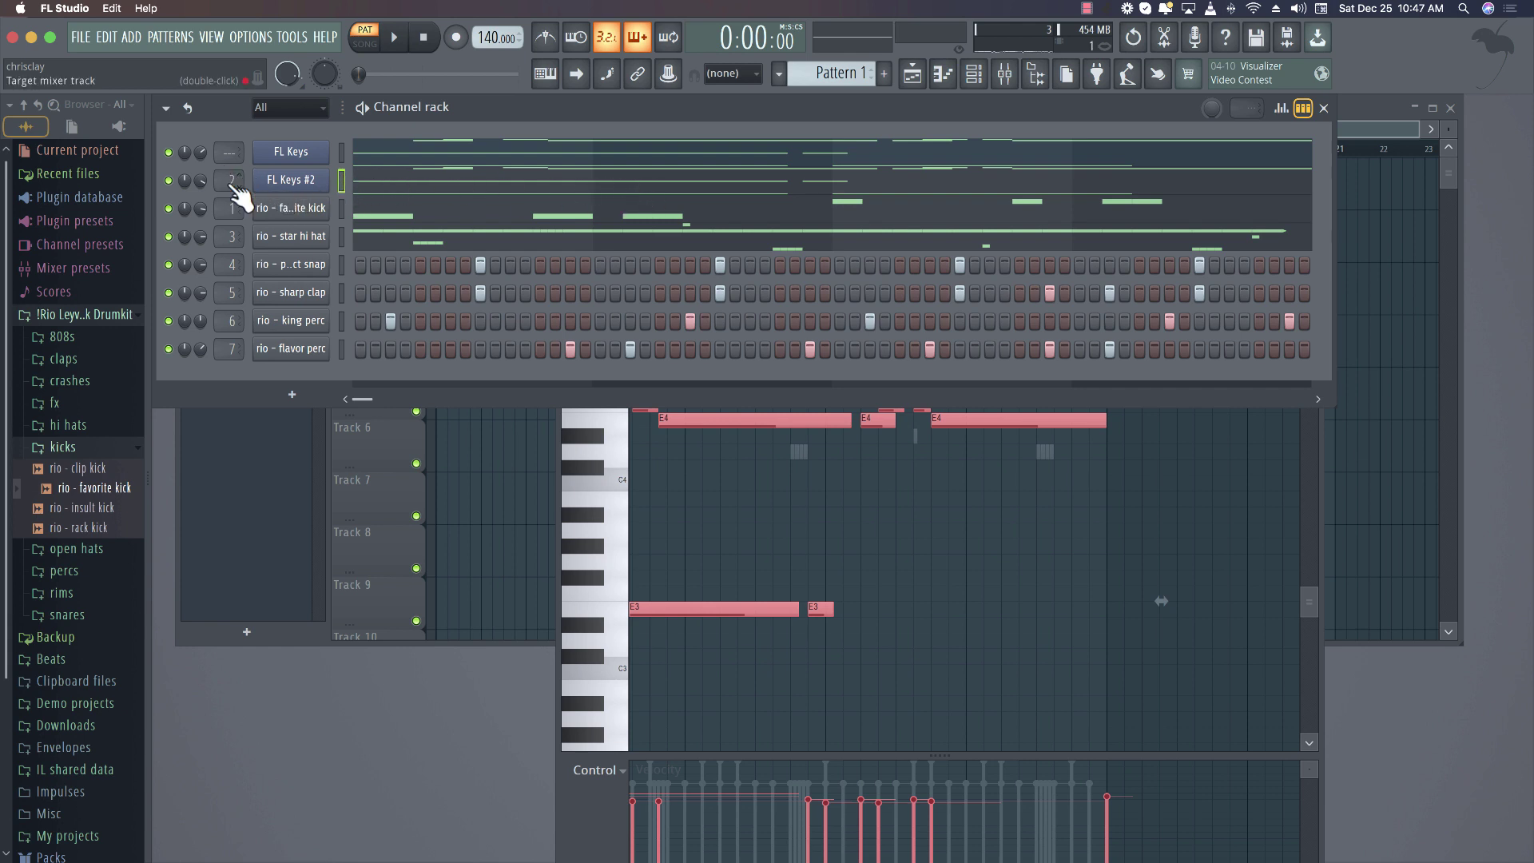
click(411, 187)
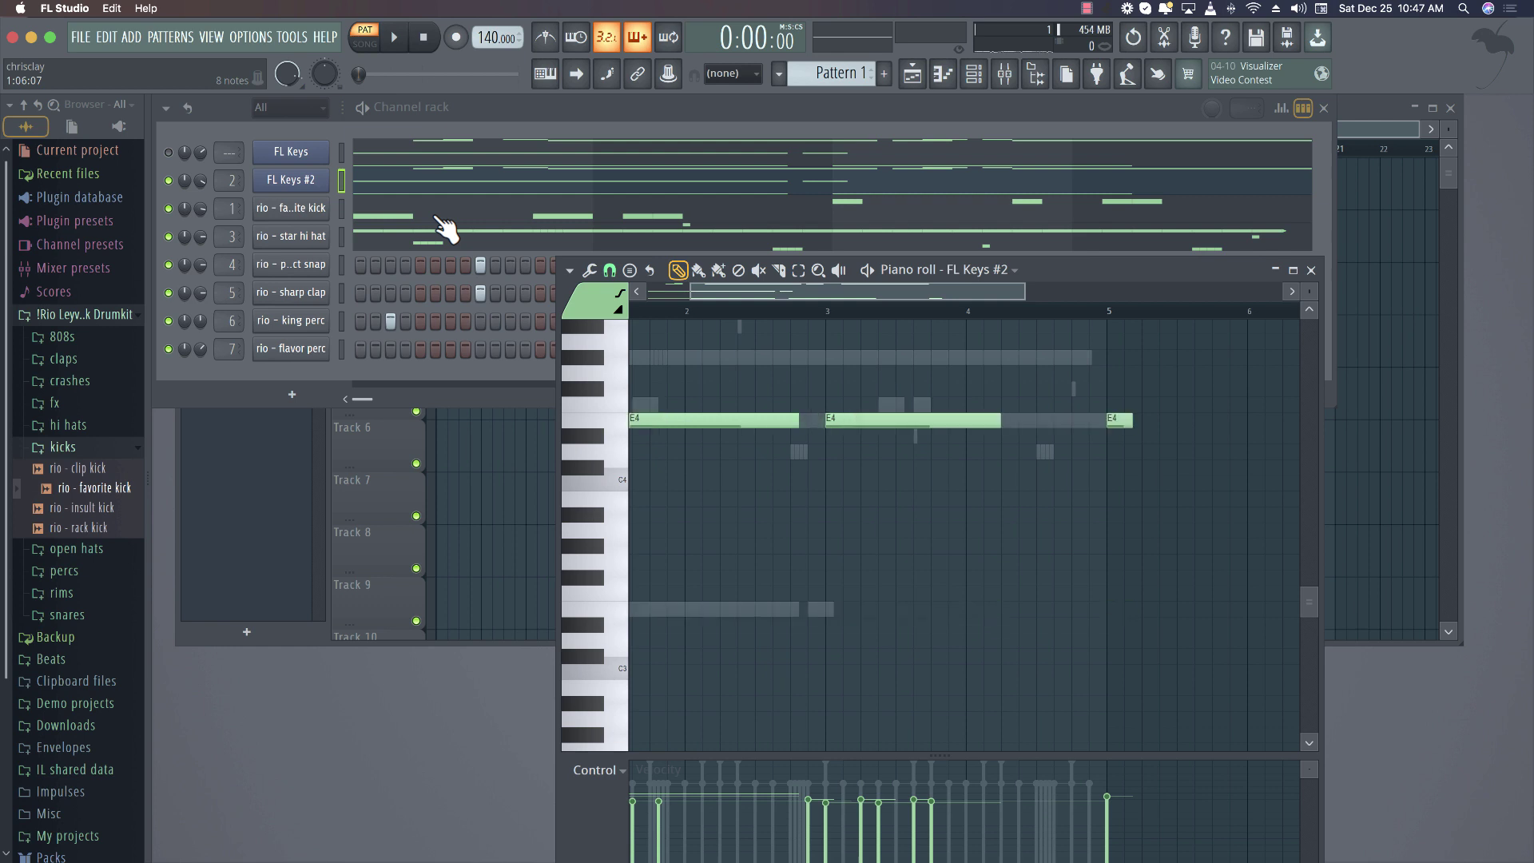
Play the pattern with FL Keys muted and raise the FL Keys #2 channel volume to about 99%
key(space)
click(226, 188)
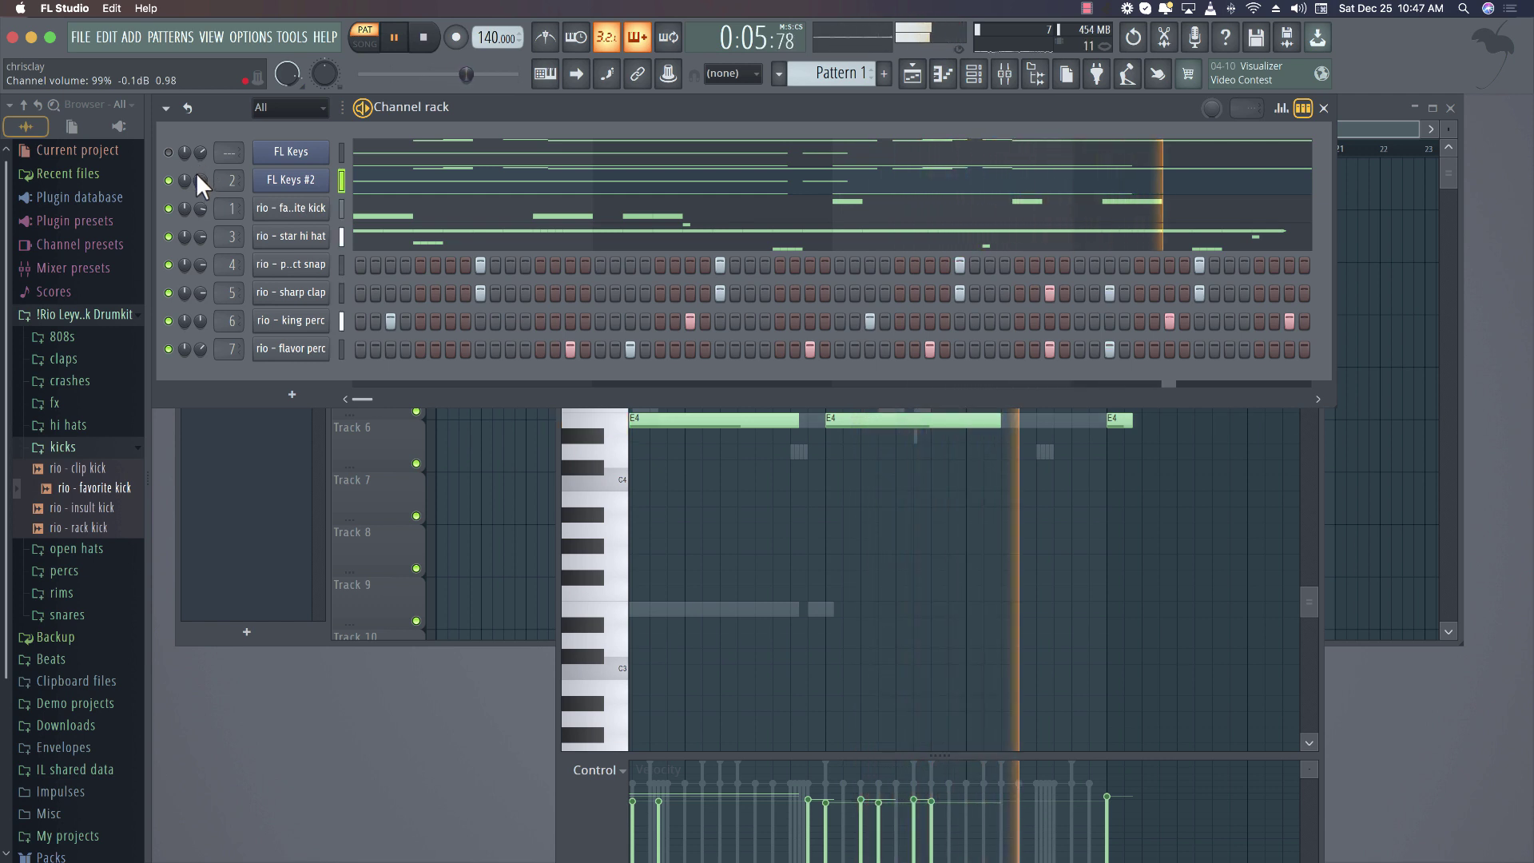
scroll(198, 176, up, 1)
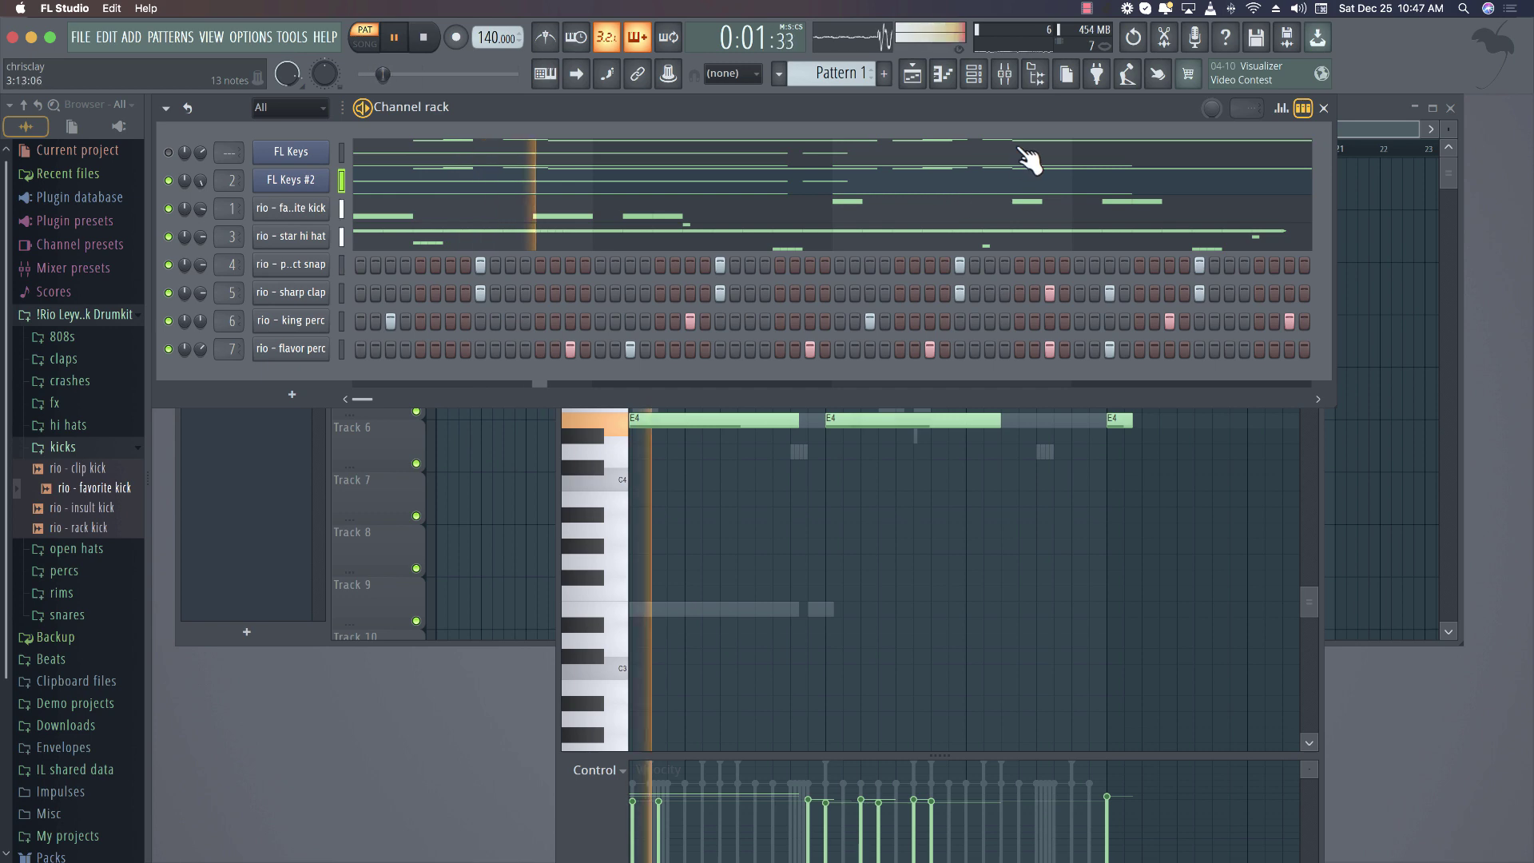
Close the playlist and delete the short E4 note at the start of bar 5 in FL Keys #2
click(1027, 188)
click(386, 491)
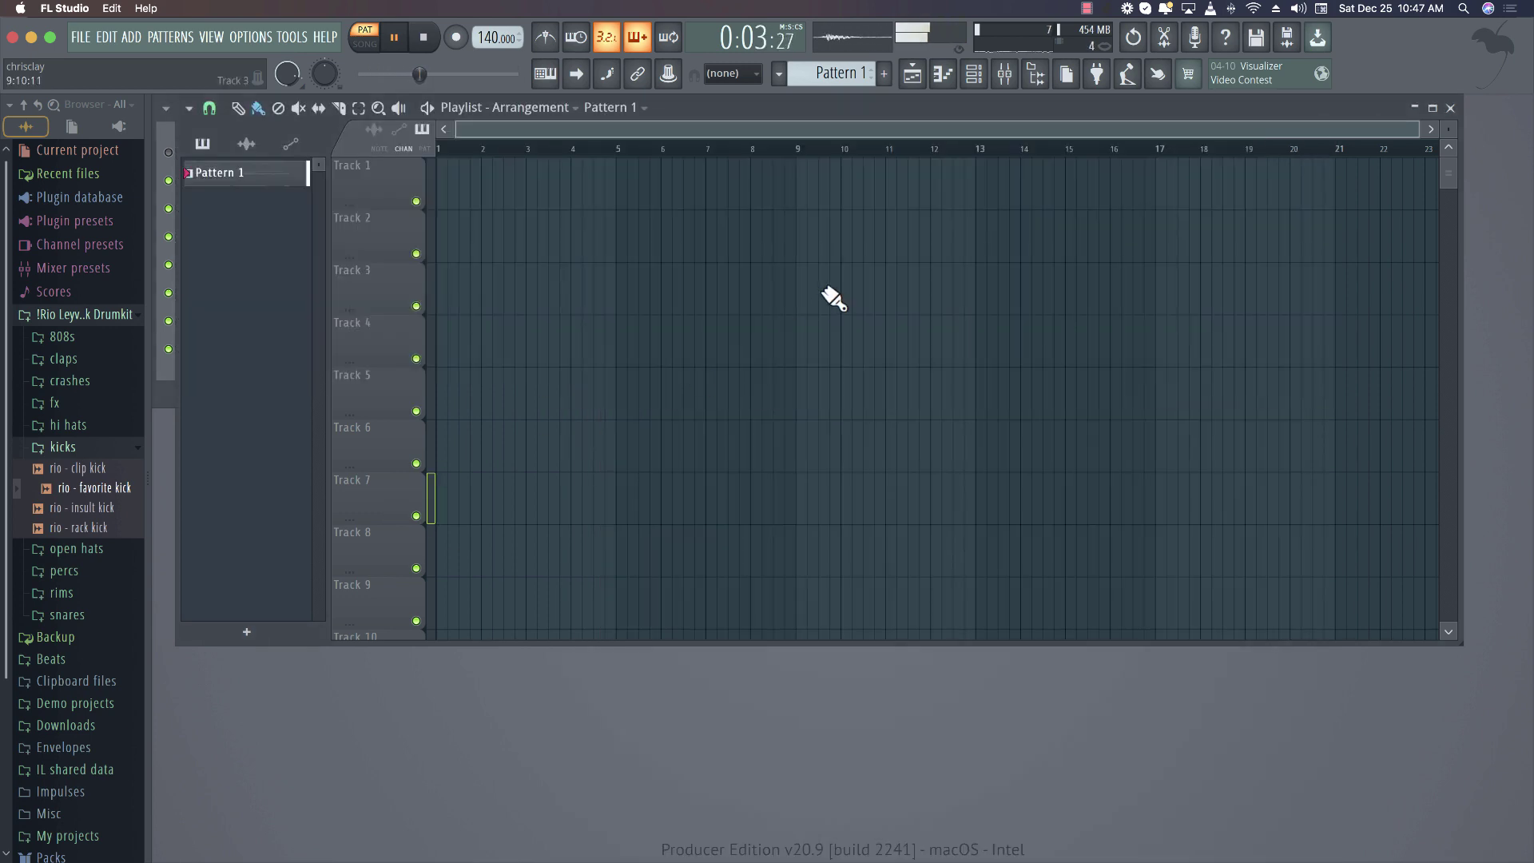
click(1451, 109)
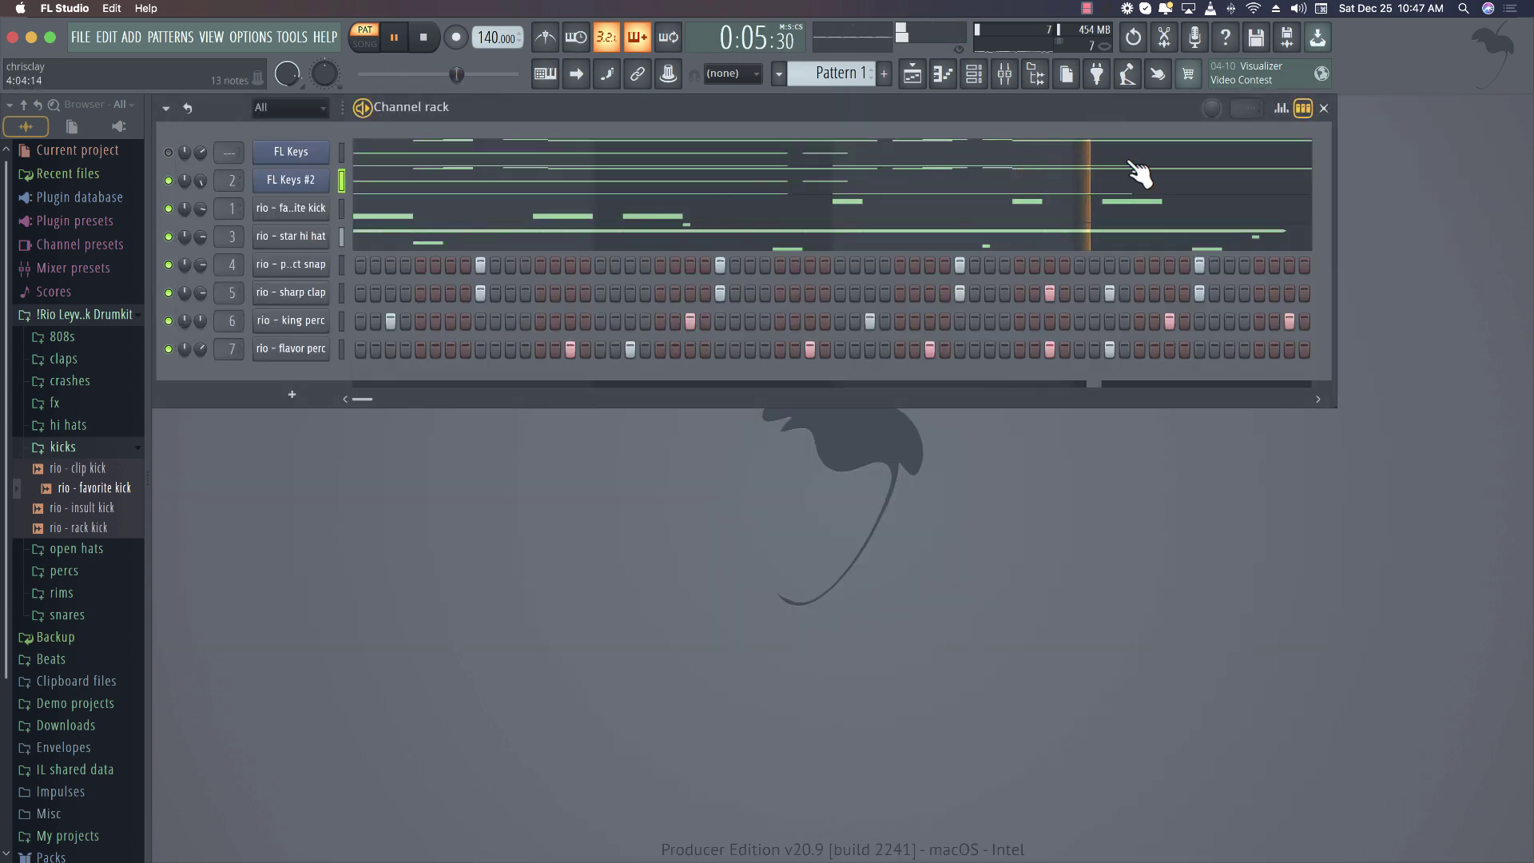
key(space)
click(434, 190)
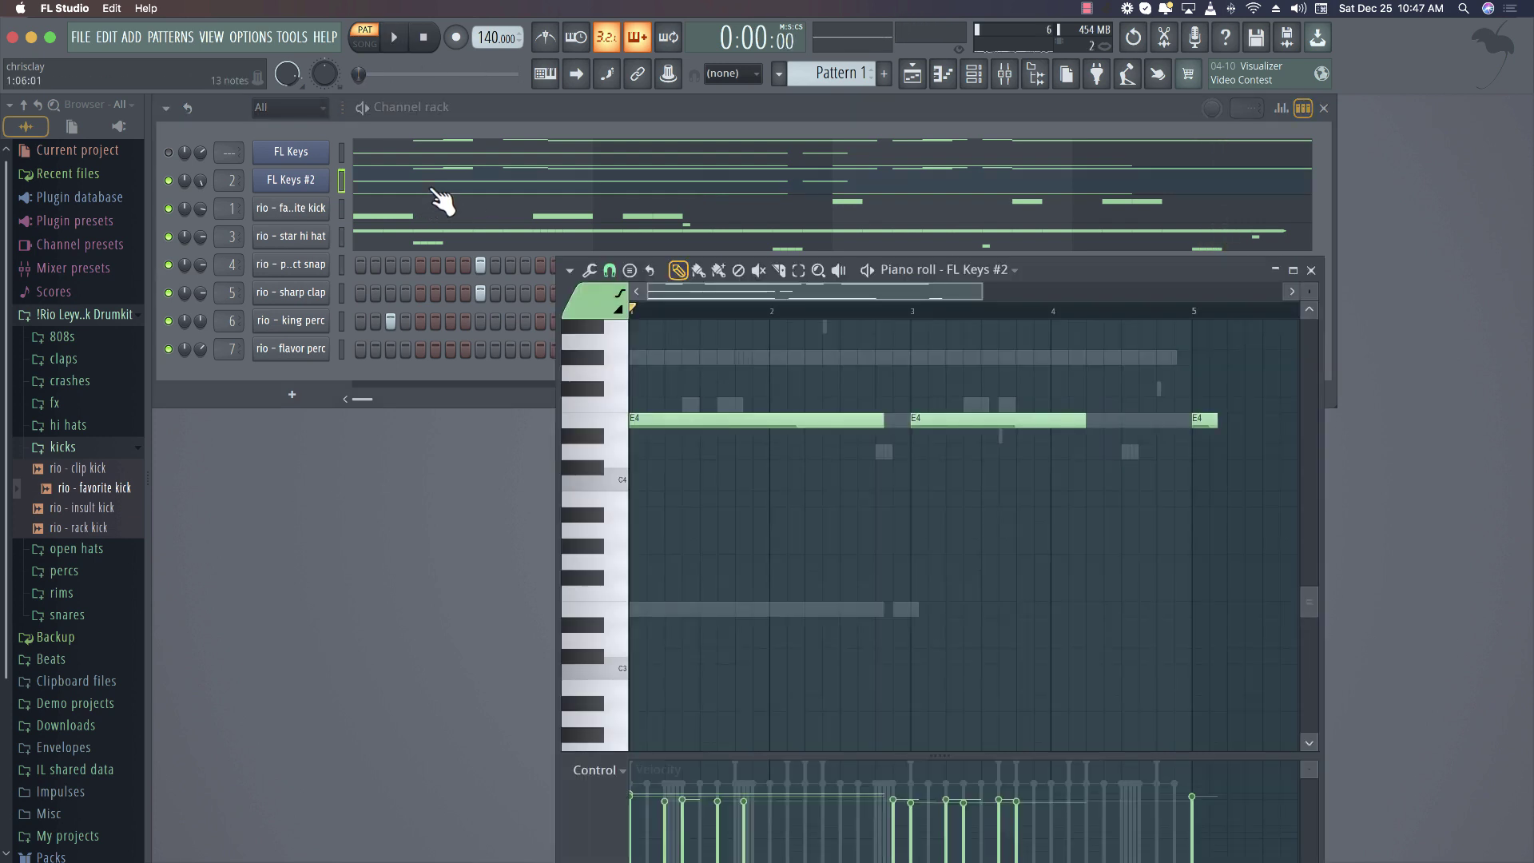
key(space)
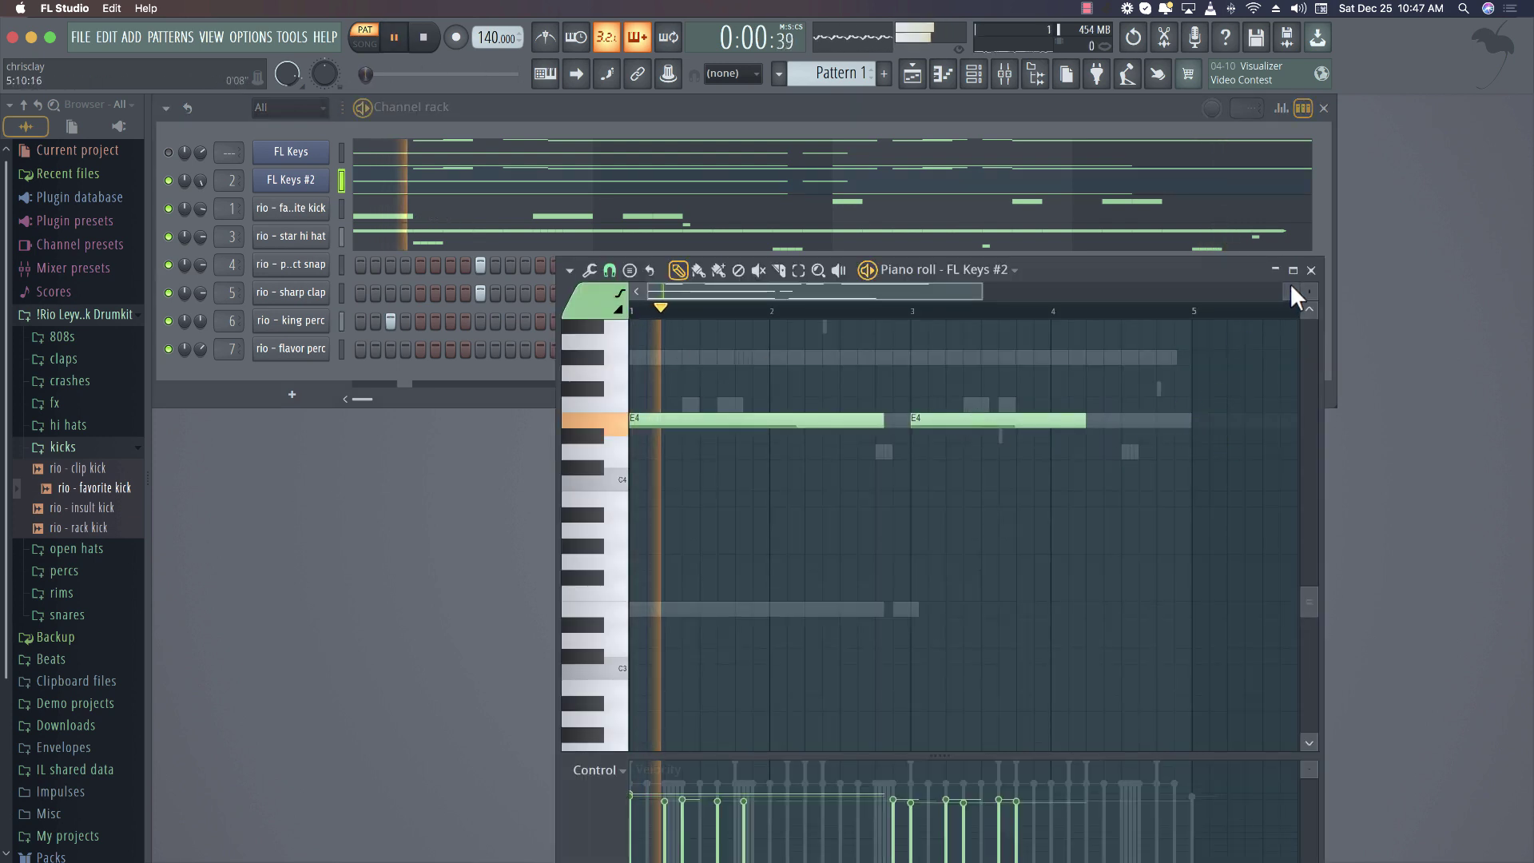
click(1311, 270)
Erase the FL Keys notes that extend past bar 4 in the piano roll
click(1015, 168)
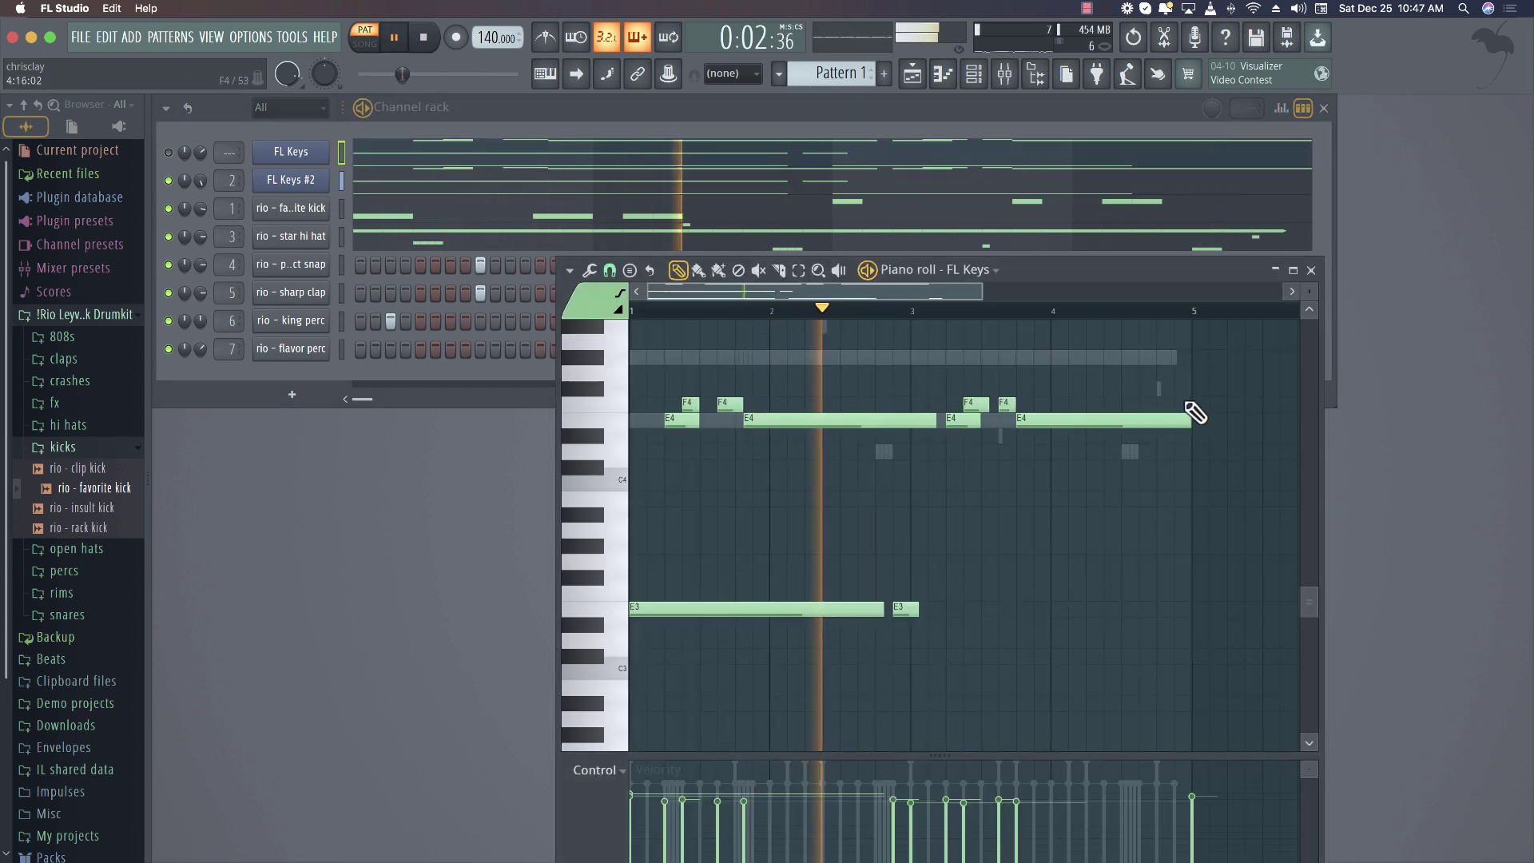
scroll(1144, 418, up, 5)
drag(1171, 397, 1292, 288)
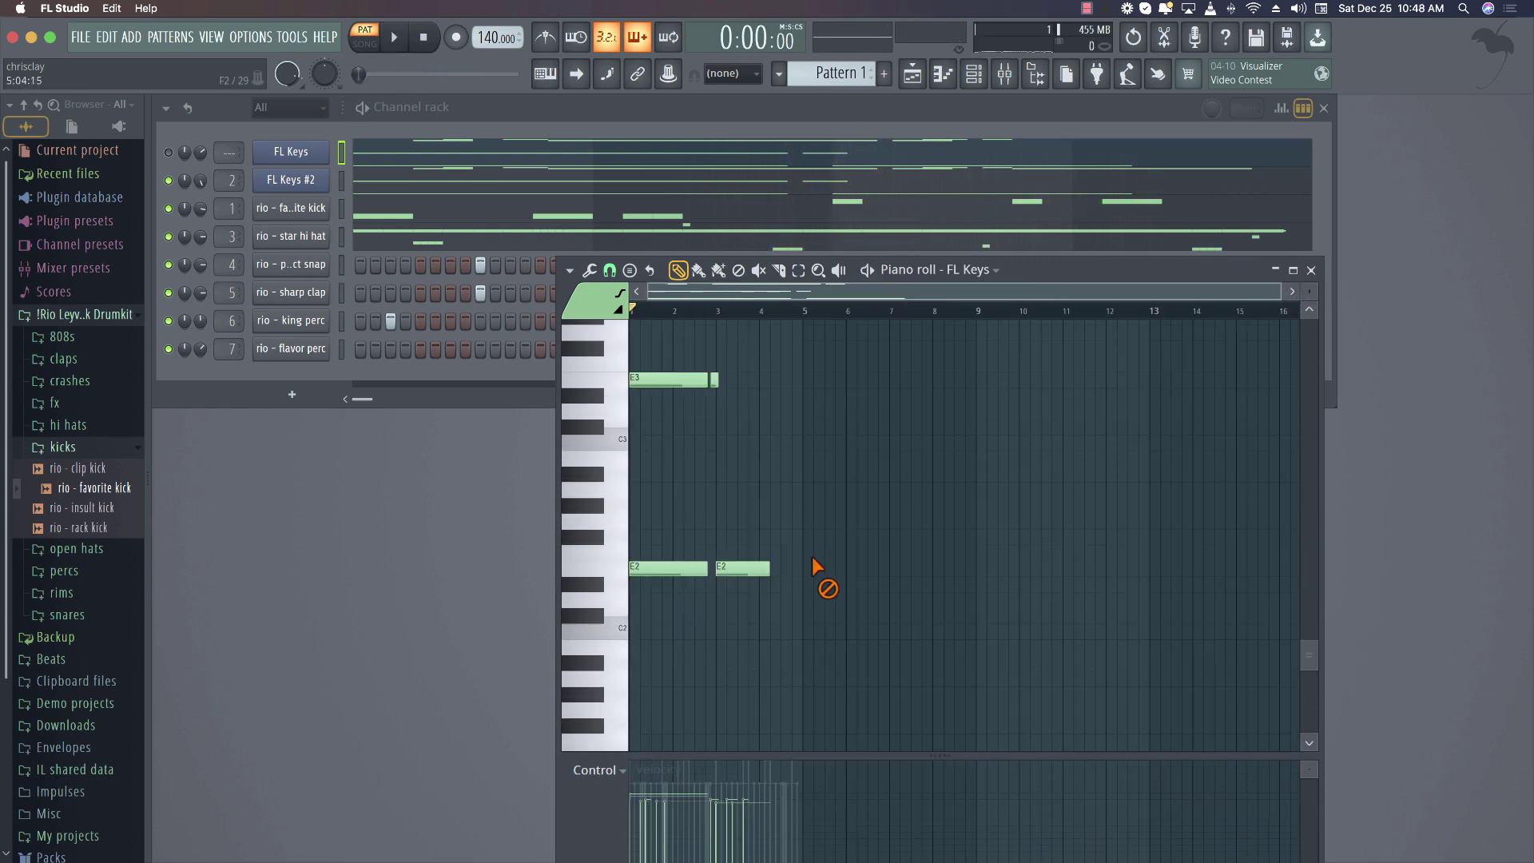
Play the pattern, unmute the FL Keys channel and restart playback from the beginning
key(space)
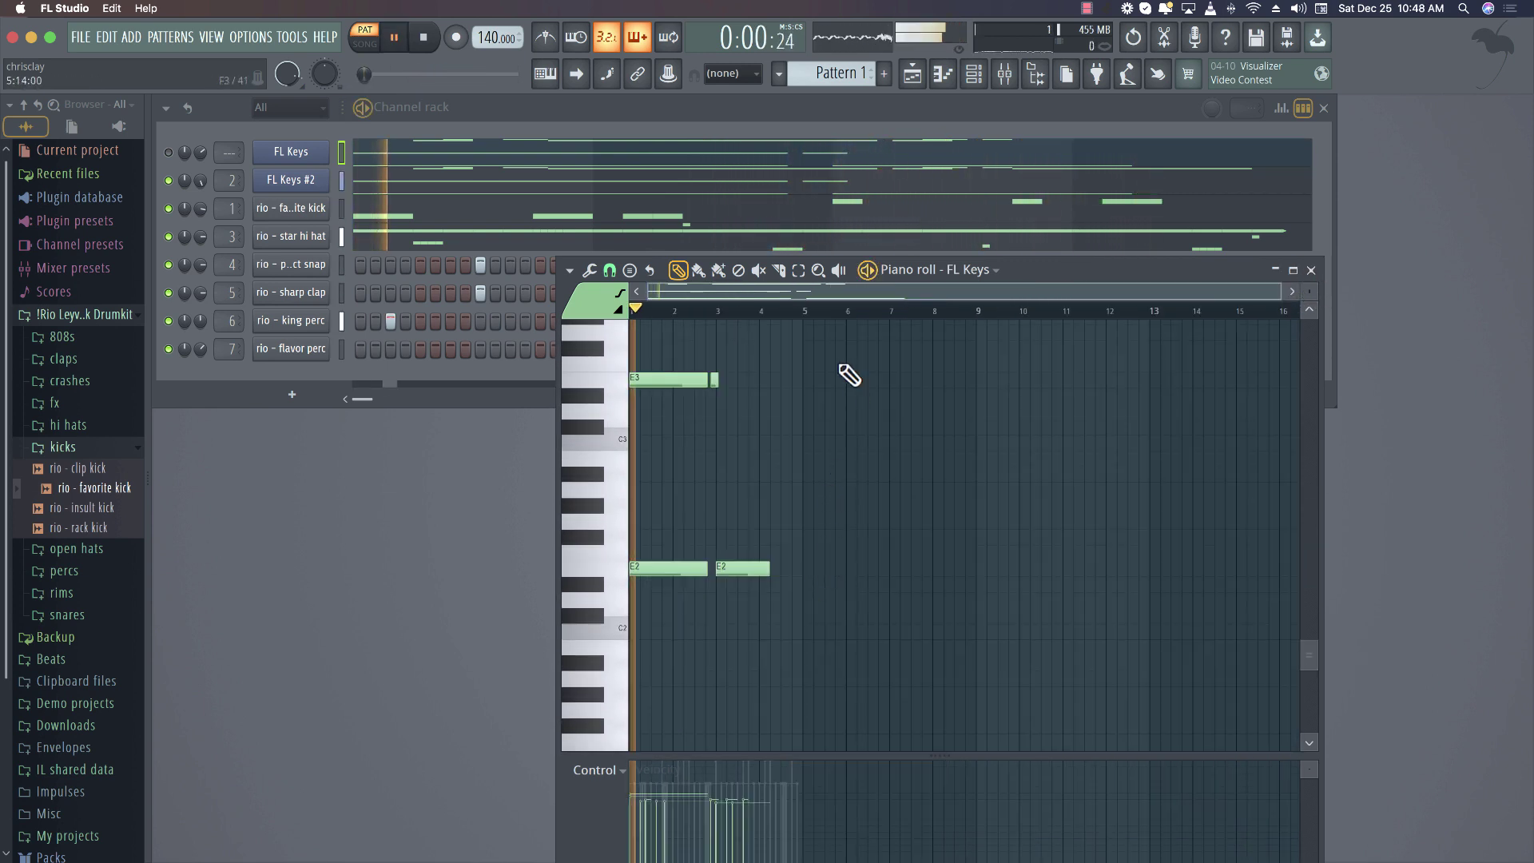
click(448, 128)
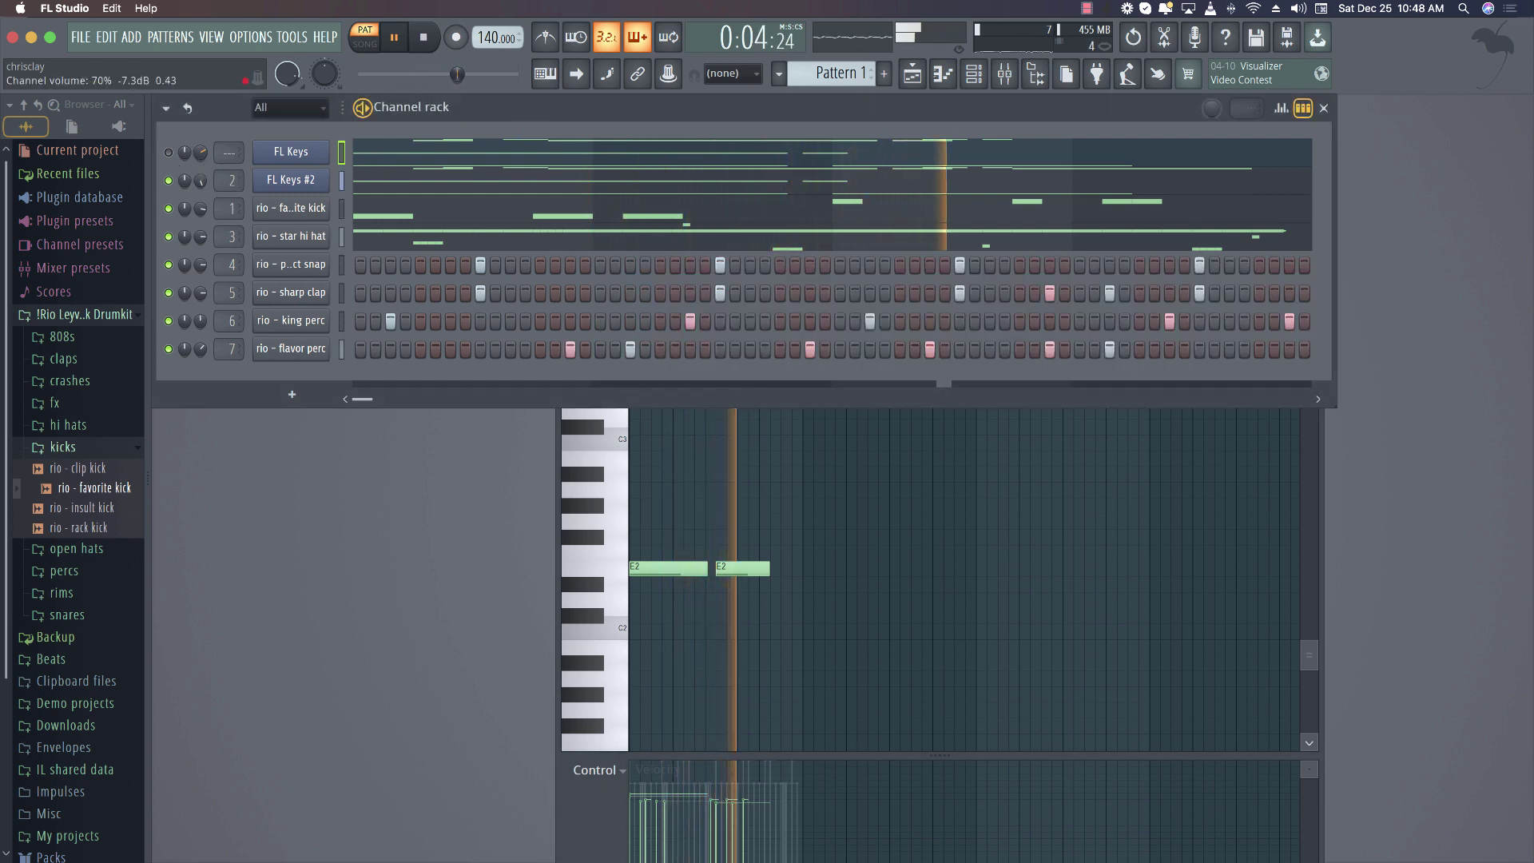
click(169, 152)
key(space)
key(space)
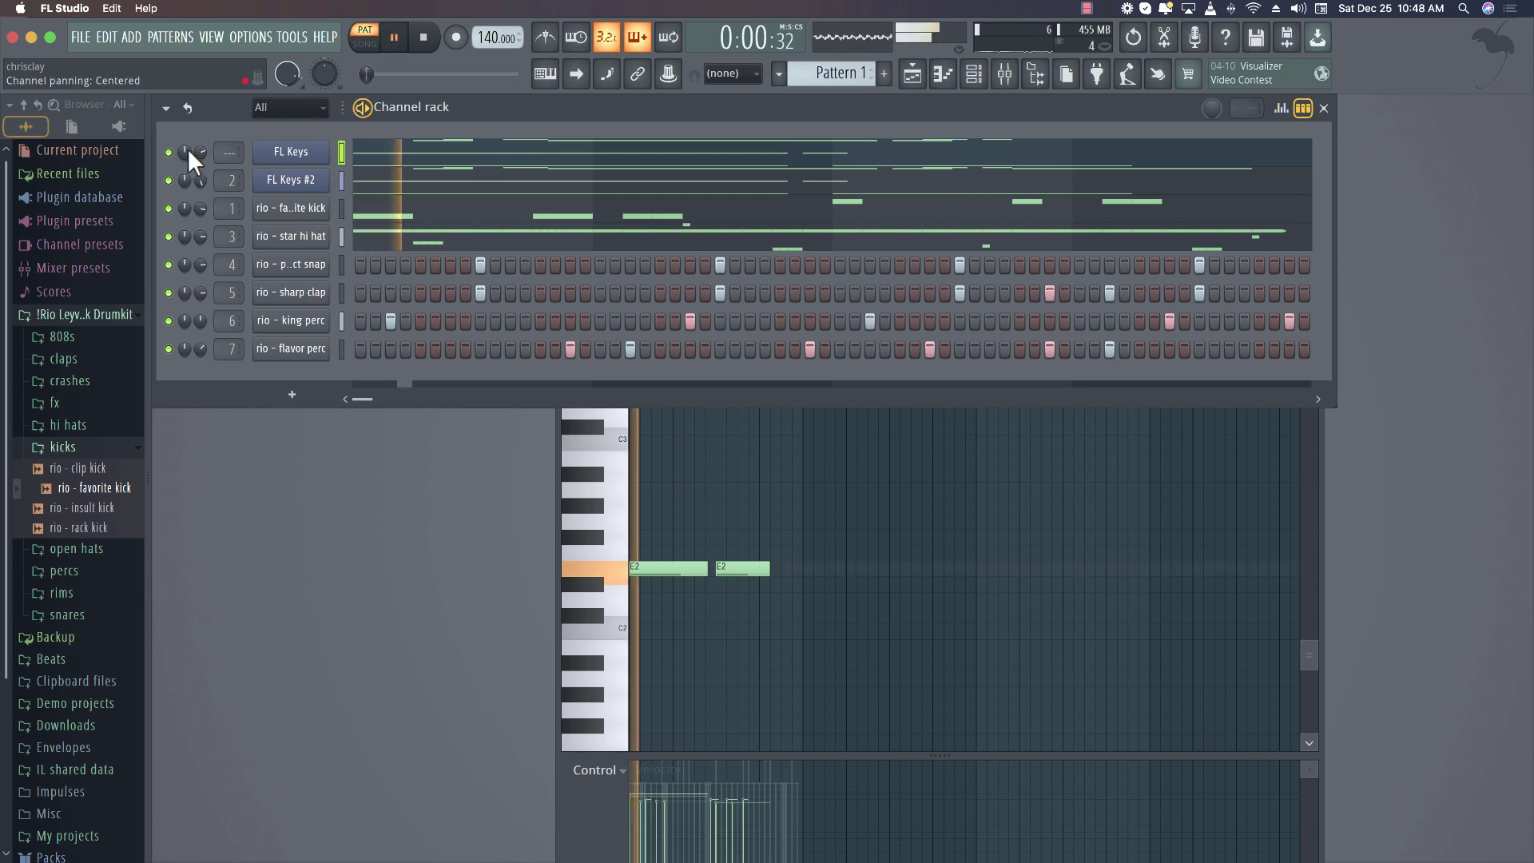
Check the zoomed-out FL Keys notes in the piano roll and play the pattern
click(404, 163)
key(space)
click(403, 164)
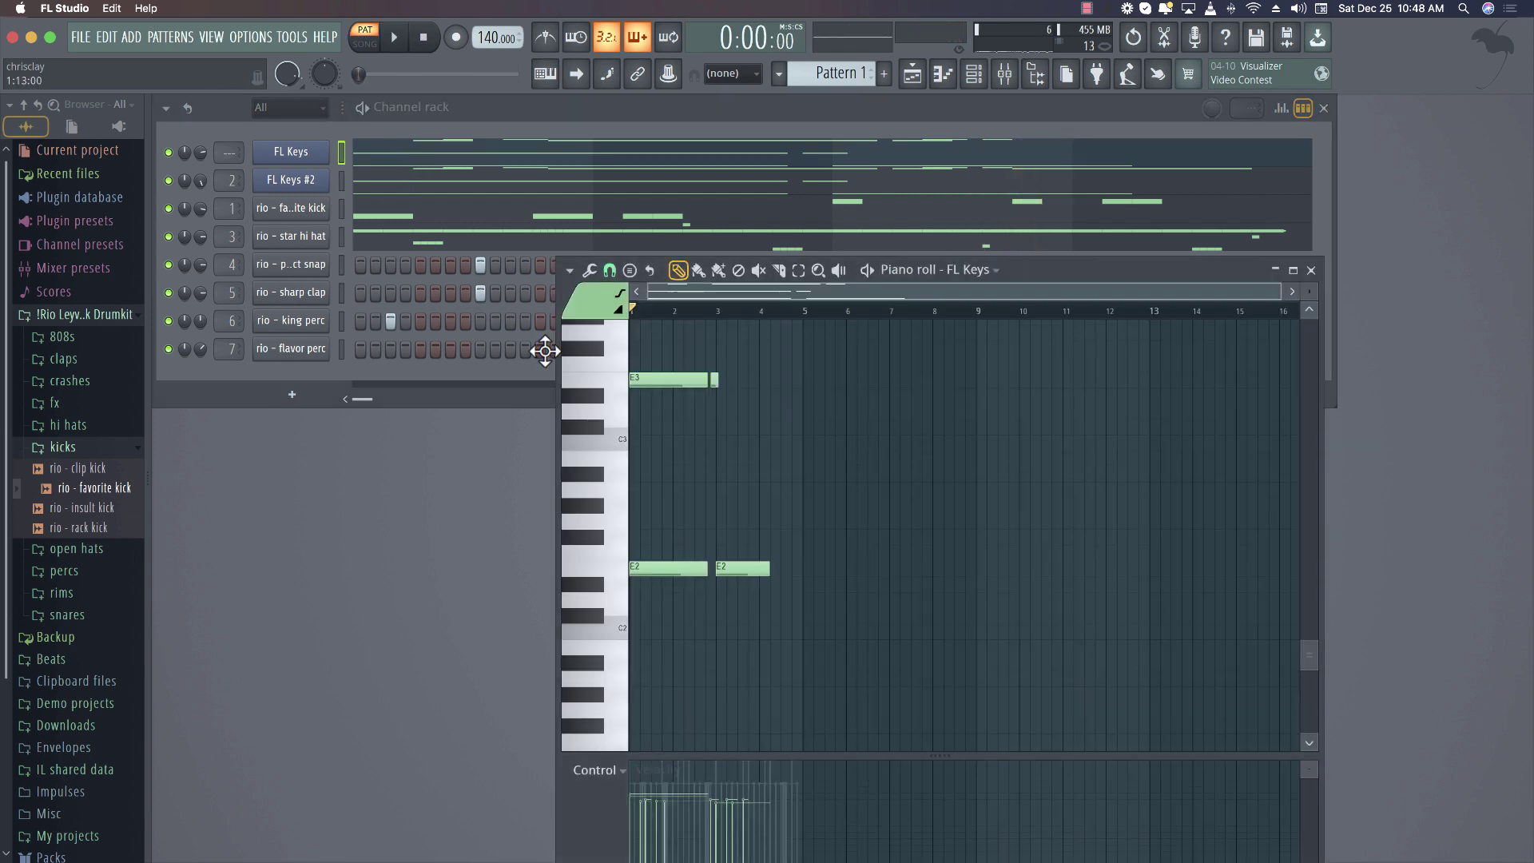
scroll(790, 317, down, 4)
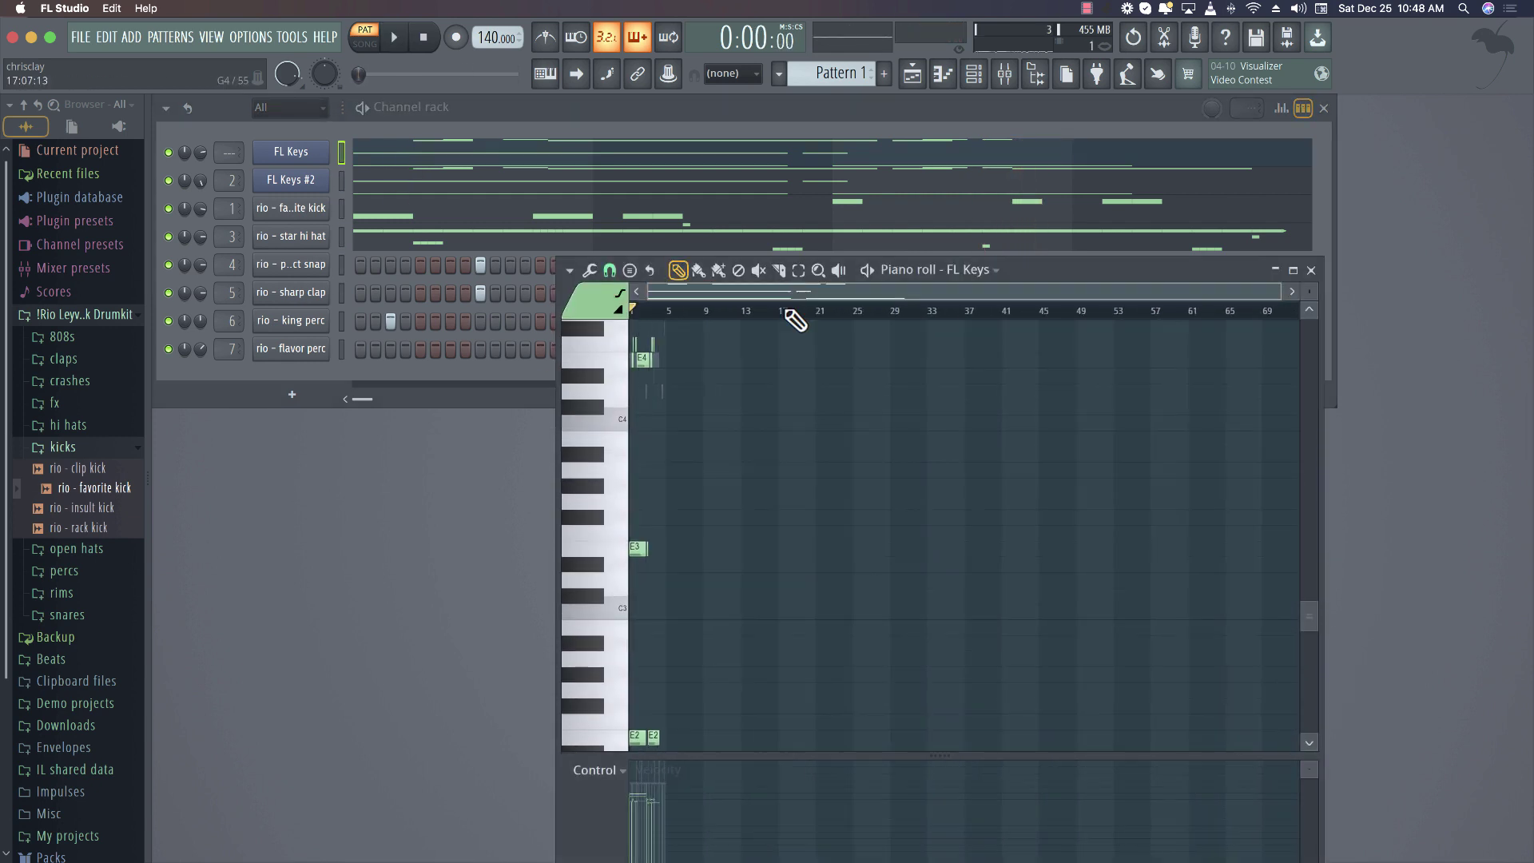
drag(755, 445, 566, 330)
key(space)
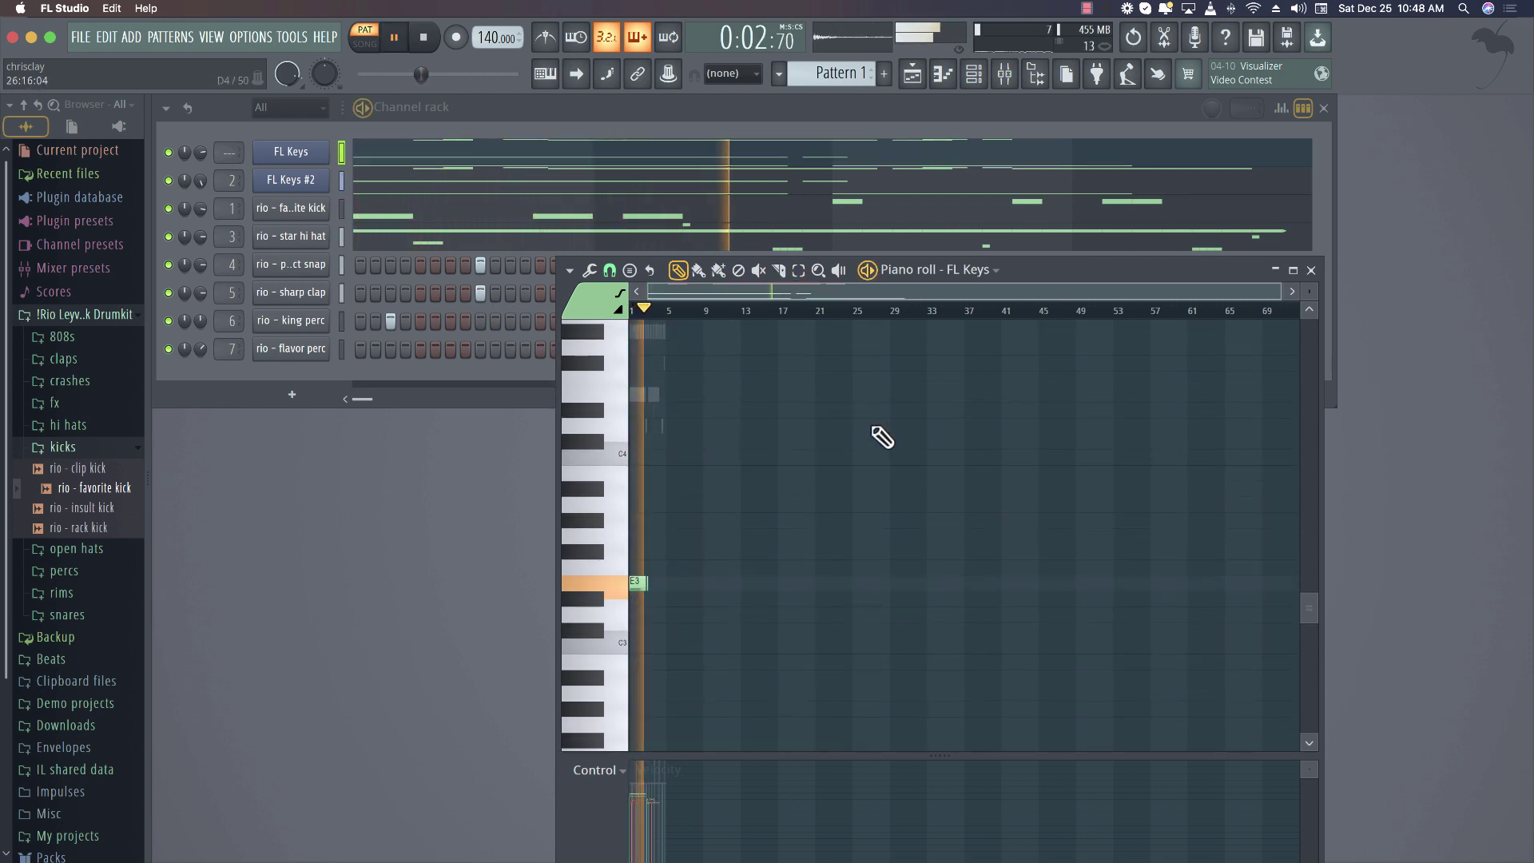
Close the piano roll and set the FL Keys channel volume to about 65% during playback
click(1311, 270)
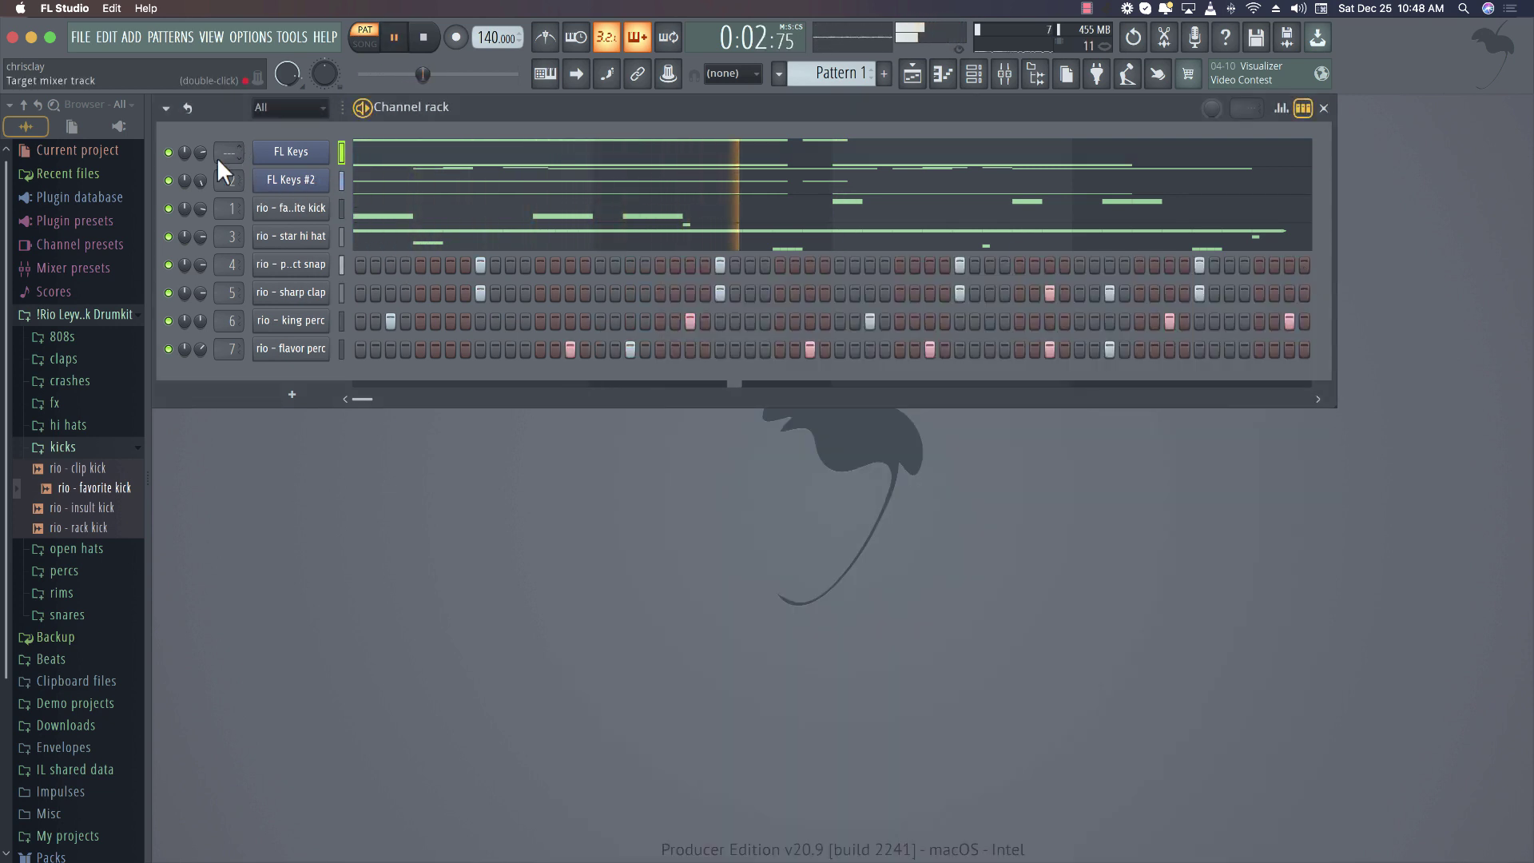
mouse_move(197, 172)
mouse_down()
mouse_move(199, 192)
mouse_move(203, 157)
mouse_move(200, 174)
mouse_up()
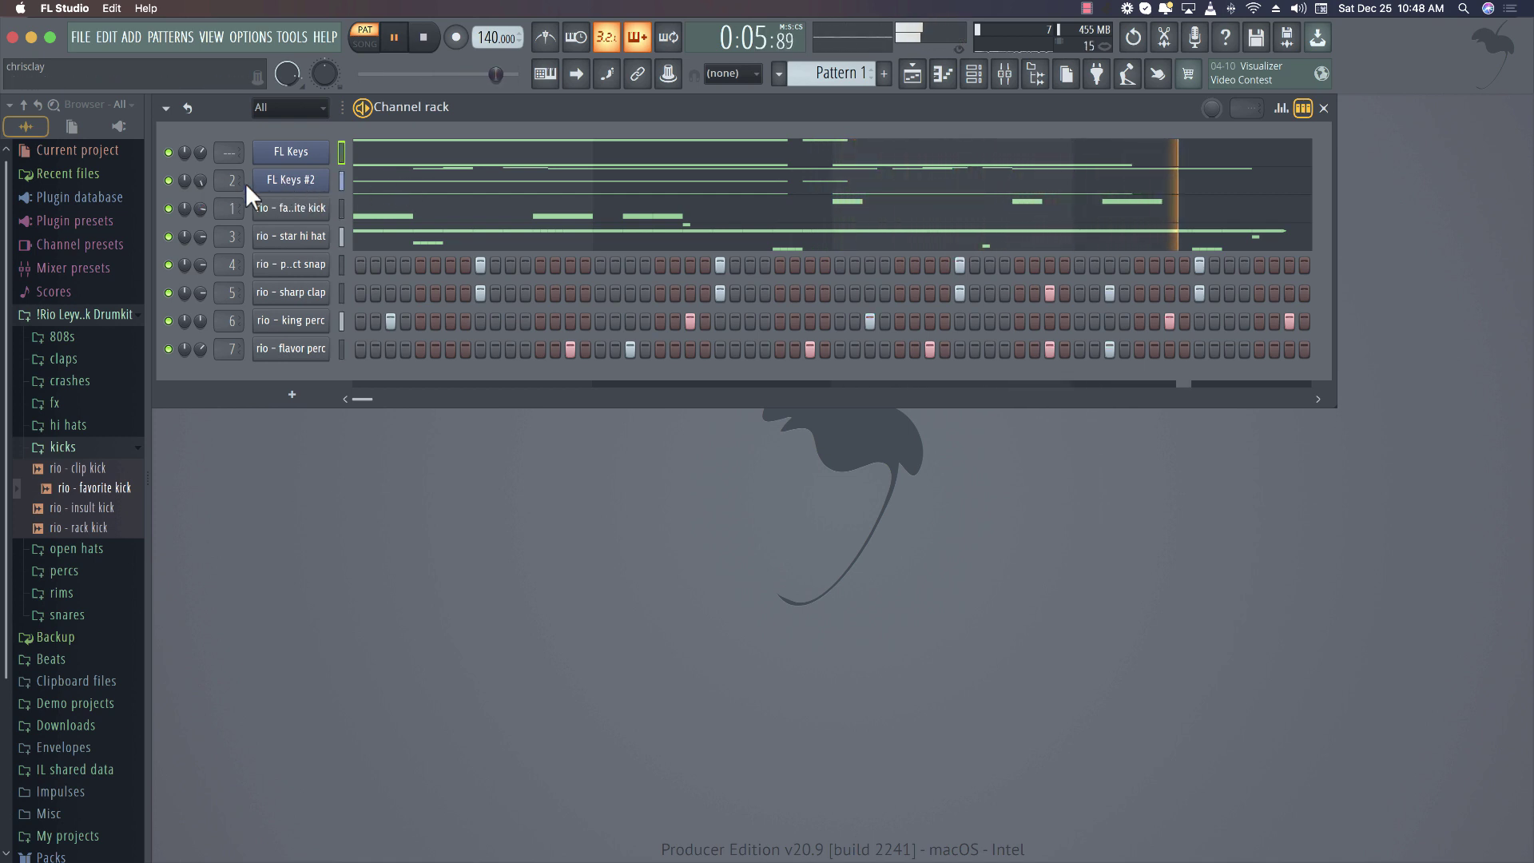
drag(199, 152, 200, 168)
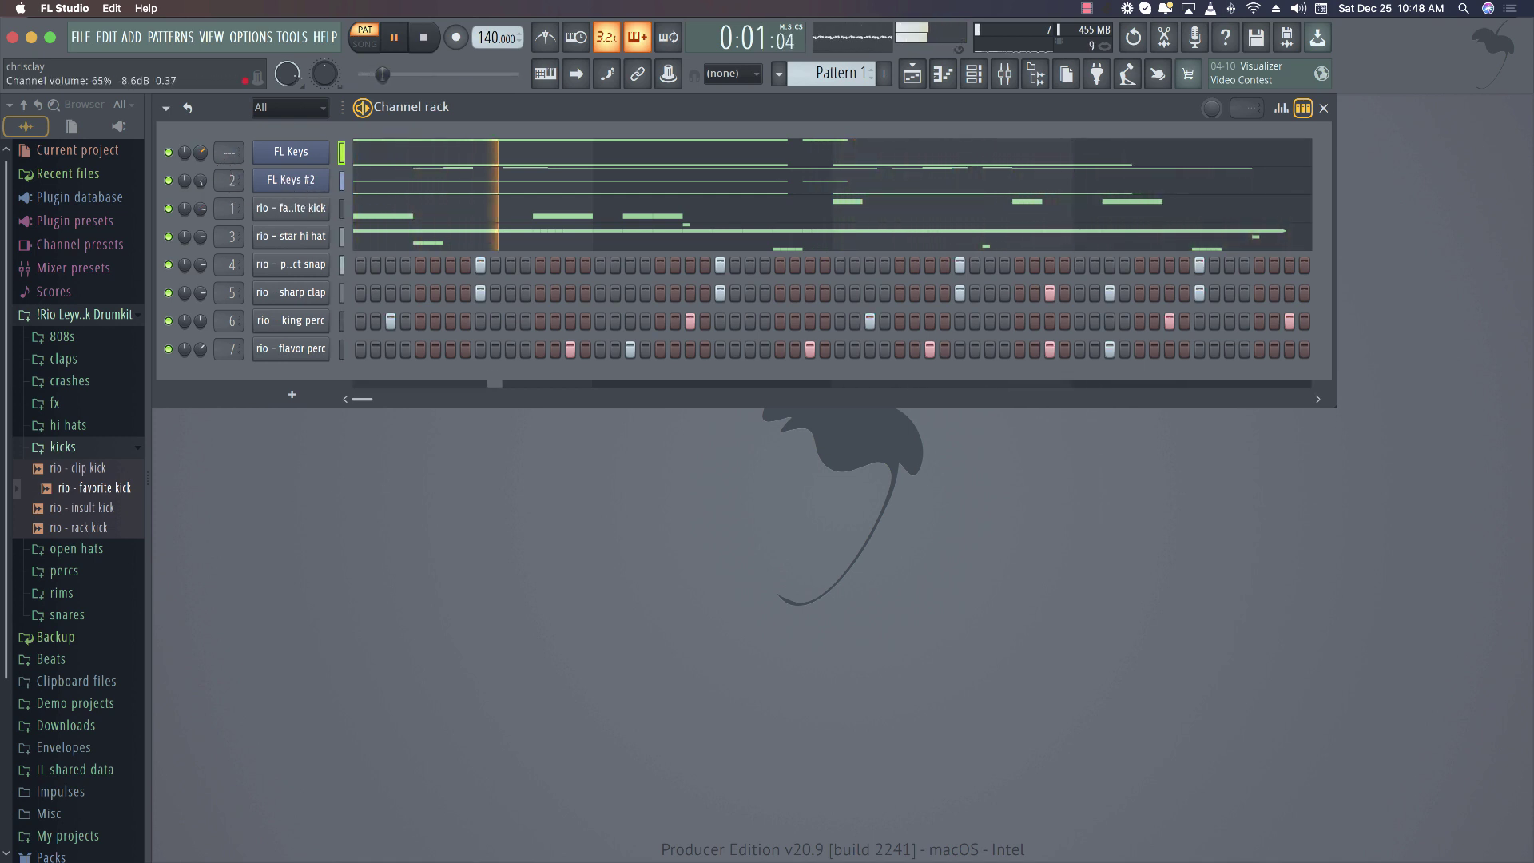
key(space)
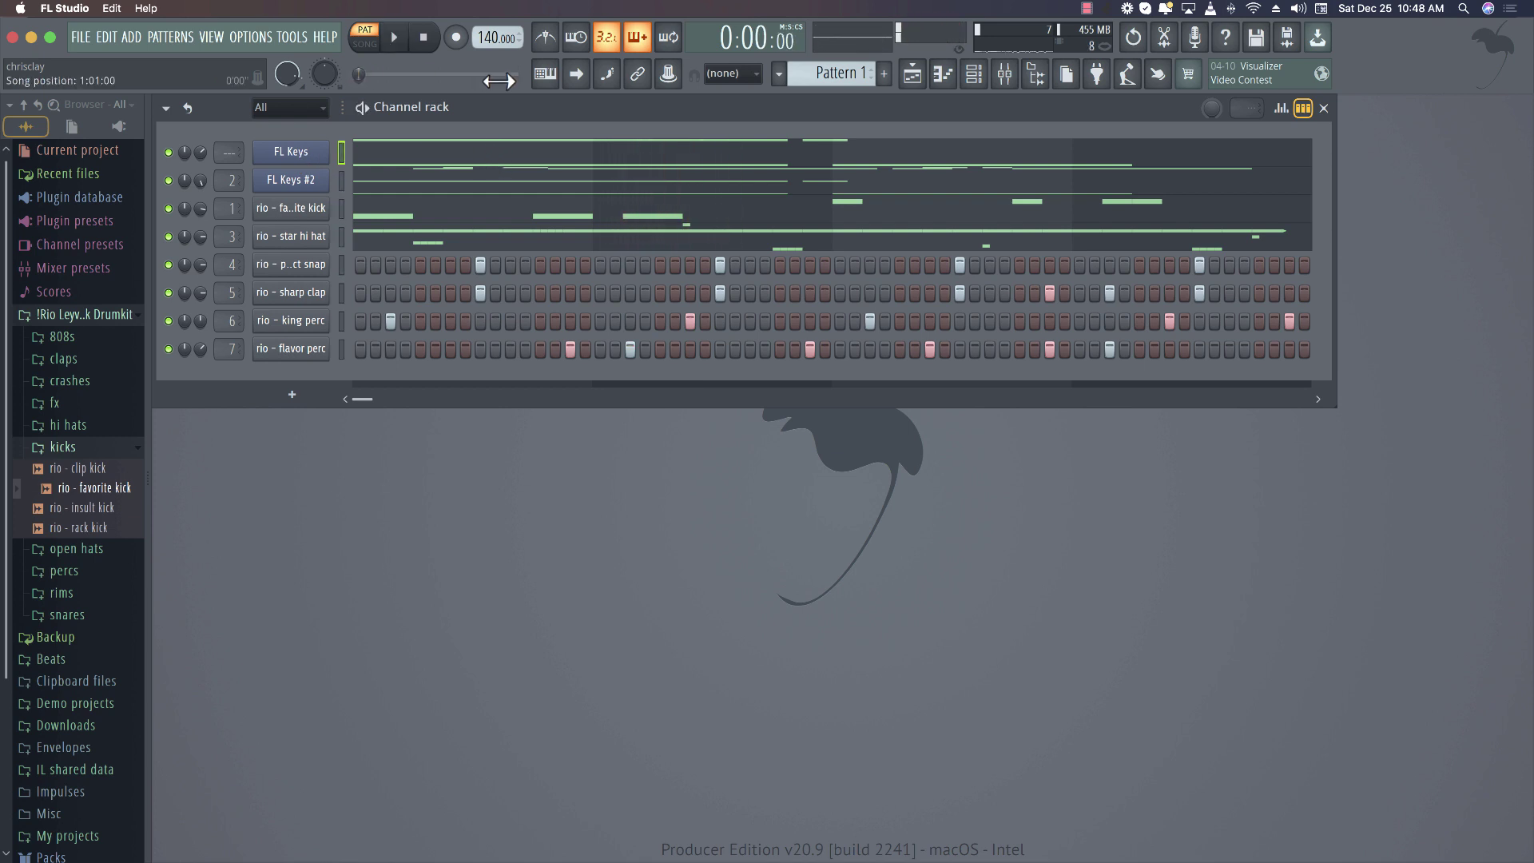
Open the playlist and split Pattern 1 by channel
click(912, 73)
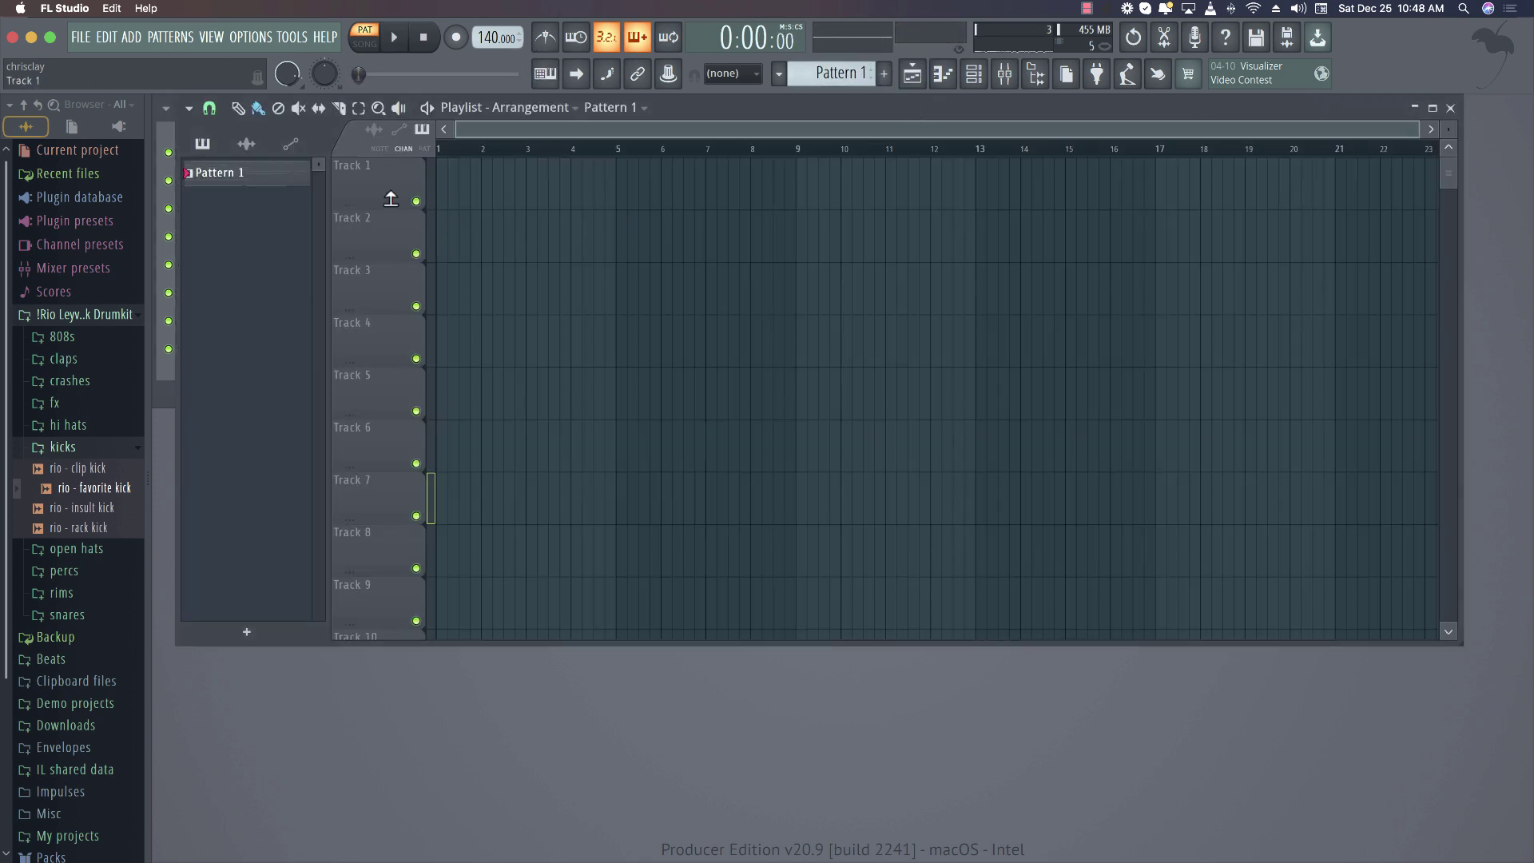
right_click(281, 182)
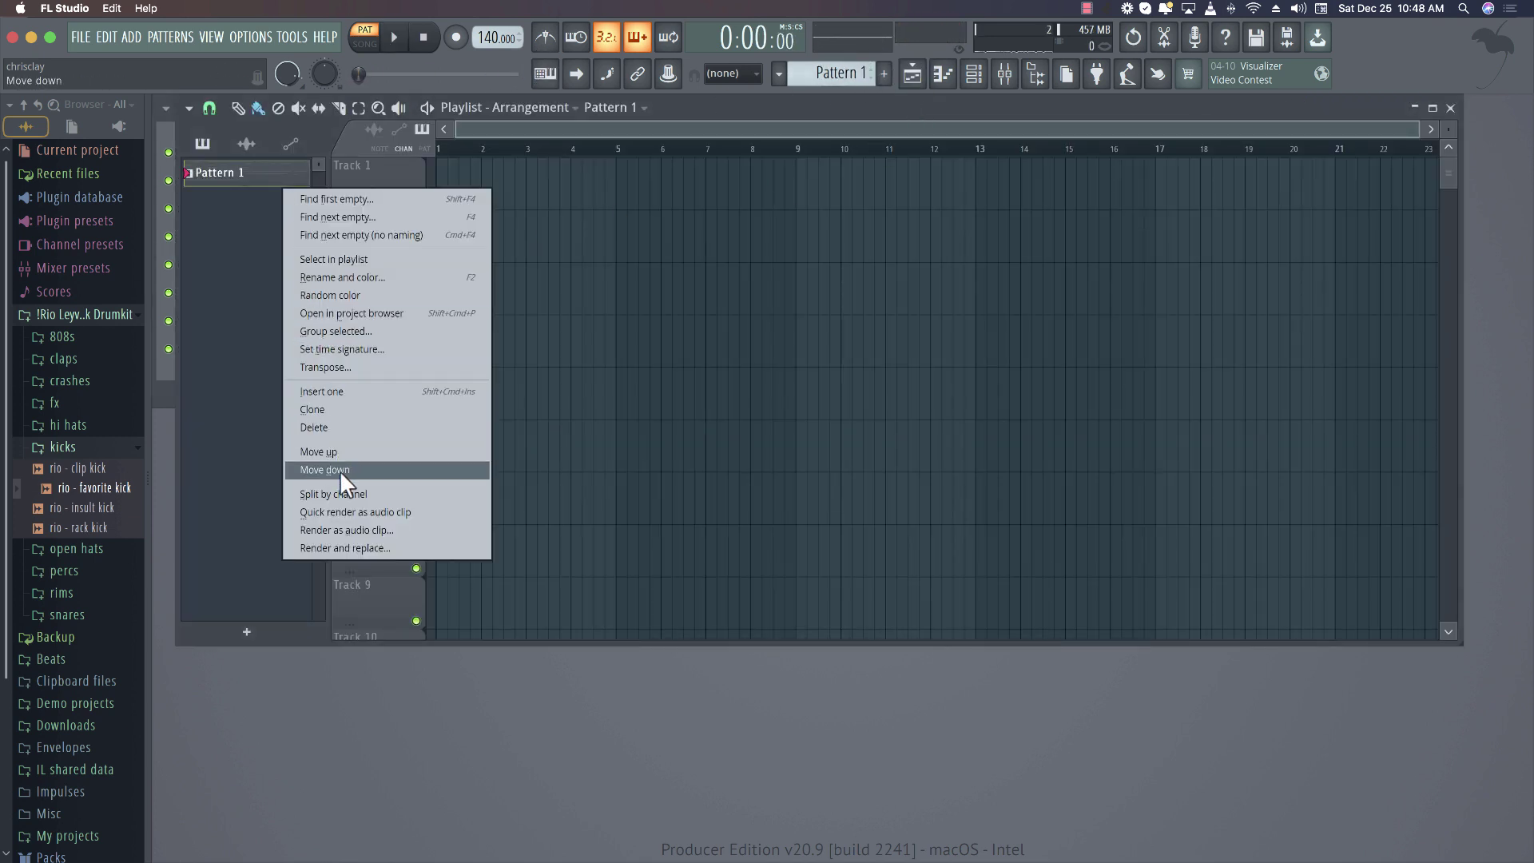
click(342, 491)
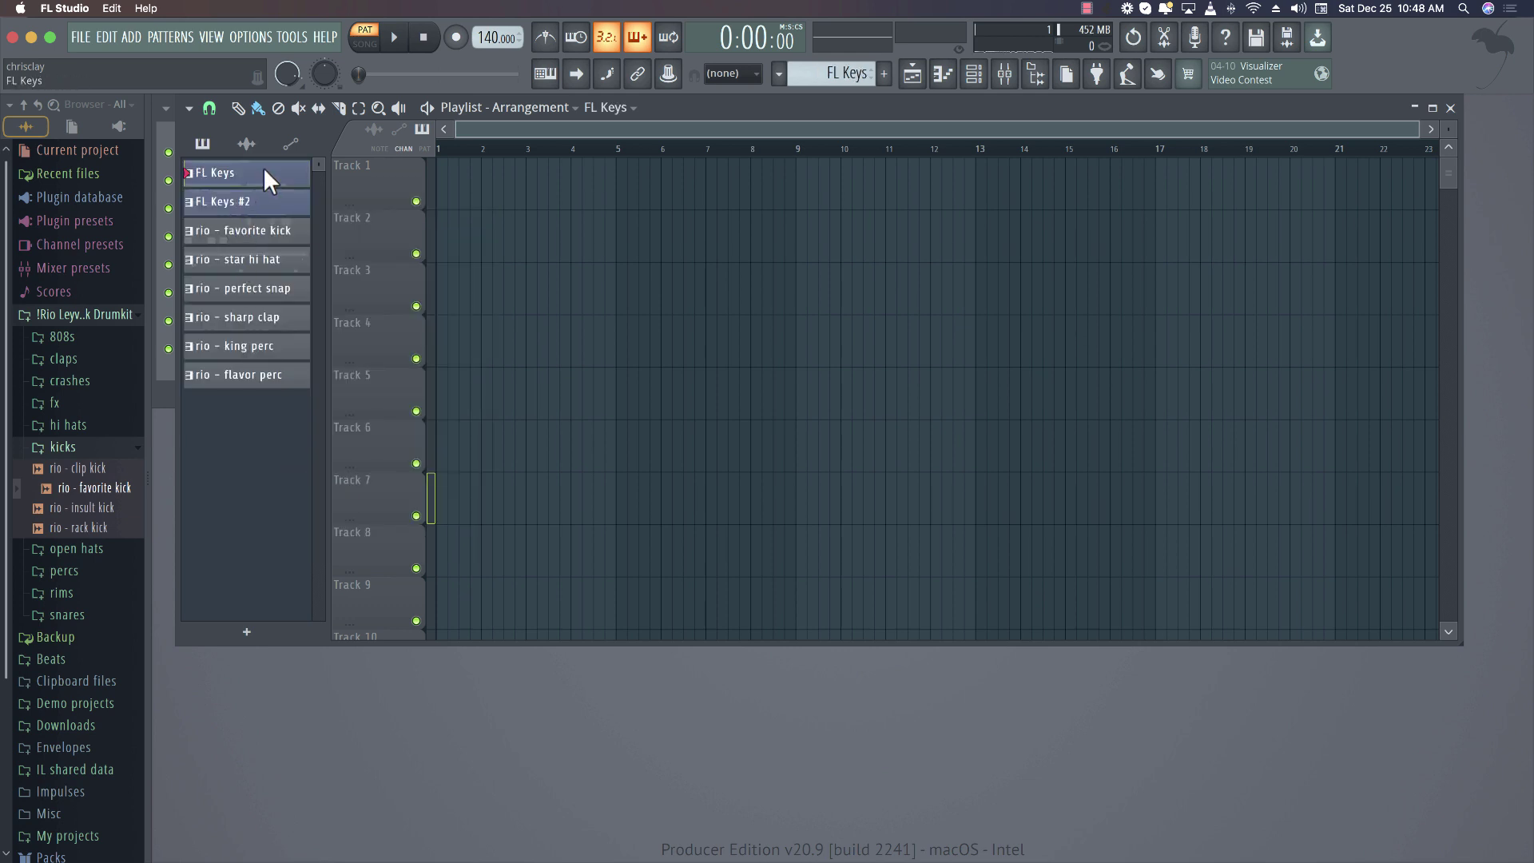
Quick render the FL Keys and FL Keys #2 patterns as audio clips
click(264, 201)
right_click(258, 200)
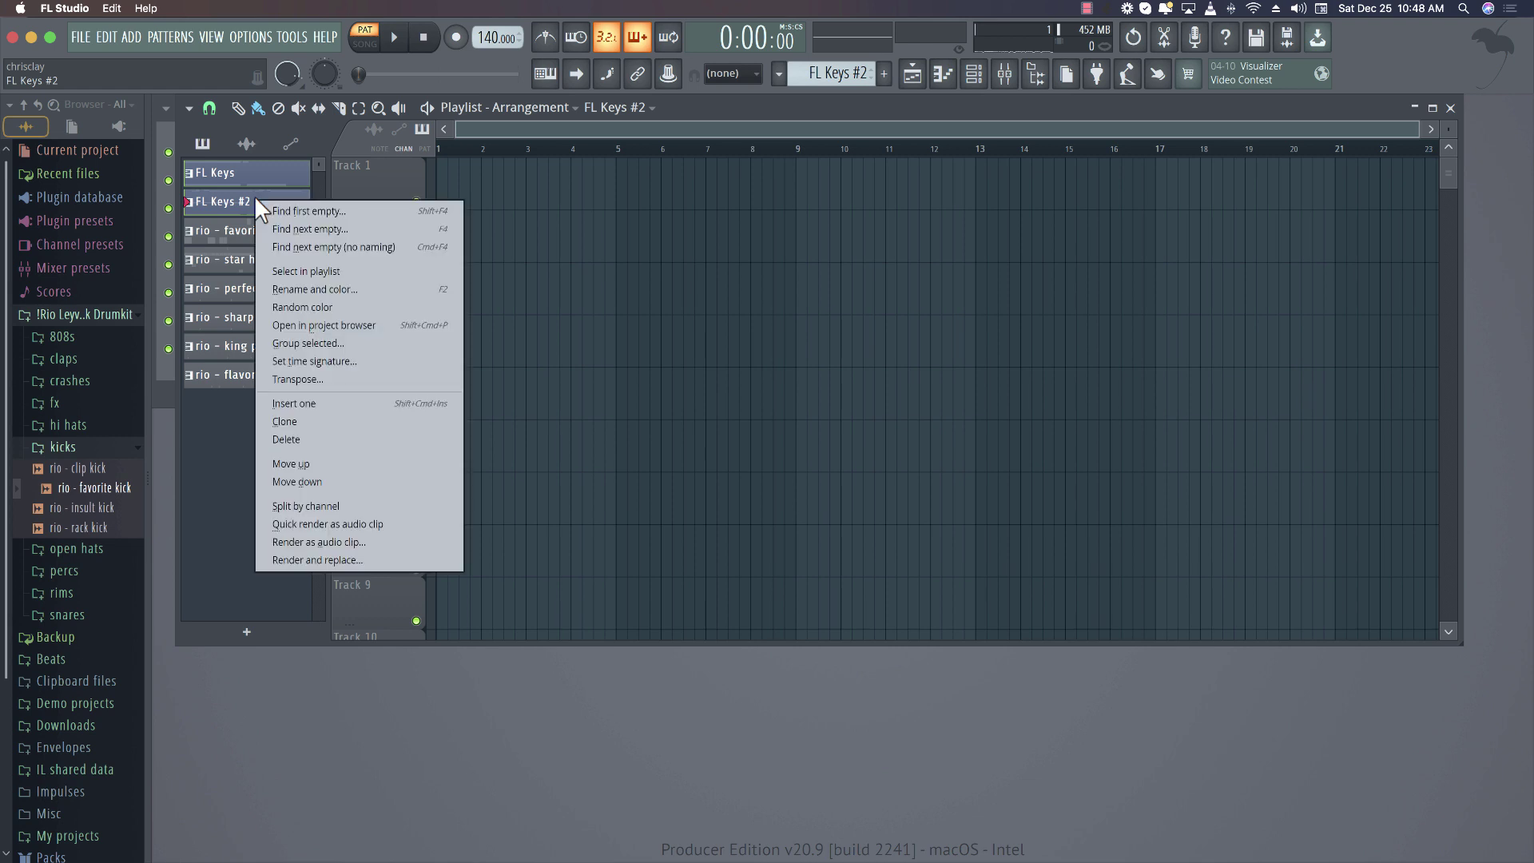
click(296, 524)
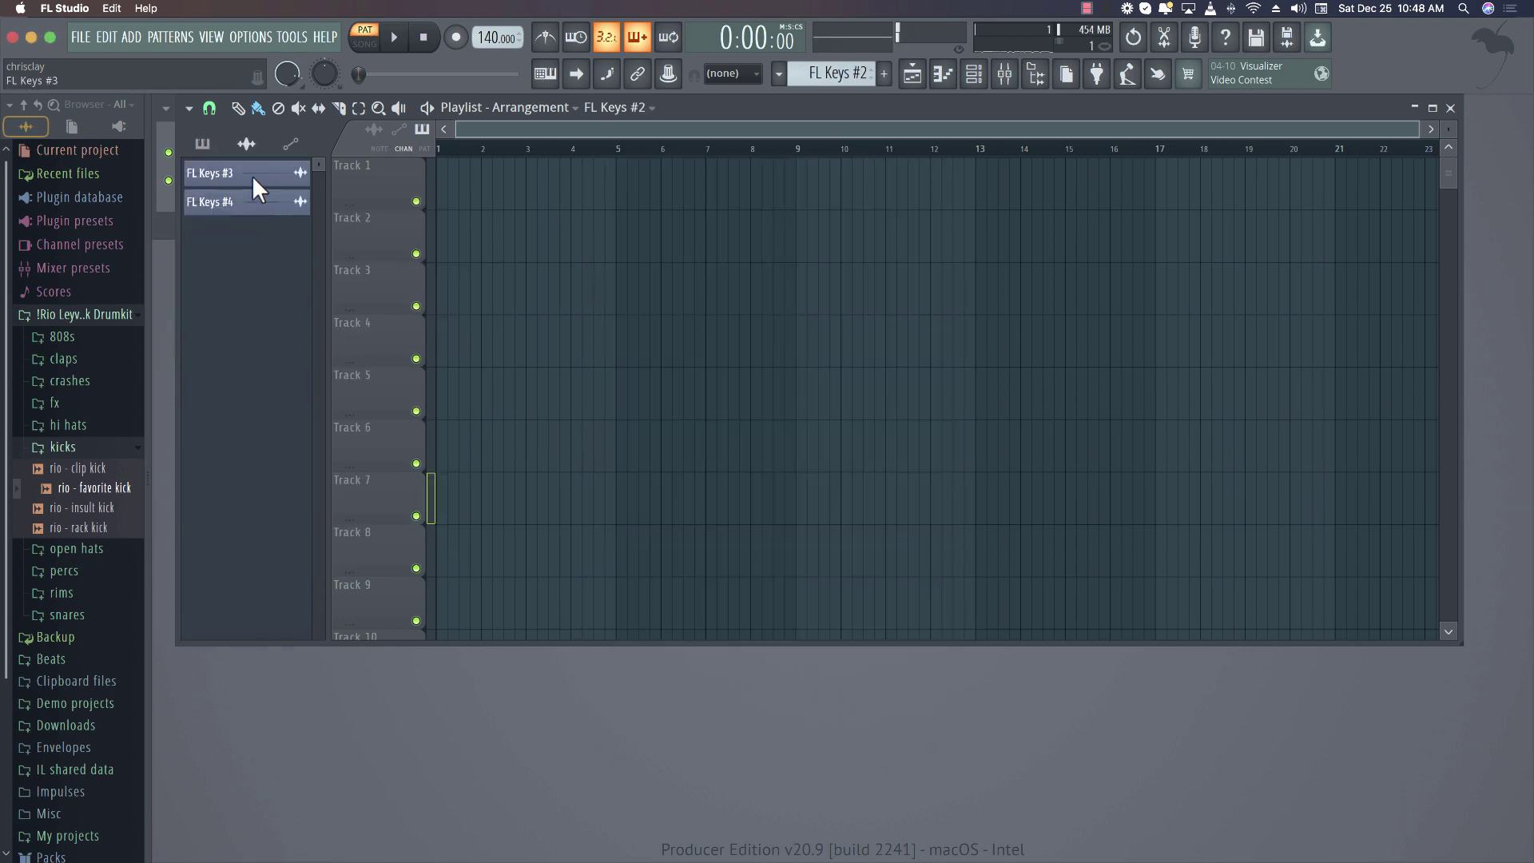
Place the FL Keys #3 audio clip on Track 1 and FL Keys #4 on Track 2, both starting at bar 1
drag(252, 171, 470, 236)
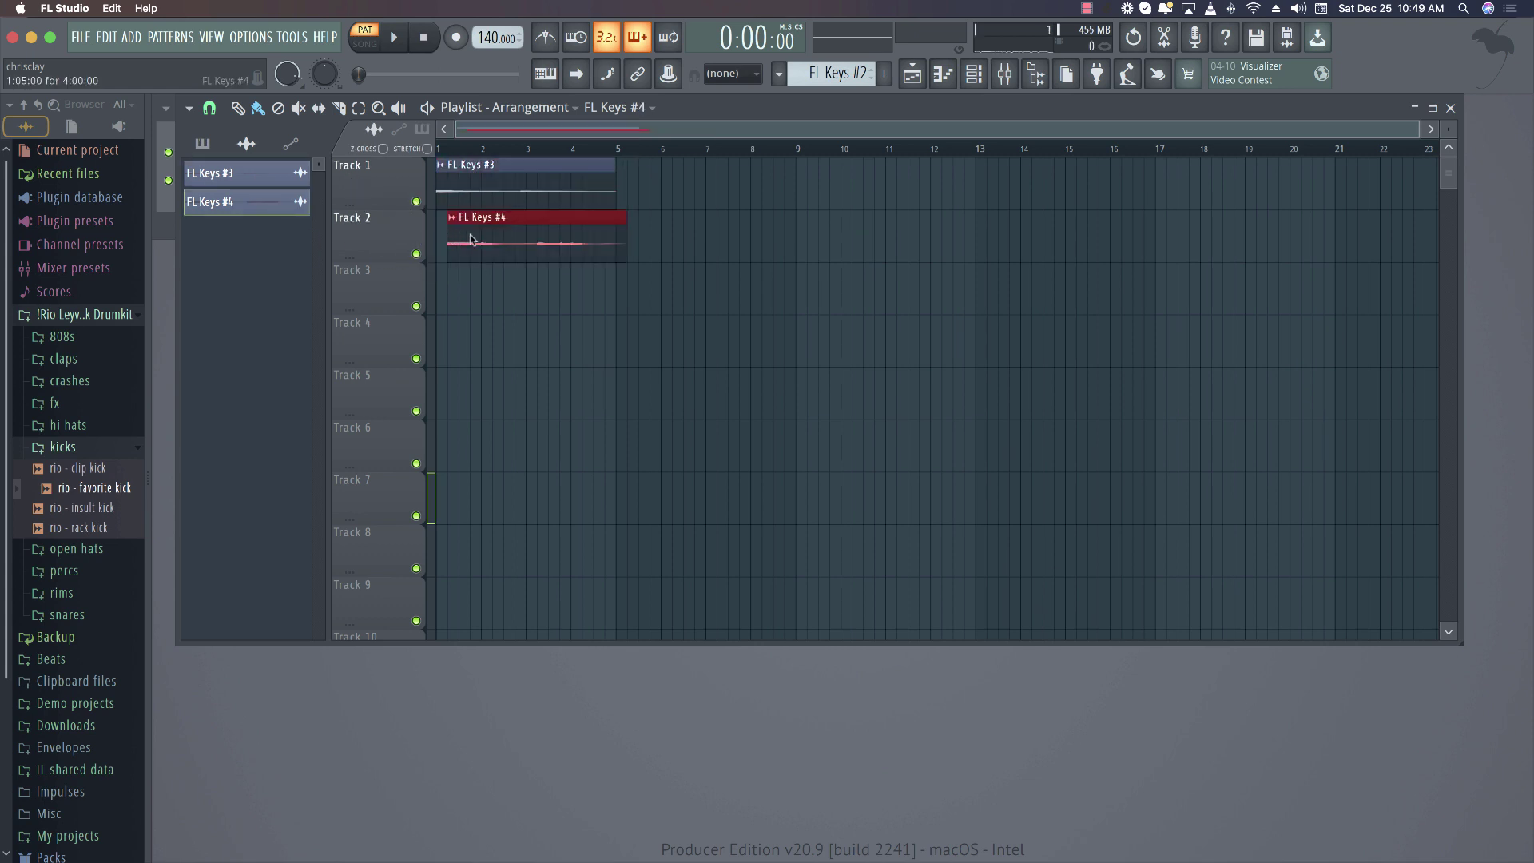
click(254, 178)
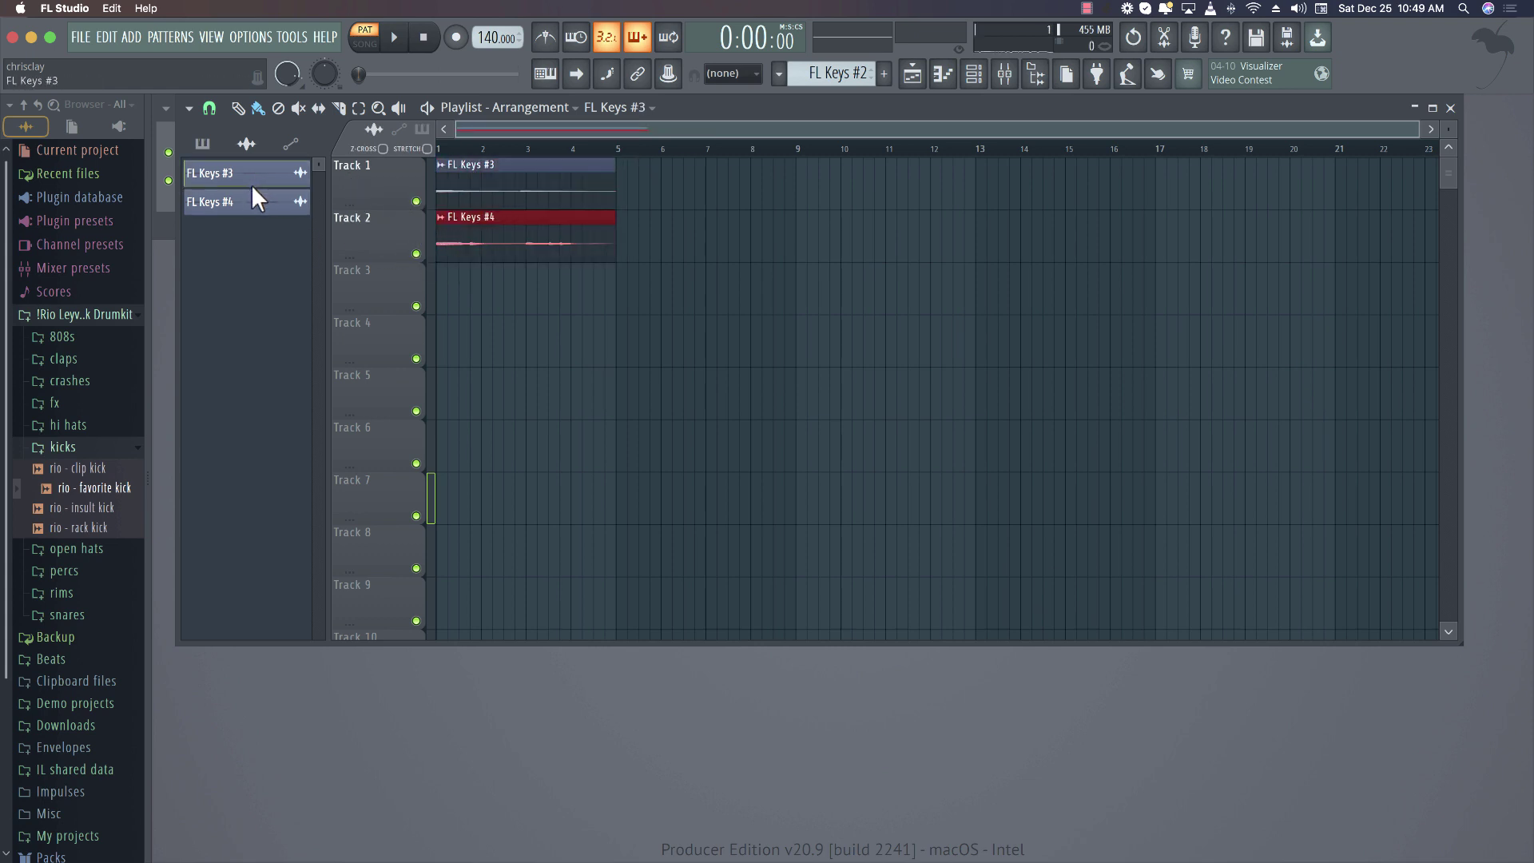
click(246, 190)
right_click(246, 198)
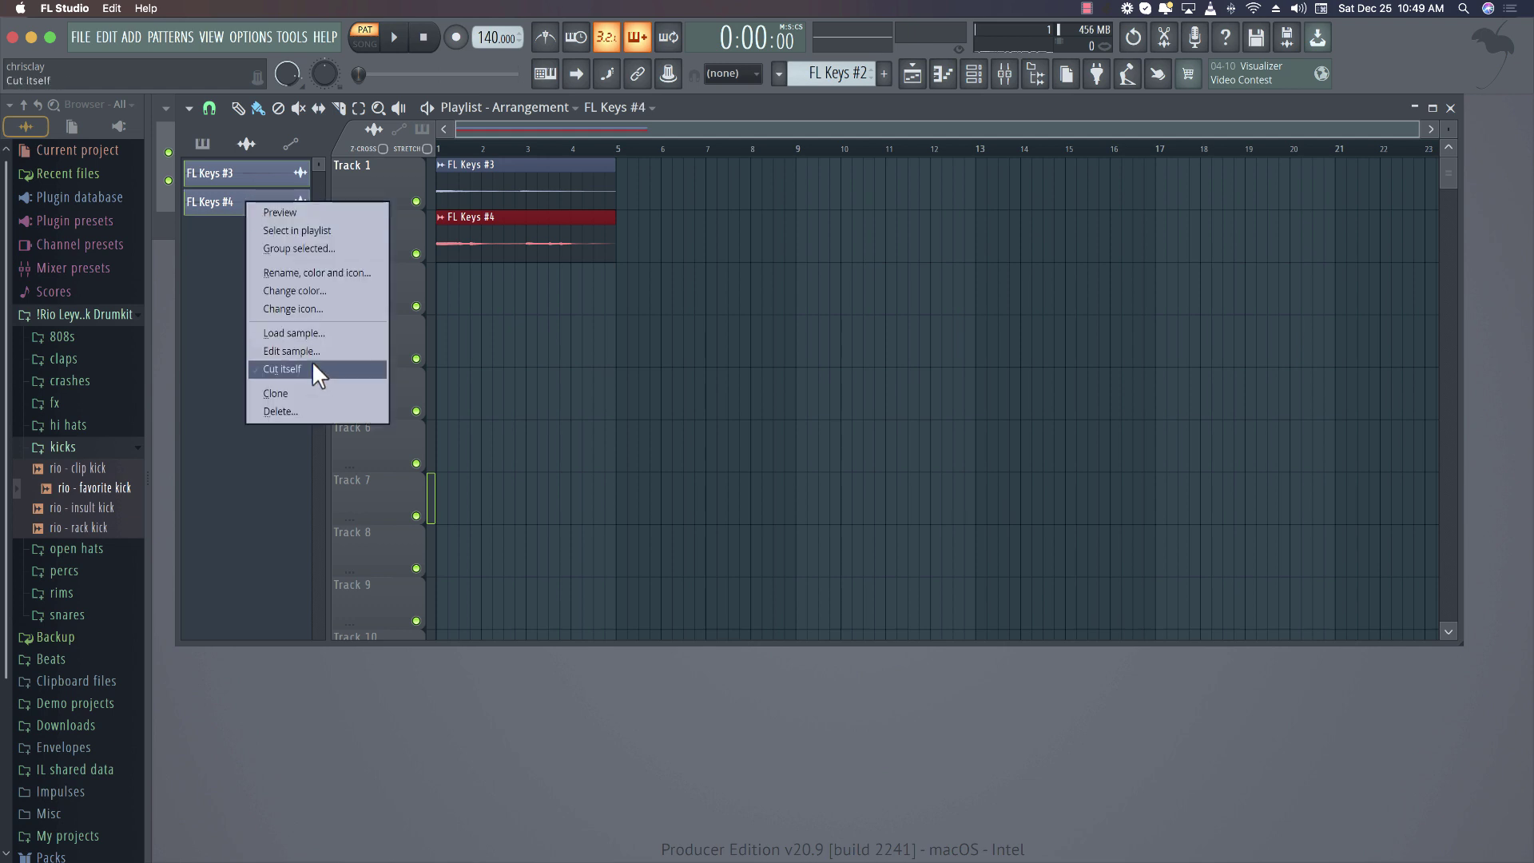
click(224, 275)
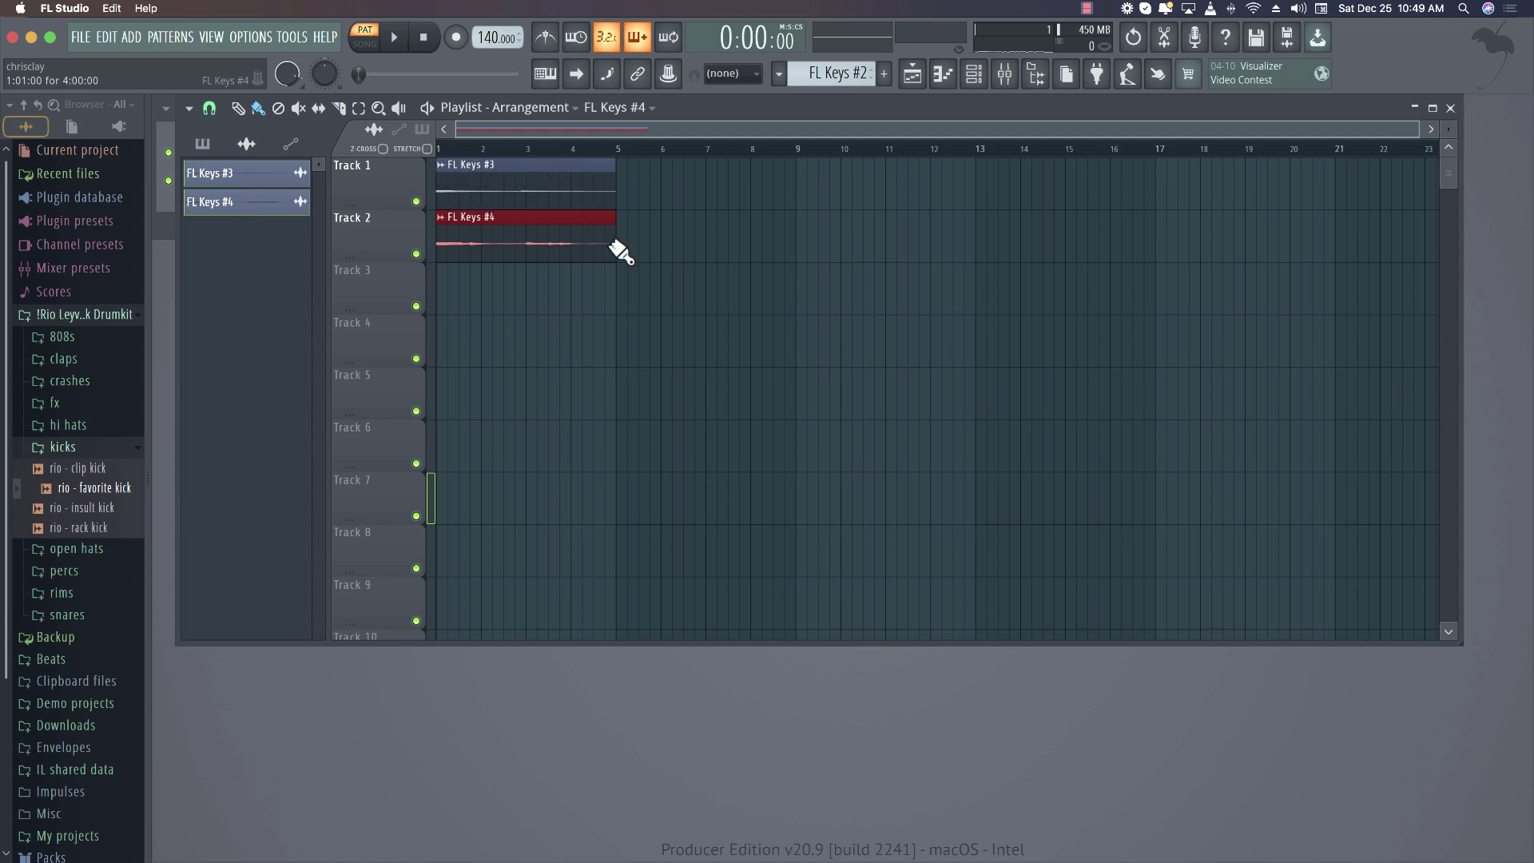
Duplicate both audio clips at bar 5 on Tracks 1 and 2 and play the song from the start
drag(674, 284, 685, 188)
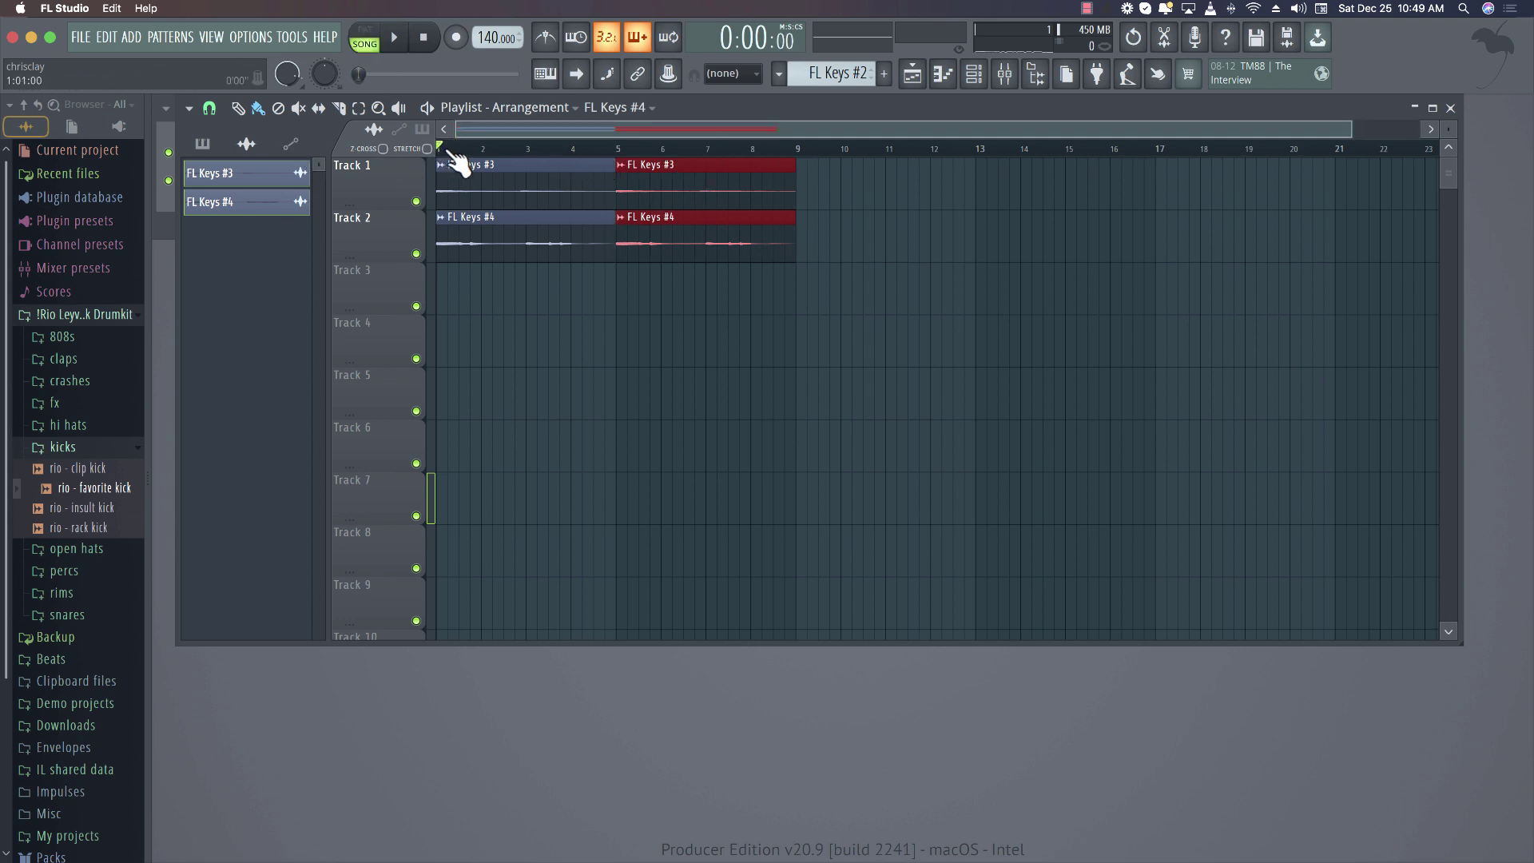
key(space)
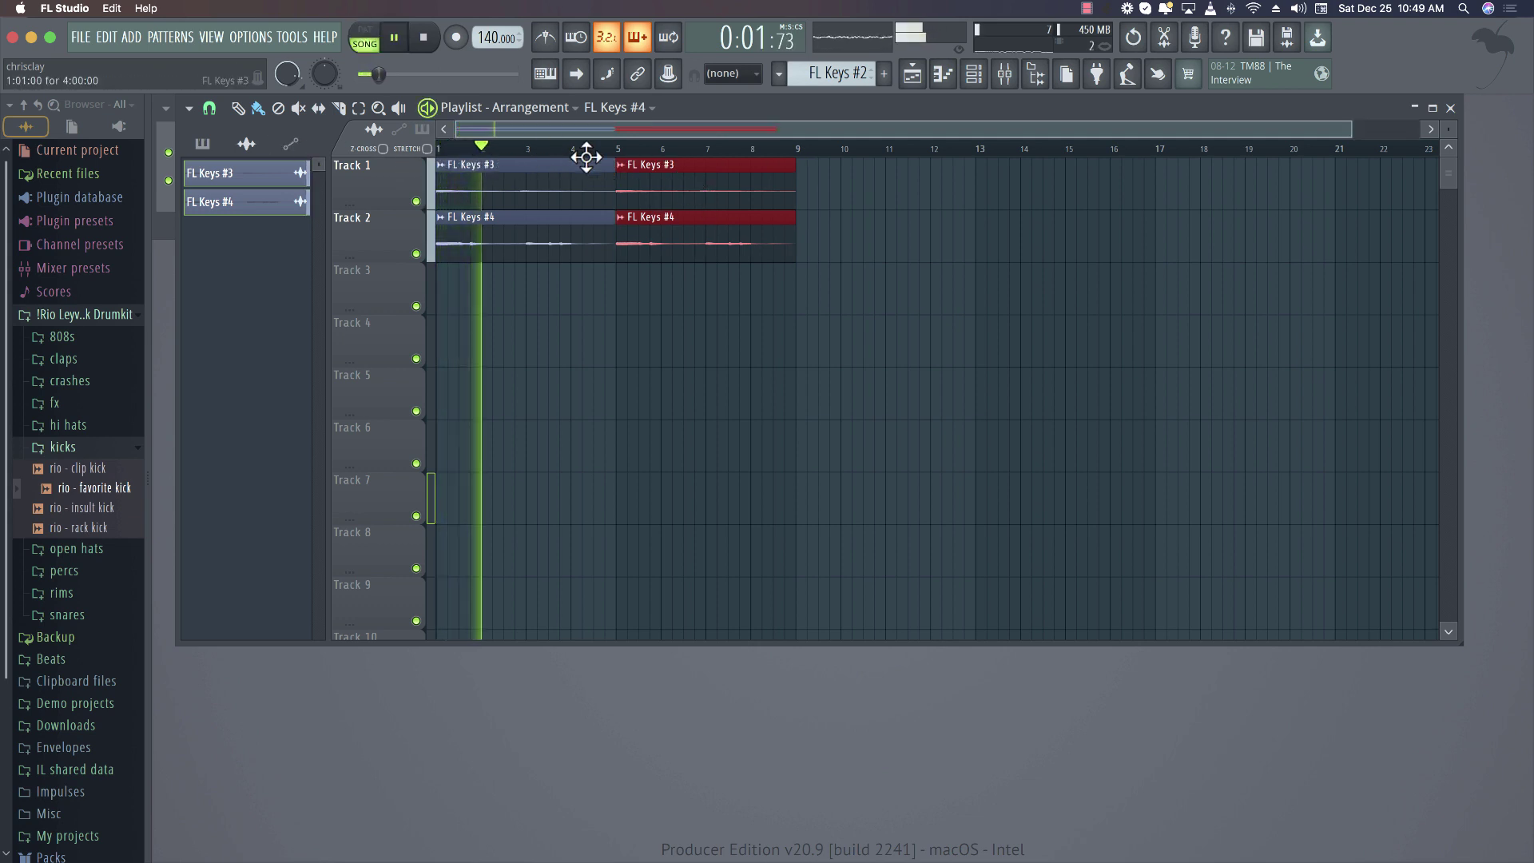
key(space)
Make the FL Keys #3 and FL Keys #4 clips at bar 5 unique
right_click(624, 170)
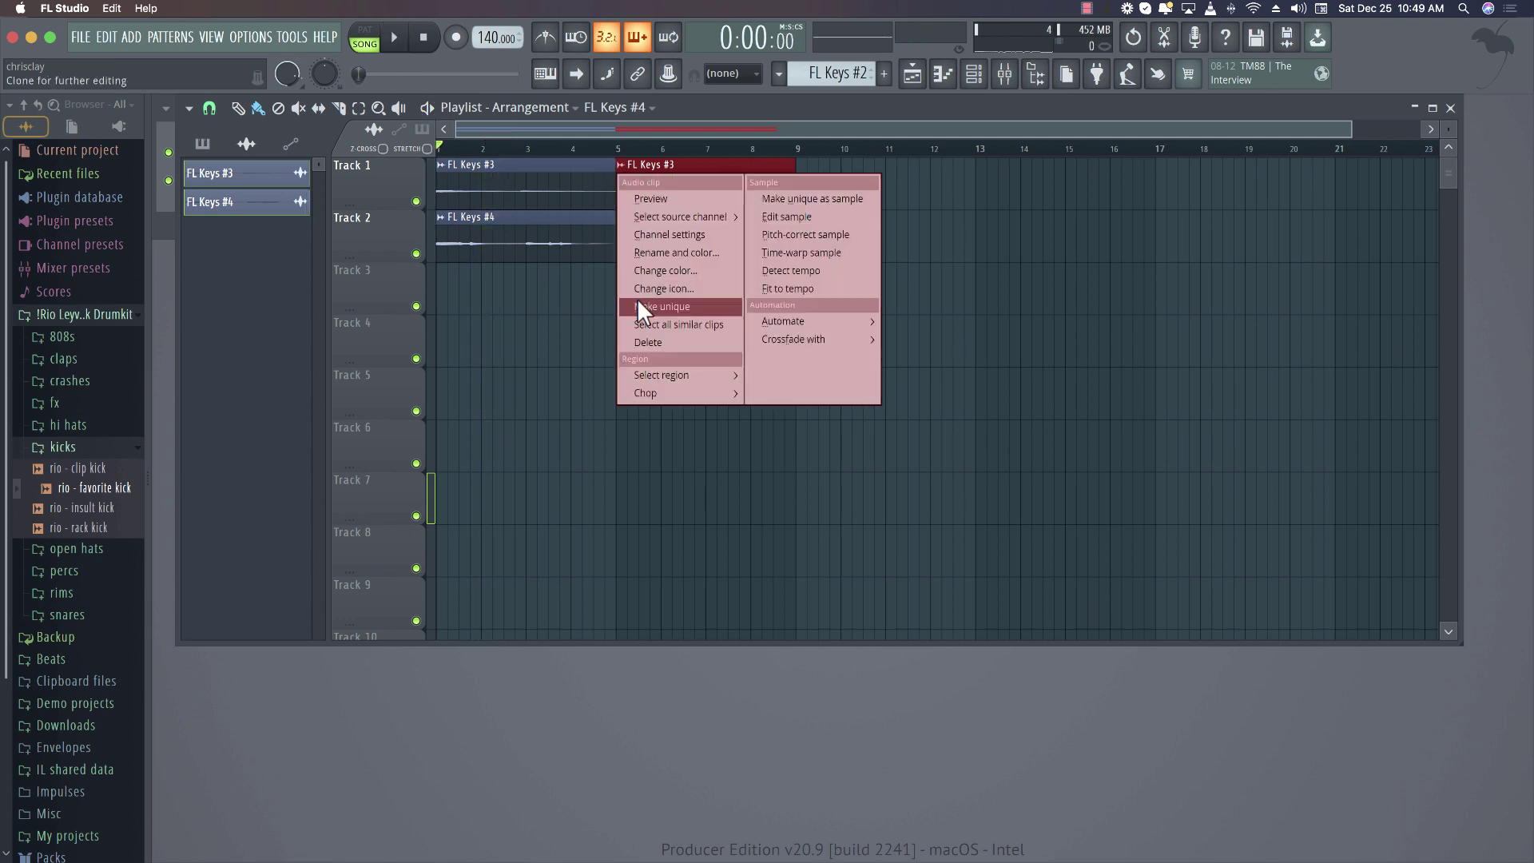
click(638, 306)
right_click(627, 225)
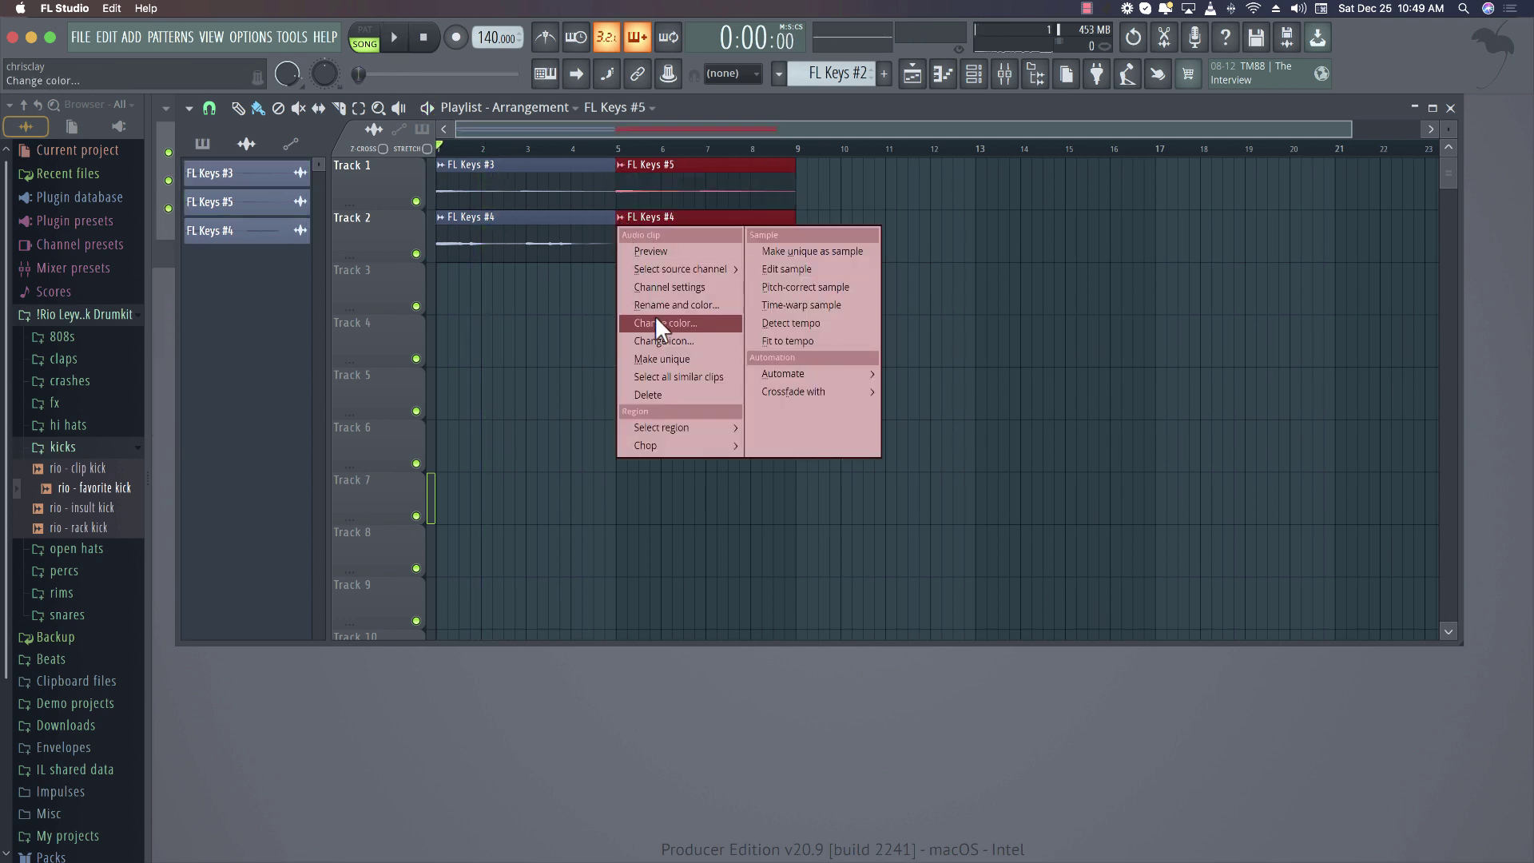
click(660, 359)
Set the FL Keys #5 clip's pitch shift to -1200 cents, move the clip to bar 13 on Track 1 and play it
double_click(676, 198)
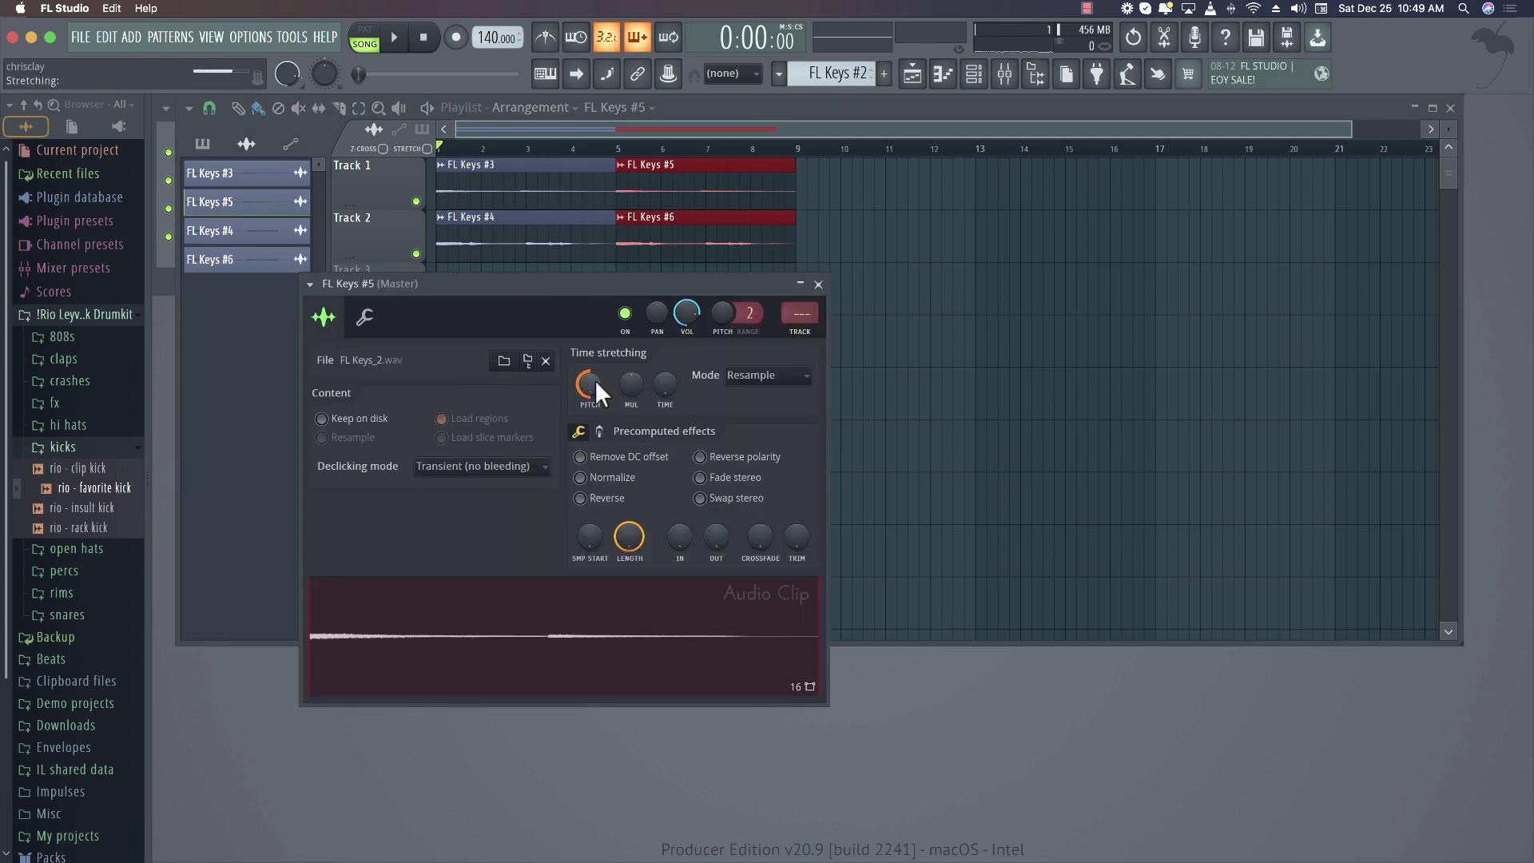
drag(632, 164, 1081, 168)
click(977, 149)
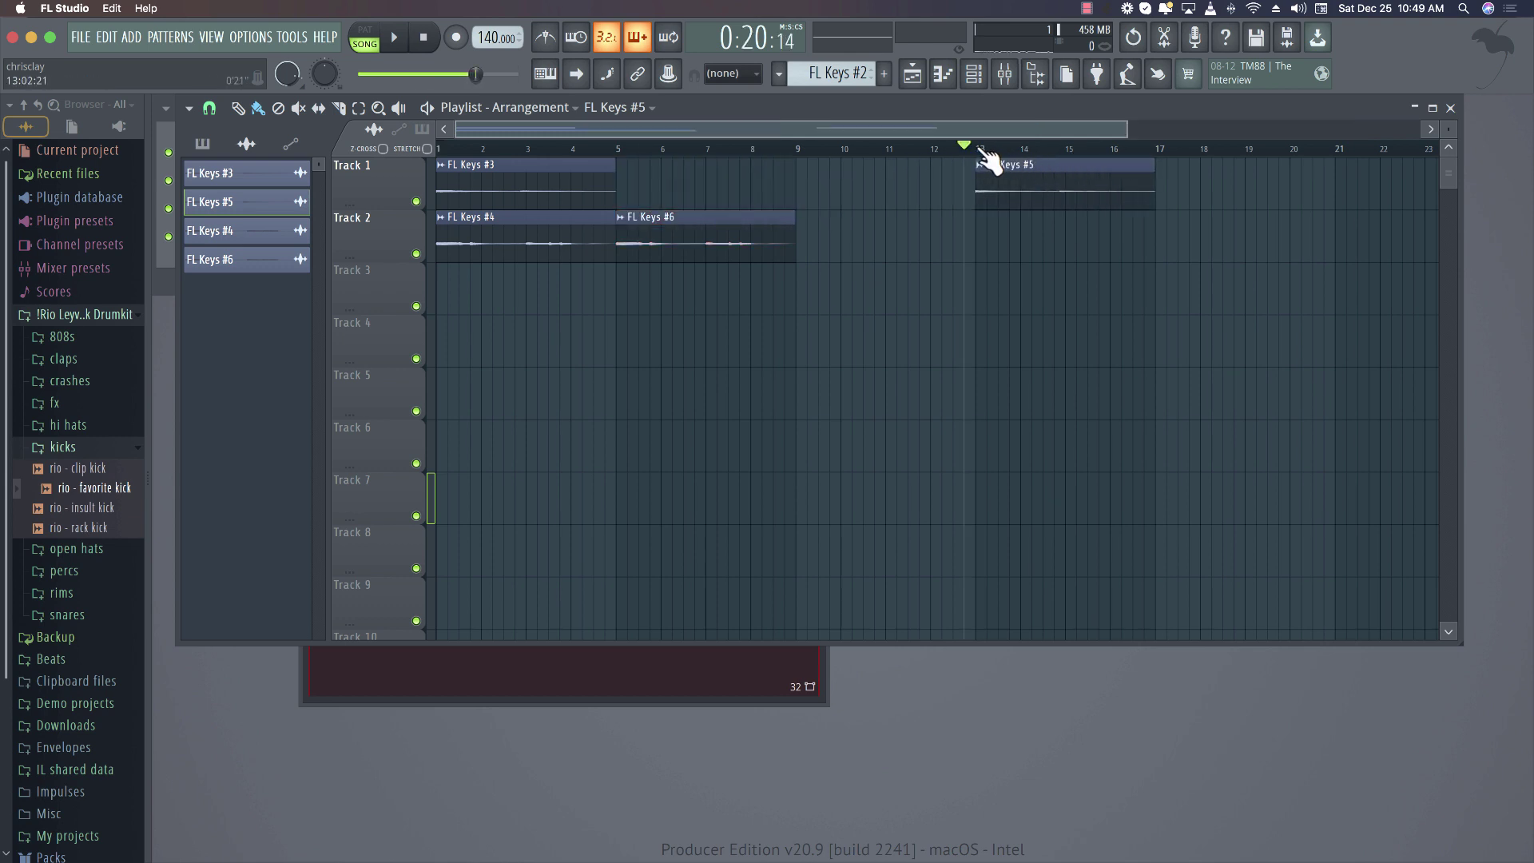
key(space)
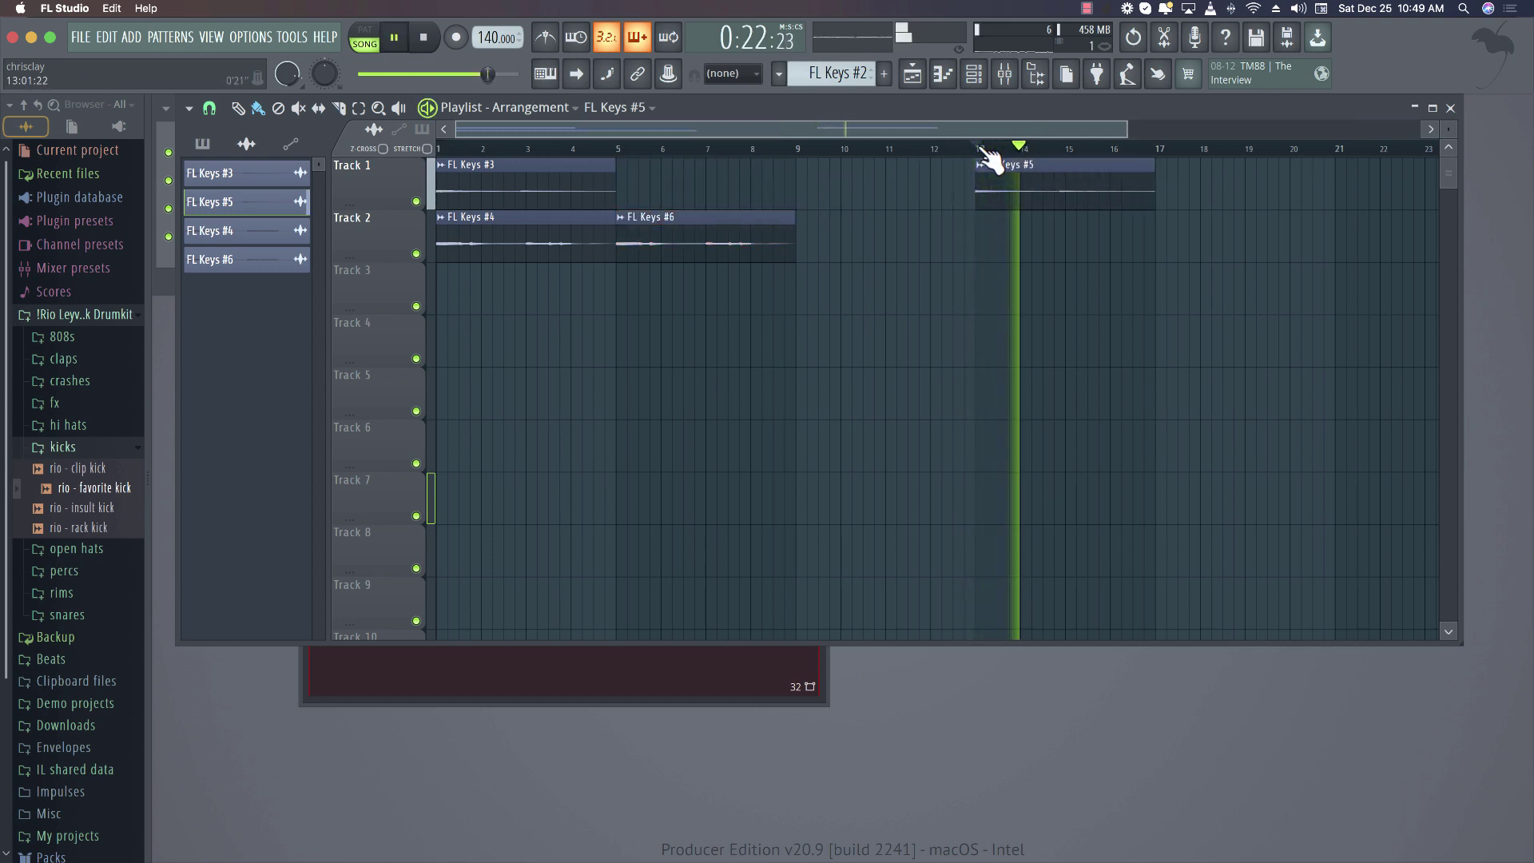
key(space)
Set the FL Keys #5 clip's time stretching mode to Auto and play it from bar 13
double_click(1031, 183)
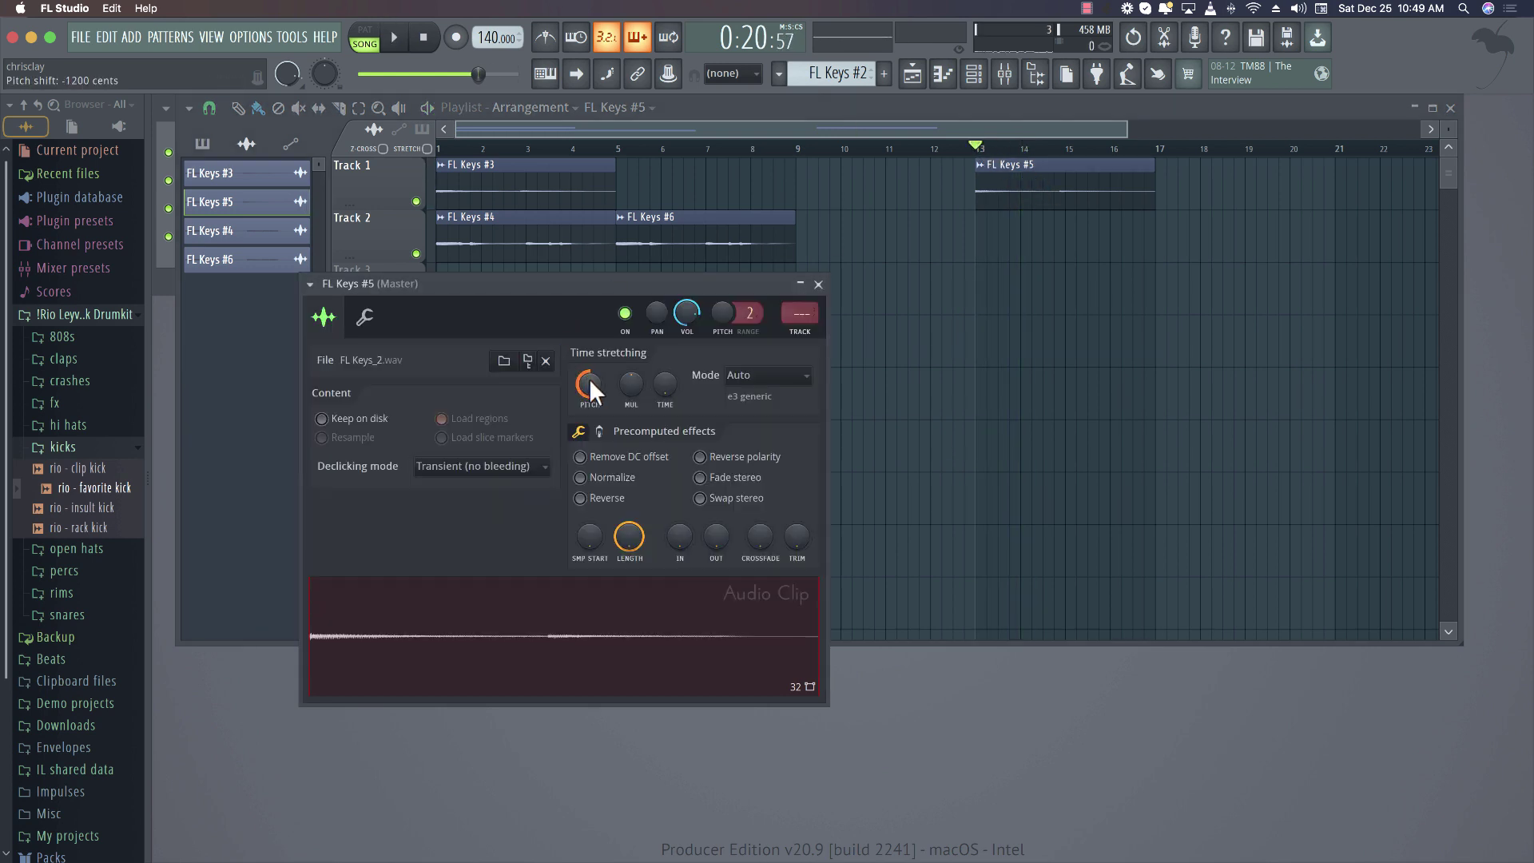
click(819, 285)
key(space)
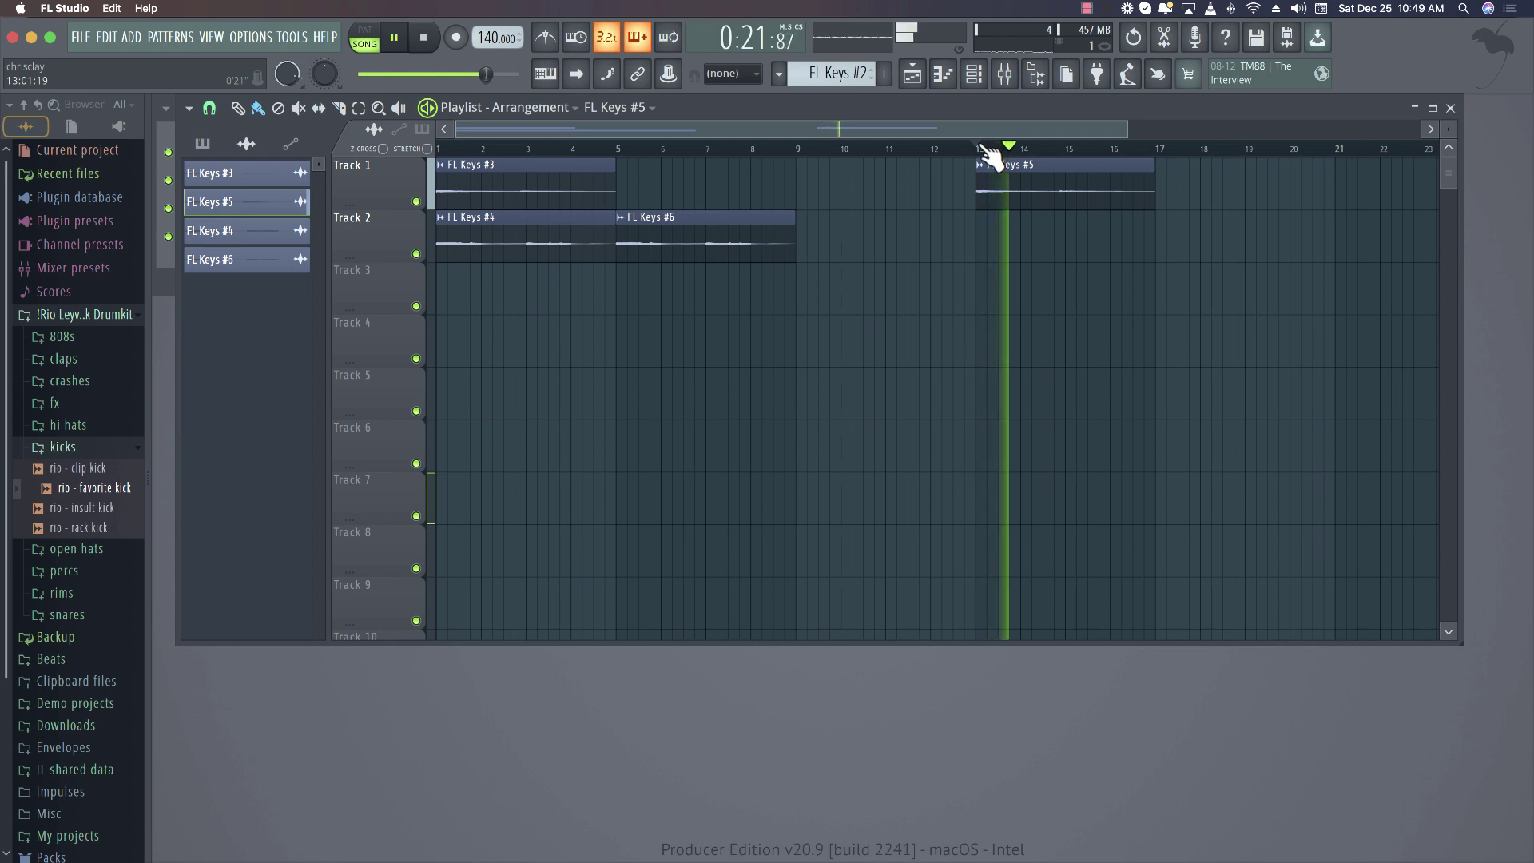
scroll(991, 156, right, 1)
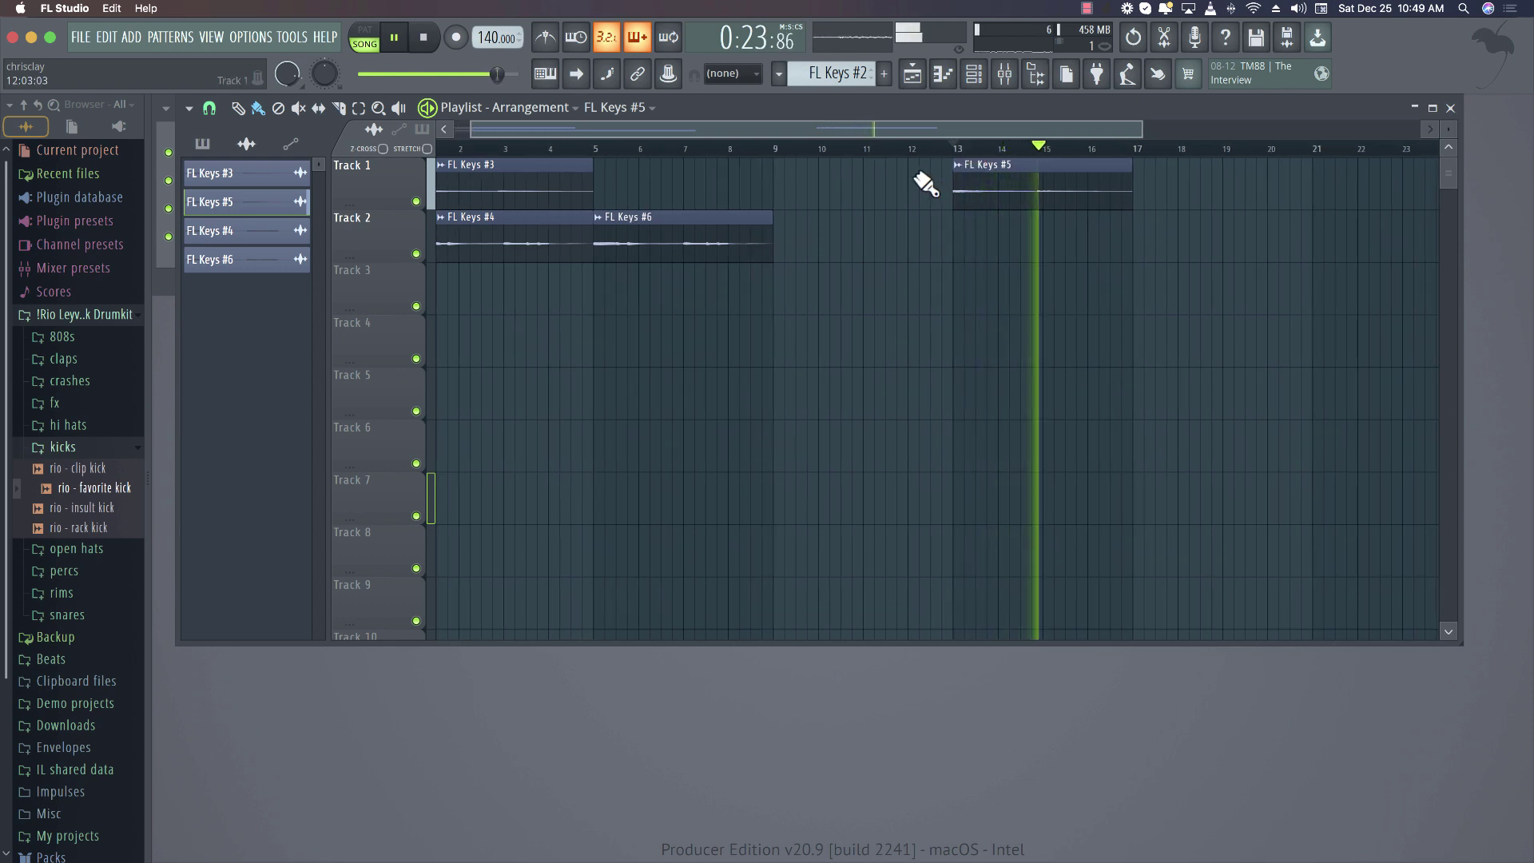
click(716, 234)
key(space)
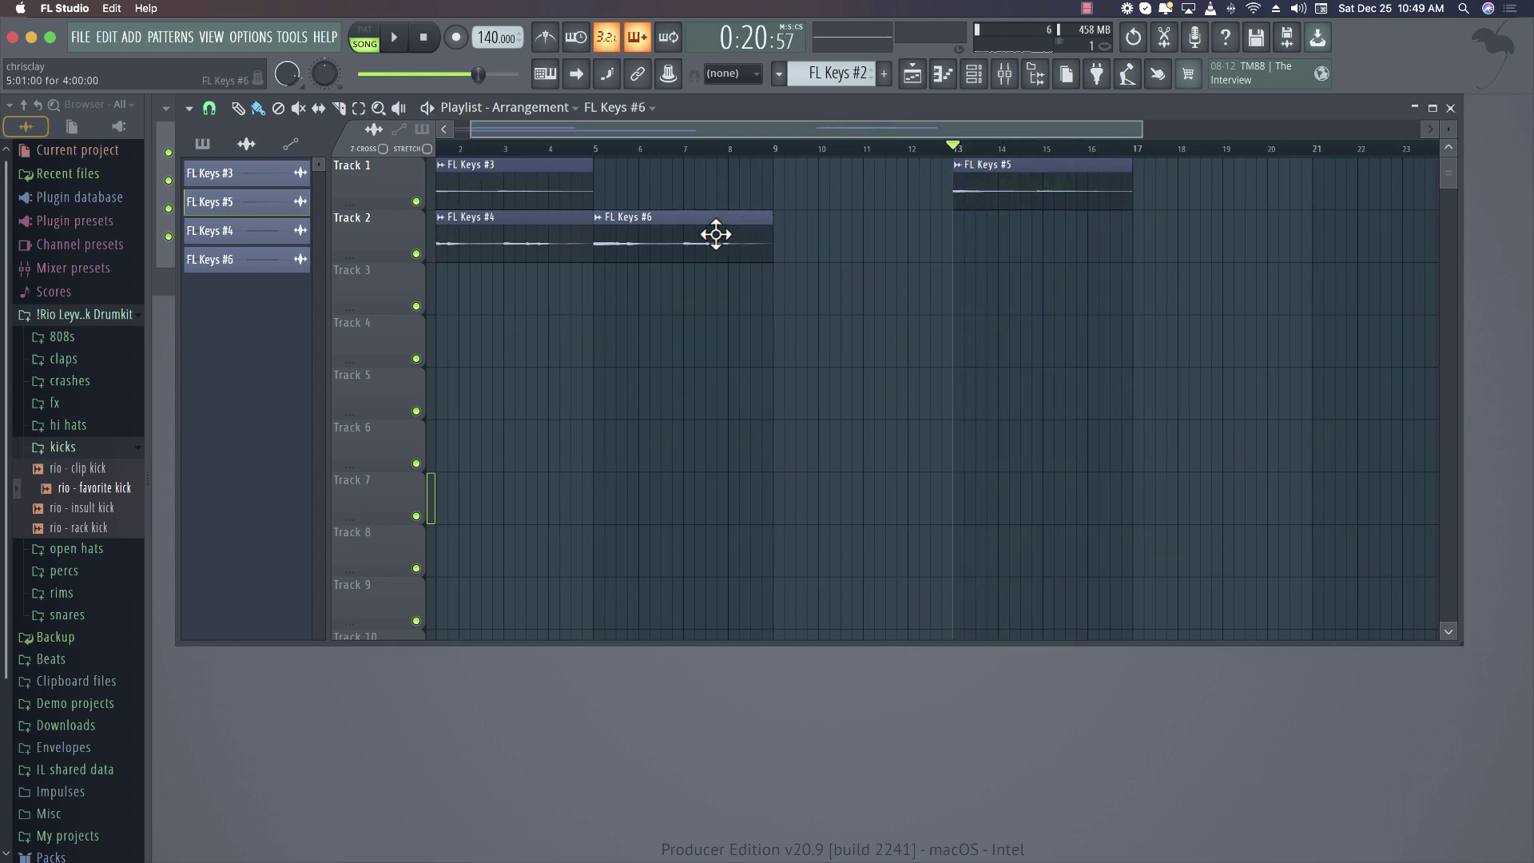
Adjust the pitch shift of the FL Keys #6 clip and play it from bar 5
double_click(680, 233)
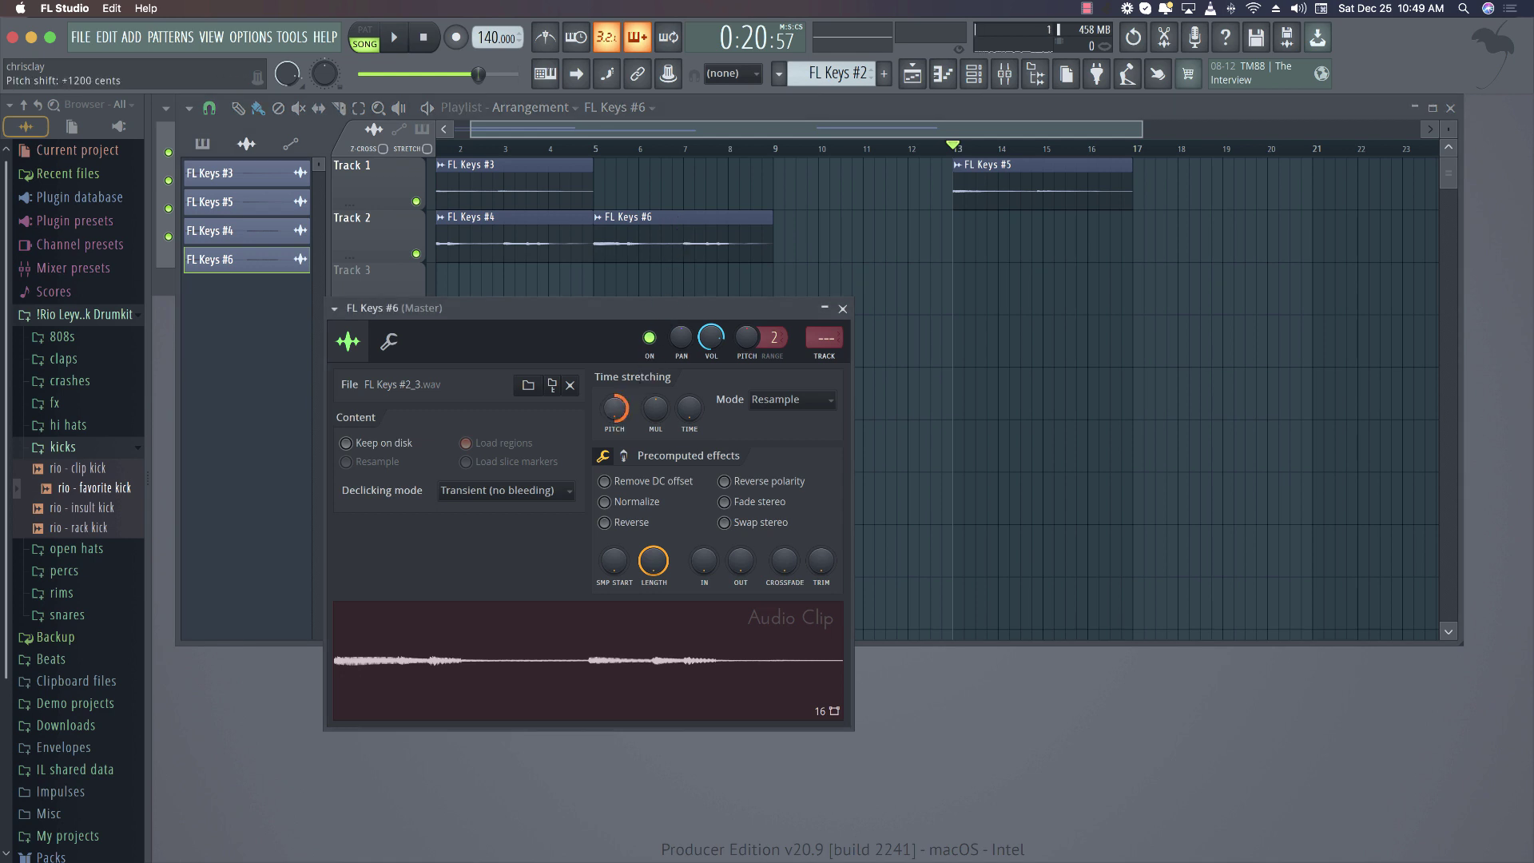
click(622, 411)
click(620, 154)
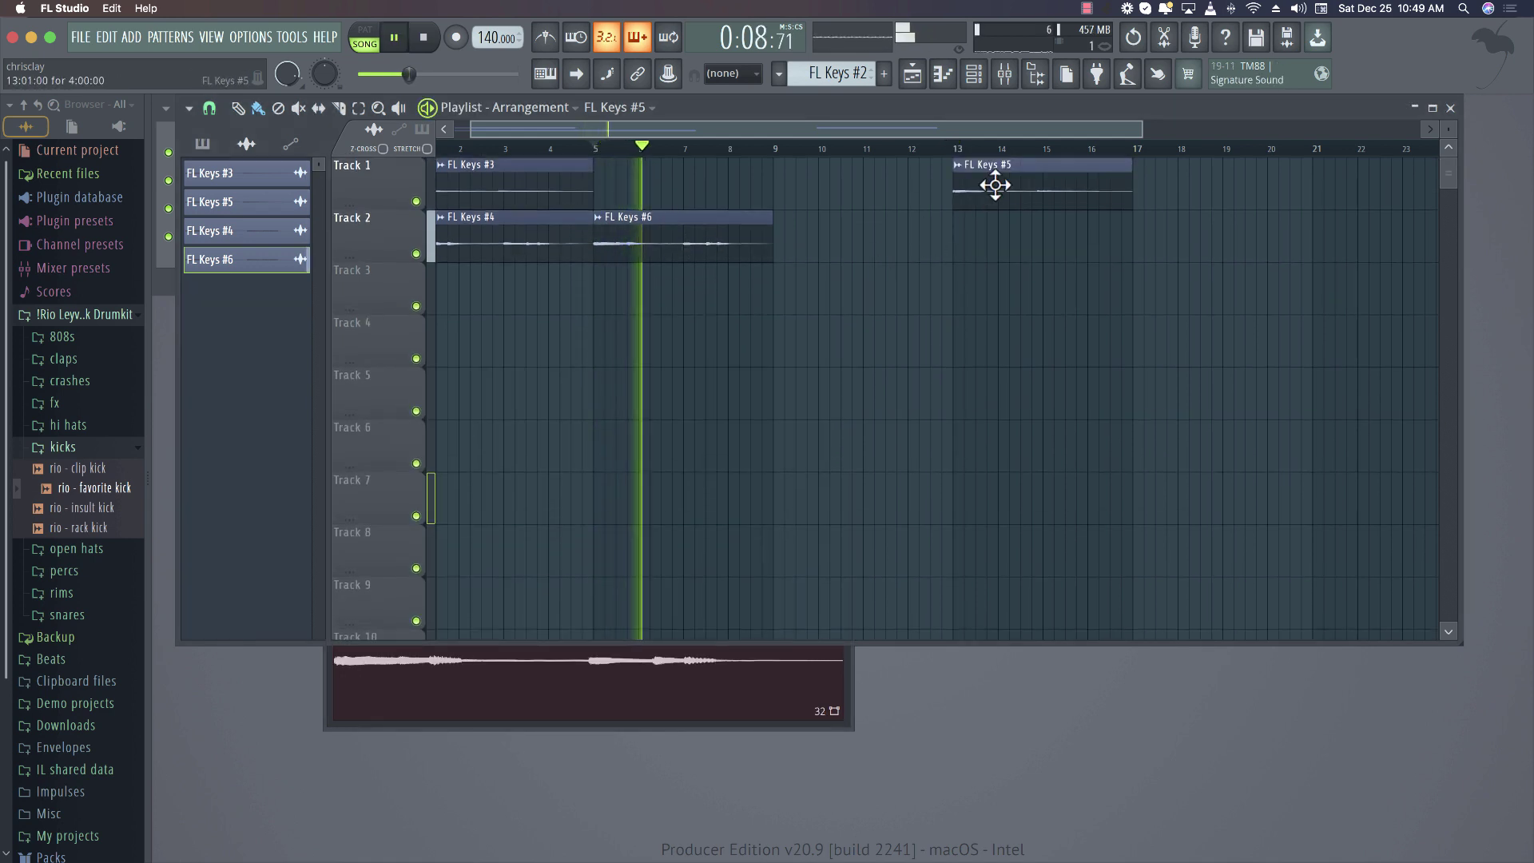
key(space)
Return the FL Keys #5 clip to bar 5 on Track 1, shift all four clips to start at bar 9 and play them
drag(993, 181, 631, 182)
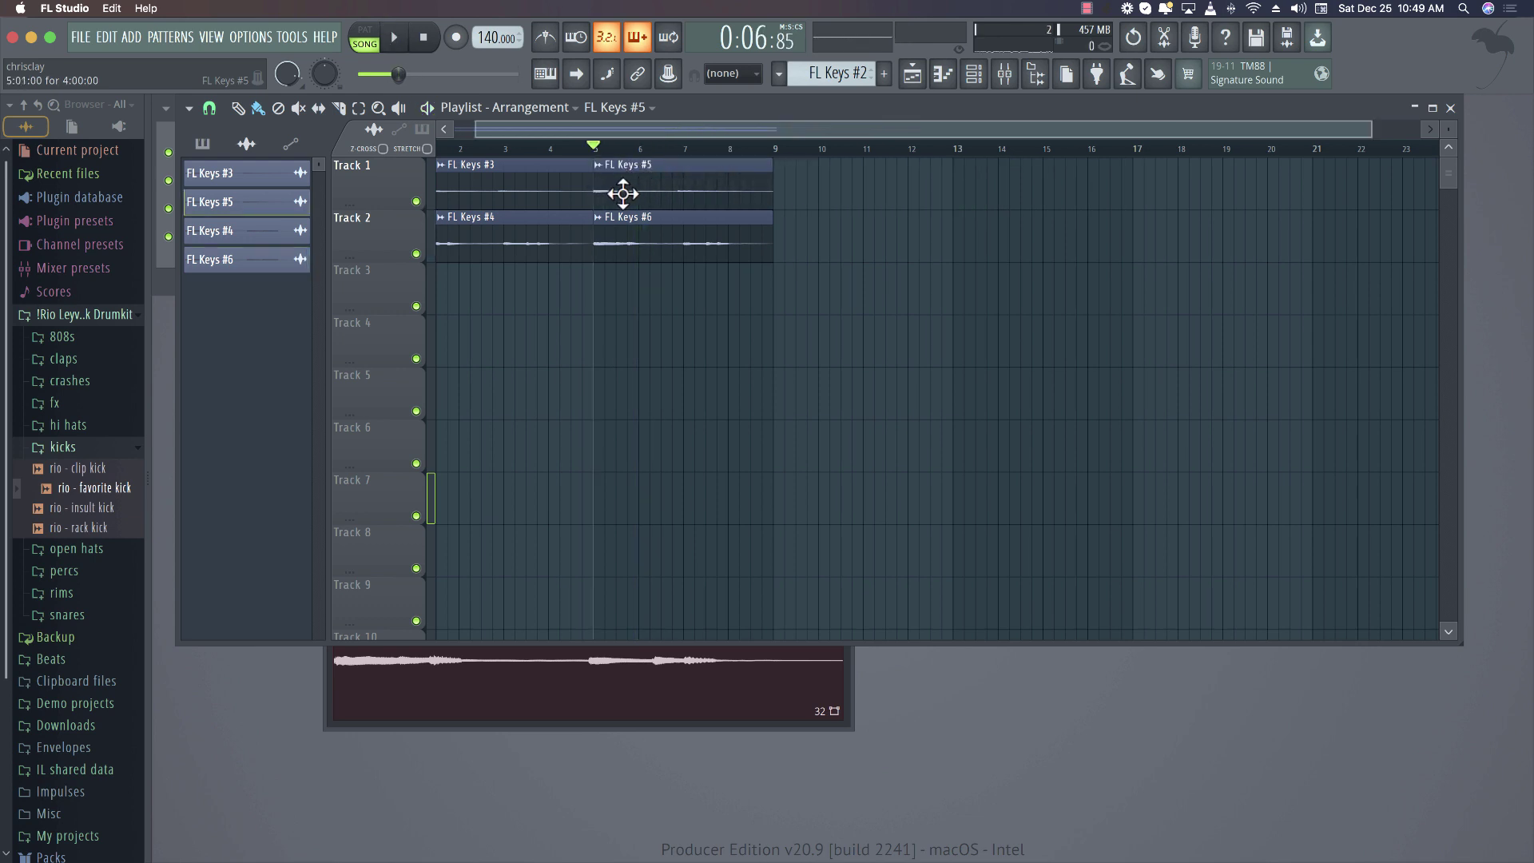
drag(689, 310, 439, 160)
drag(547, 168, 884, 168)
click(780, 150)
key(space)
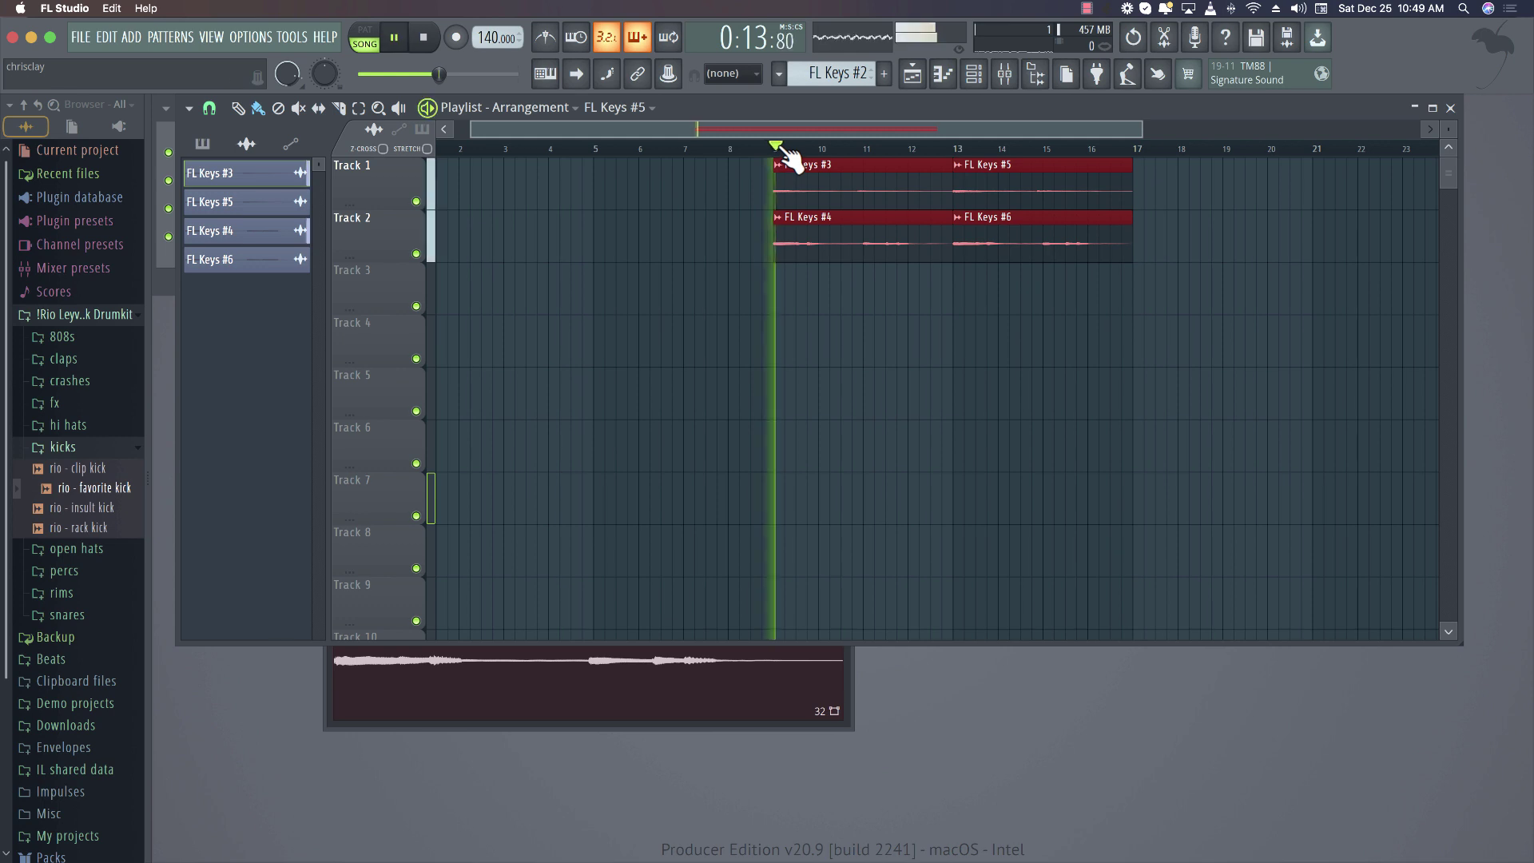
key(space)
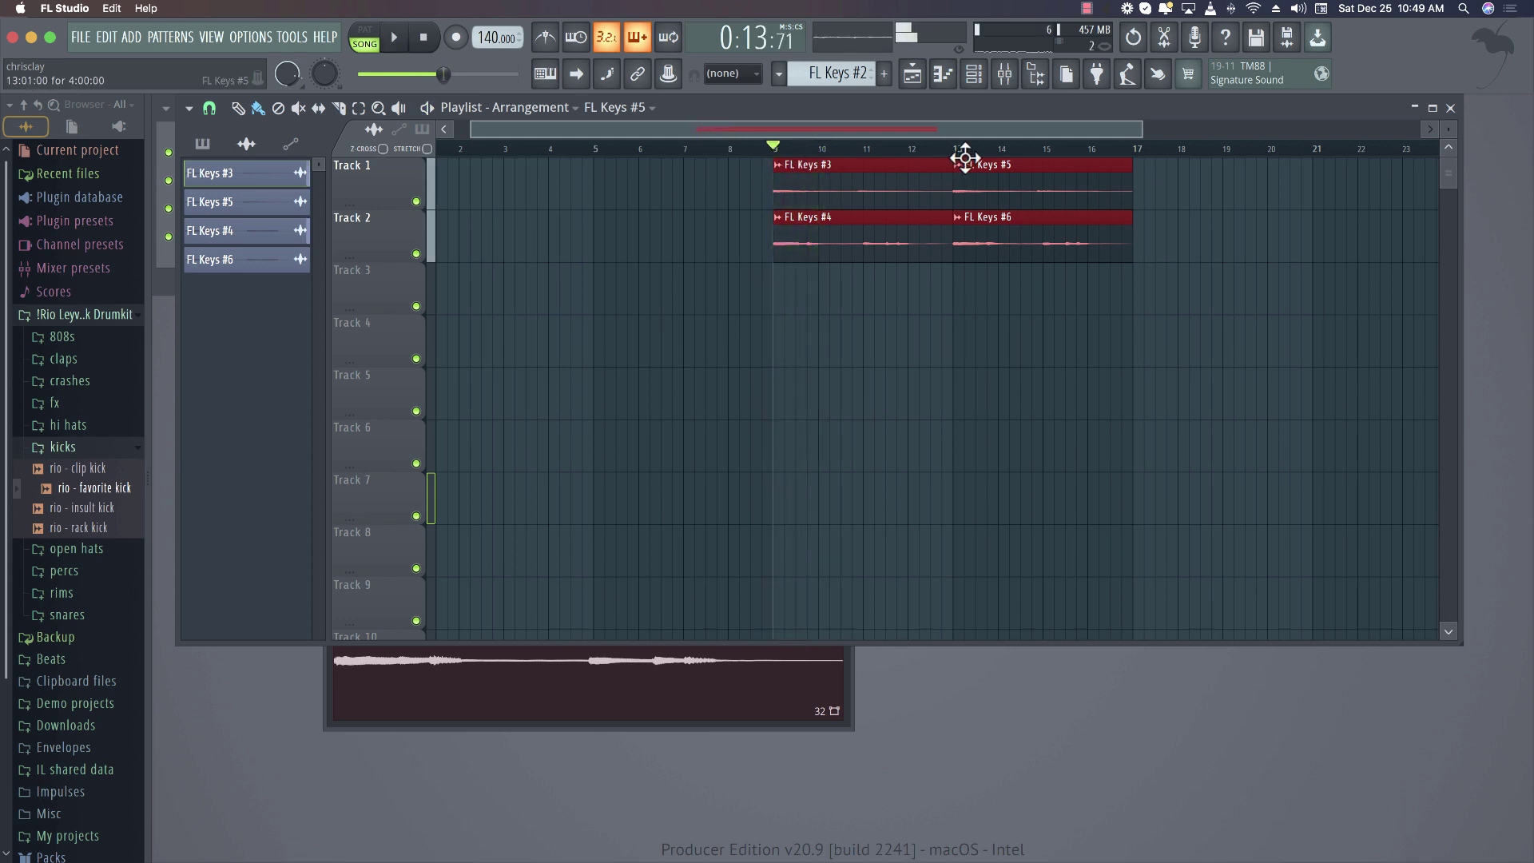
Play the FL Keys #5 and FL Keys #6 clips from bar 13
click(963, 150)
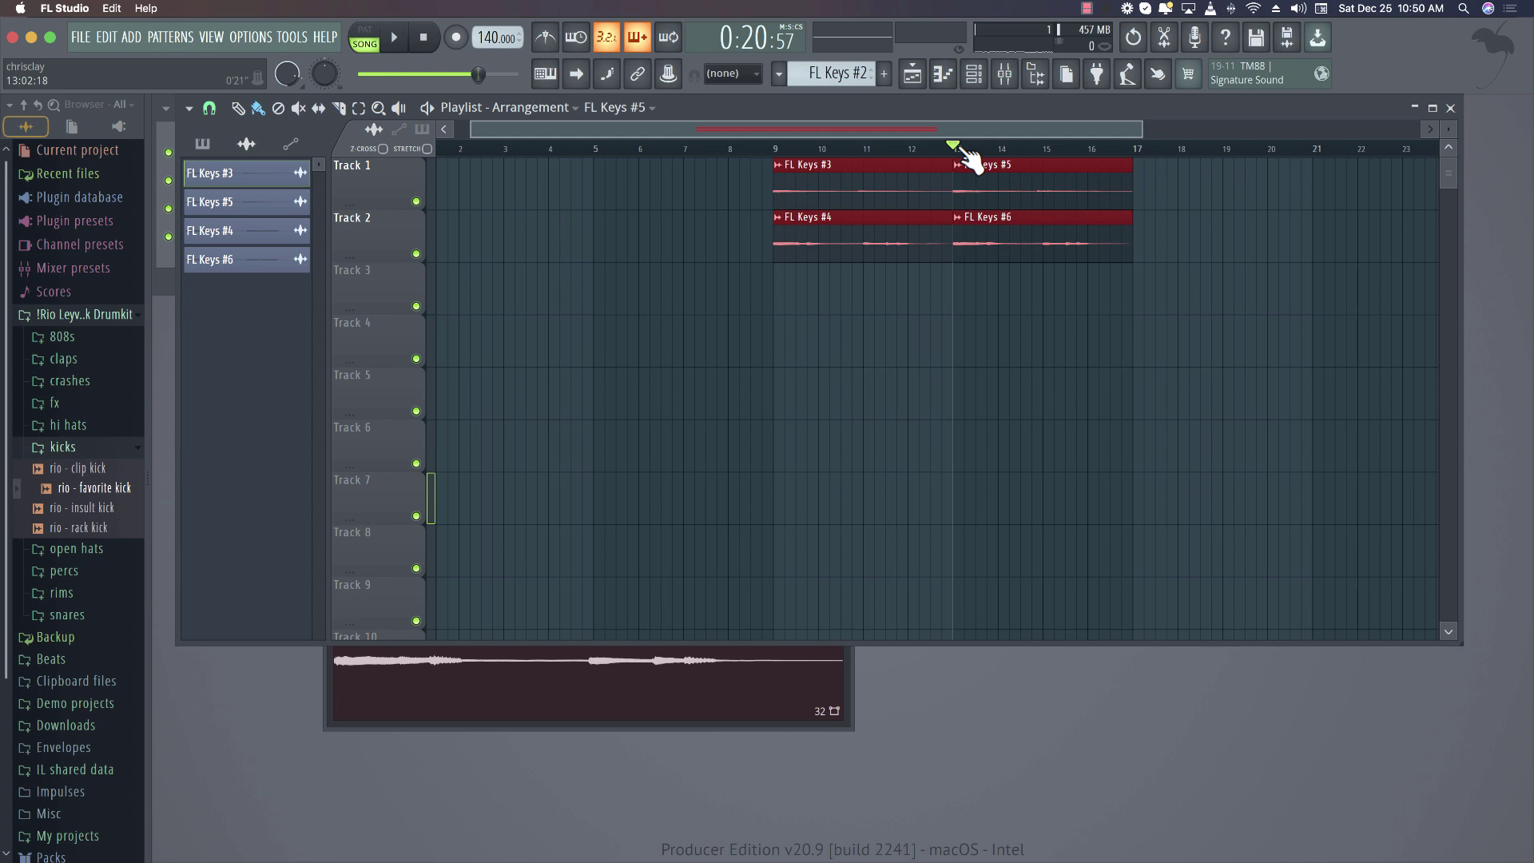
key(space)
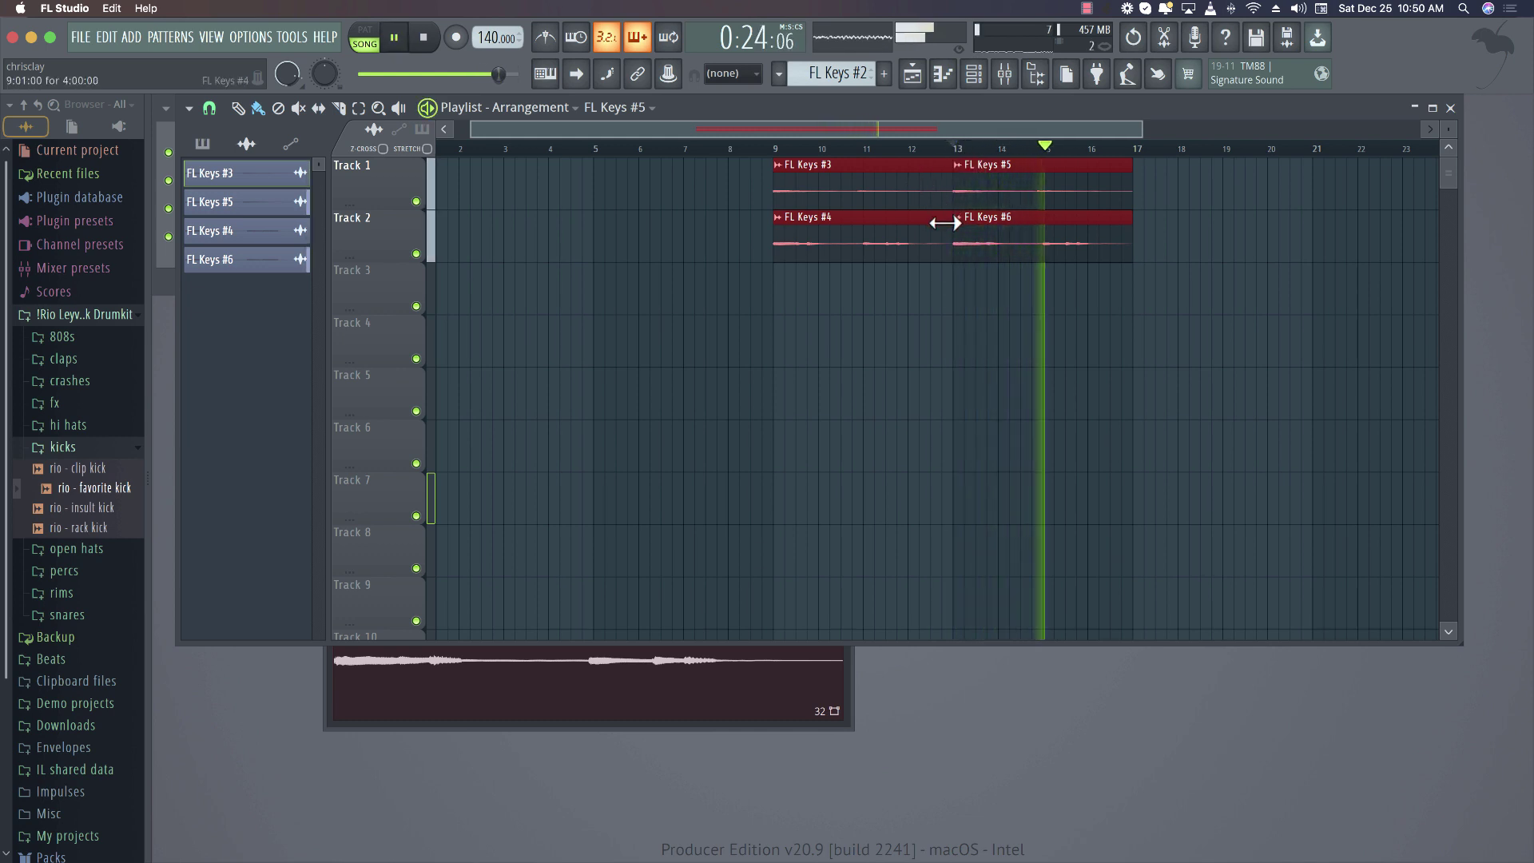
key(space)
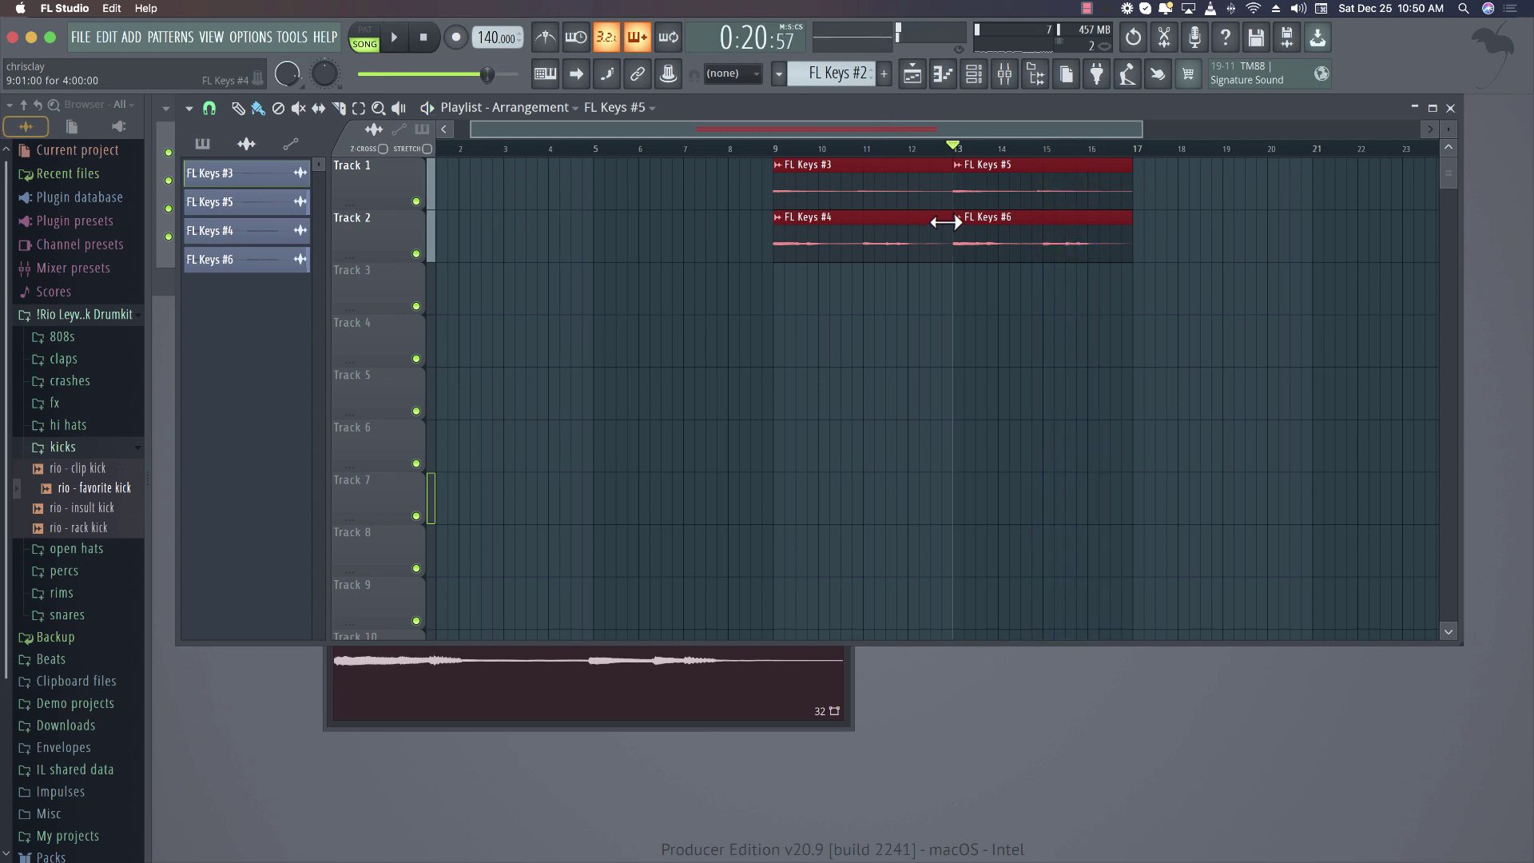
Shift all four FL Keys clips back to start at bar 1 and move the playlist window down to uncover the channel rack
drag(945, 183, 255, 174)
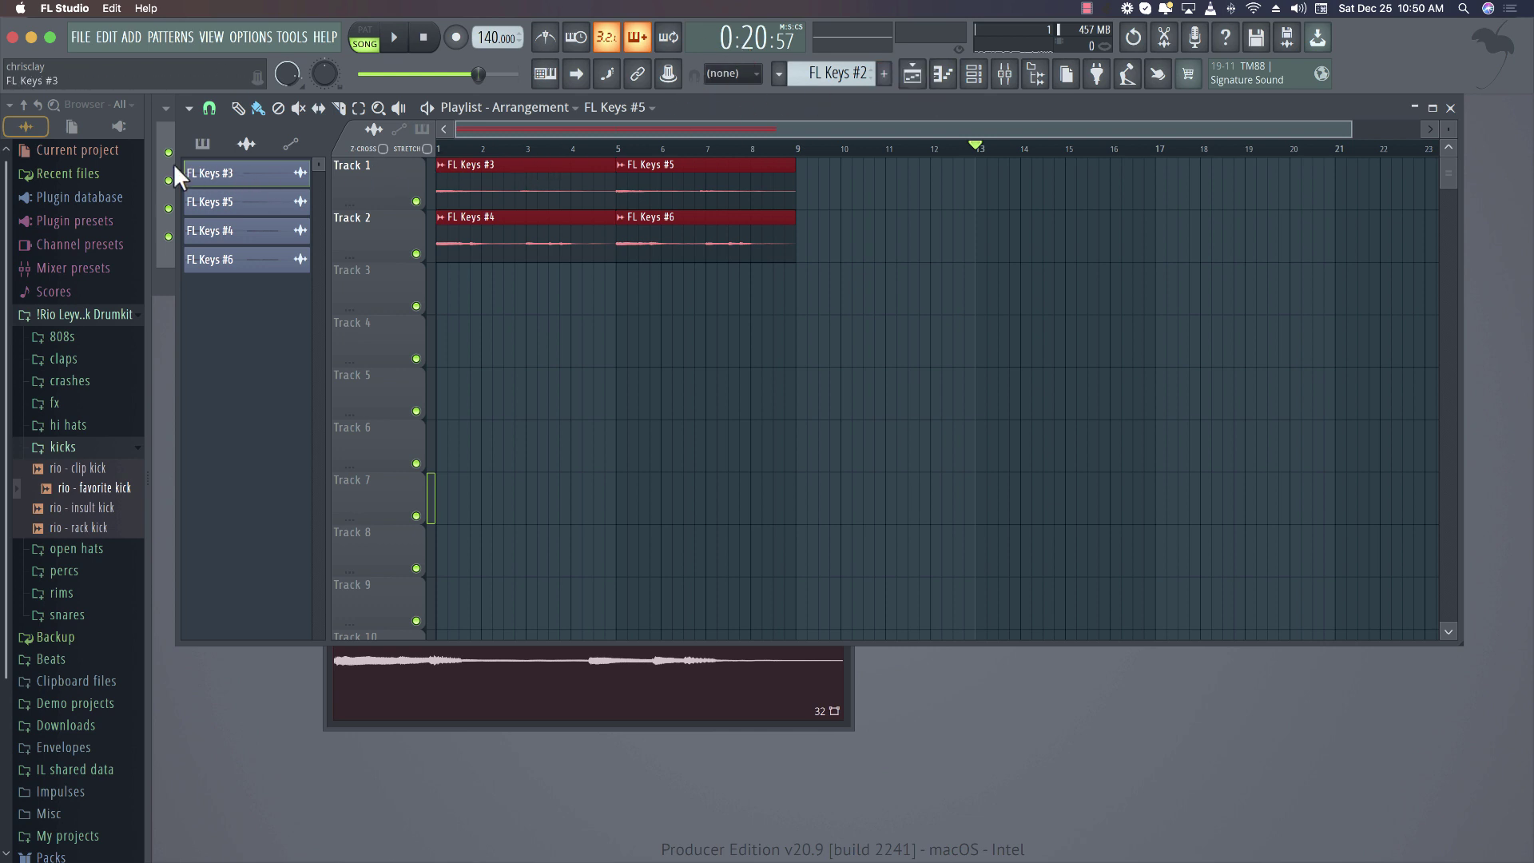
drag(688, 106, 834, 224)
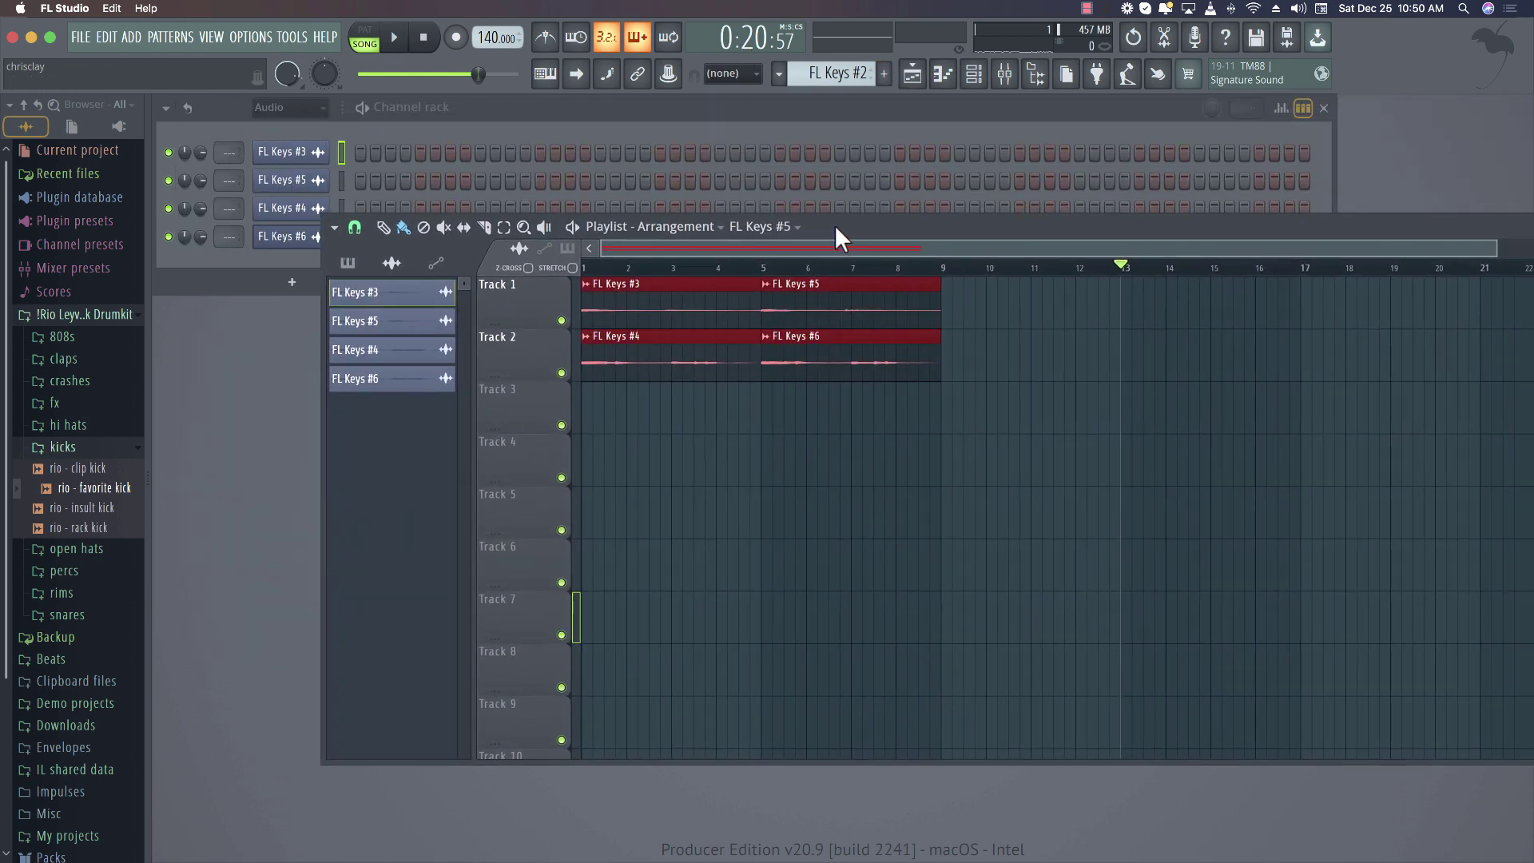
click(923, 78)
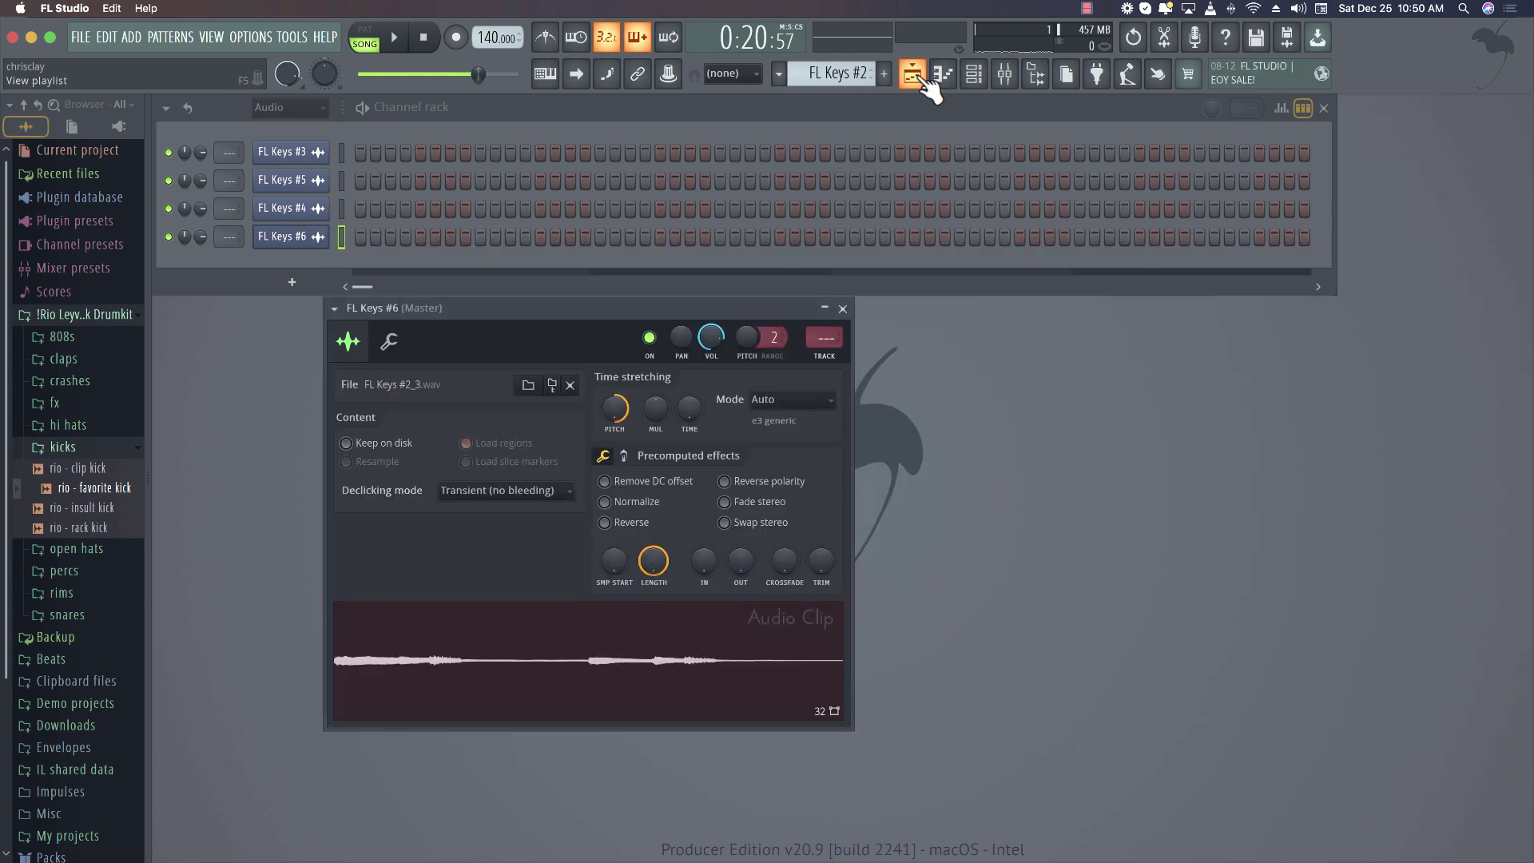
click(923, 78)
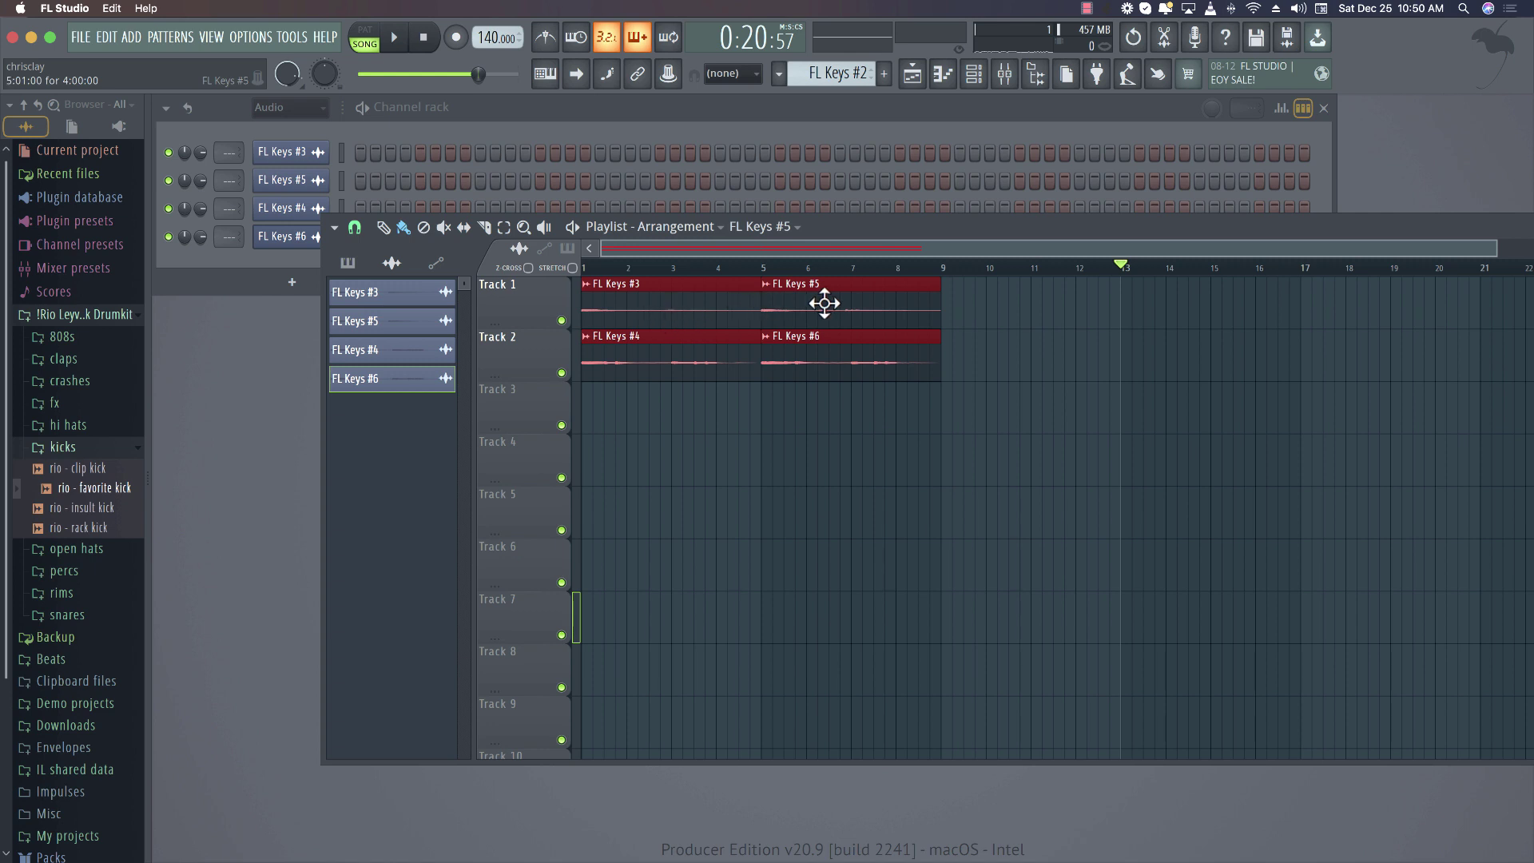
key(space)
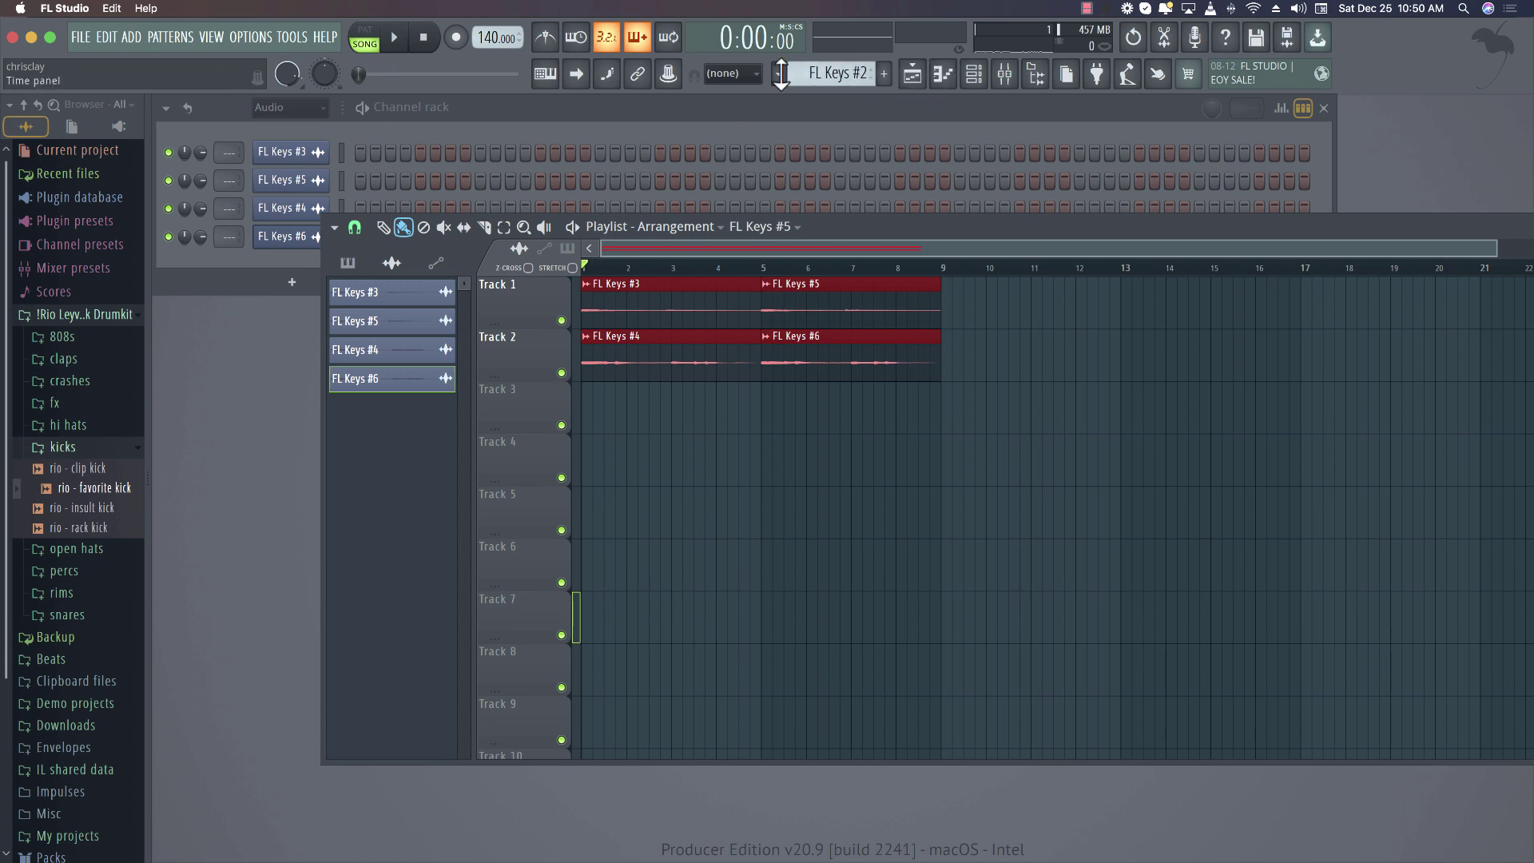
scroll(820, 73, up, 1)
click(647, 400)
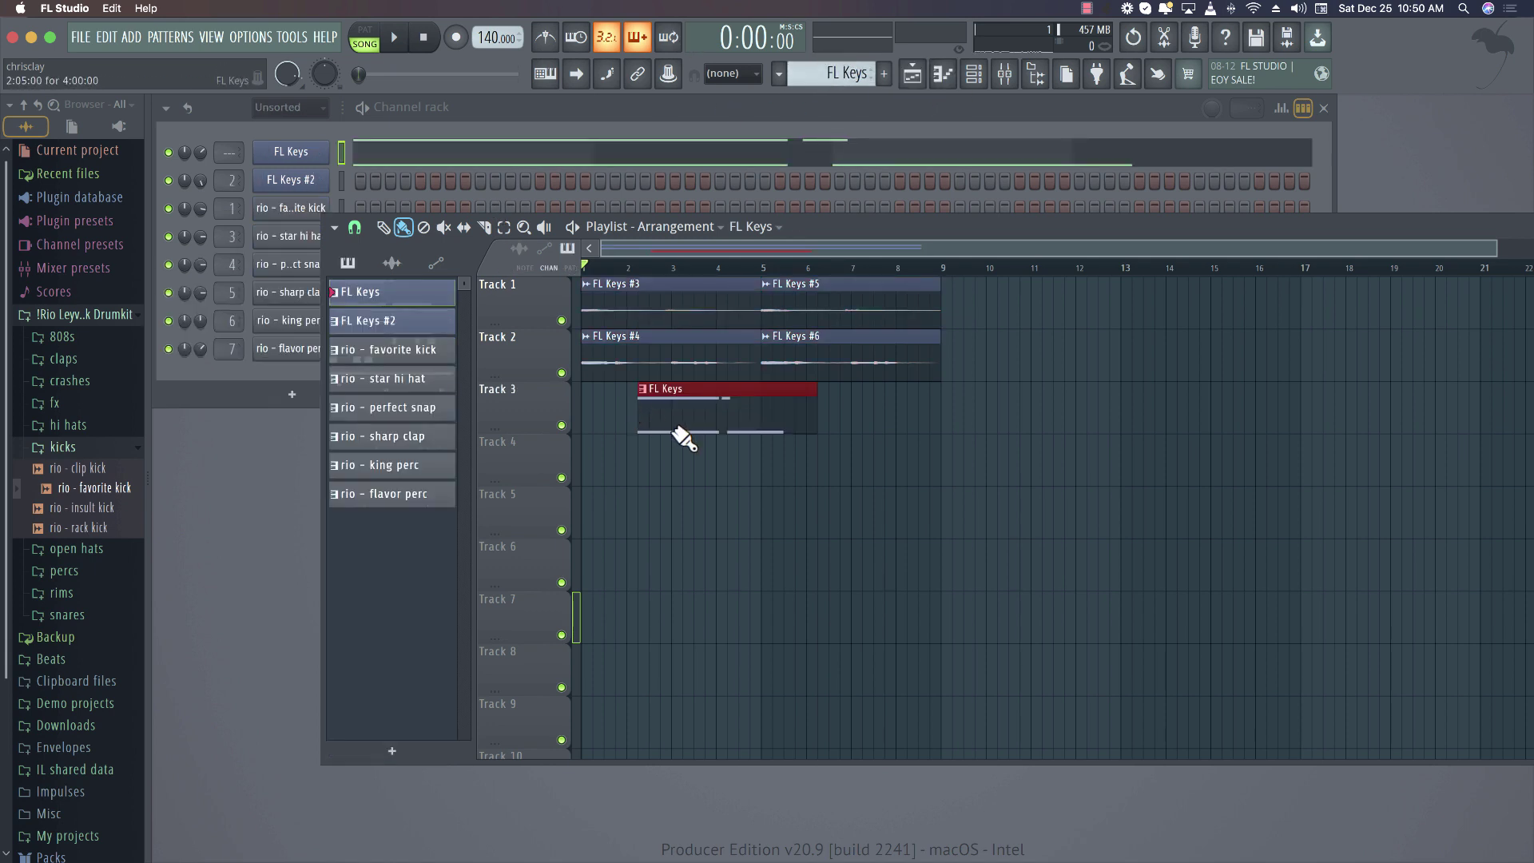
right_click(700, 429)
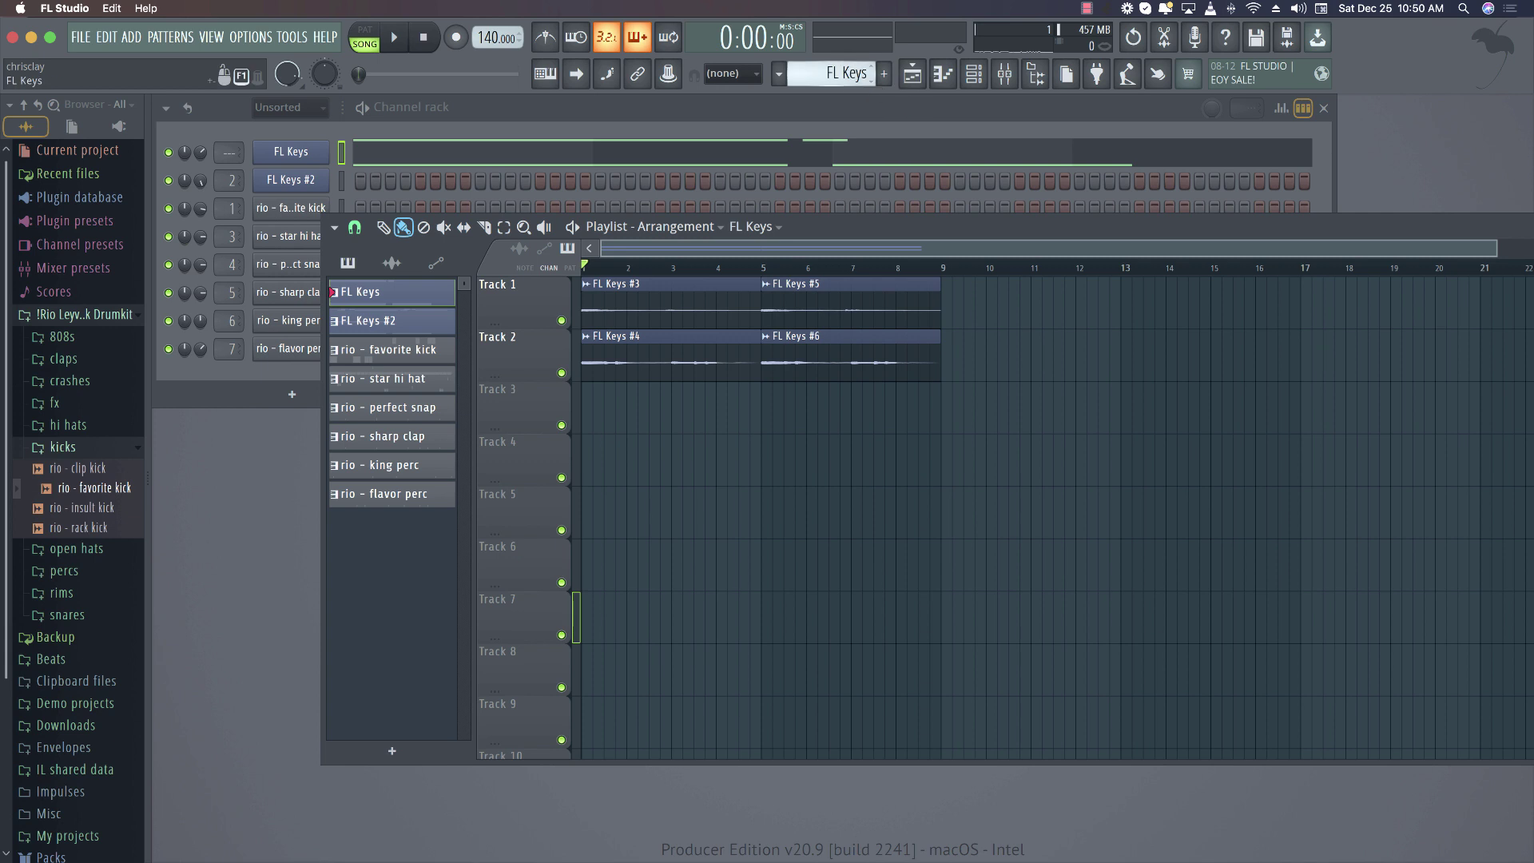
Place the six drum patterns, from rio - favorite kick to rio - flavor perc, on Tracks 4 to 9 at bar 1 and duplicate them to bar 5
scroll(833, 73, down, 3)
scroll(833, 74, up, 3)
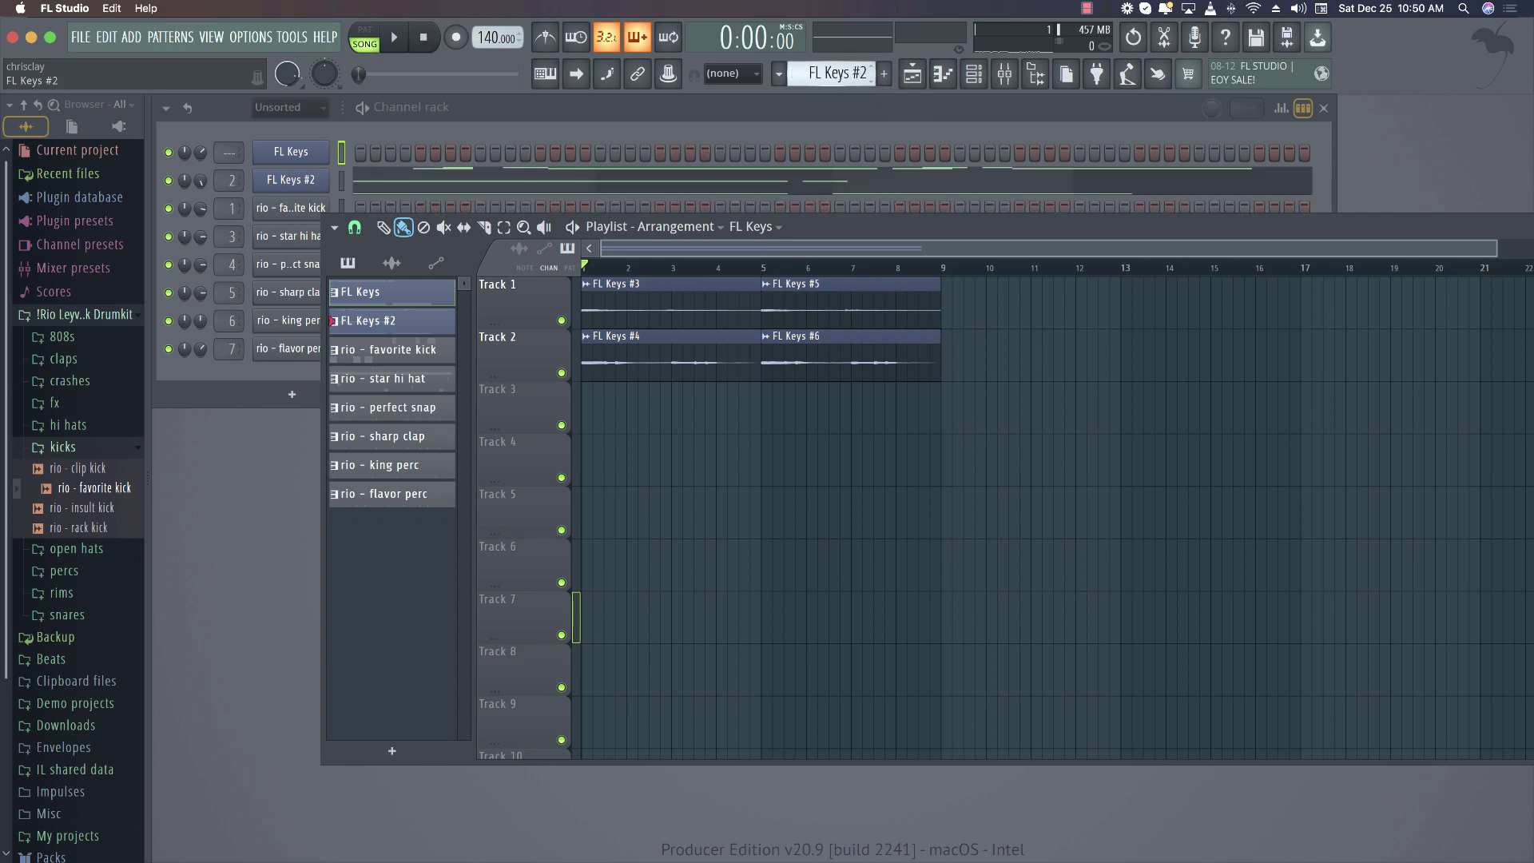
scroll(833, 74, down, 2)
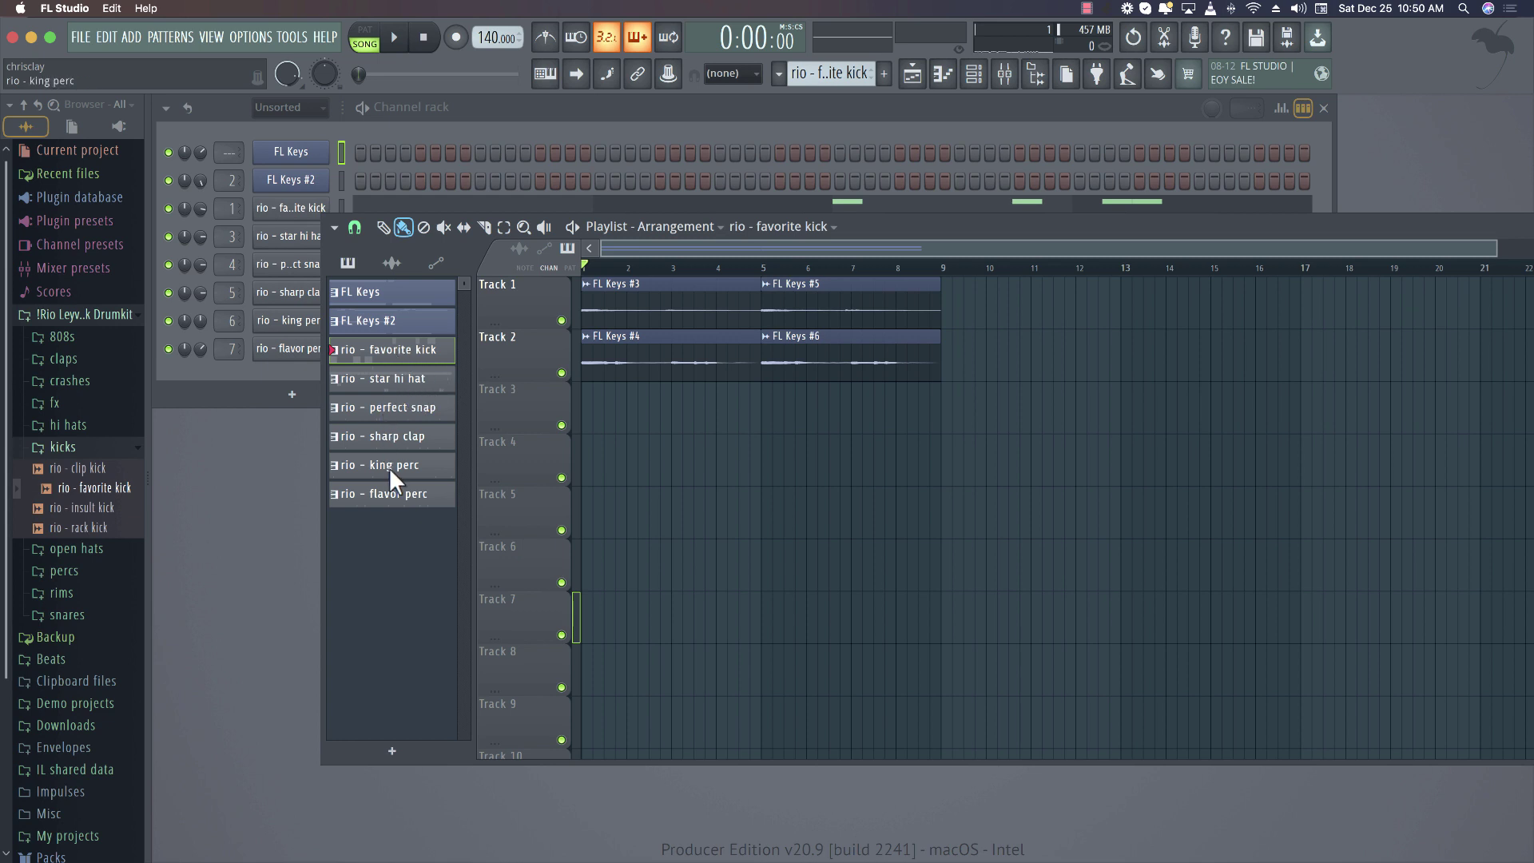
click(385, 493)
drag(558, 440, 603, 439)
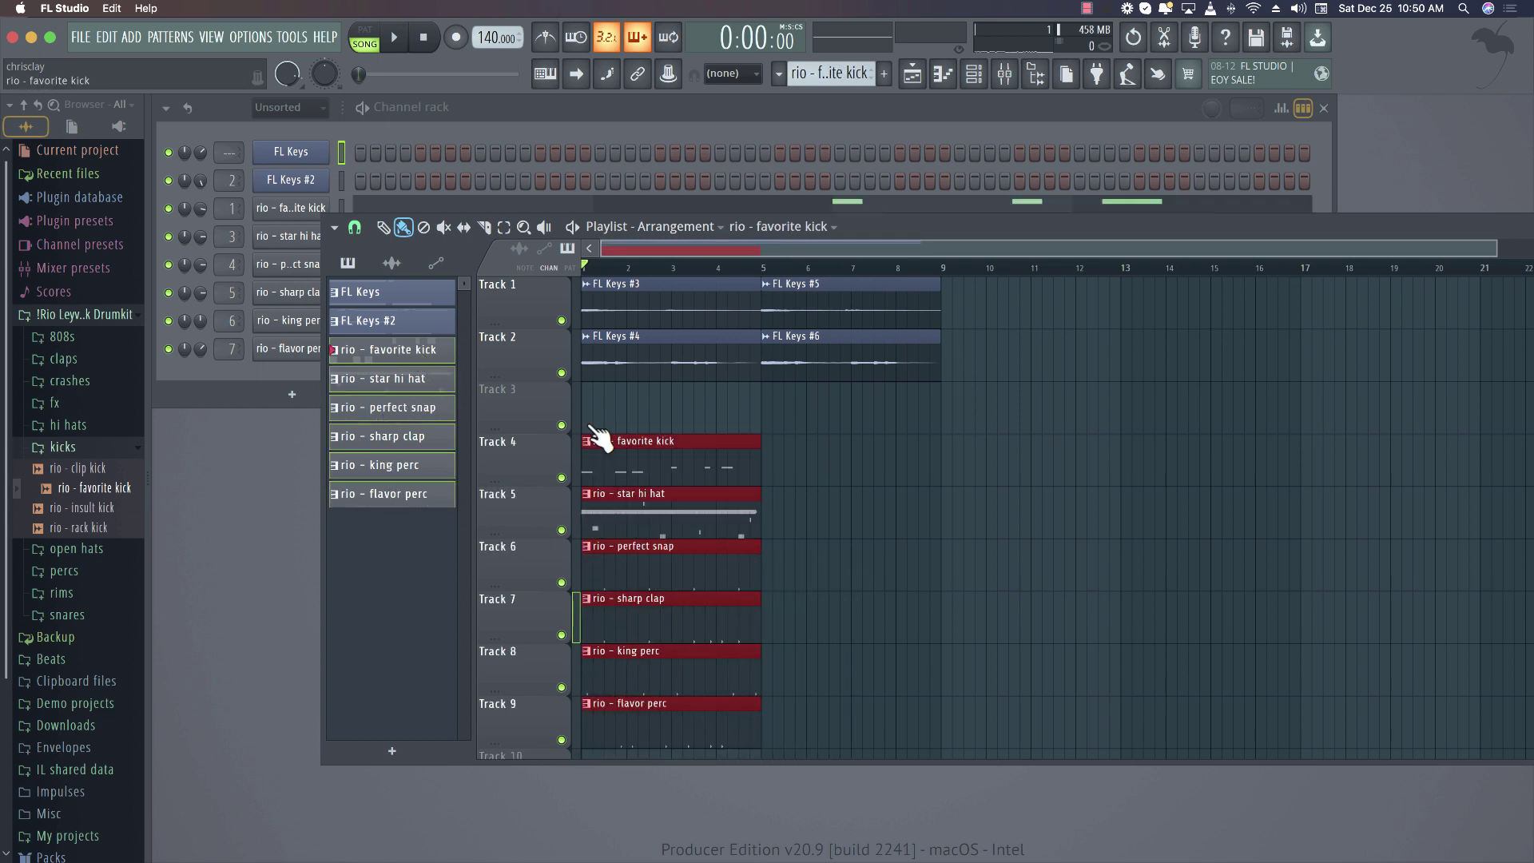
key(ctrl+b)
Play the FL Keys clips together with the drum patterns from bar 1 and reposition the playlist window to see all the tracks
key(space)
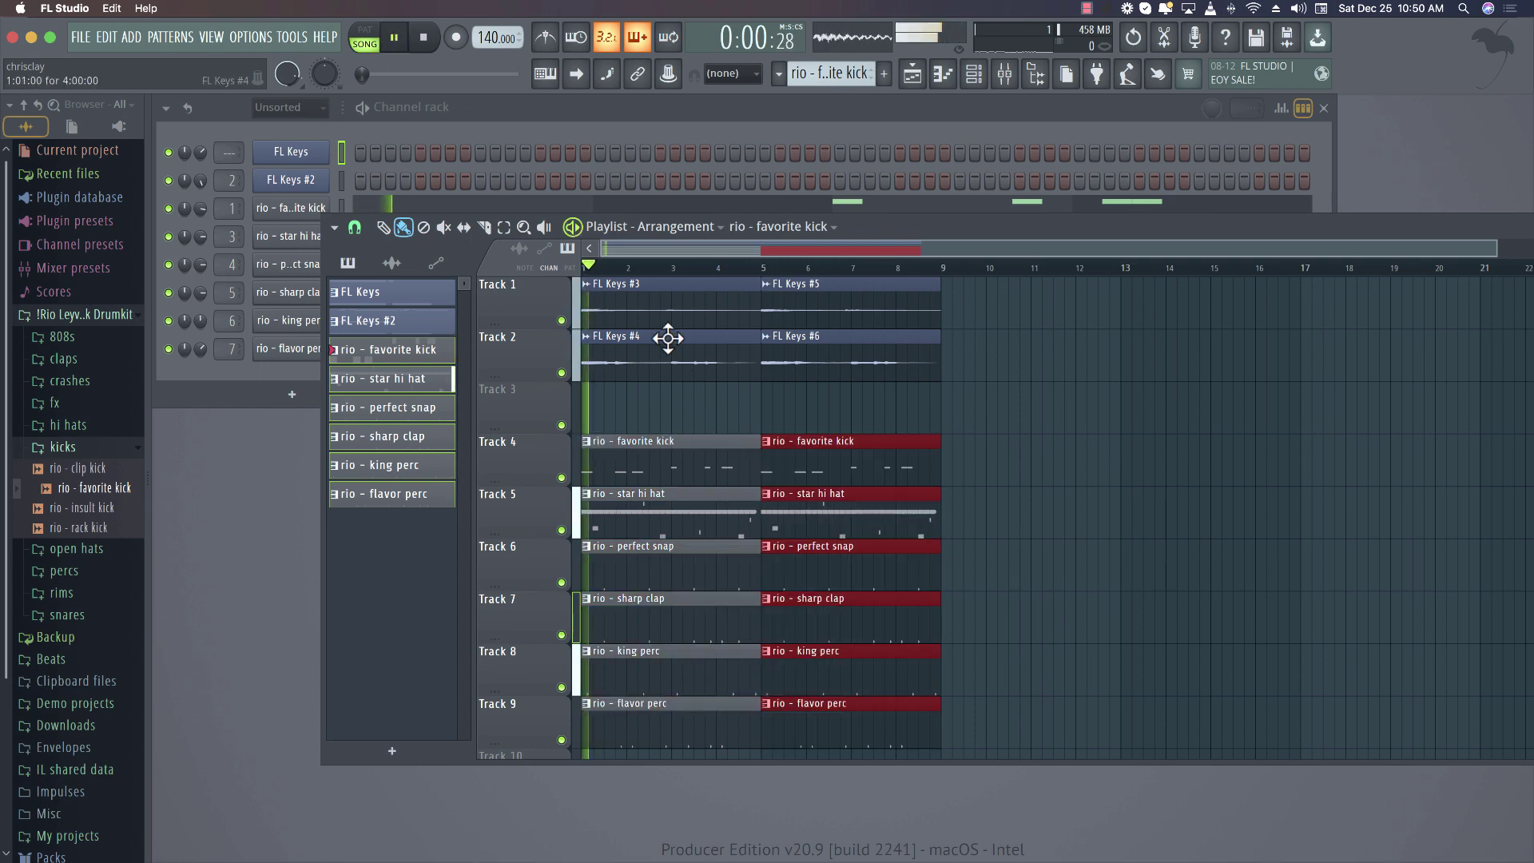
scroll(765, 355, down, 1)
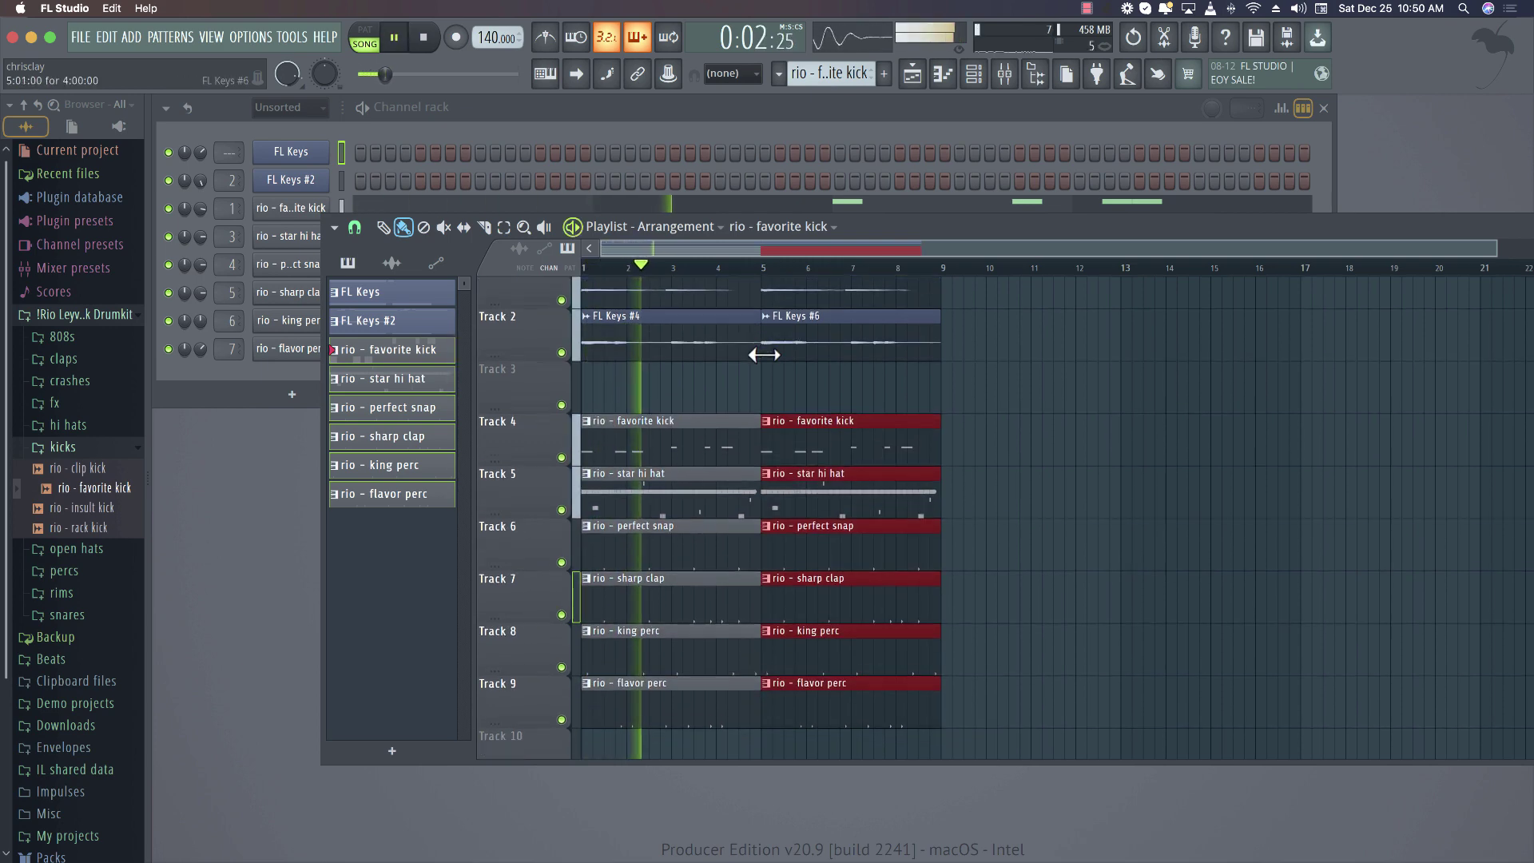
scroll(783, 332, up, 1)
drag(791, 322, 815, 301)
scroll(815, 301, right, 2)
drag(908, 227, 774, 128)
drag(767, 212, 703, 290)
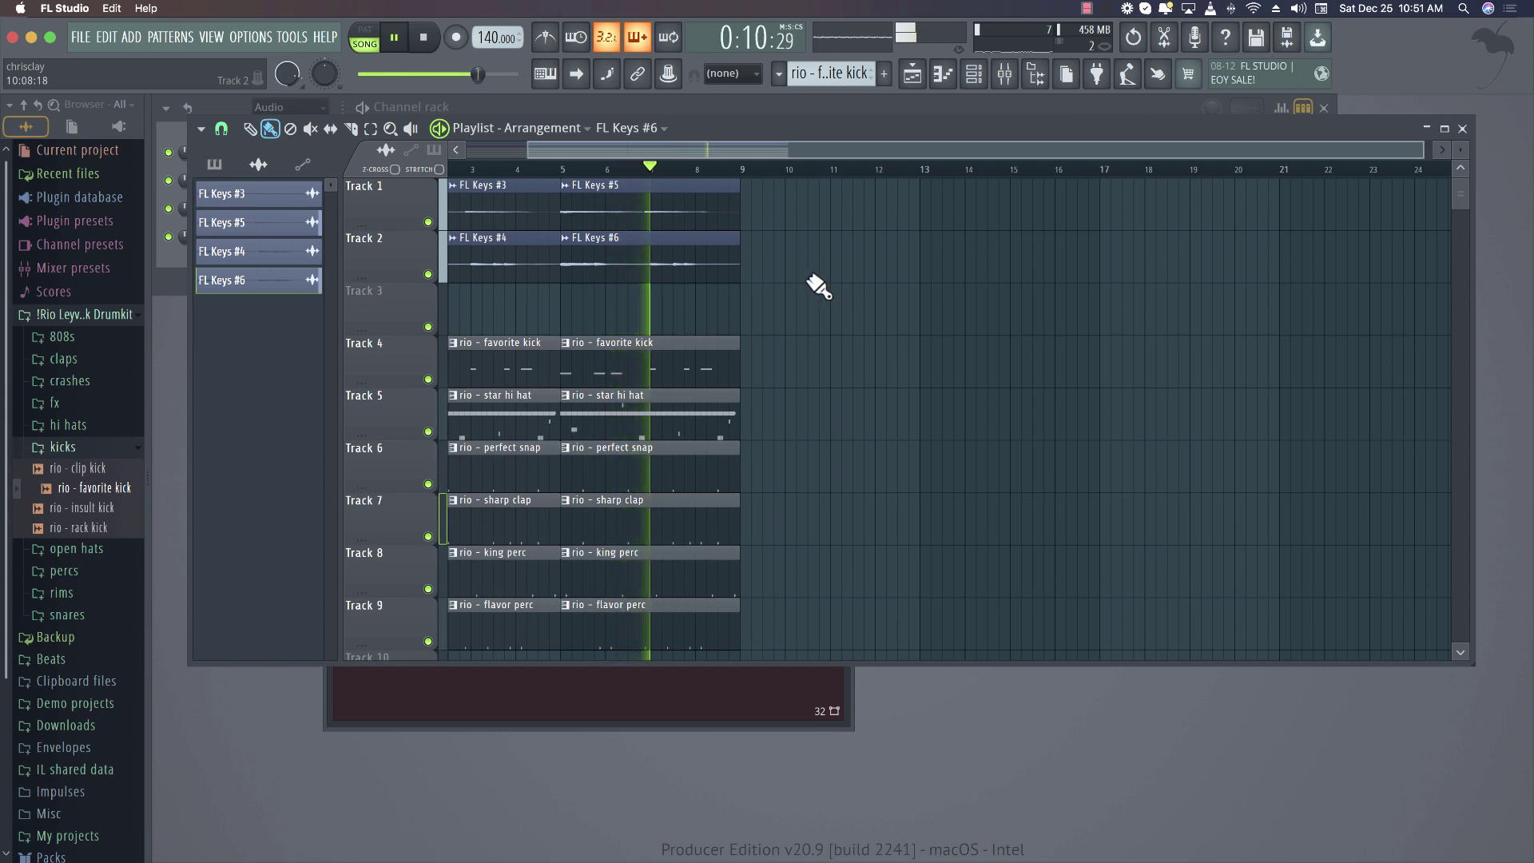
scroll(815, 288, left, 2)
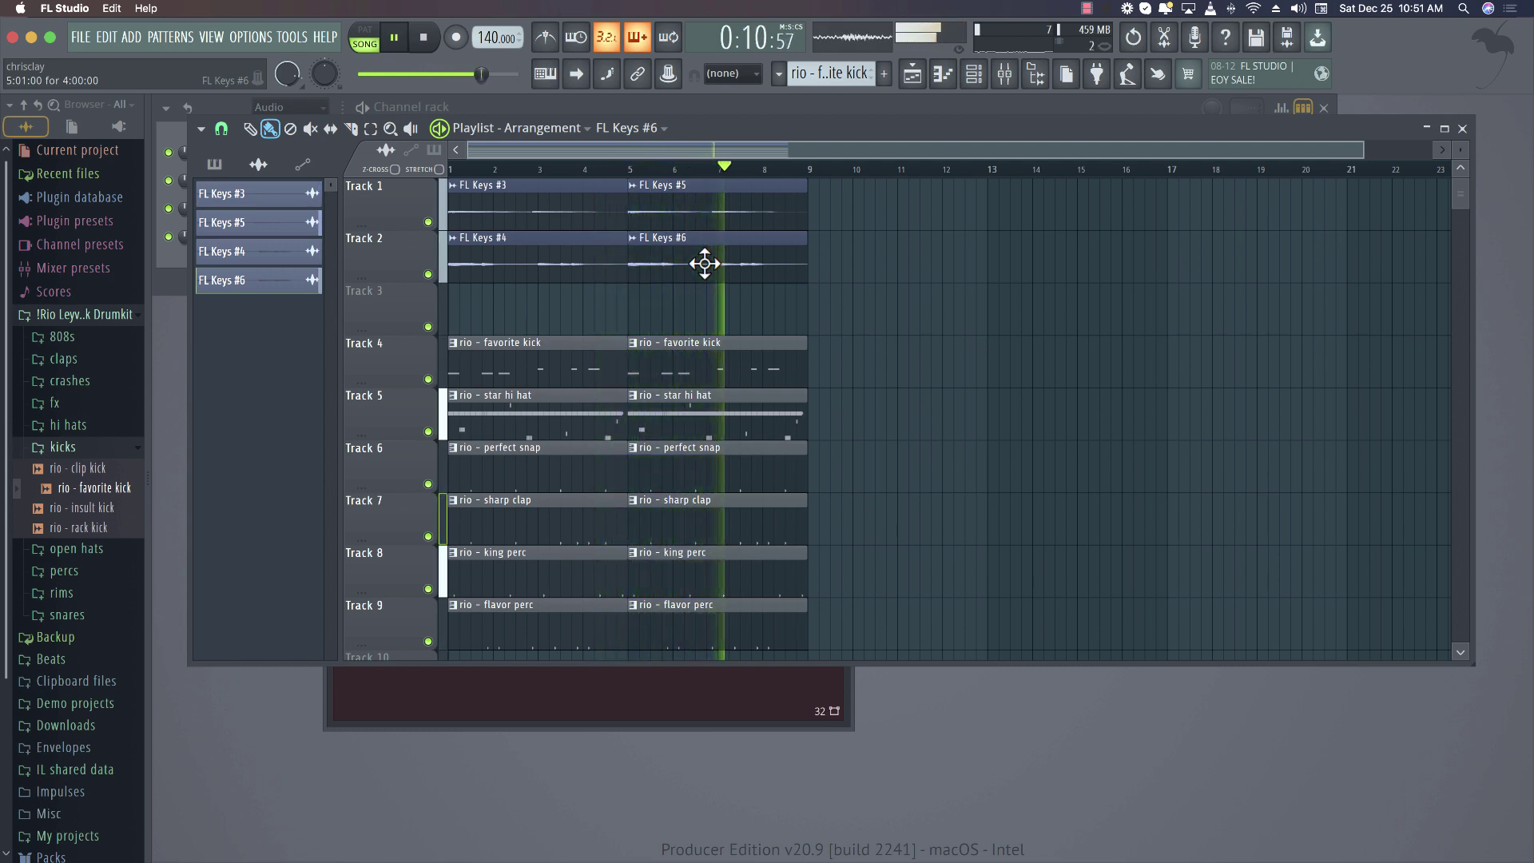
key(space)
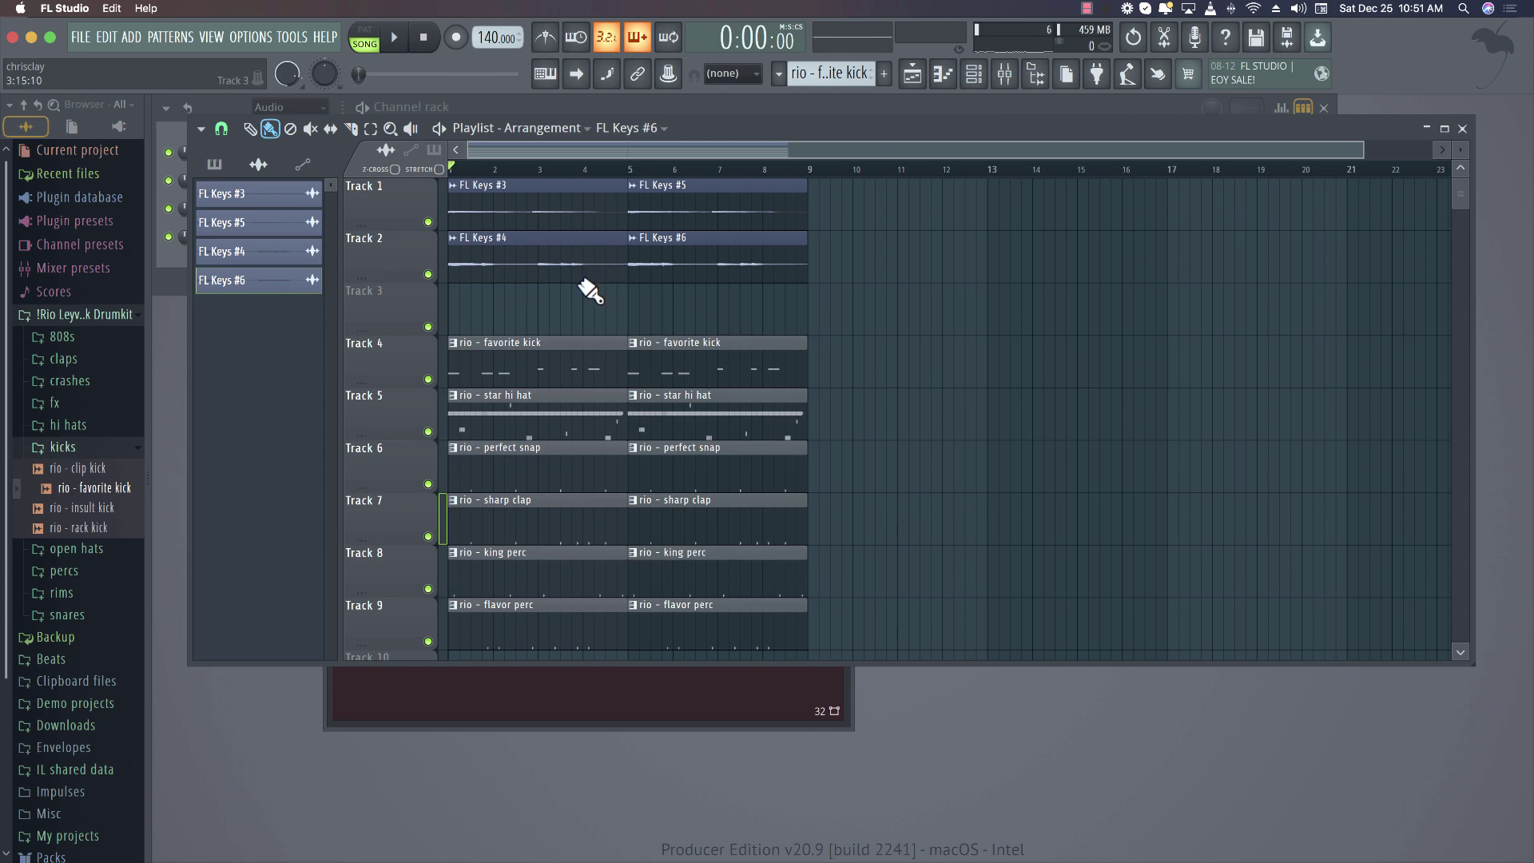
Move the FL Keys #3 and #4 clips to bar 13, layer a copy of FL Keys #6 under them on Track 3 and play from there
drag(565, 258, 1067, 177)
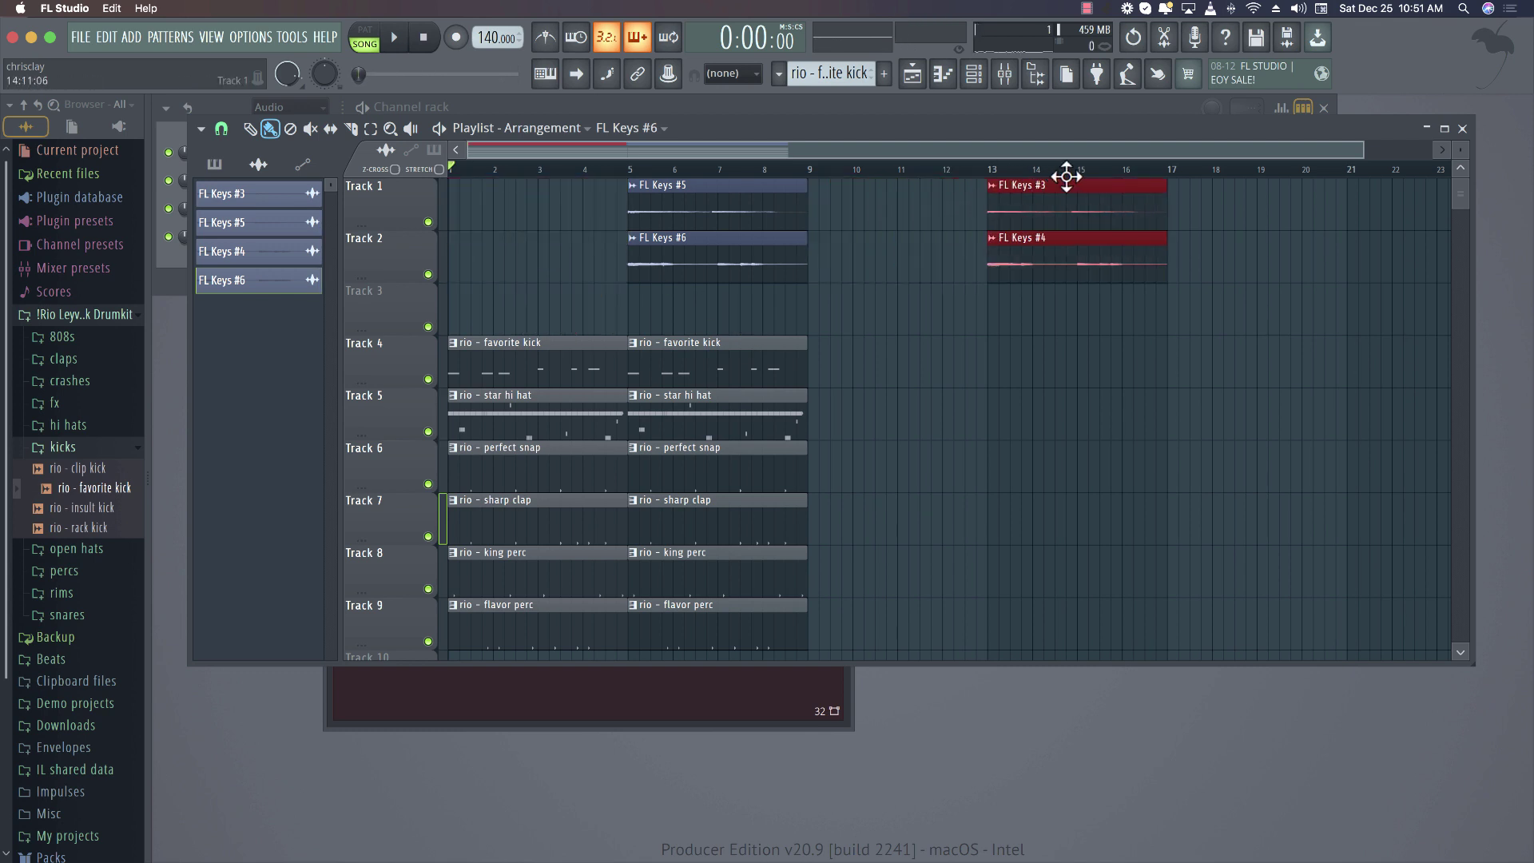
click(769, 247)
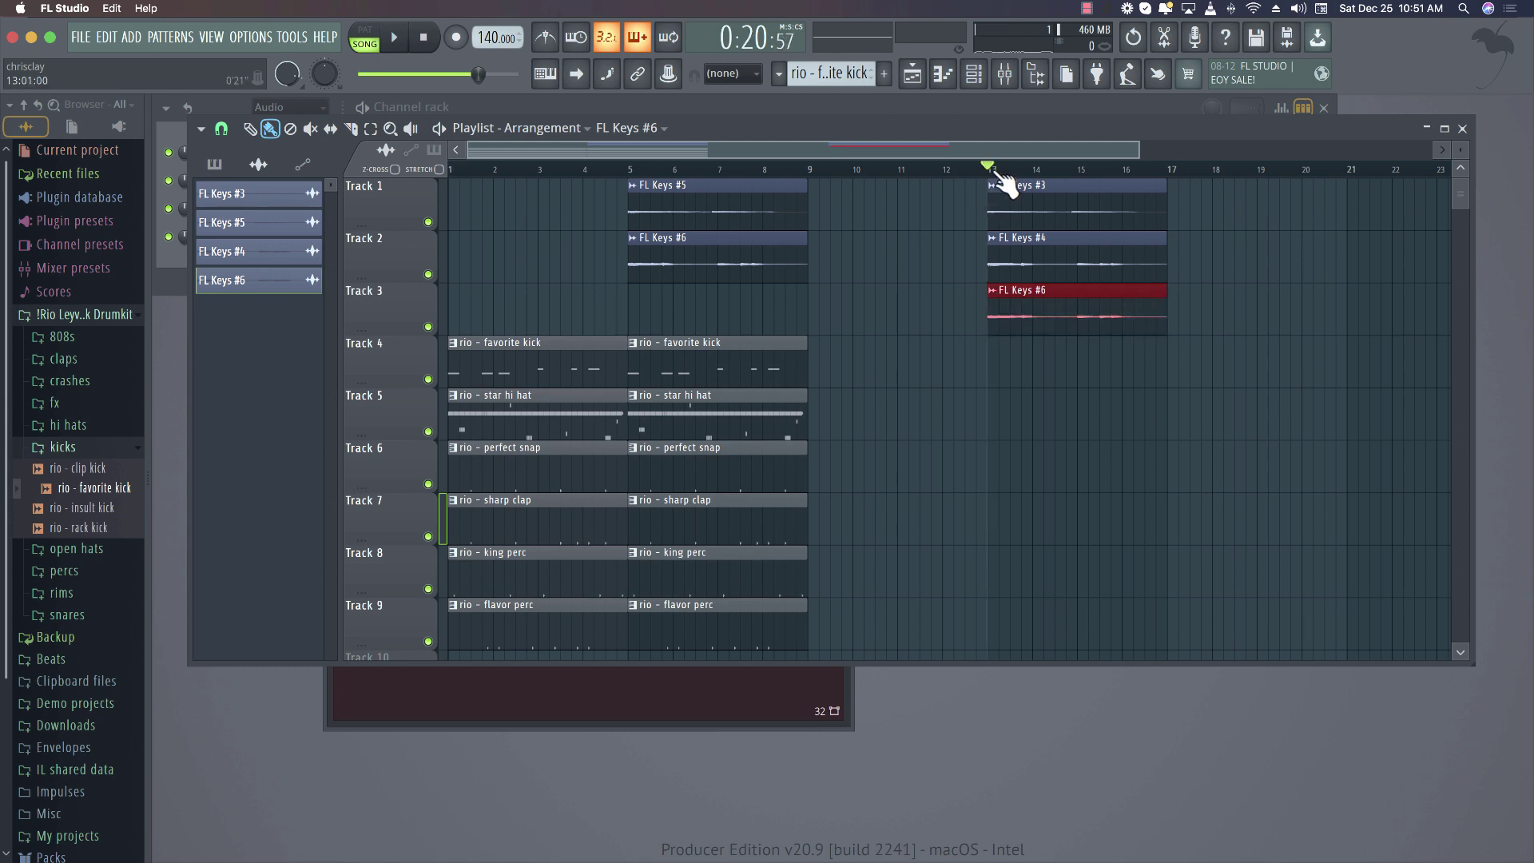
key(space)
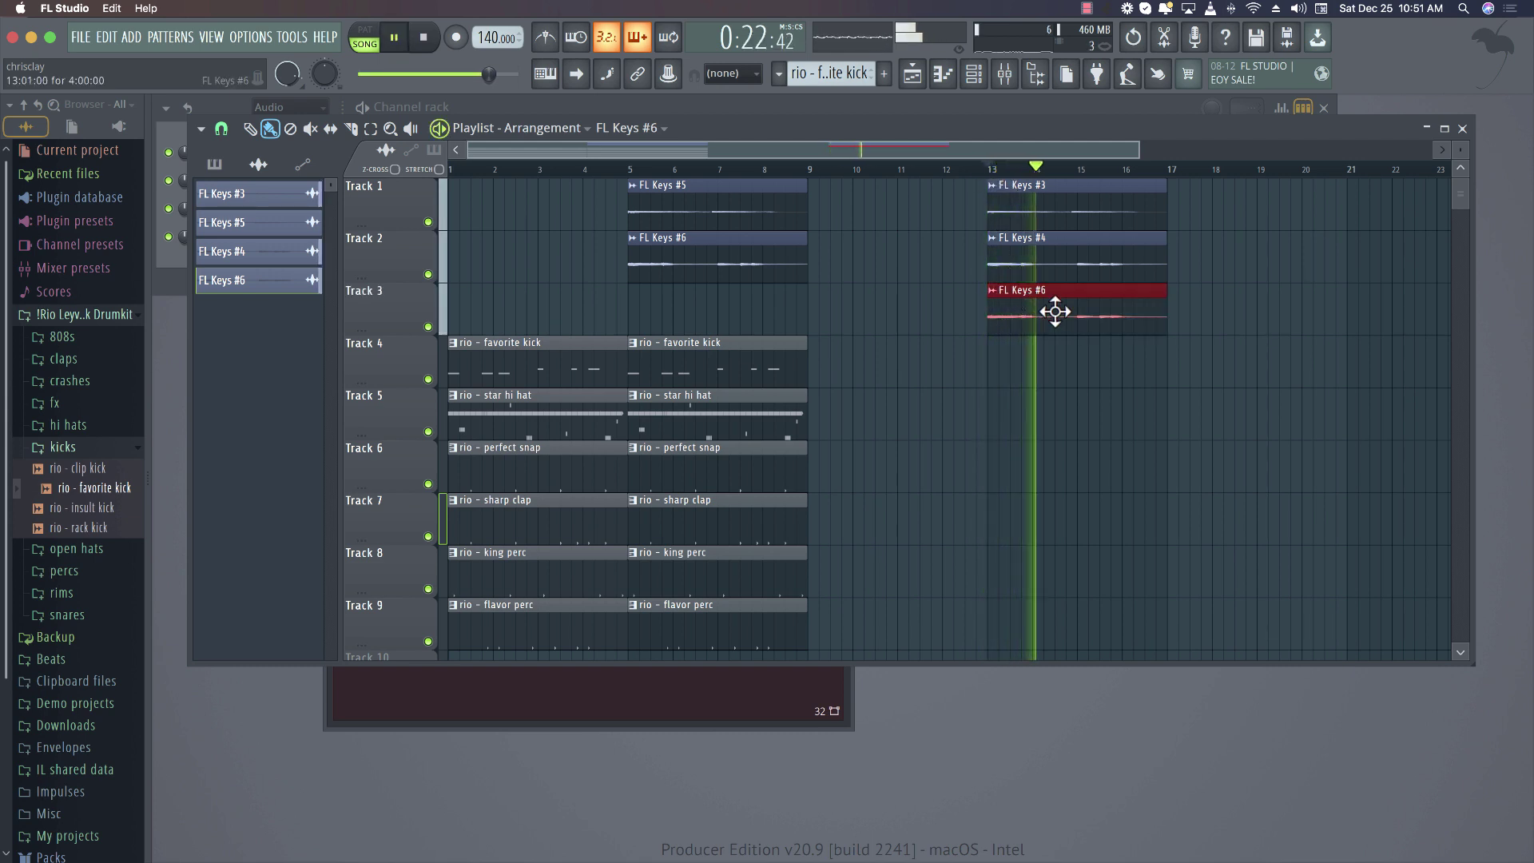
Copy the six drum patterns to bar 13 on Tracks 4 to 9 and play the section from bar 13
drag(879, 337, 717, 551)
drag(736, 267, 1088, 268)
key(space)
scroll(1039, 302, up, 2)
drag(1006, 308, 1043, 301)
scroll(1039, 301, right, 6)
super+click(1168, 250)
drag(1054, 394, 645, 418)
key(space)
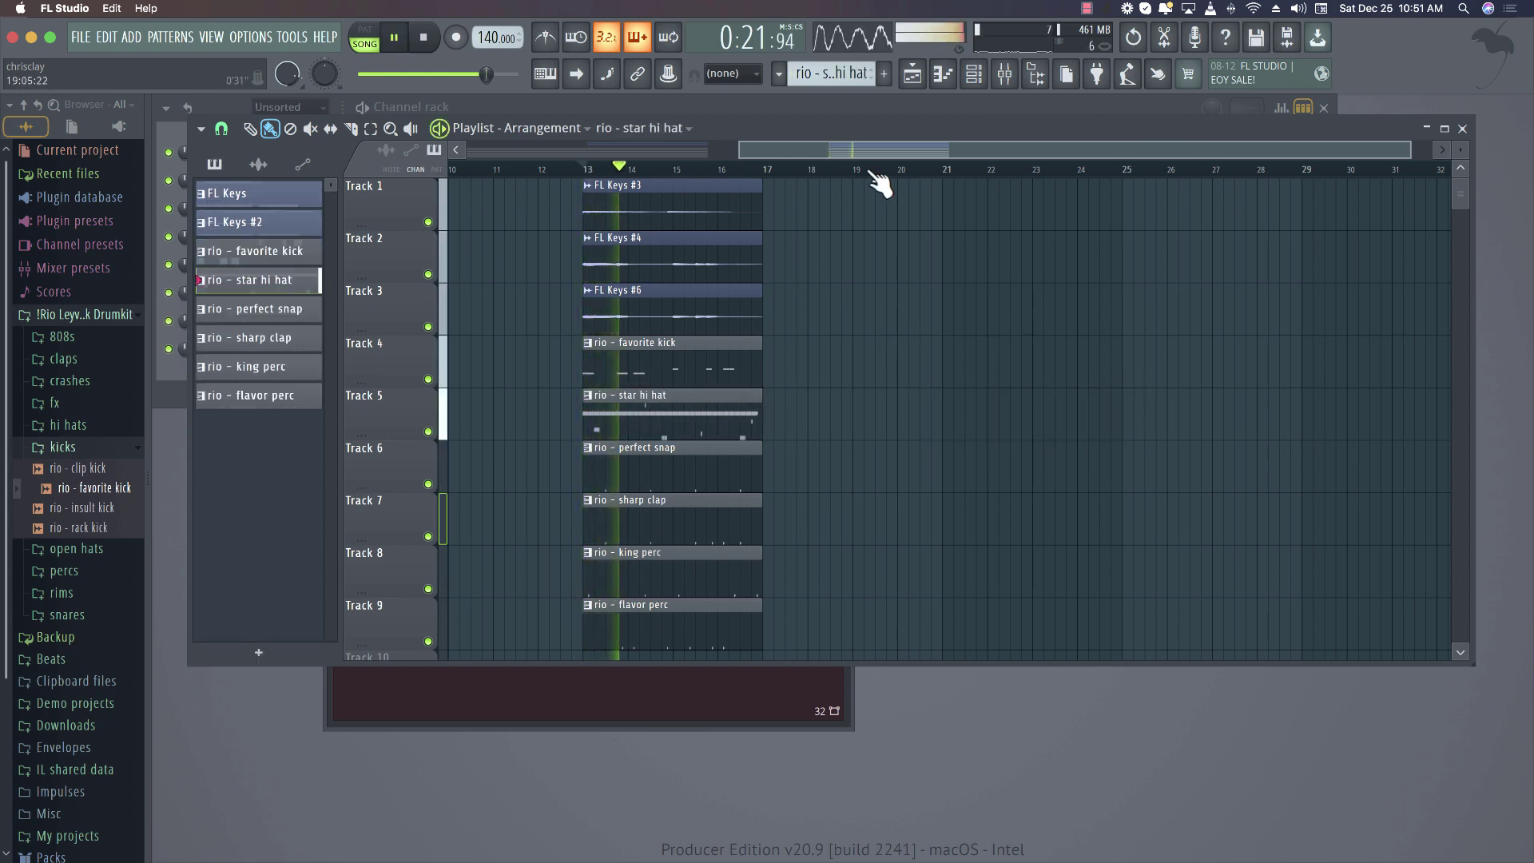
drag(846, 152, 526, 146)
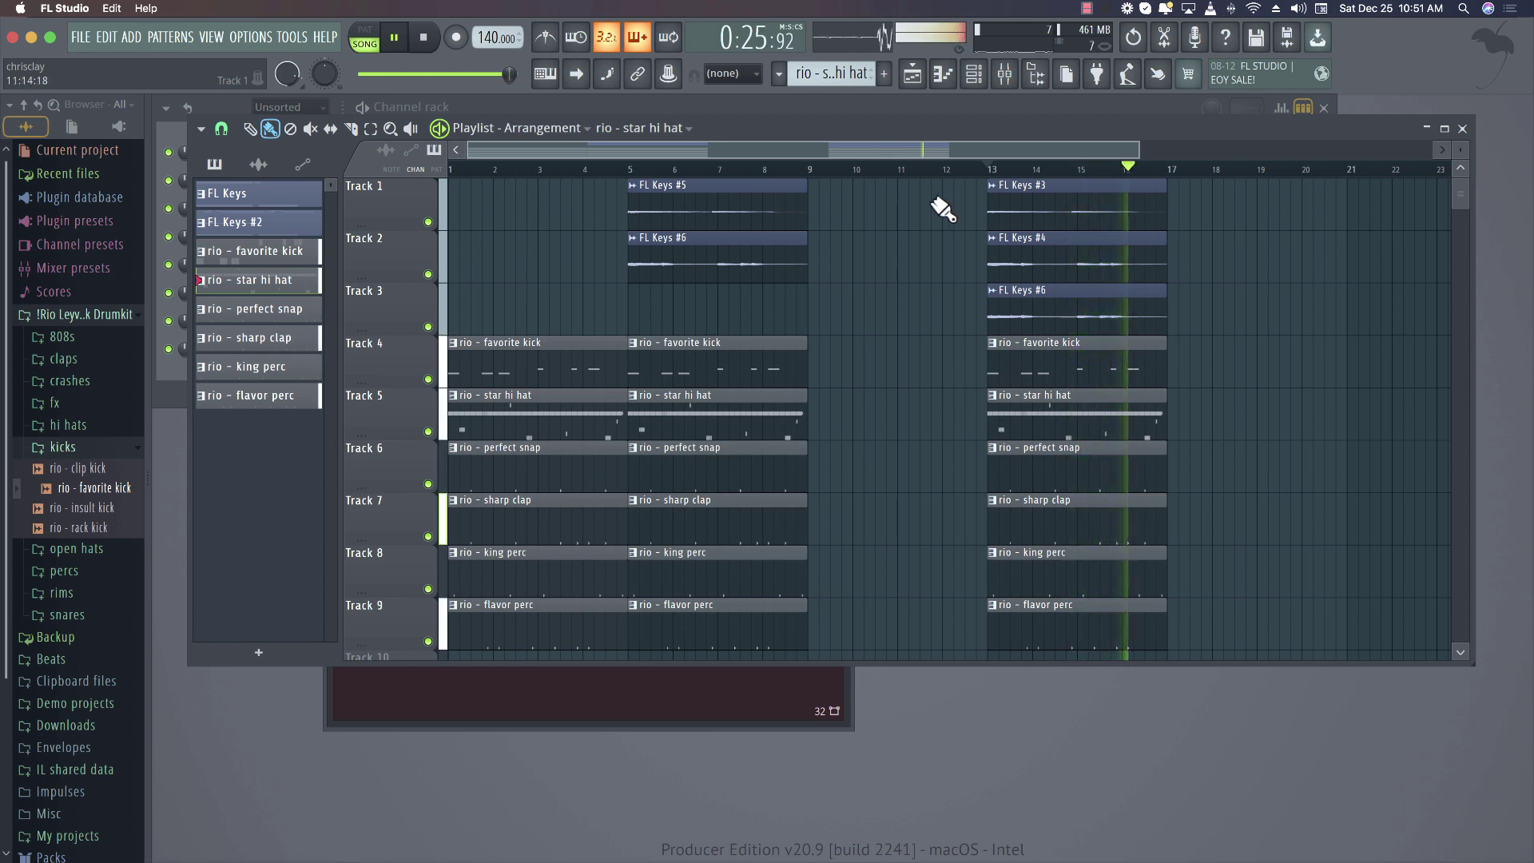
key(space)
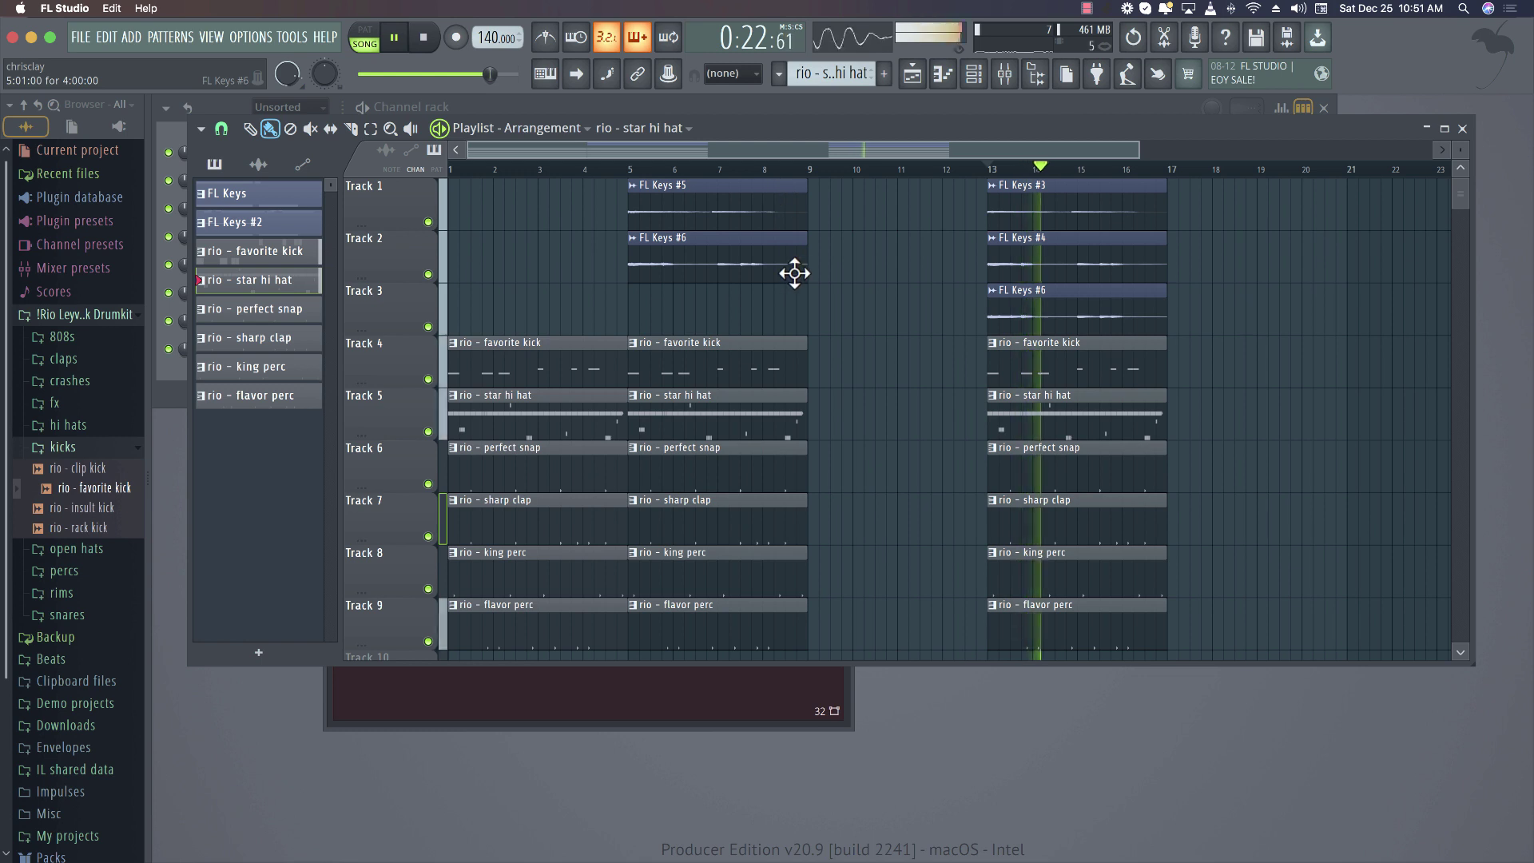
Move the FL Keys #5 and #6 clips to bar 17 and copy the kick, hi hat, clap and both perc patterns below them
drag(795, 332, 1226, 172)
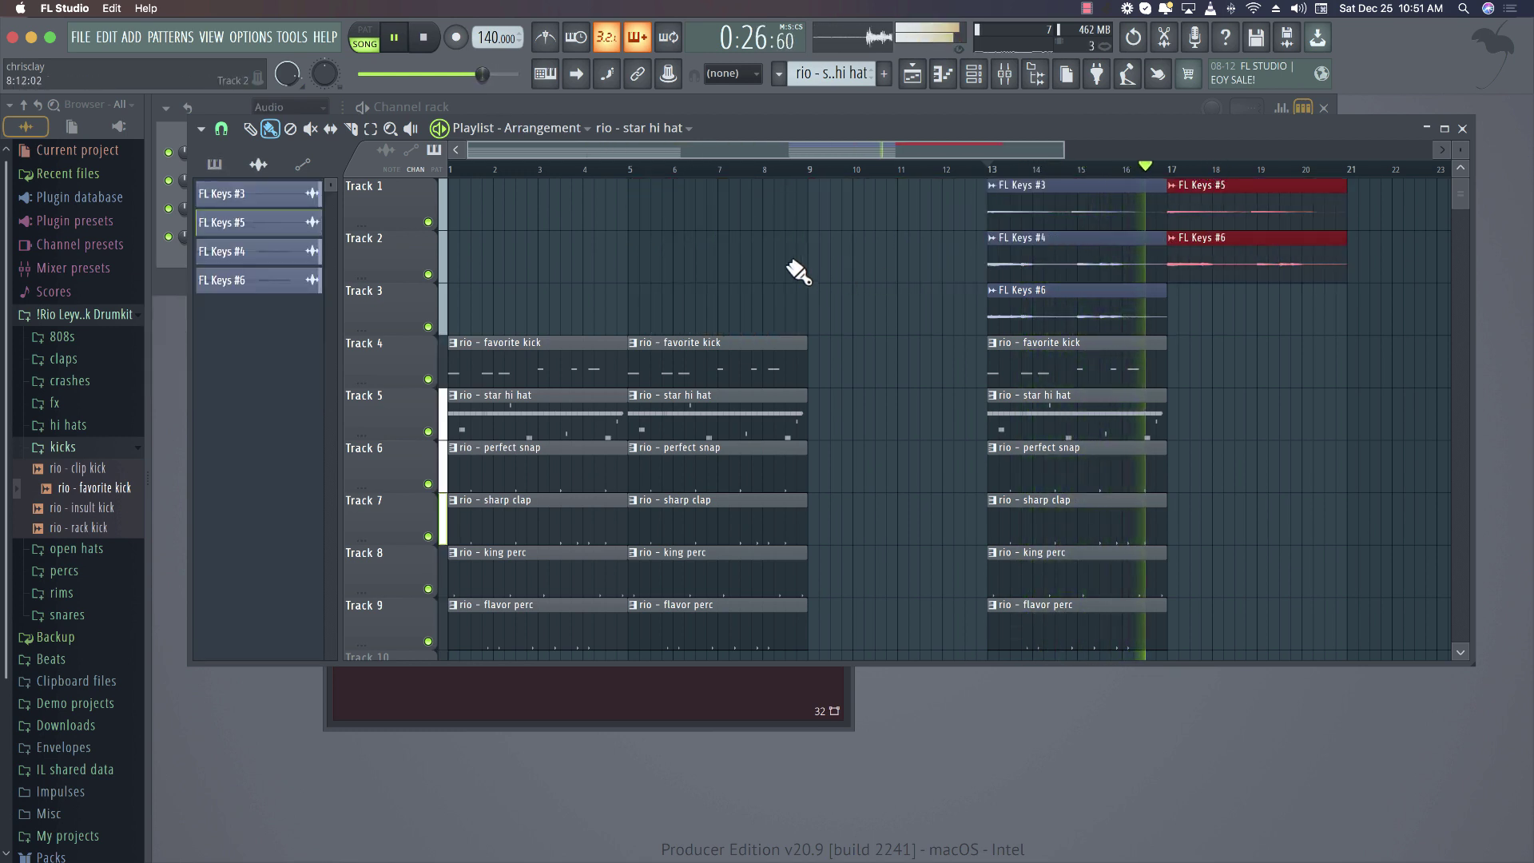
drag(794, 274, 762, 655)
scroll(731, 431, down, 2)
drag(715, 406, 1250, 517)
scroll(1307, 345, up, 2)
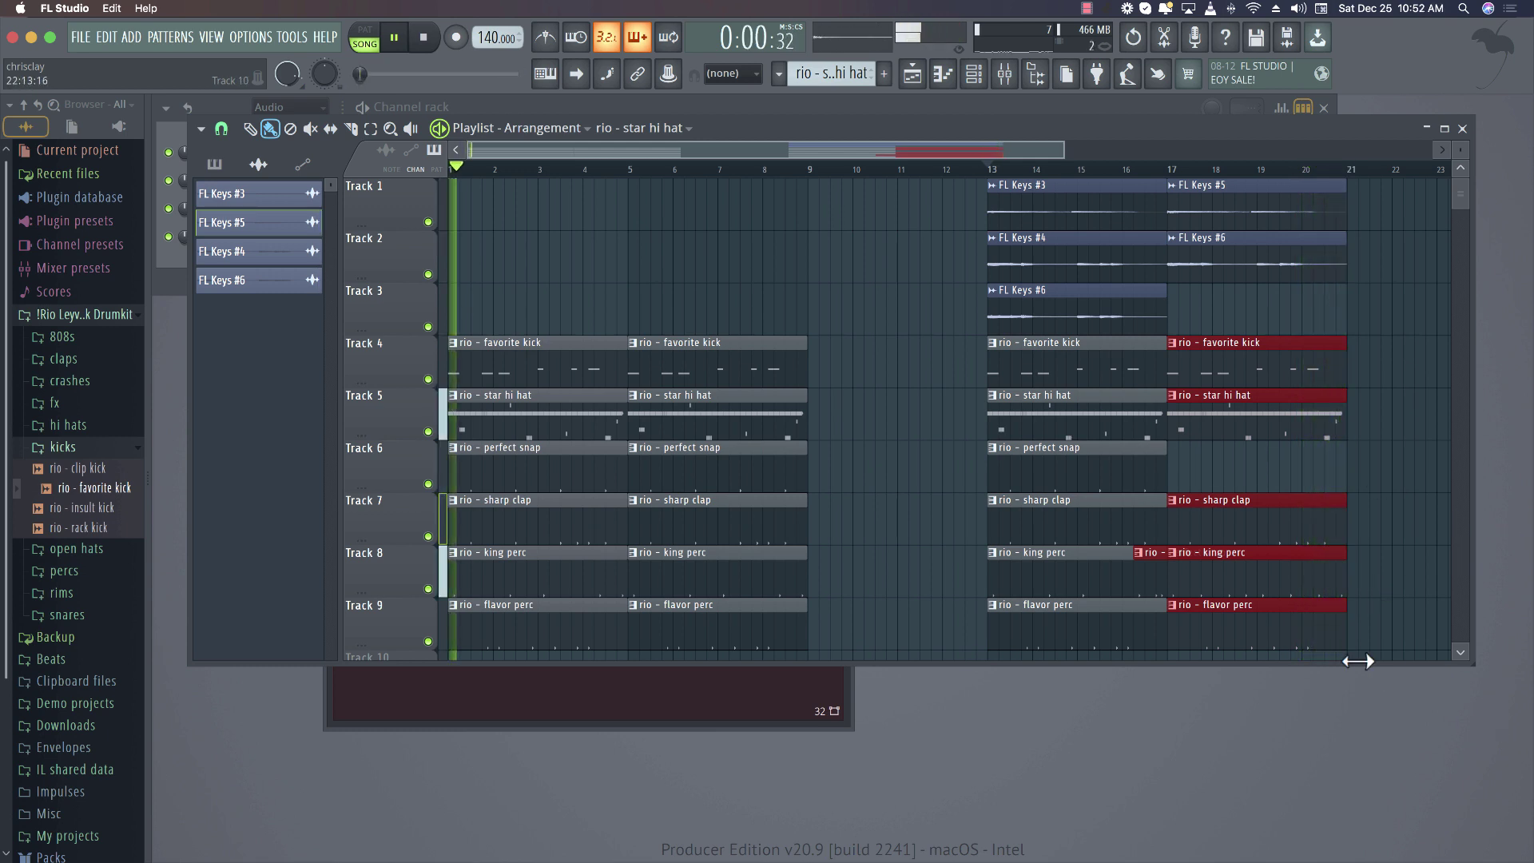
click(844, 329)
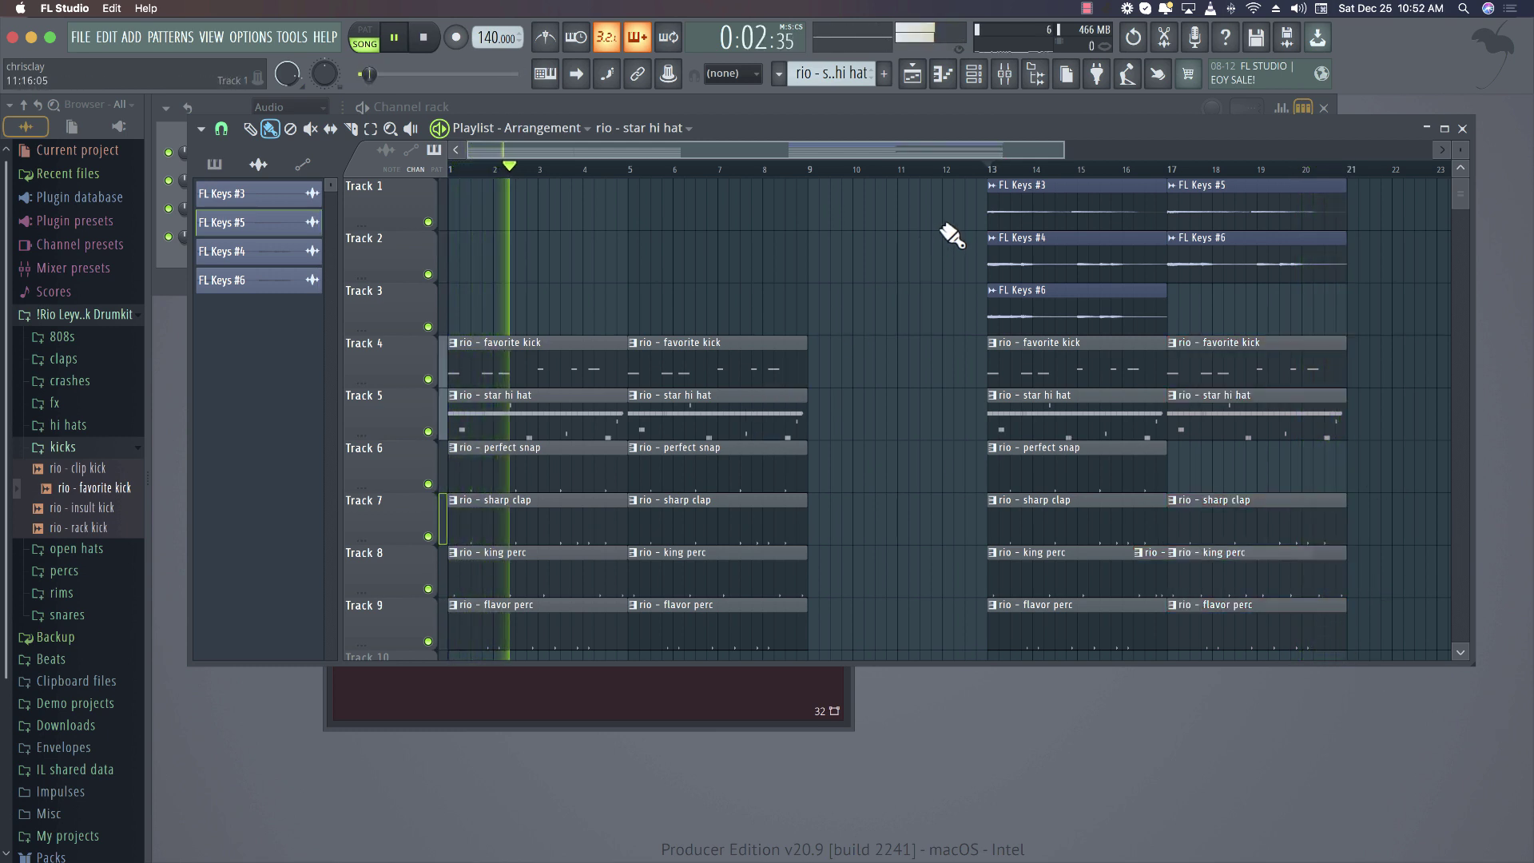
Copy the FL Keys clips on Tracks 1 and 2 from bars 13 and 17 to bars 1 and 5 and play the arrangement
drag(943, 181, 1223, 257)
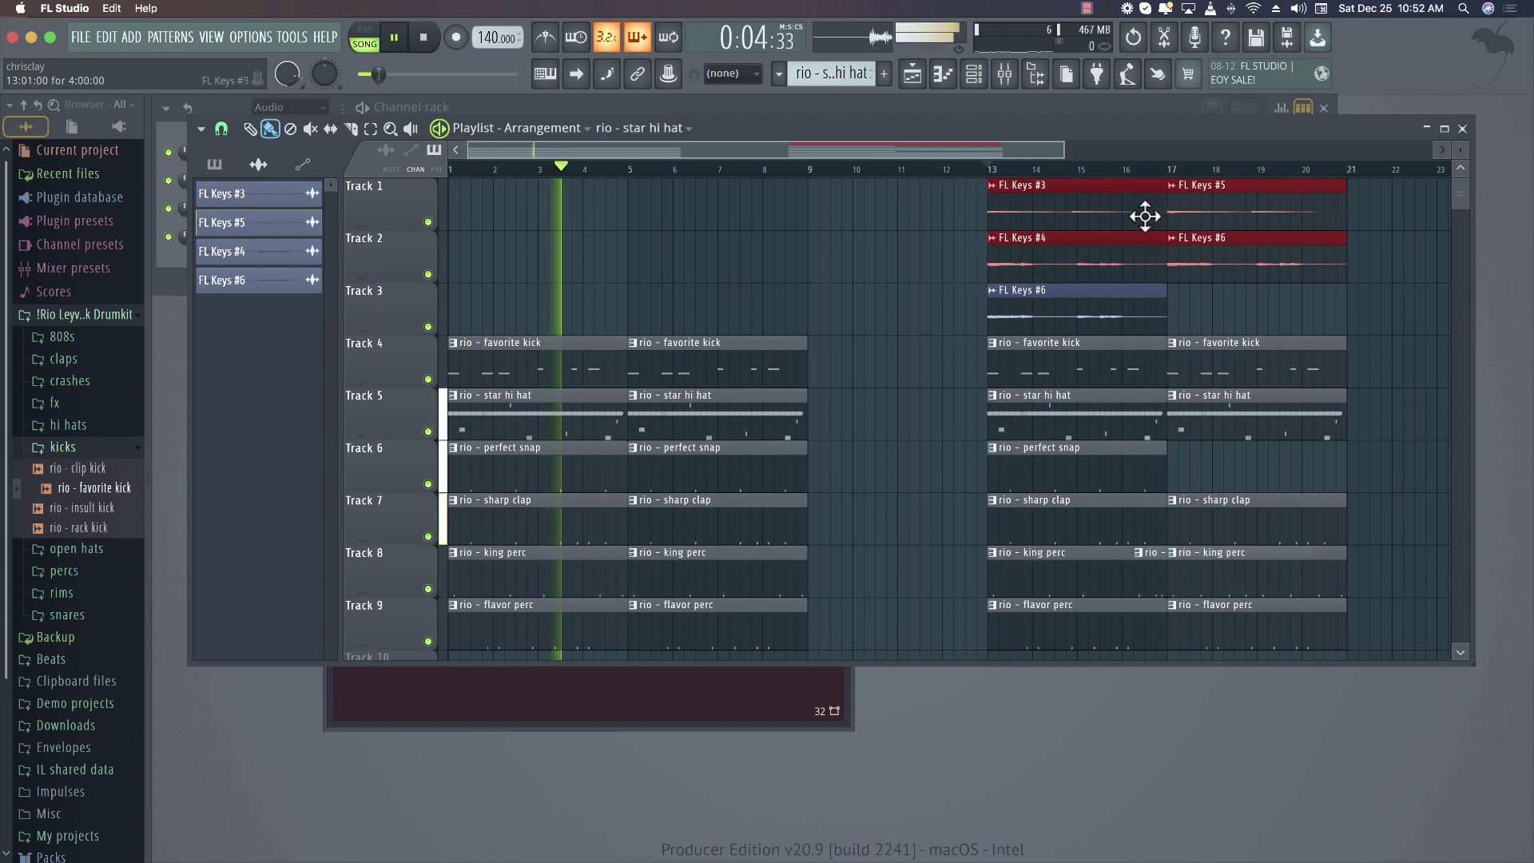
drag(1141, 216, 226, 212)
click(871, 277)
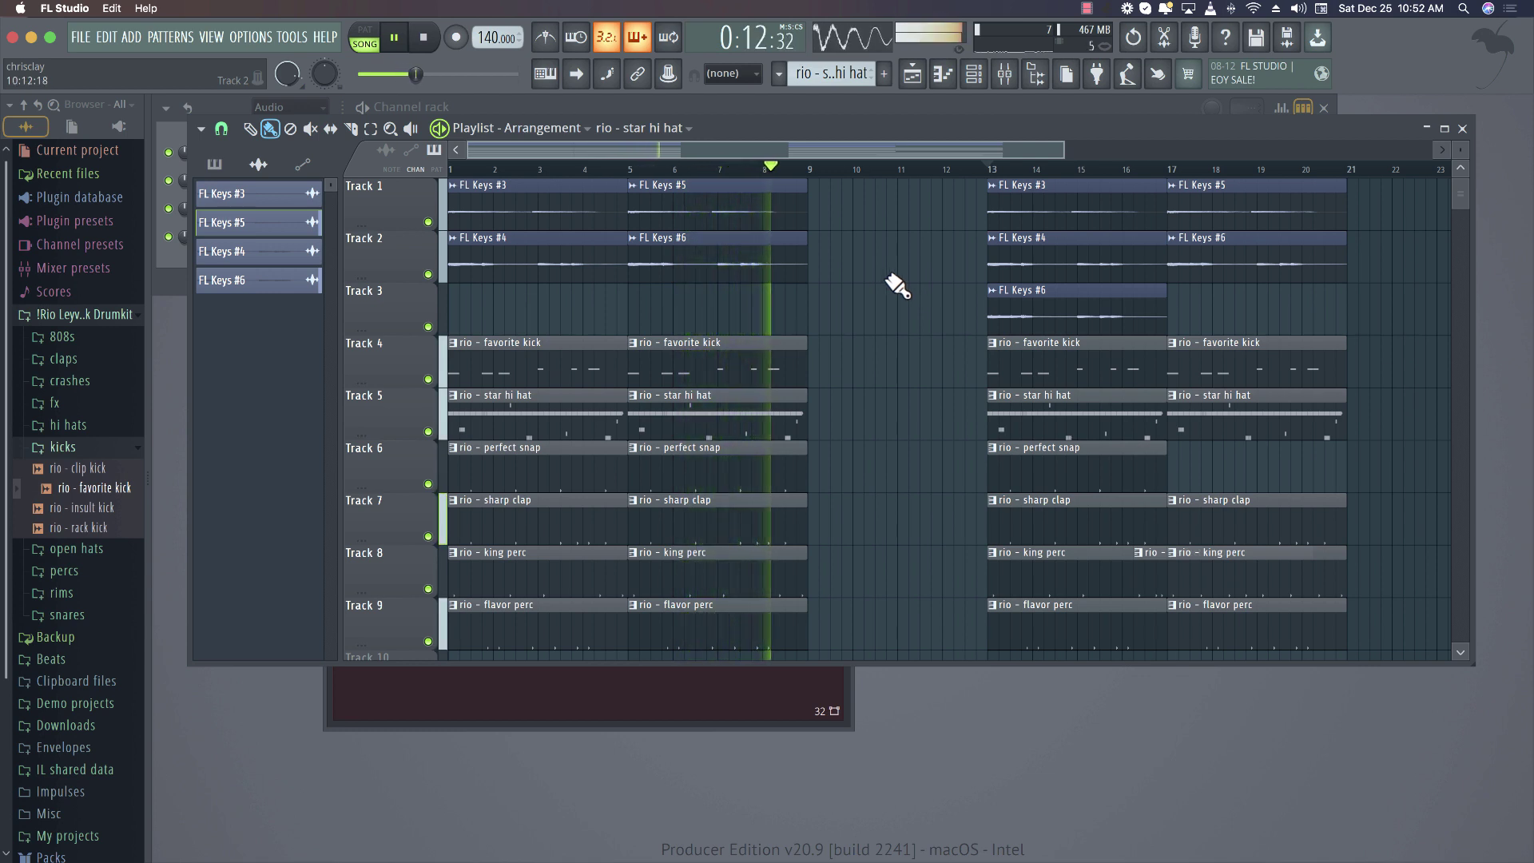
key(space)
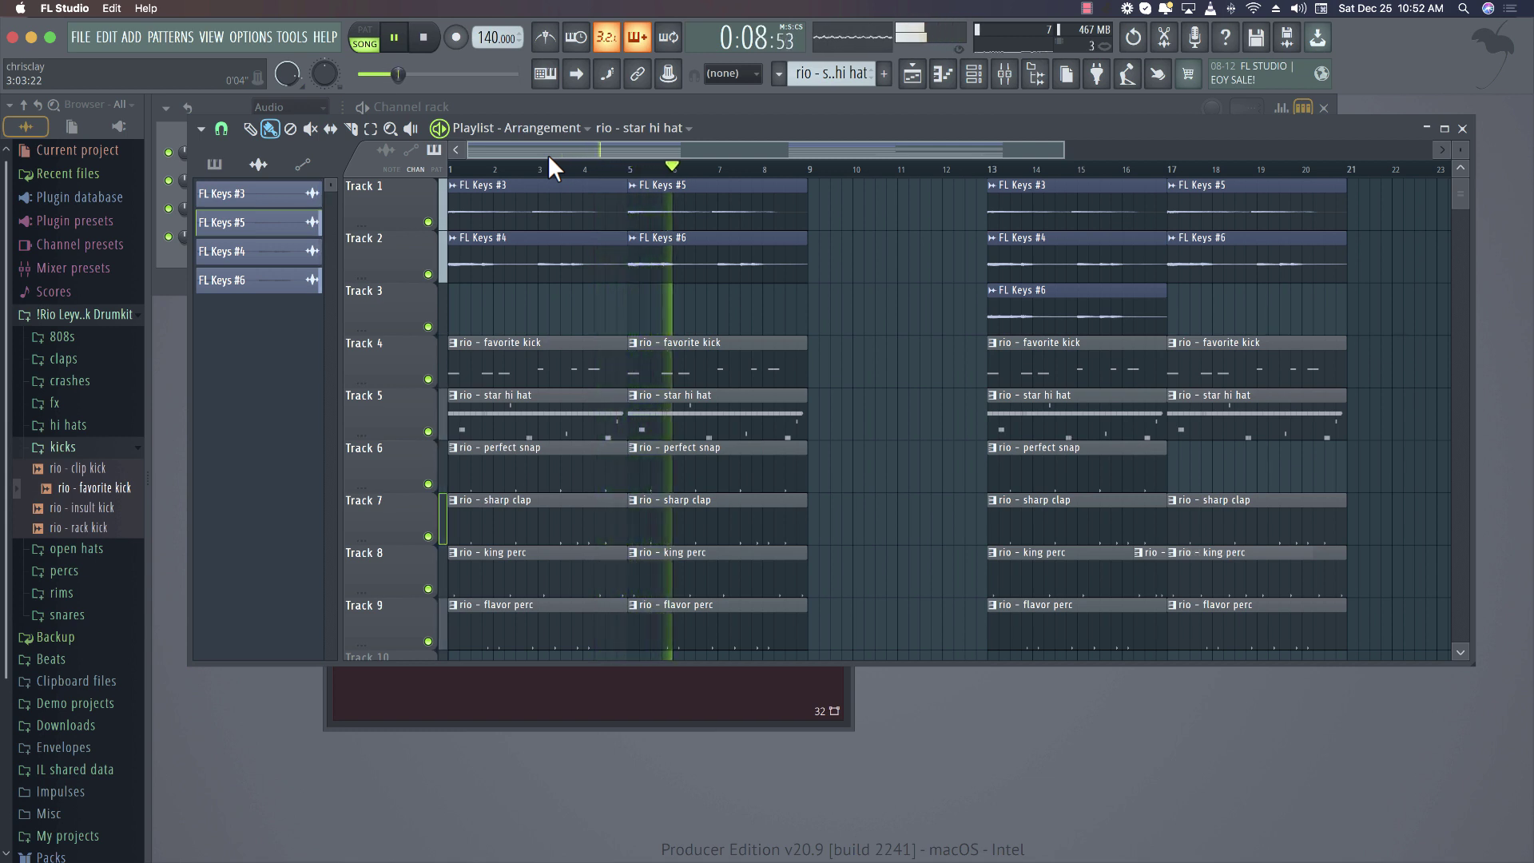
click(1087, 9)
click(1118, 32)
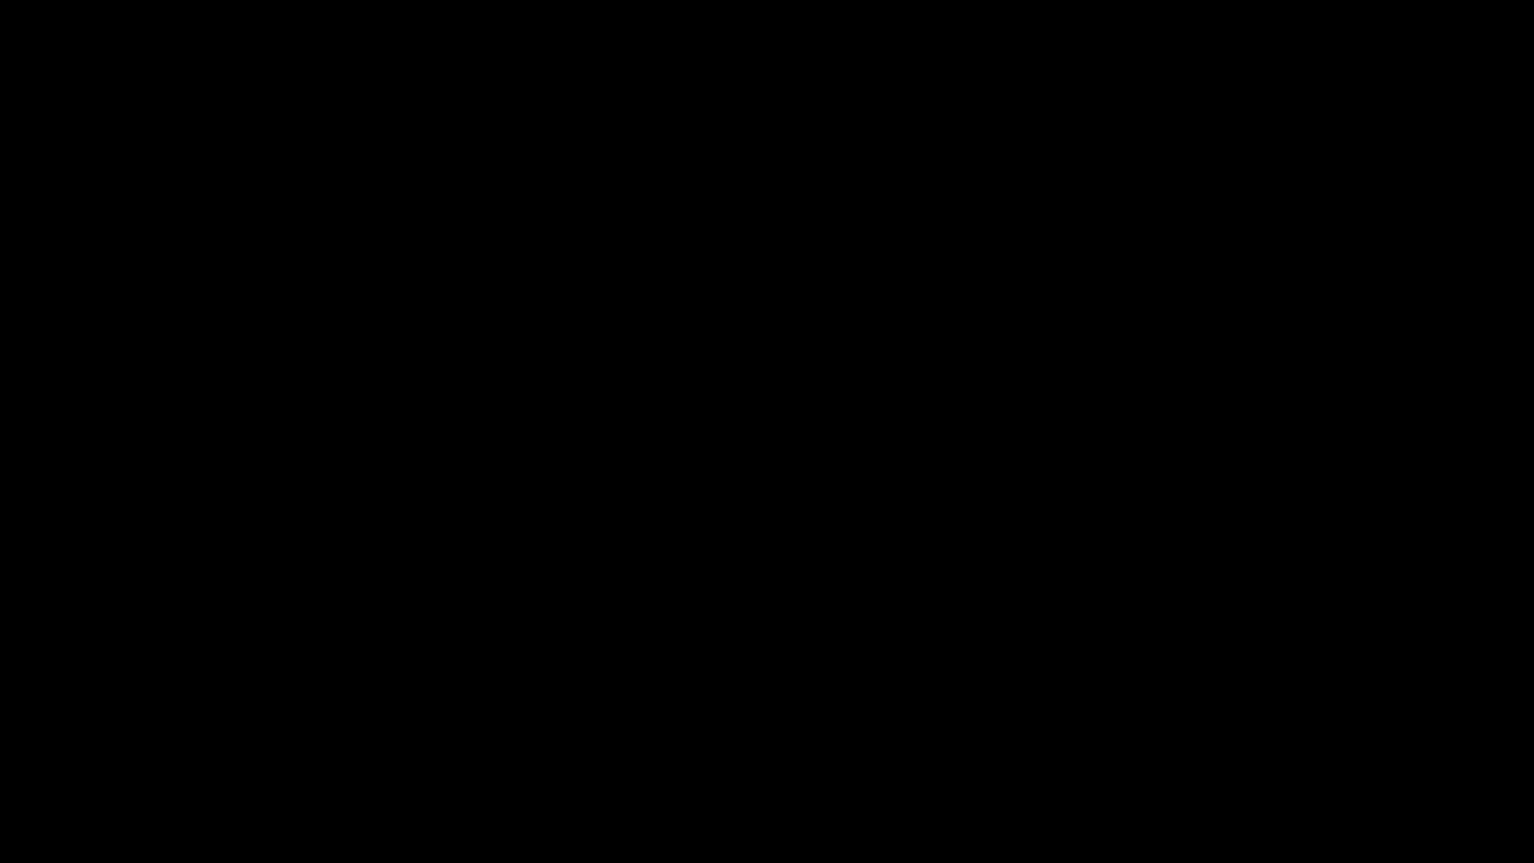